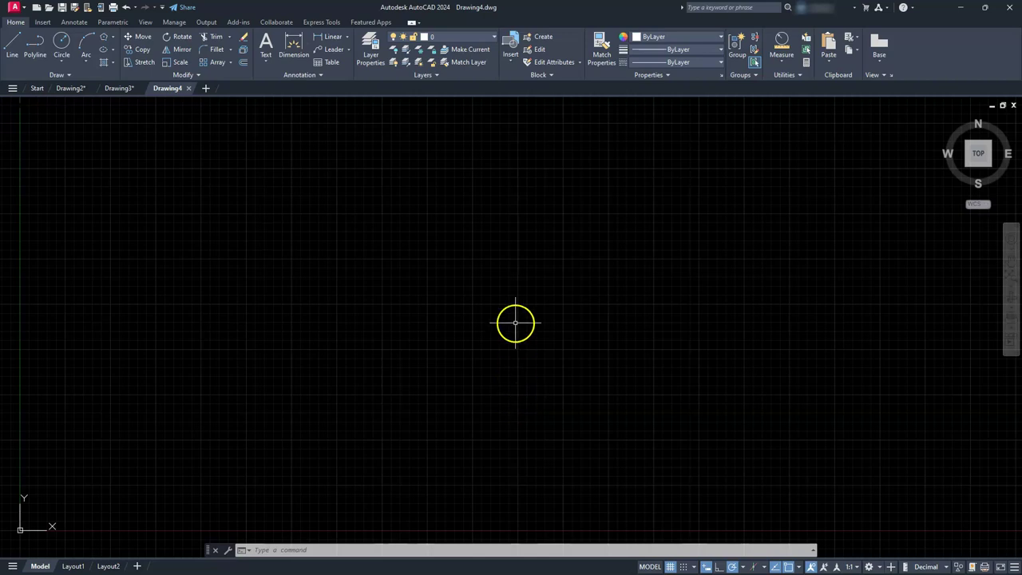
# Turn off the grid, turn on Ortho mode, and check the active object snap modes
pyautogui.click(671, 566)
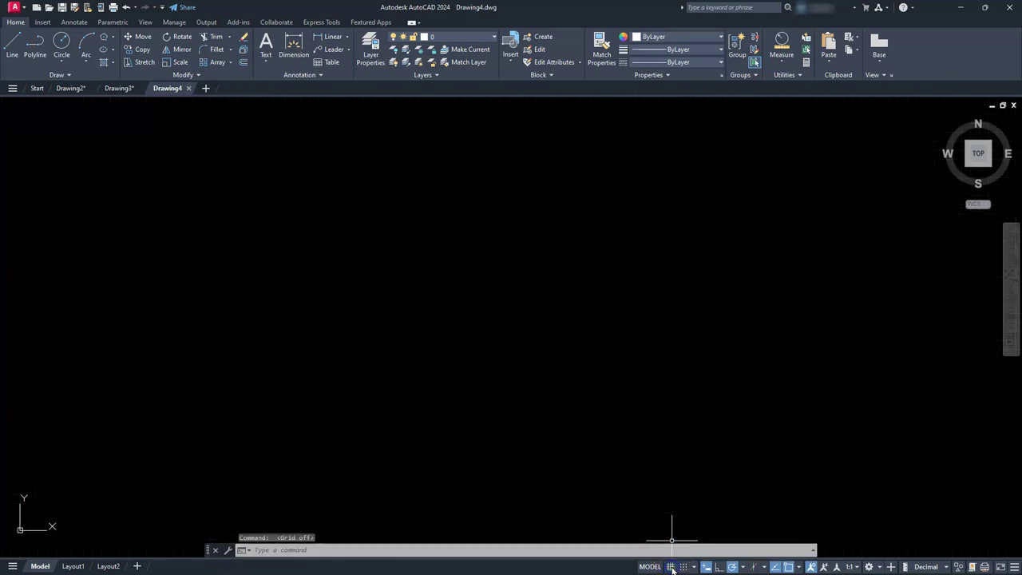
pyautogui.click(719, 567)
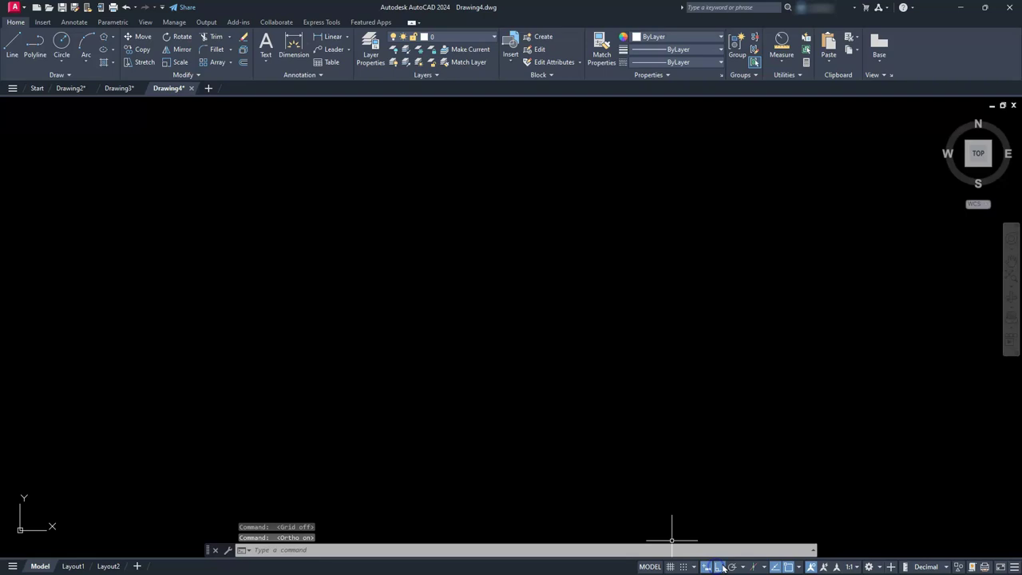
pyautogui.click(800, 567)
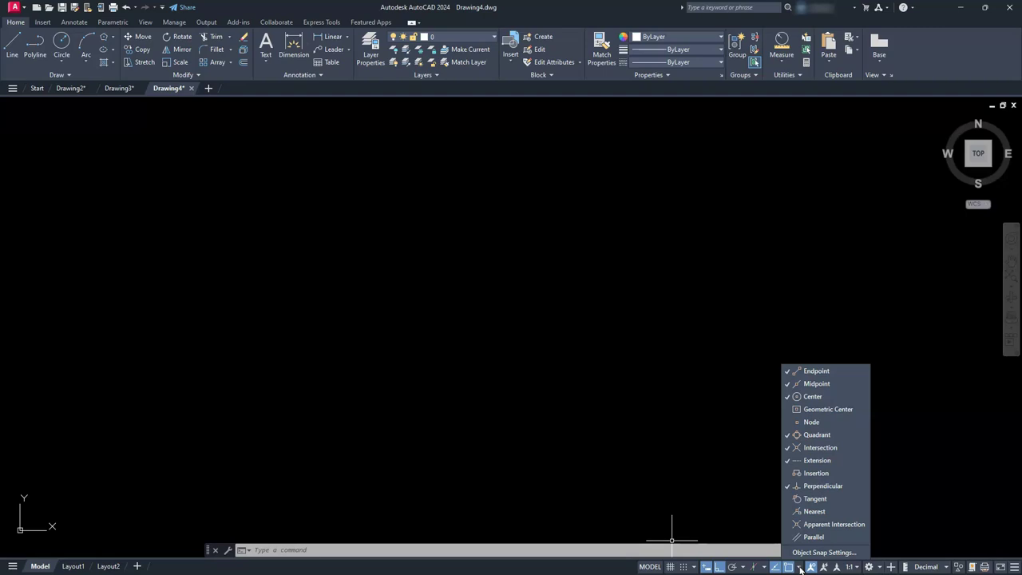
pyautogui.click(435, 338)
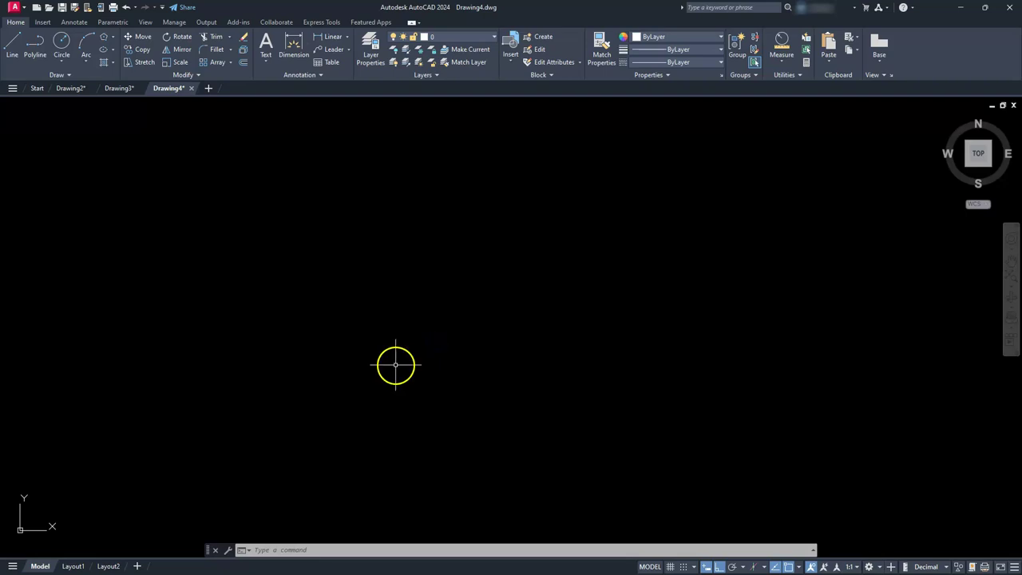
# Draw a circle with a radius of 15 in the empty drawing area using the Center, Radius method
pyautogui.click(63, 62)
pyautogui.click(80, 80)
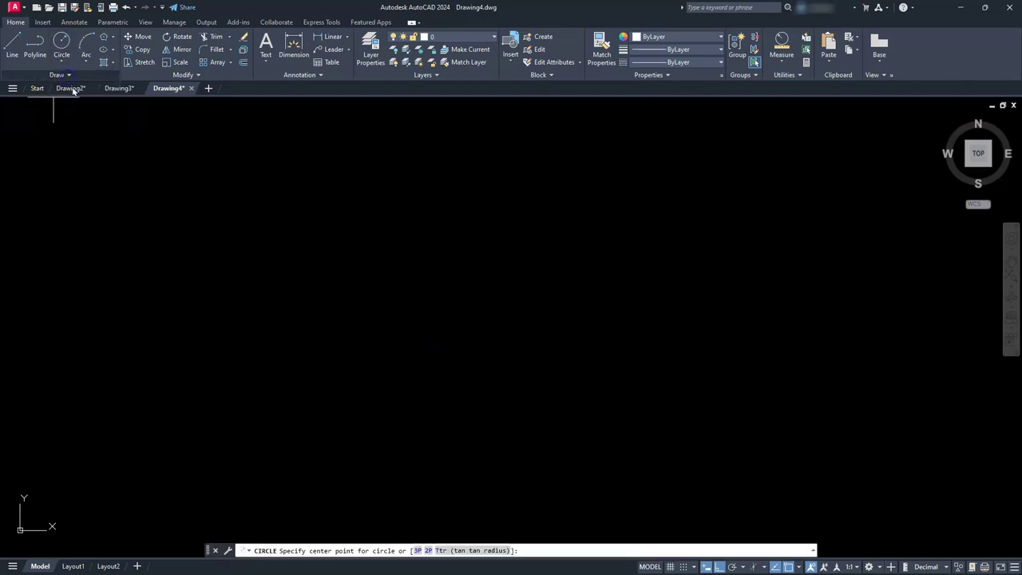
pyautogui.click(275, 349)
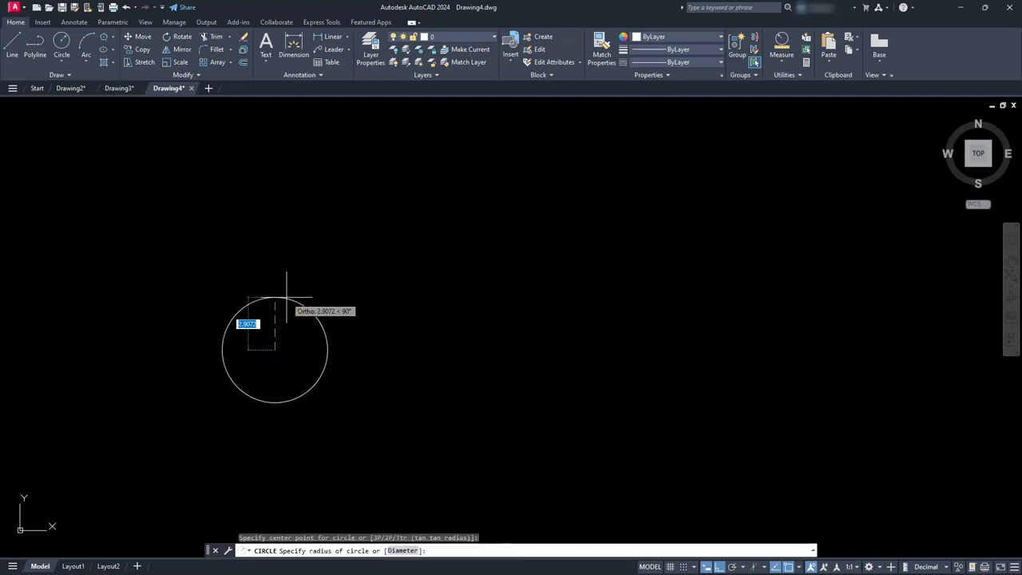
pyautogui.write('15')
pyautogui.press('Return')
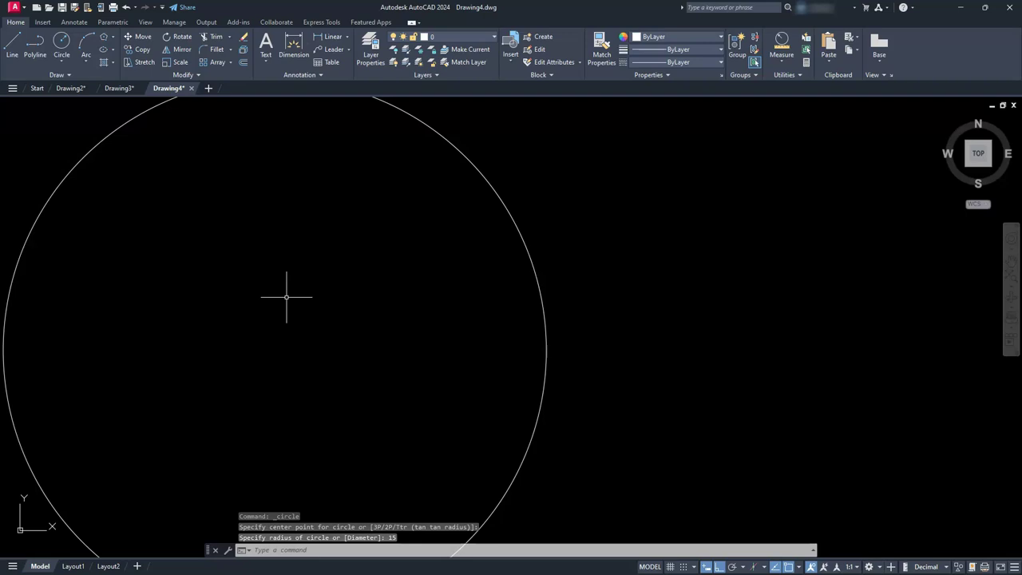
pyautogui.scroll(-4, 286, 297)
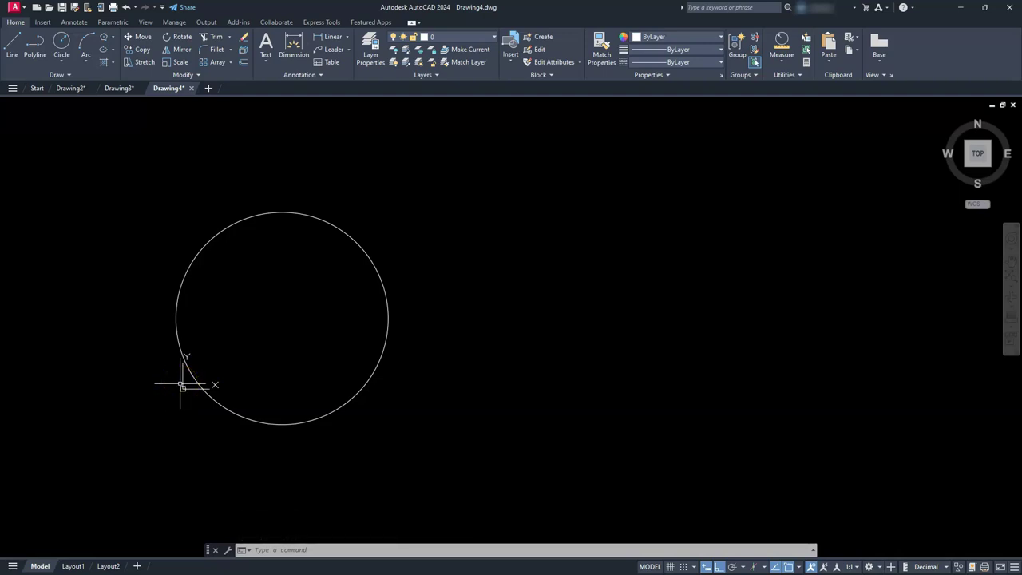
# Draw a concentric circle with a diameter of 15 inside the first circle using Center, Diameter
pyautogui.click(229, 367)
pyautogui.moveTo(228, 368); pyautogui.dragTo(368, 372, button='middle')
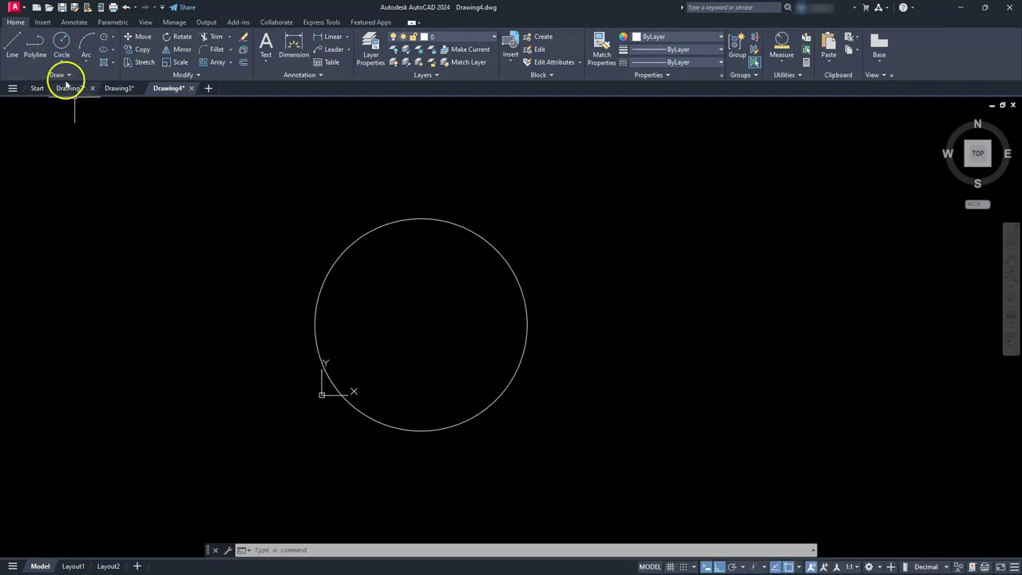
pyautogui.click(61, 64)
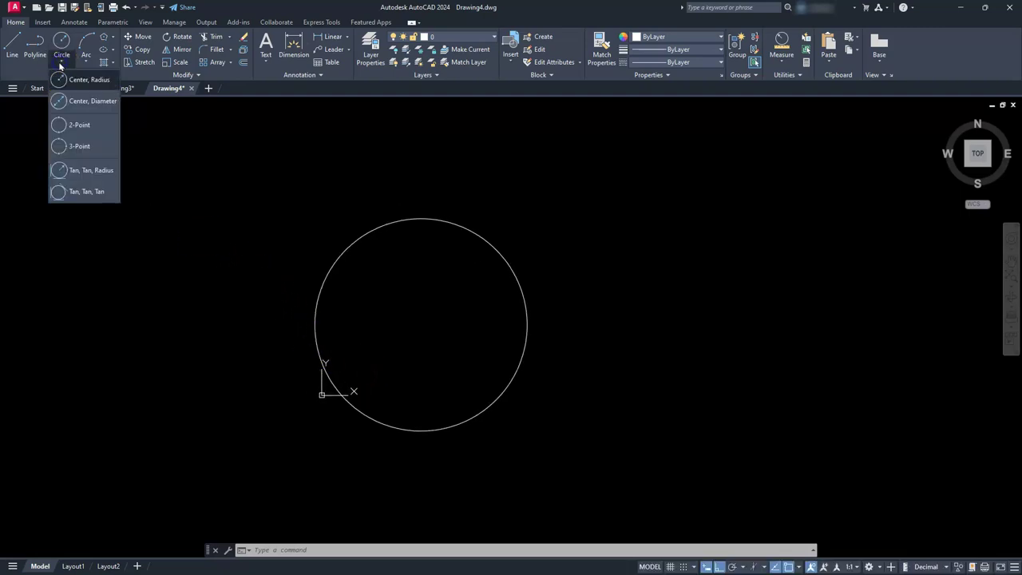
pyautogui.click(77, 101)
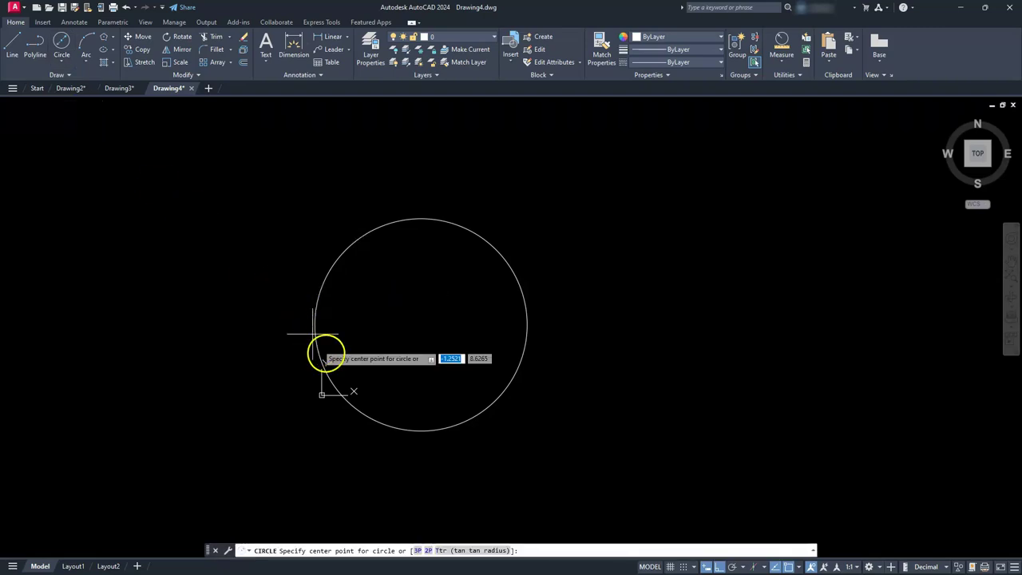
pyautogui.click(421, 325)
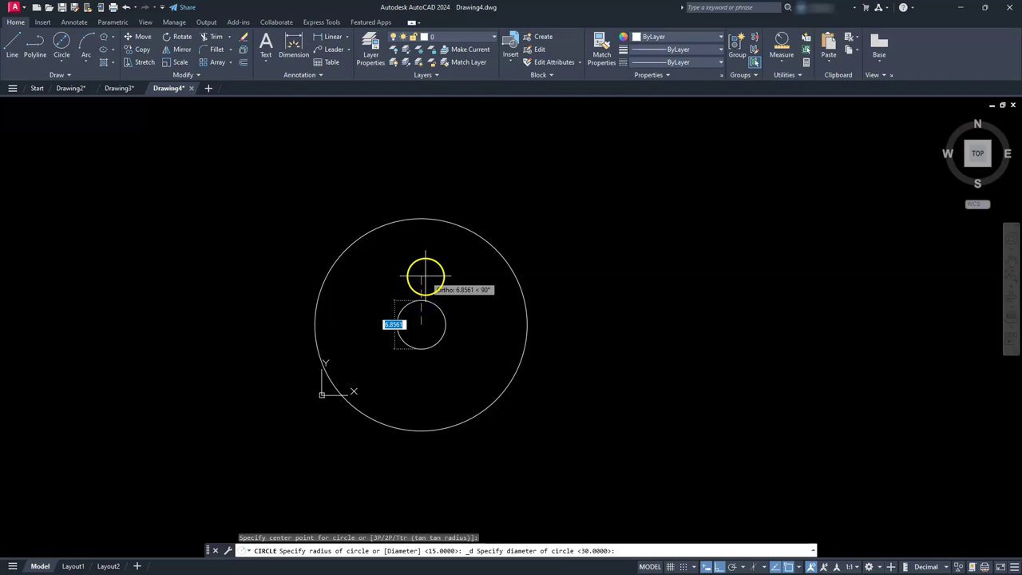
pyautogui.write('15')
pyautogui.press('Return')
# Copy both concentric circles horizontally to the right as an array of 4 items spaced 40 apart
pyautogui.scroll(-3, 413, 267)
pyautogui.moveTo(417, 268)
pyautogui.mouseDown(button='middle')
pyautogui.moveTo(360, 328)
pyautogui.moveTo(326, 327)
pyautogui.mouseUp(button='middle')
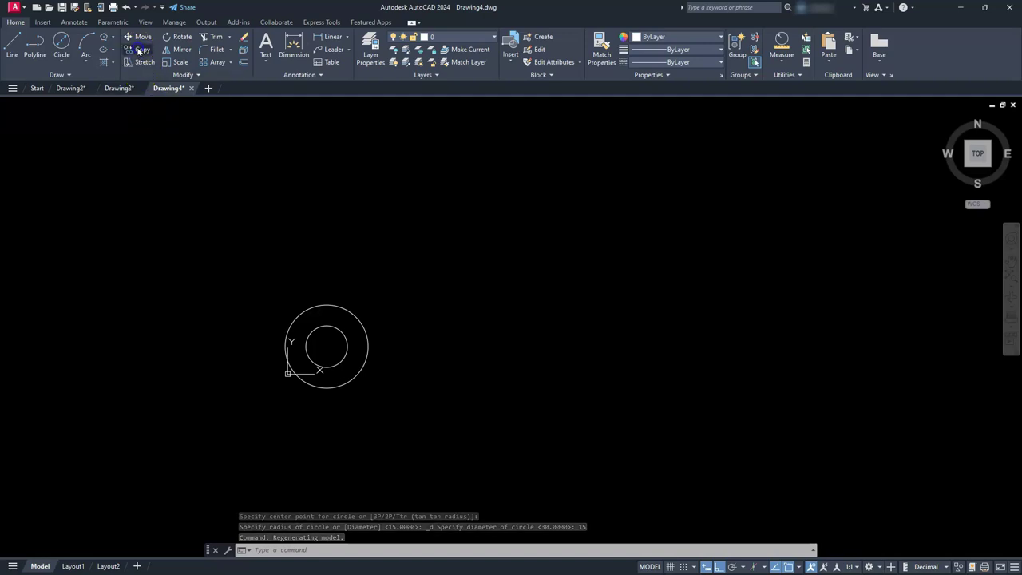
pyautogui.click(142, 49)
pyautogui.click(336, 249)
pyautogui.click(279, 356)
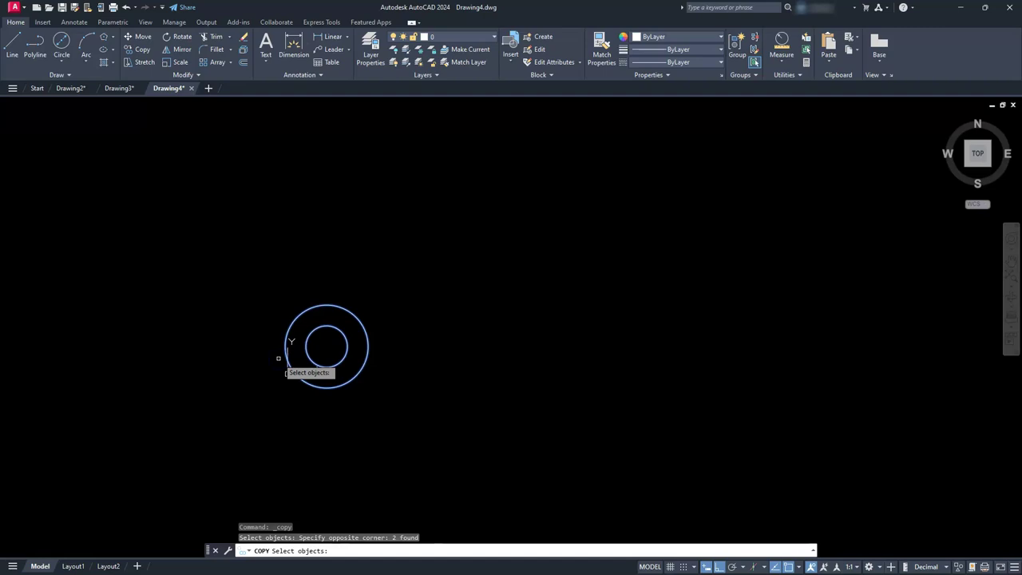
pyautogui.press('Return')
pyautogui.click(308, 245)
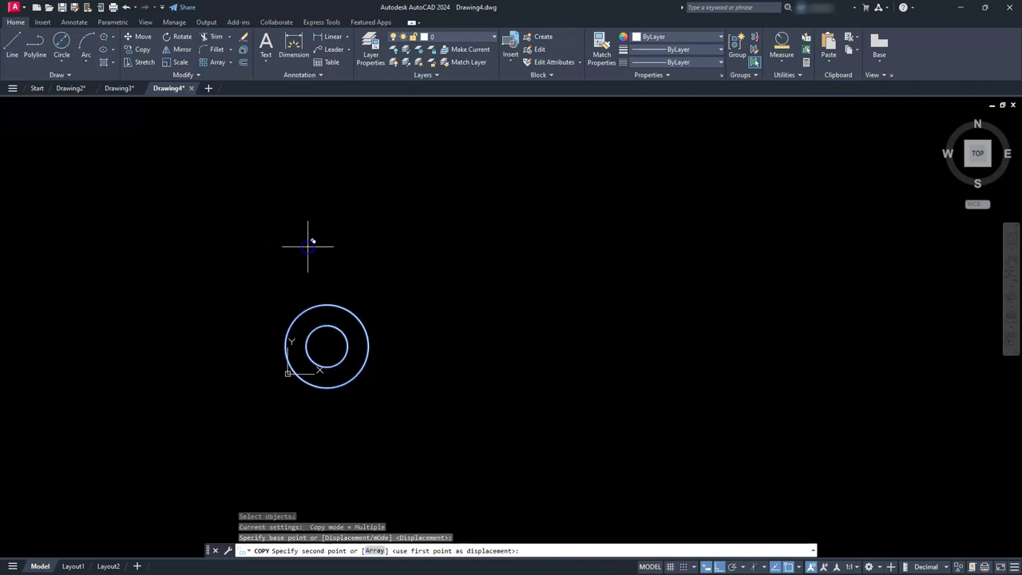
pyautogui.click(373, 551)
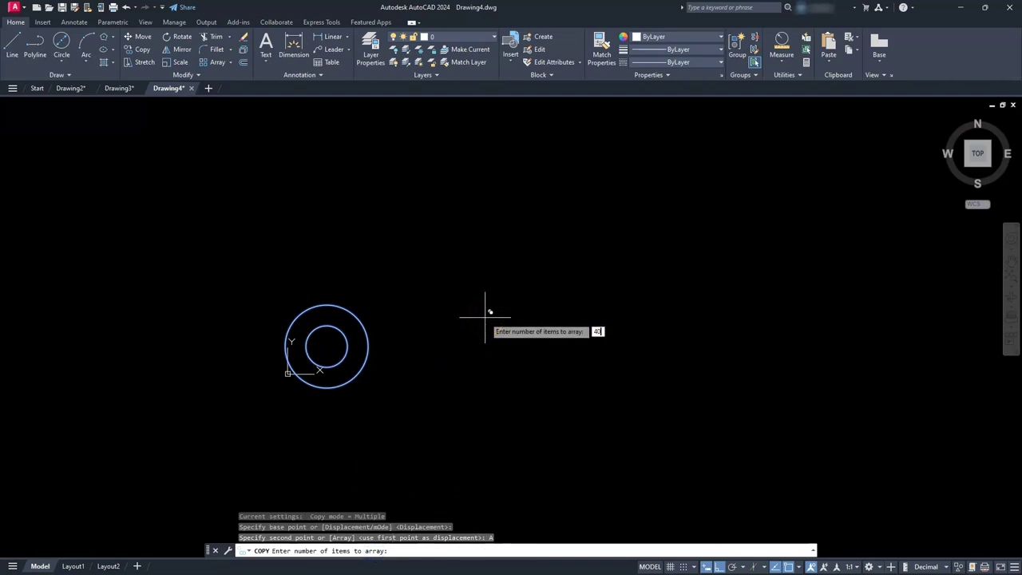
pyautogui.write('40')
pyautogui.press('Return')
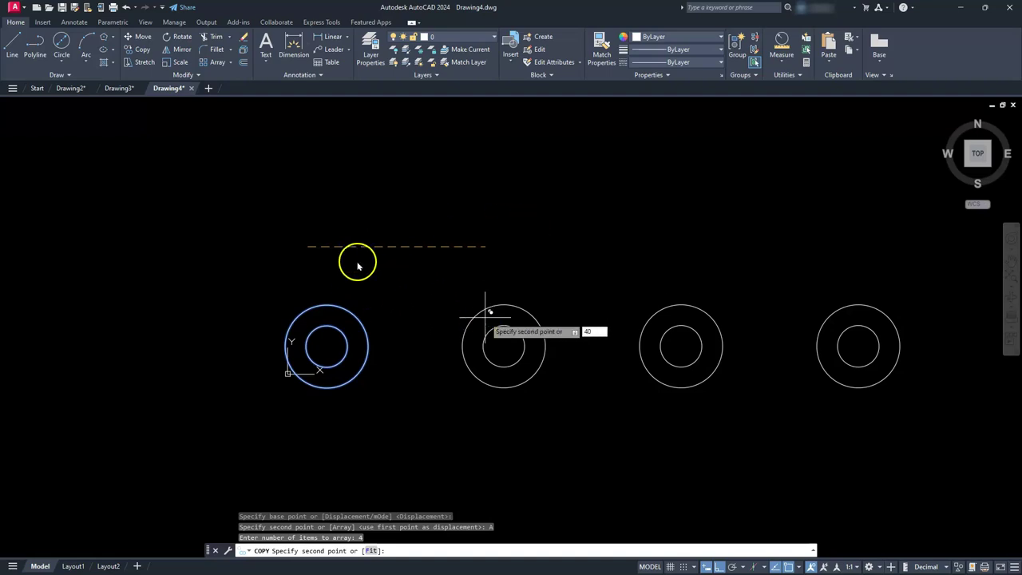
pyautogui.press('Return')
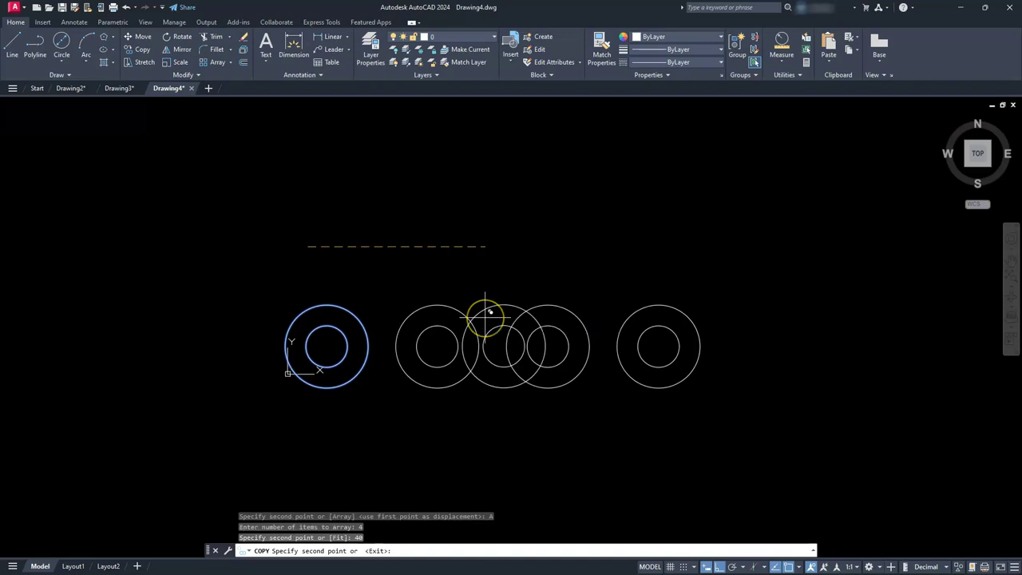
pyautogui.scroll(-4, 485, 317)
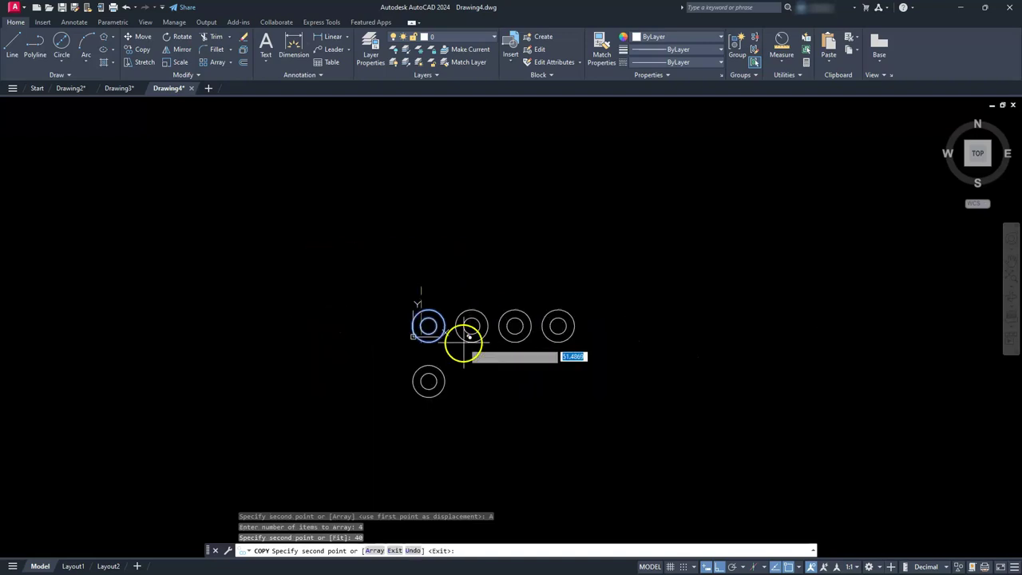
pyautogui.press('Escape')
pyautogui.press('Escape')
pyautogui.press('Escape')
# Delete the outer circles of the two middle circle pairs, keeping their inner circles
pyautogui.scroll(2, 467, 327)
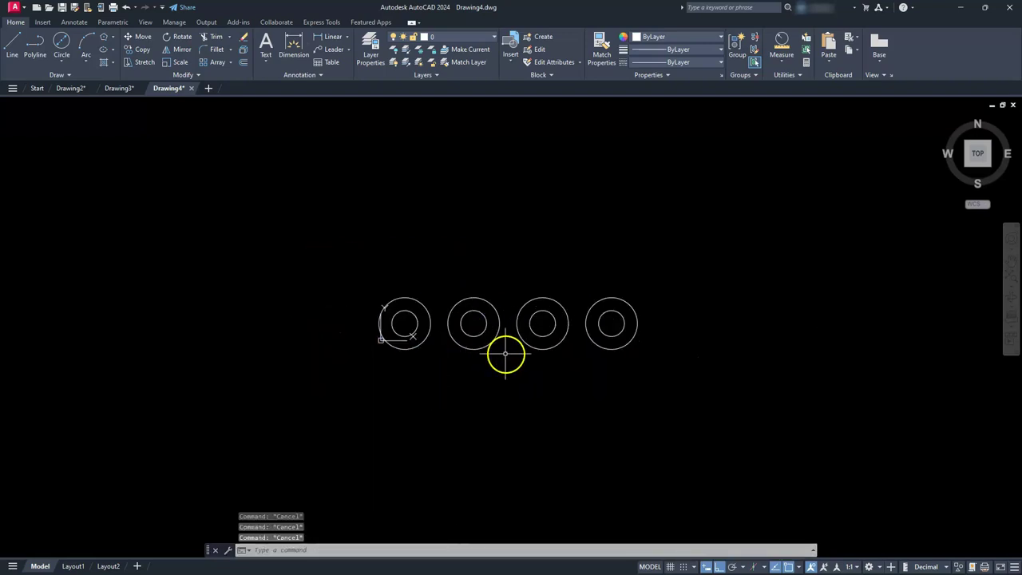
pyautogui.click(545, 366)
pyautogui.click(491, 341)
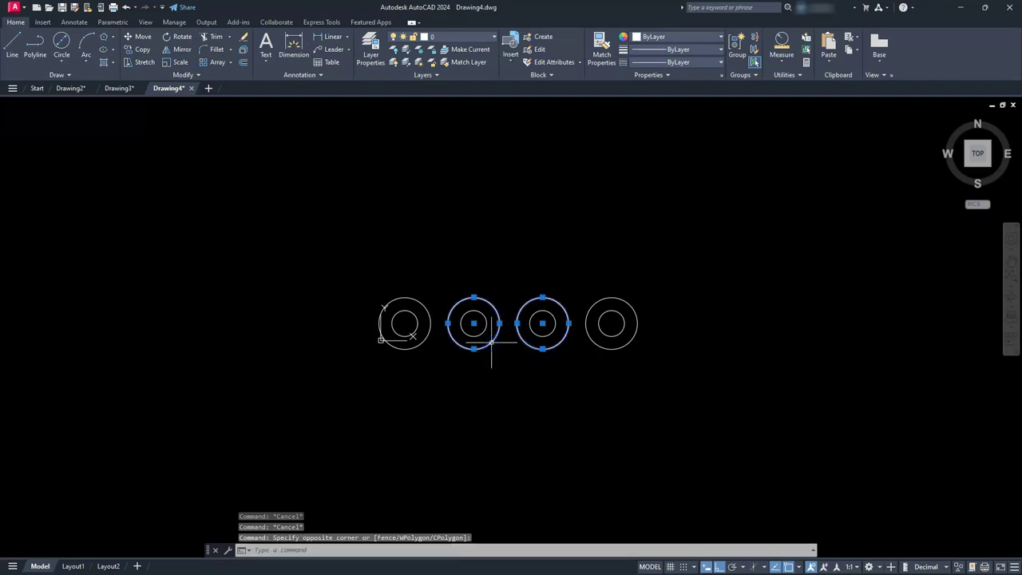
pyautogui.press('Delete')
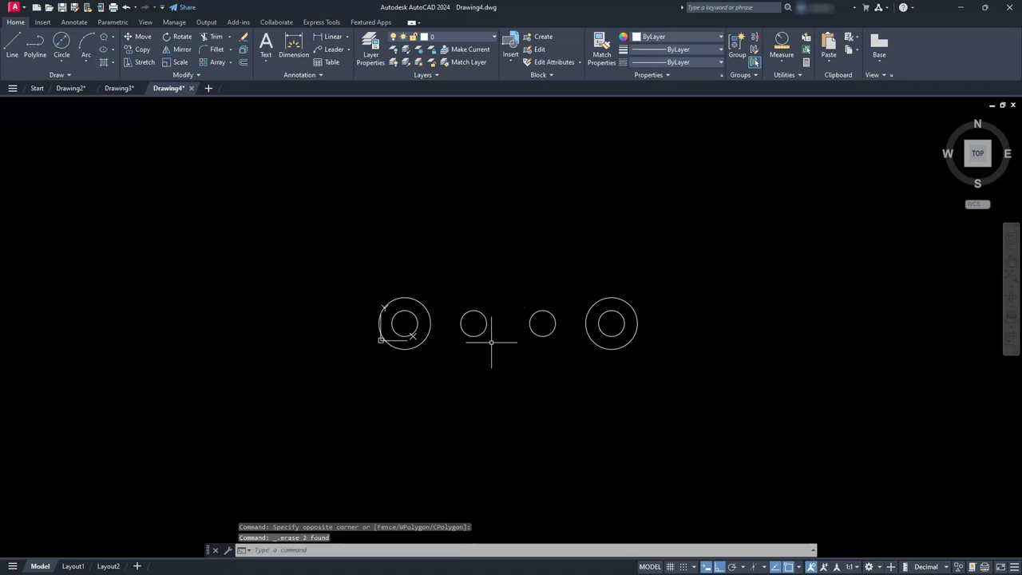
# Draw a horizontal line joining the bottom quadrants of the two large end circles
pyautogui.moveTo(474, 326); pyautogui.dragTo(477, 354, button='middle')
pyautogui.press('Escape')
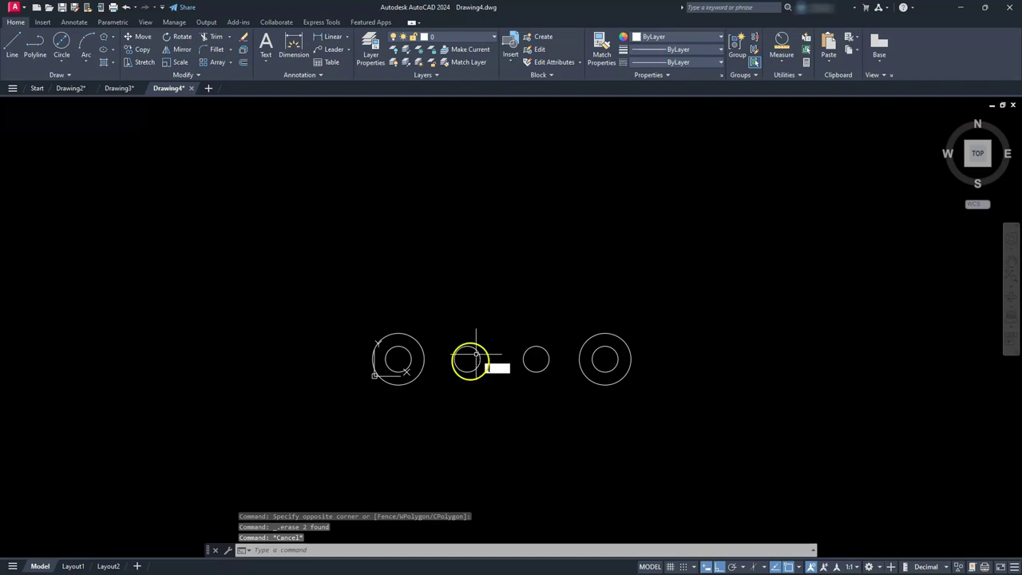
pyautogui.write('l')
pyautogui.press('Return')
pyautogui.click(397, 361)
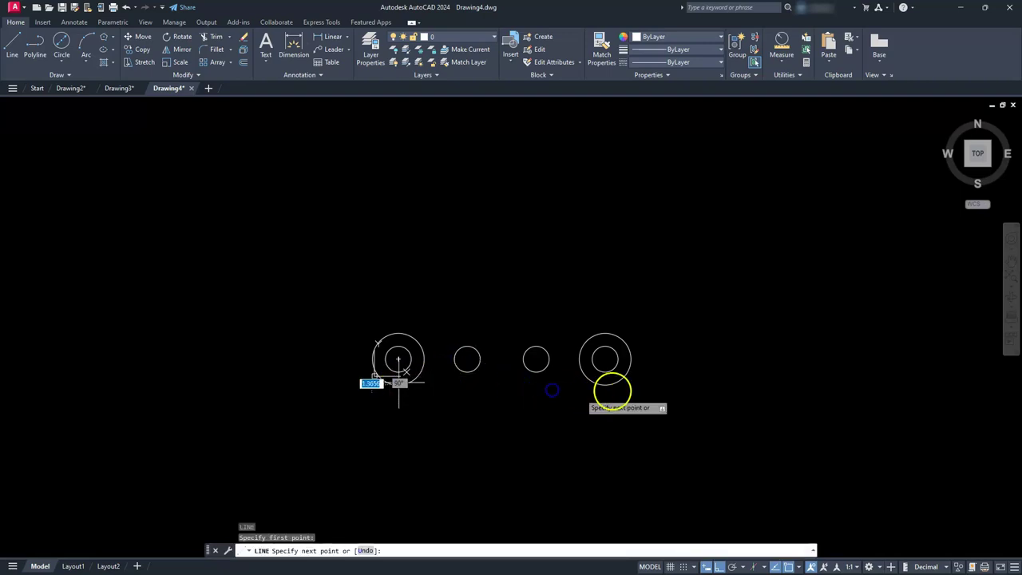
pyautogui.click(611, 386)
pyautogui.press('Escape')
pyautogui.press('Escape')
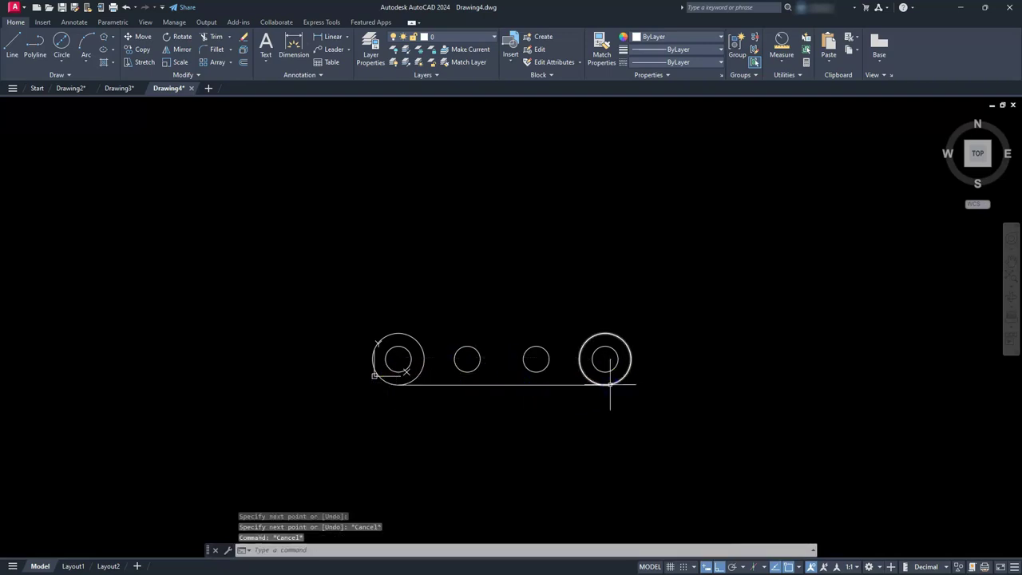
# Draw a horizontal line joining the top quadrants of the two large end circles
pyautogui.write('l')
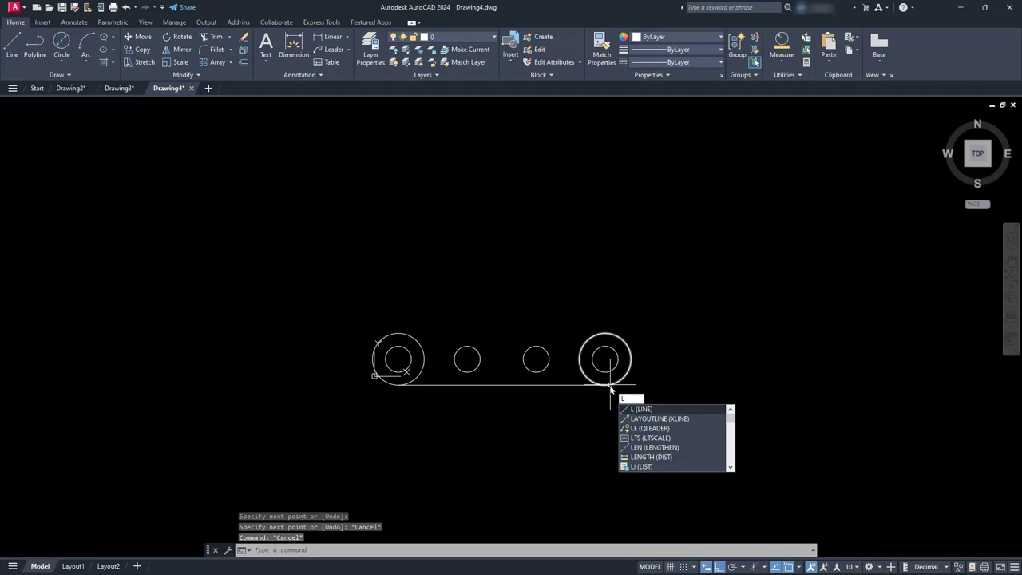
pyautogui.press('Return')
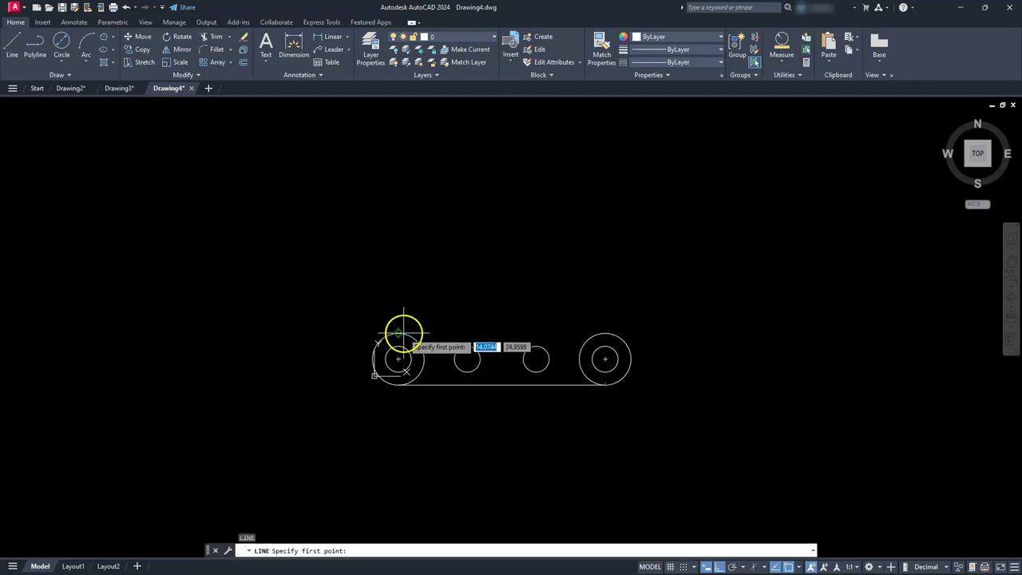
pyautogui.click(402, 333)
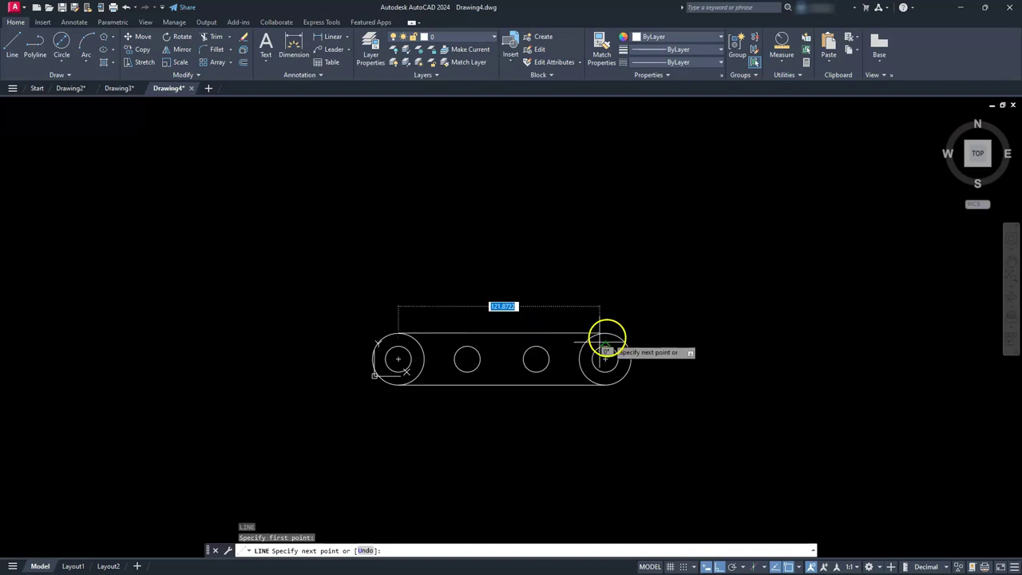
pyautogui.click(605, 333)
pyautogui.press('Escape')
pyautogui.press('Escape')
pyautogui.press('Escape')
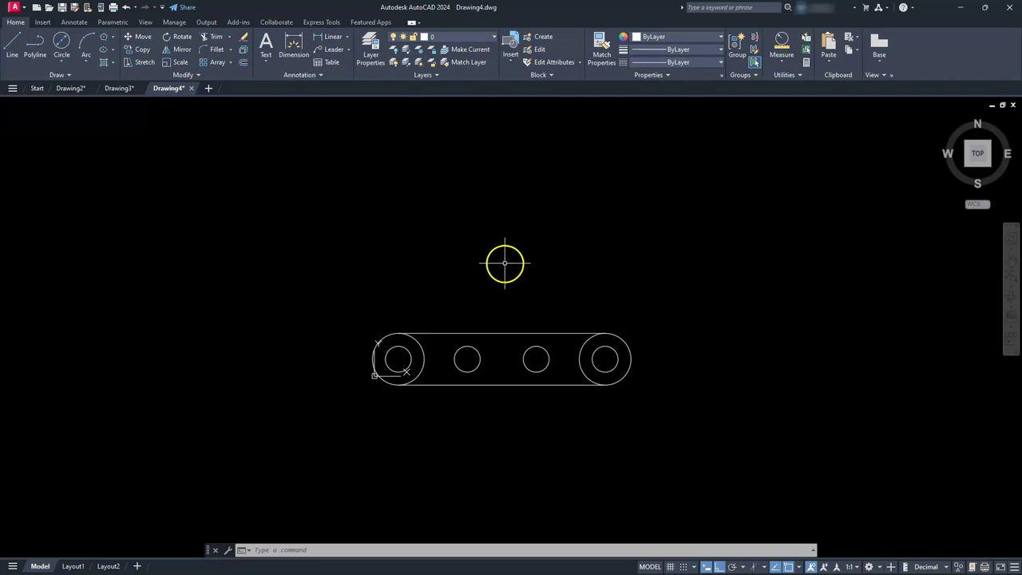
# Trim the inward-facing halves of both large end circles to form a slot-shaped outline
pyautogui.write('TR')
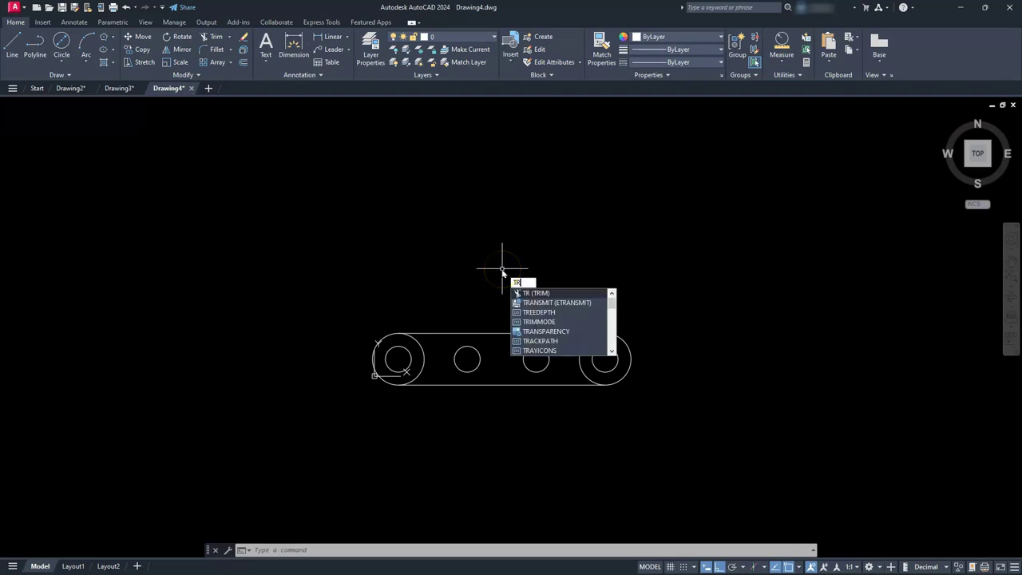
pyautogui.press('Return')
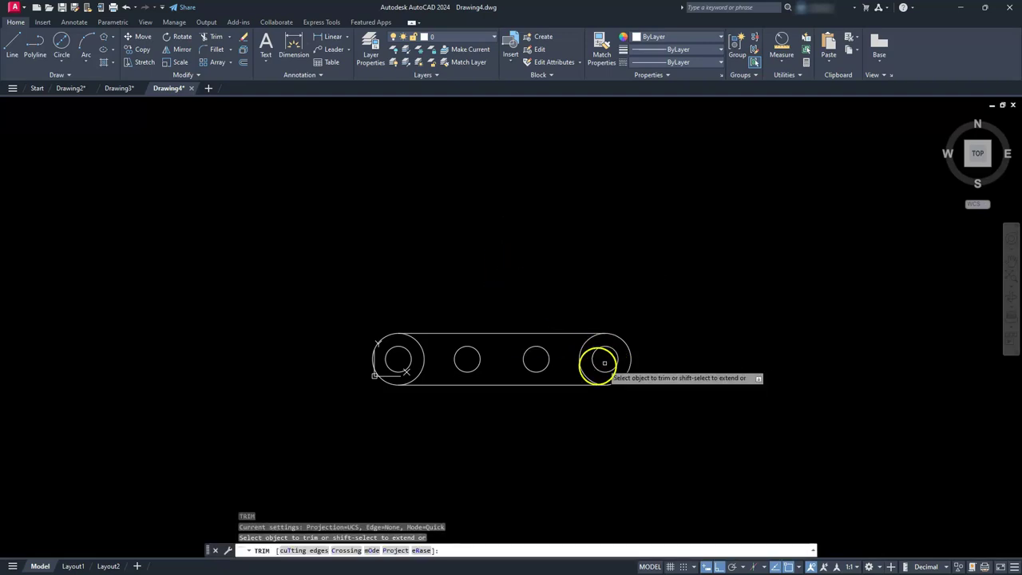
pyautogui.click(584, 365)
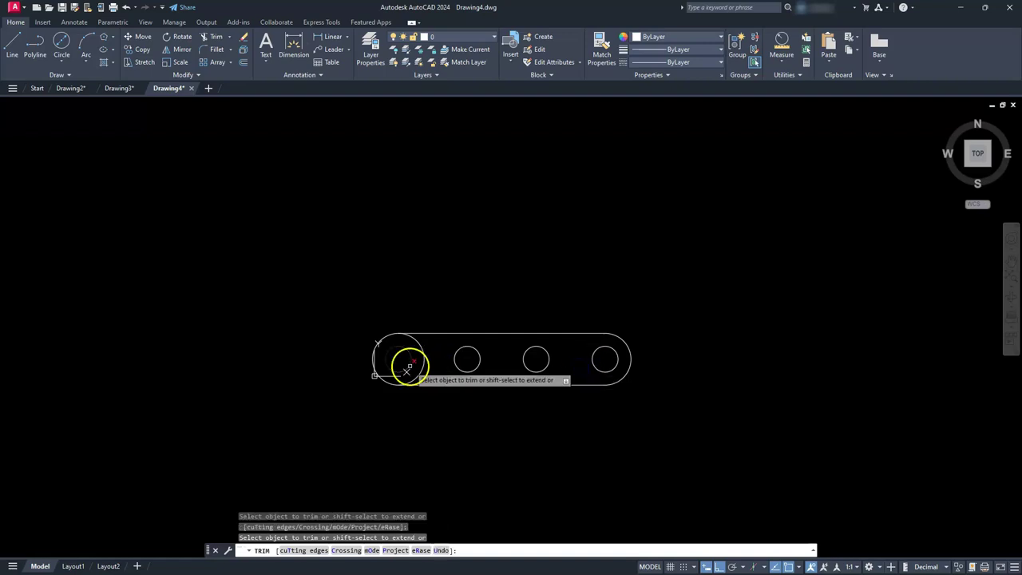
pyautogui.click(420, 368)
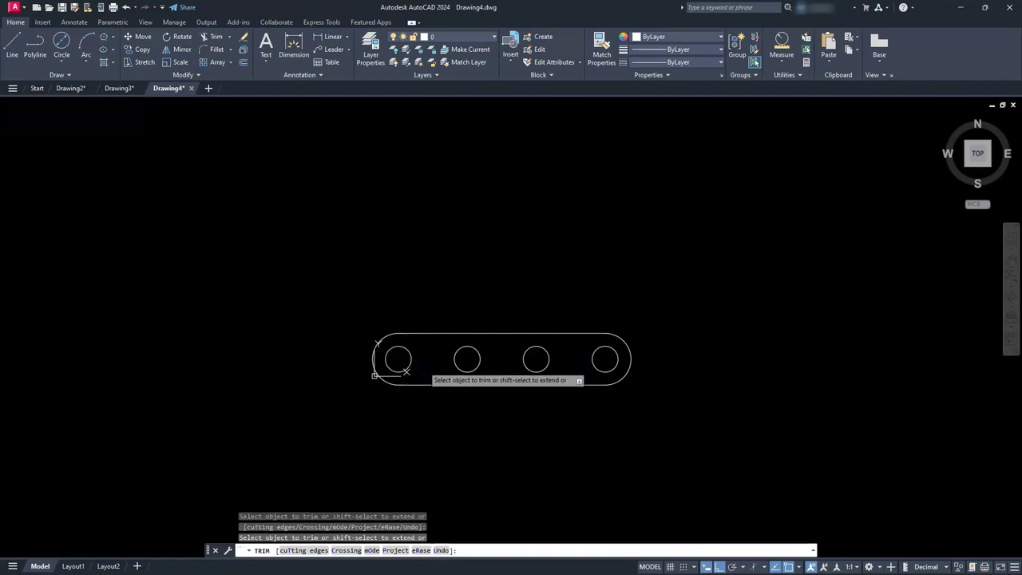
pyautogui.press('Escape')
pyautogui.press('Escape')
pyautogui.press('Escape')
# Move the UCS origin to the centre of the plate's leftmost hole
pyautogui.moveTo(417, 363); pyautogui.dragTo(523, 363, button='middle')
pyautogui.scroll(6, 503, 360)
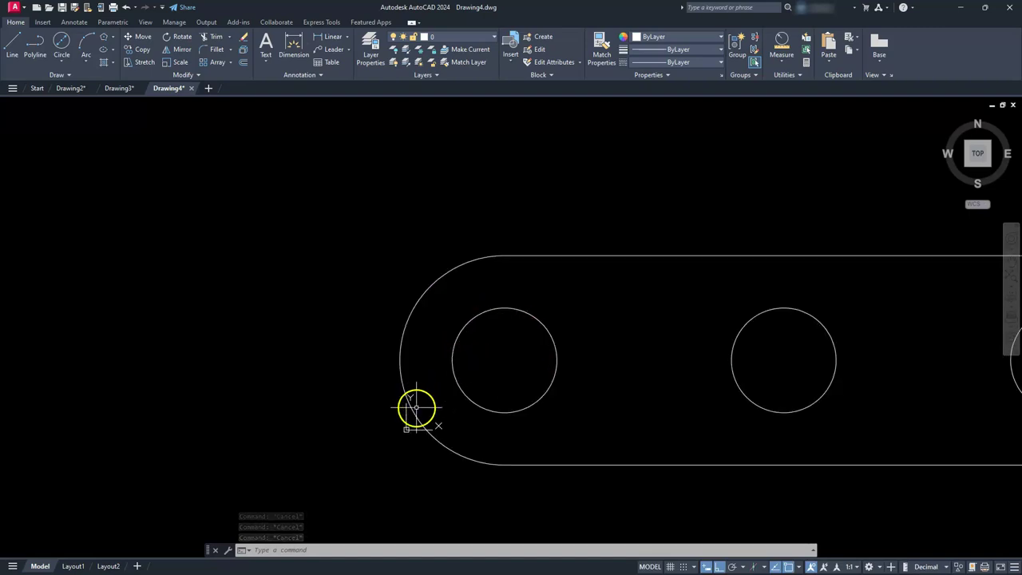
pyautogui.click(407, 429)
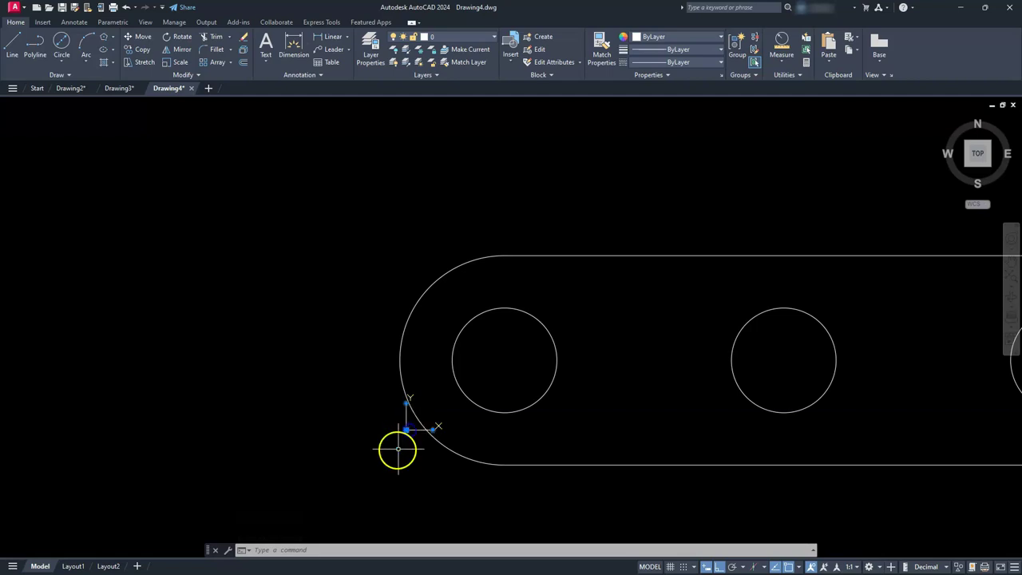
pyautogui.click(406, 430)
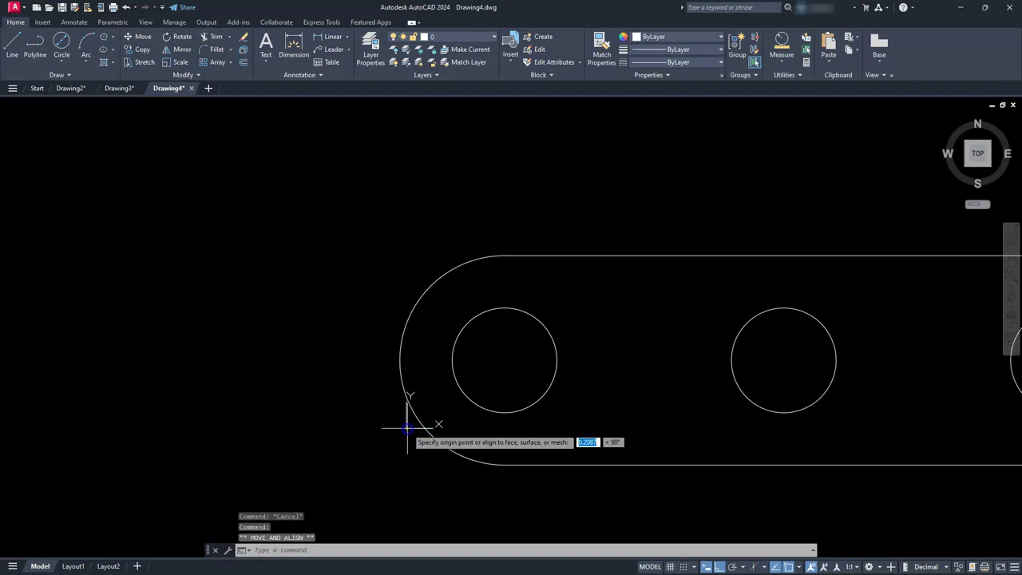
pyautogui.click(505, 361)
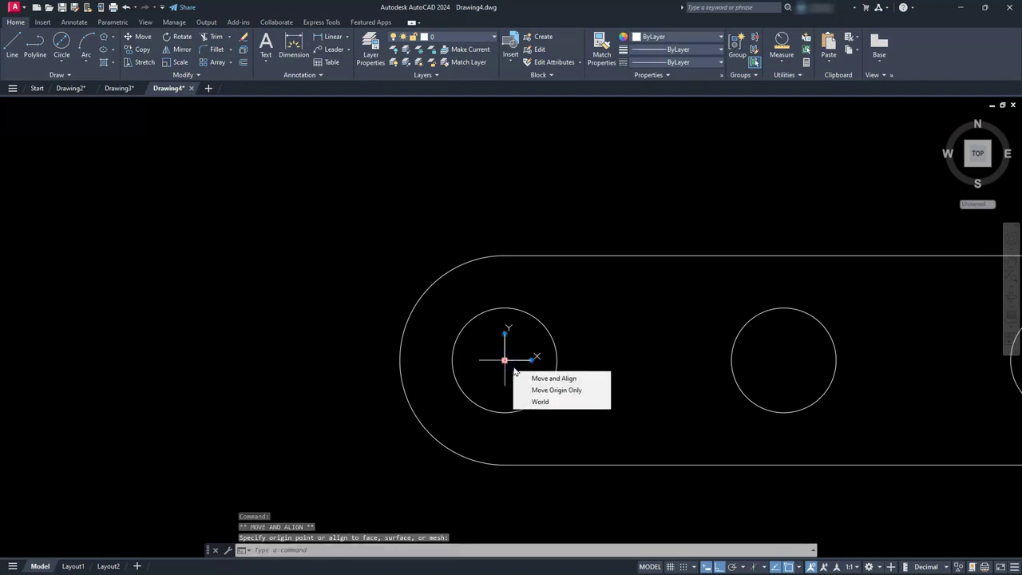
pyautogui.press('Escape')
pyautogui.press('Escape')
pyautogui.press('Escape')
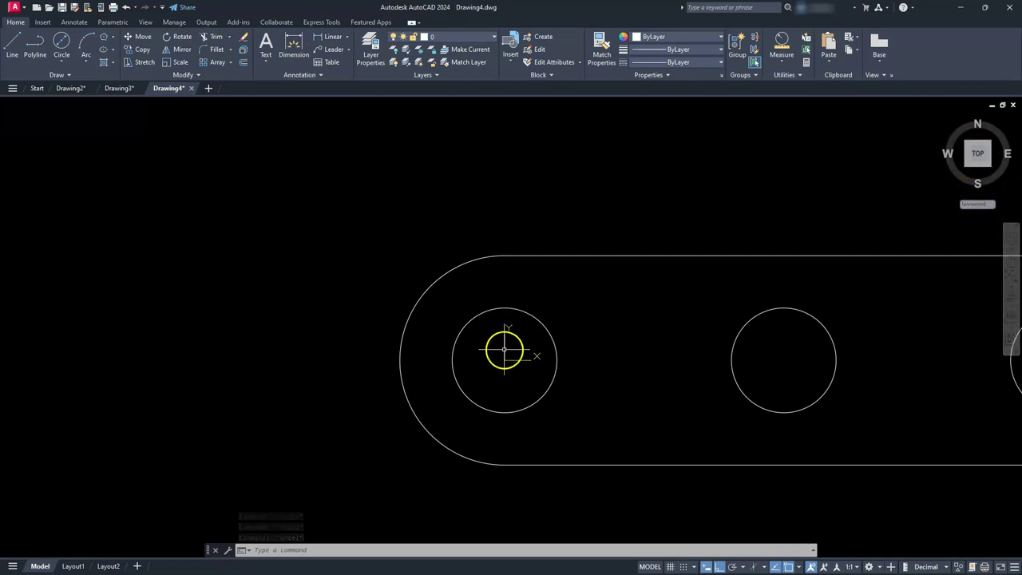
# Draw a circle of radius 20 centred at -5,52.5 above the plate's left end
pyautogui.scroll(-2, 502, 352)
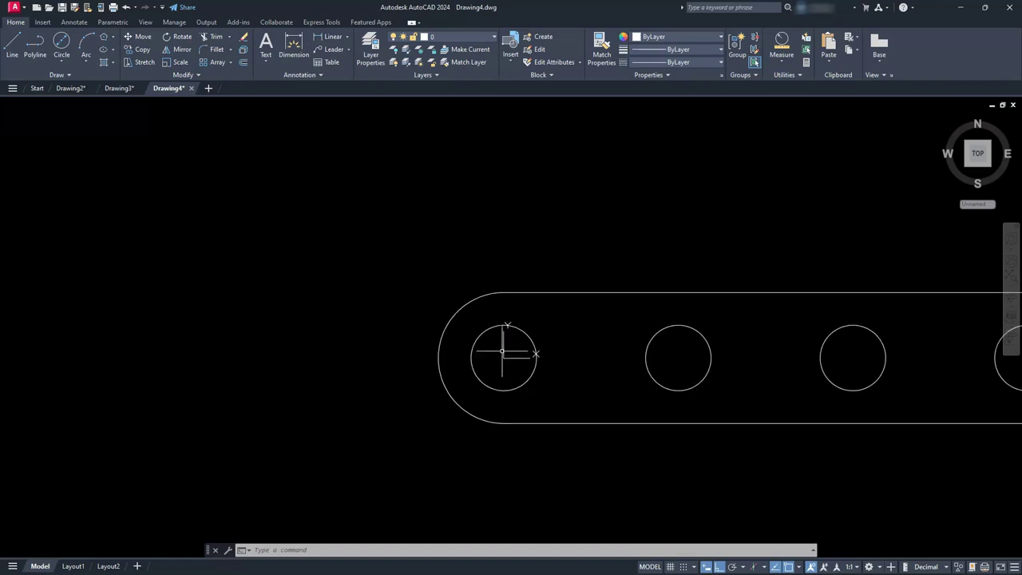
pyautogui.moveTo(503, 347); pyautogui.dragTo(502, 388, button='middle')
pyautogui.scroll(-4, 503, 388)
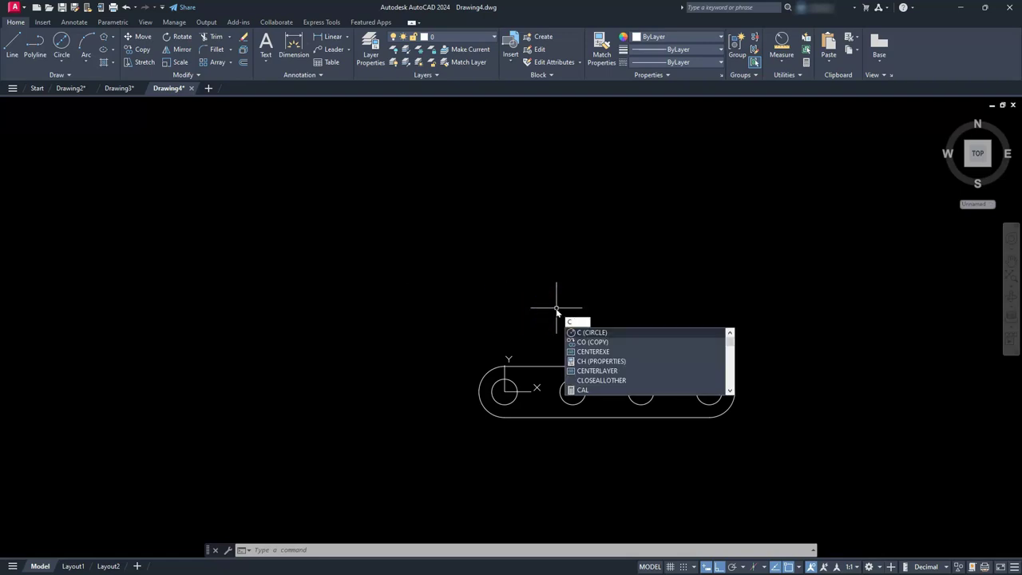
pyautogui.press('Return')
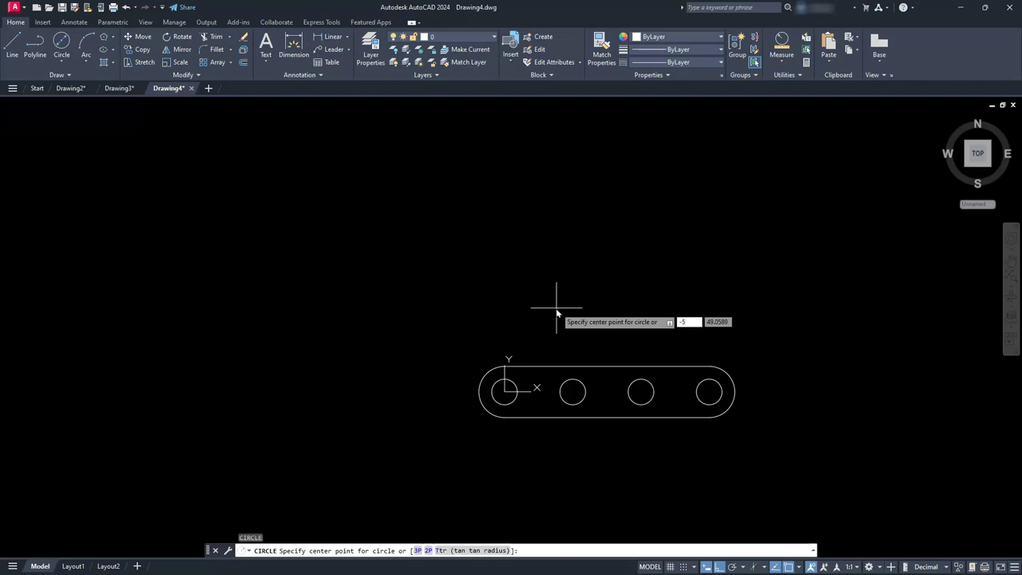
pyautogui.press('Tab')
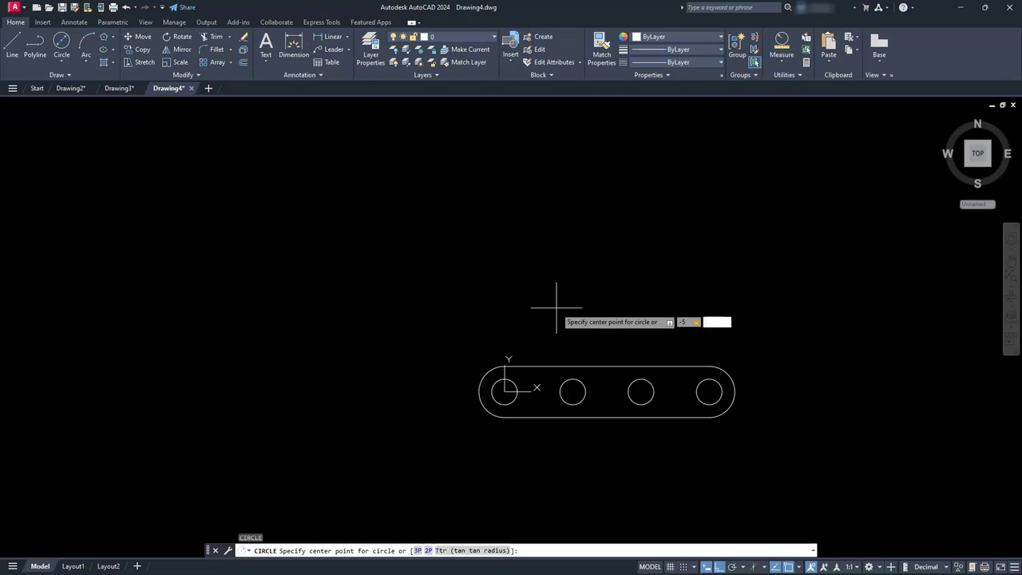
pyautogui.write('52.5')
pyautogui.press('Return')
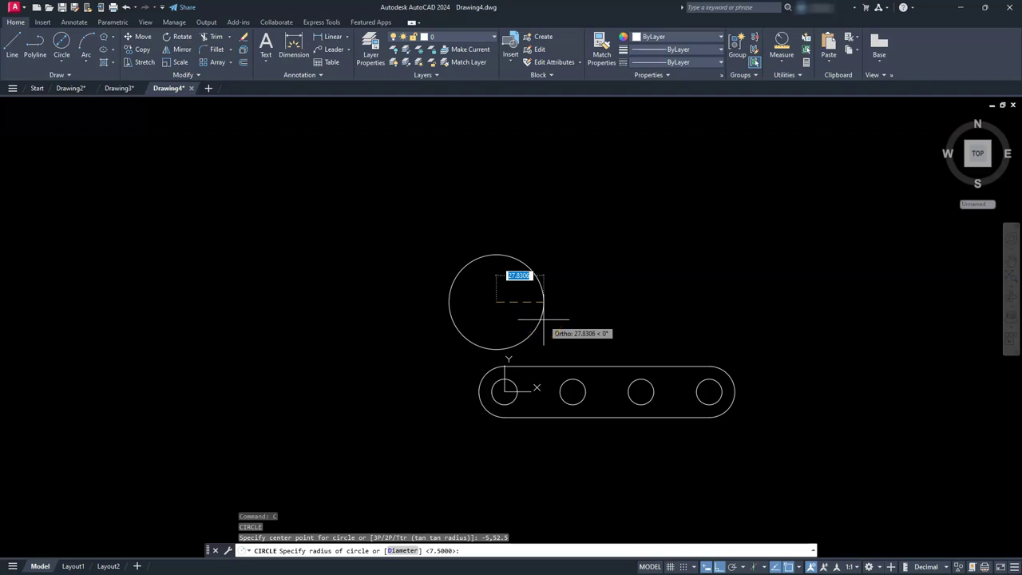
pyautogui.write('20')
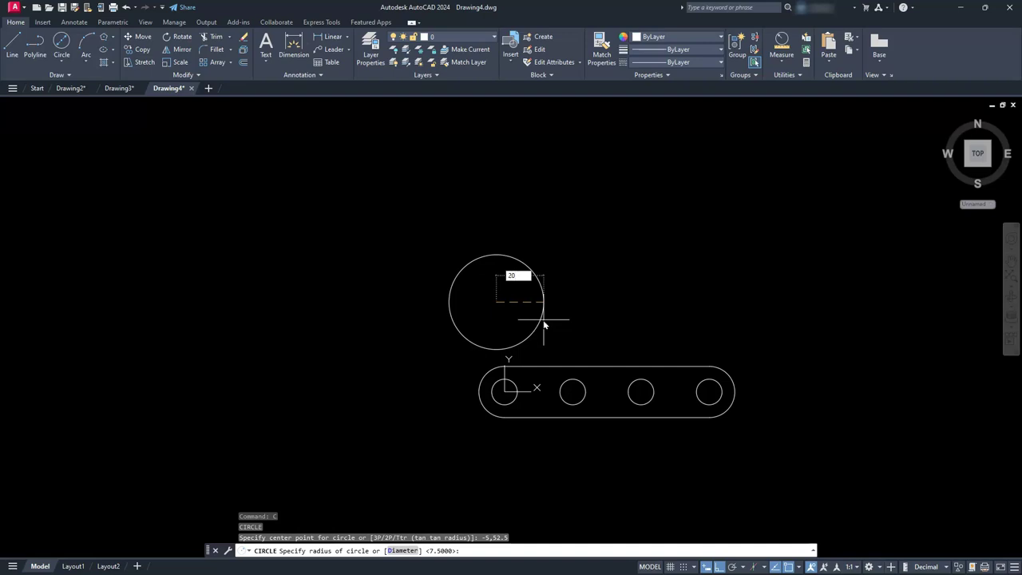
pyautogui.press('Return')
# Draw a concentric circle of radius 12.5 inside the radius 20 circle
pyautogui.scroll(3, 529, 308)
pyautogui.moveTo(488, 330); pyautogui.dragTo(487, 339, button='middle')
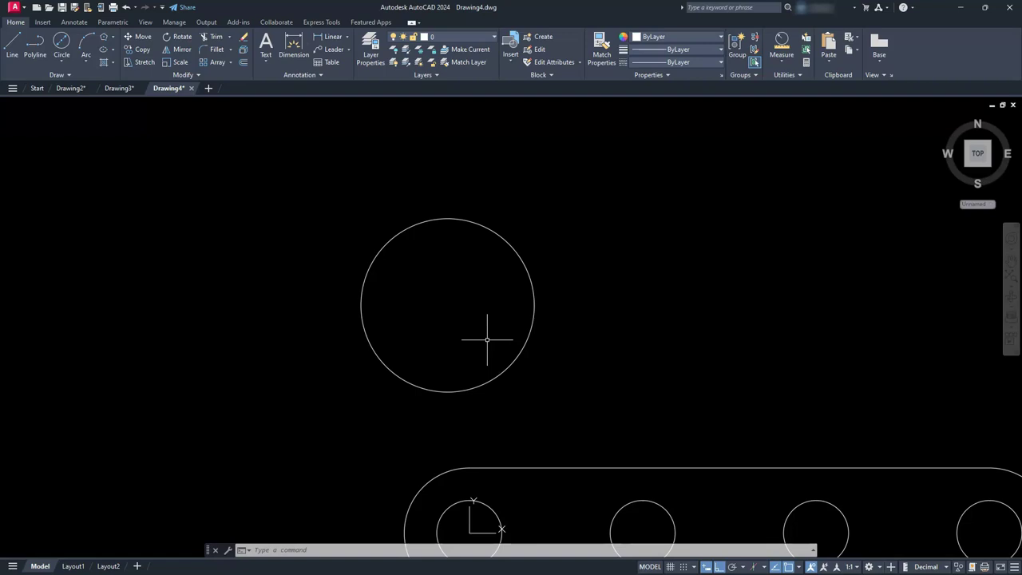
pyautogui.write('c')
pyautogui.press('Return')
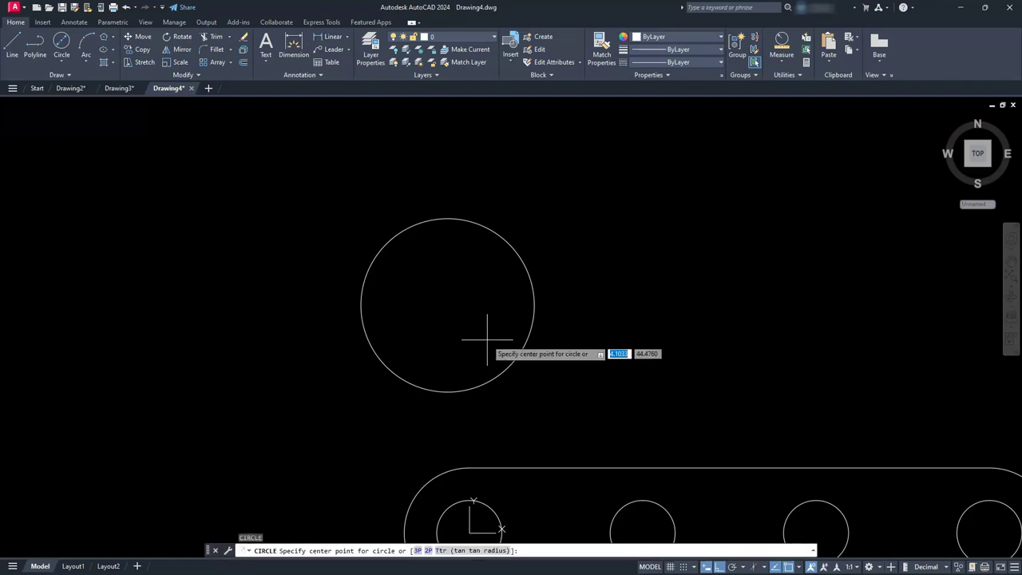
pyautogui.click(447, 304)
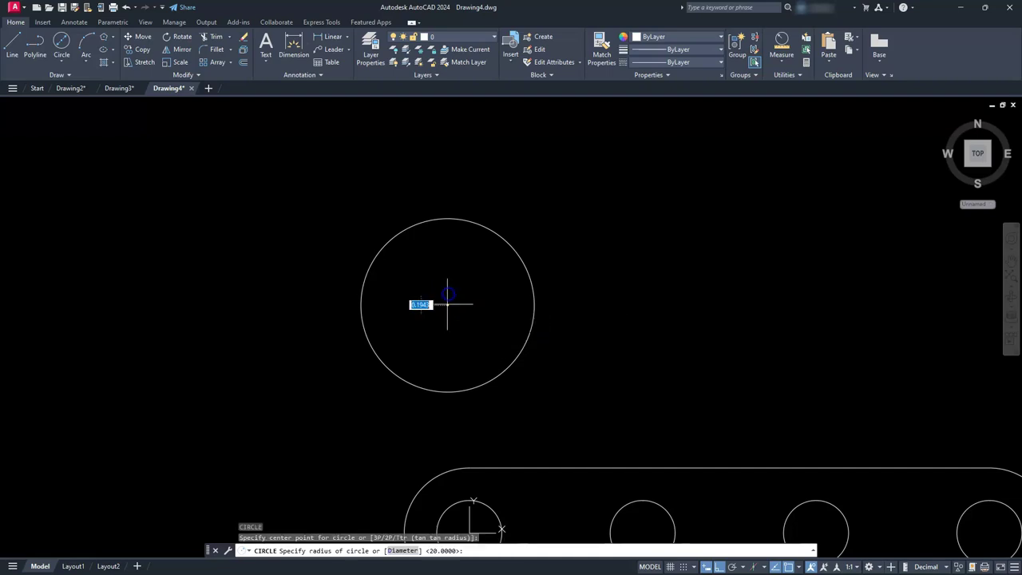
pyautogui.write('12.5')
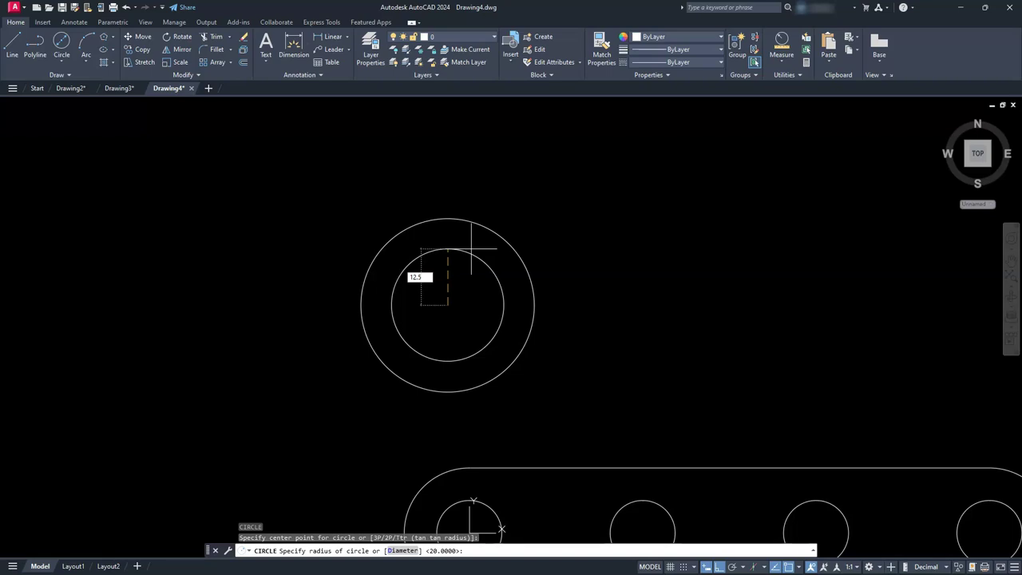
pyautogui.press('Return')
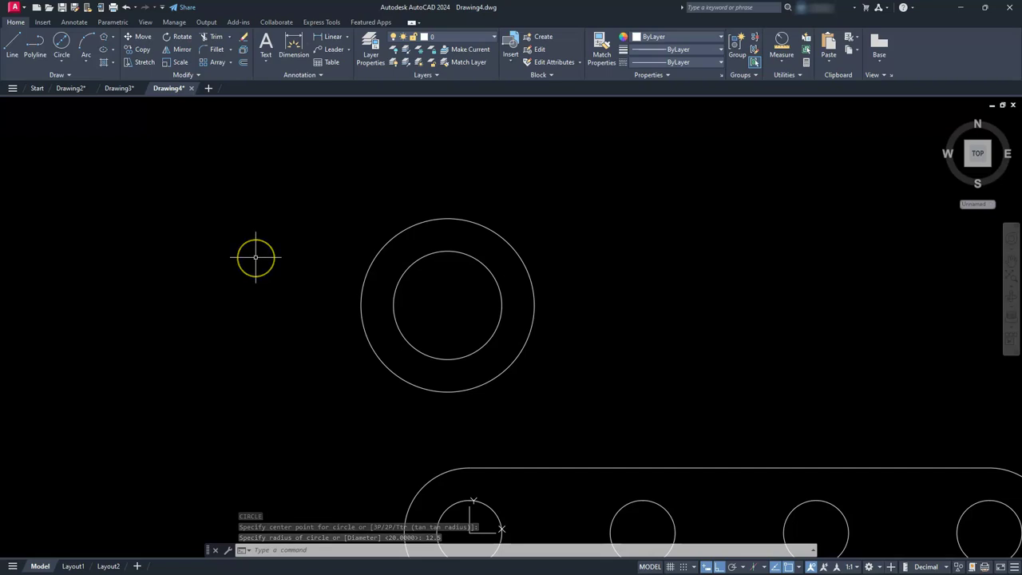
# Copy both concentric circles by a displacement of 65 in X and 37.5 in Y, and check the entry in the command history
pyautogui.write('c')
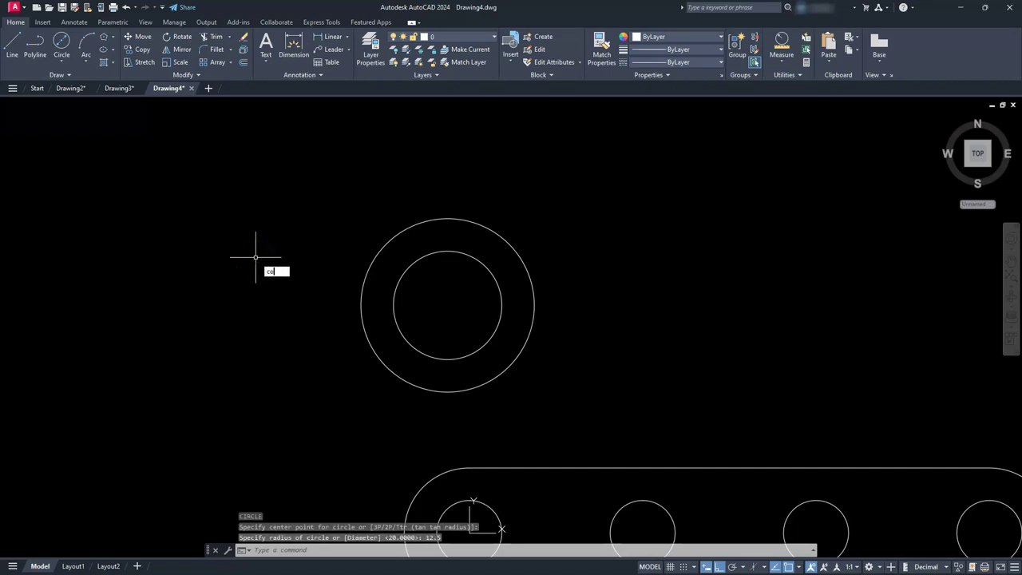
pyautogui.press('Return')
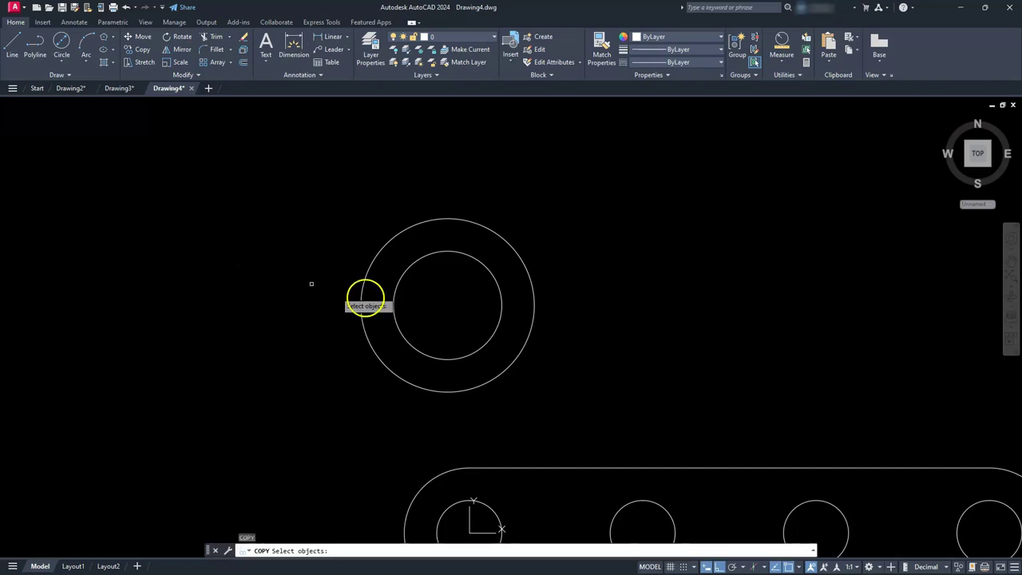
pyautogui.click(419, 302)
pyautogui.click(340, 325)
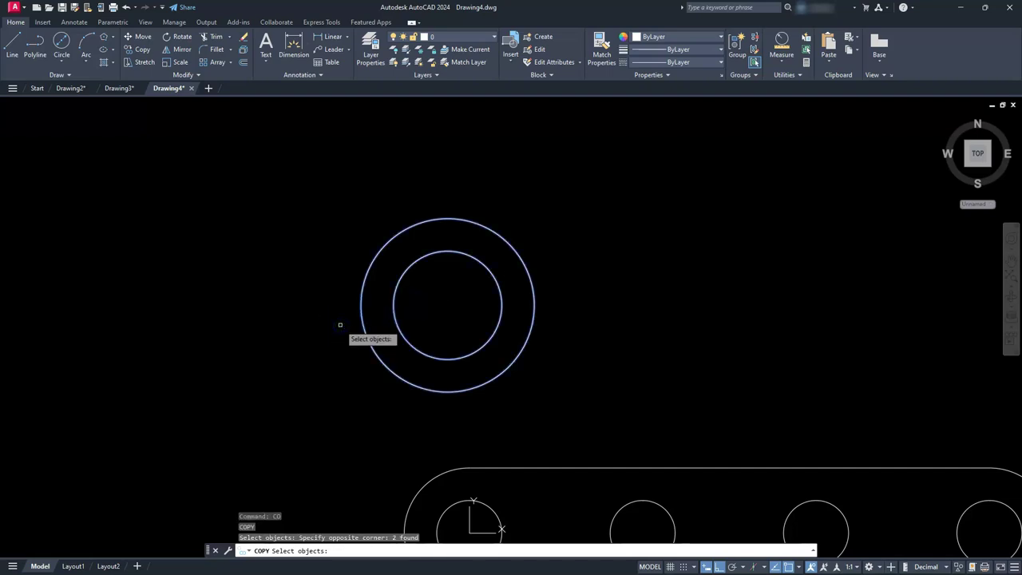
pyautogui.press('Return')
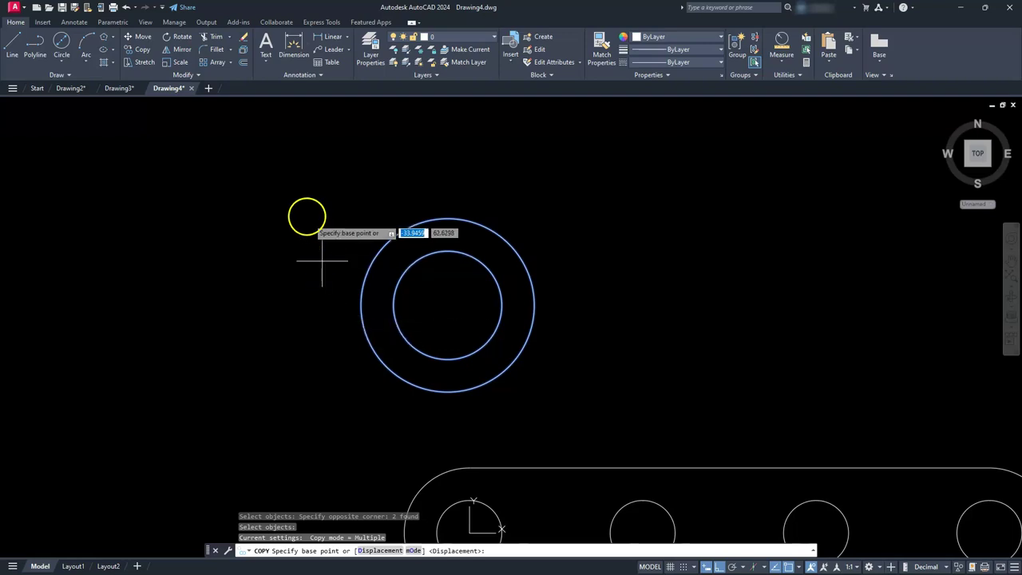
pyautogui.click(264, 227)
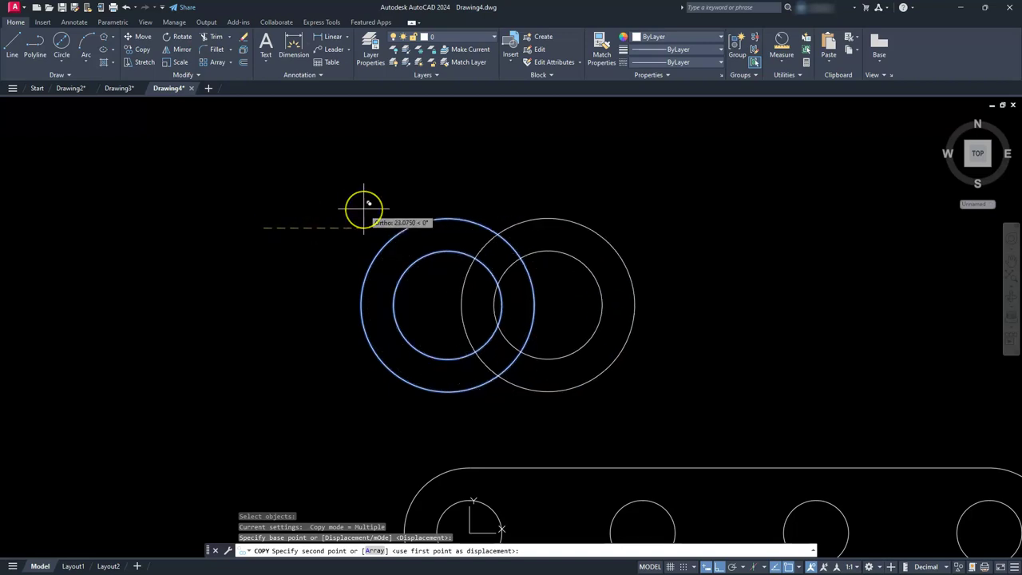
pyautogui.write('65')
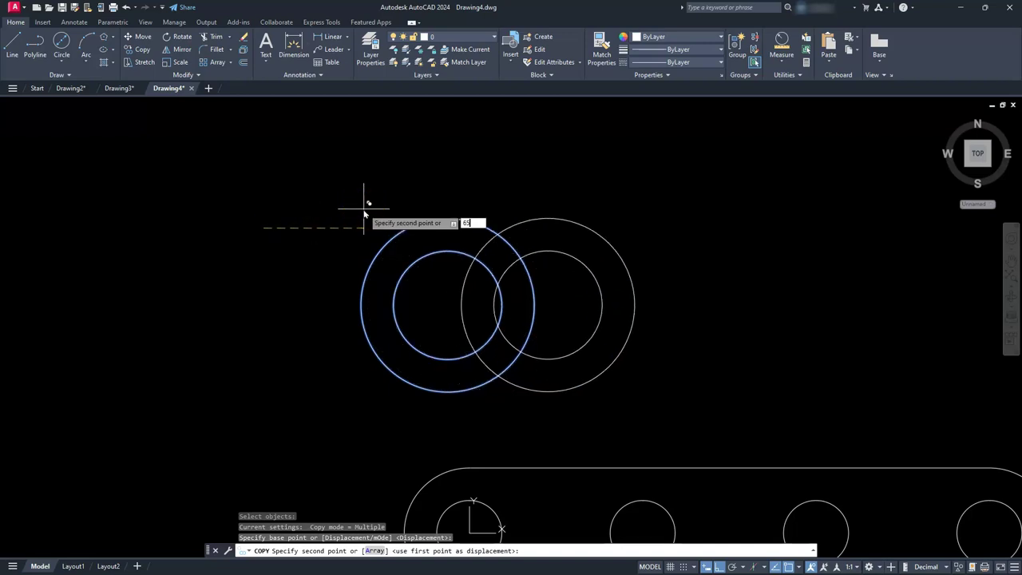
pyautogui.press('Tab')
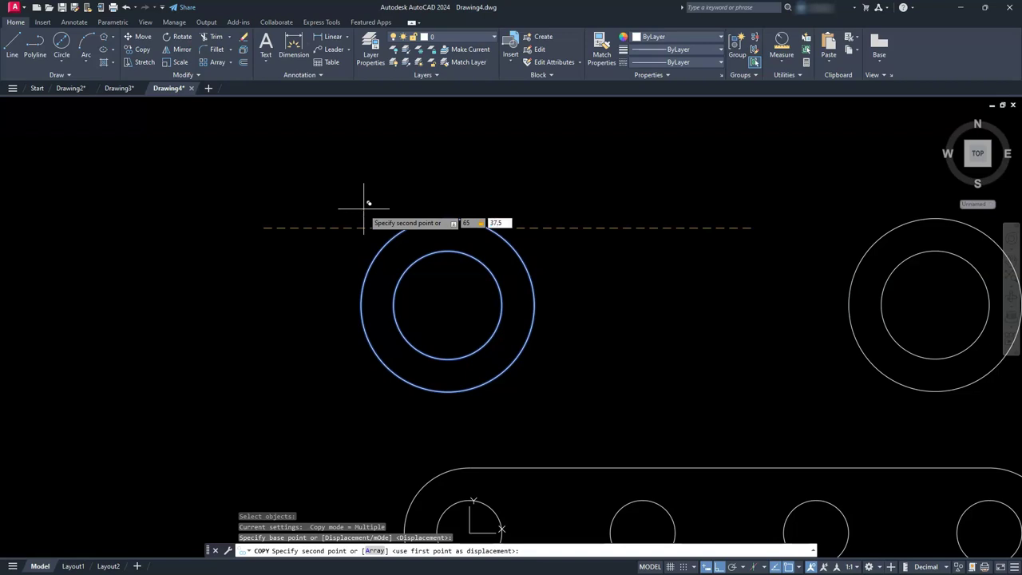
pyautogui.write('37.5')
pyautogui.press('Return')
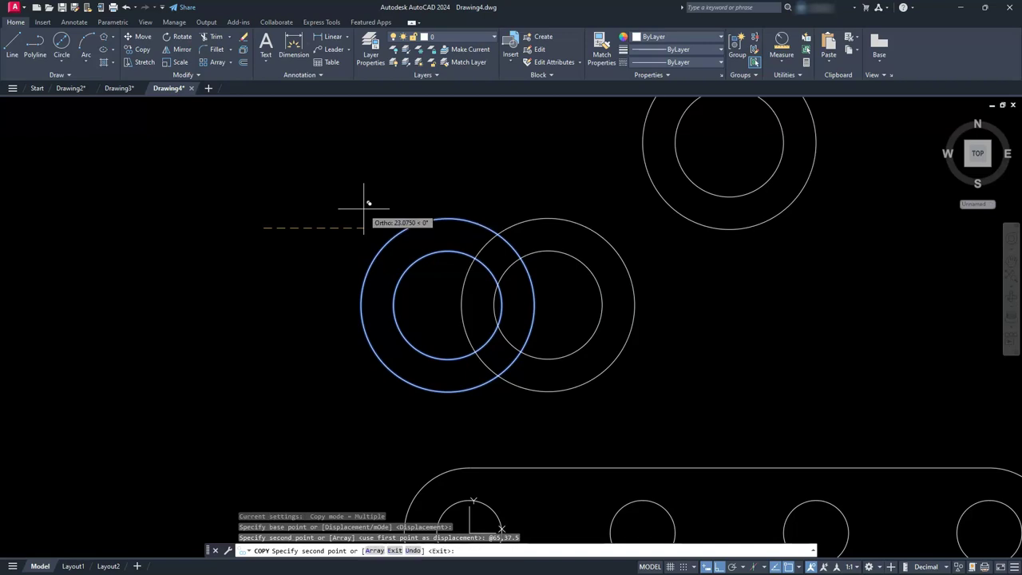
pyautogui.press('Escape')
pyautogui.press('Escape')
pyautogui.press('Escape')
pyautogui.scroll(-2, 364, 212)
pyautogui.moveTo(357, 243); pyautogui.dragTo(354, 262, button='middle')
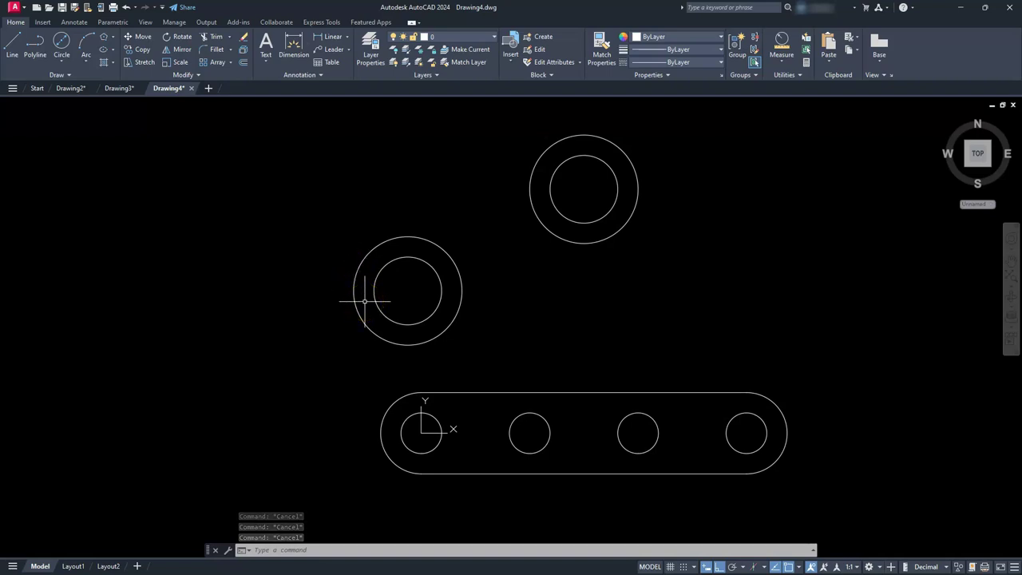
pyautogui.press('F2')
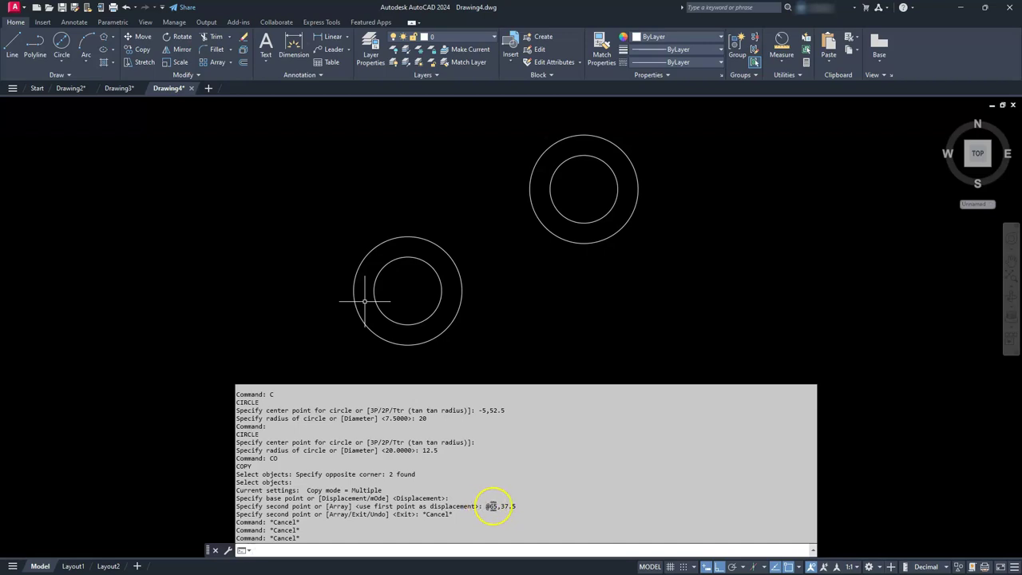
pyautogui.click(581, 352)
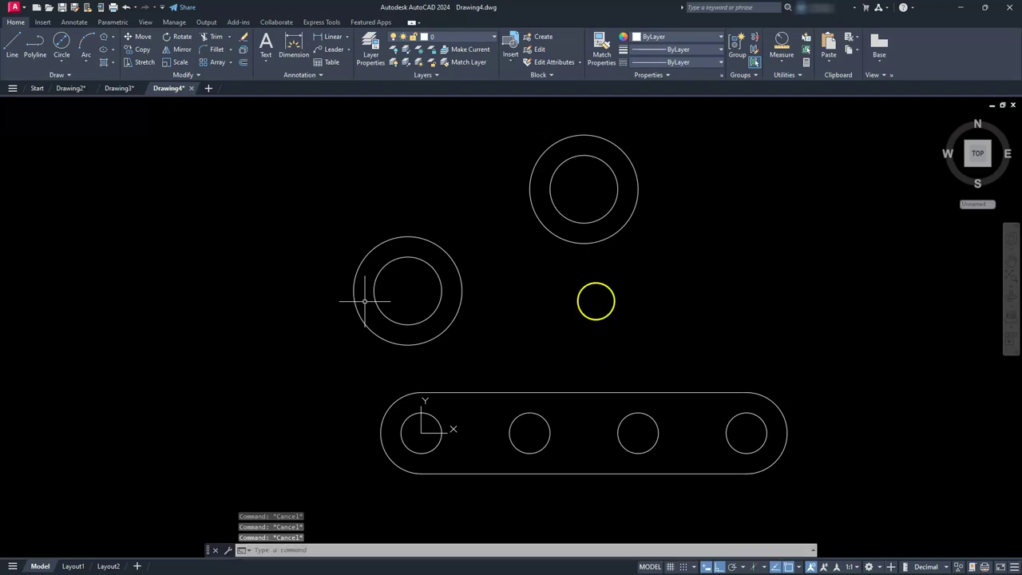
# Draw a vertical line from the right quadrant of the copied inner circle down to the plate's top edge
pyautogui.write('l')
pyautogui.press('Return')
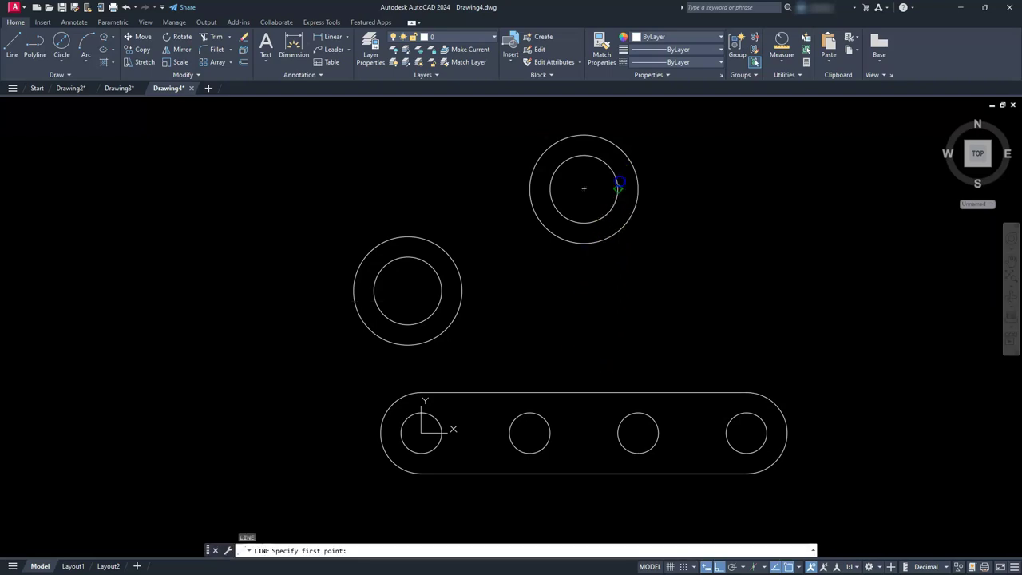
pyautogui.click(619, 187)
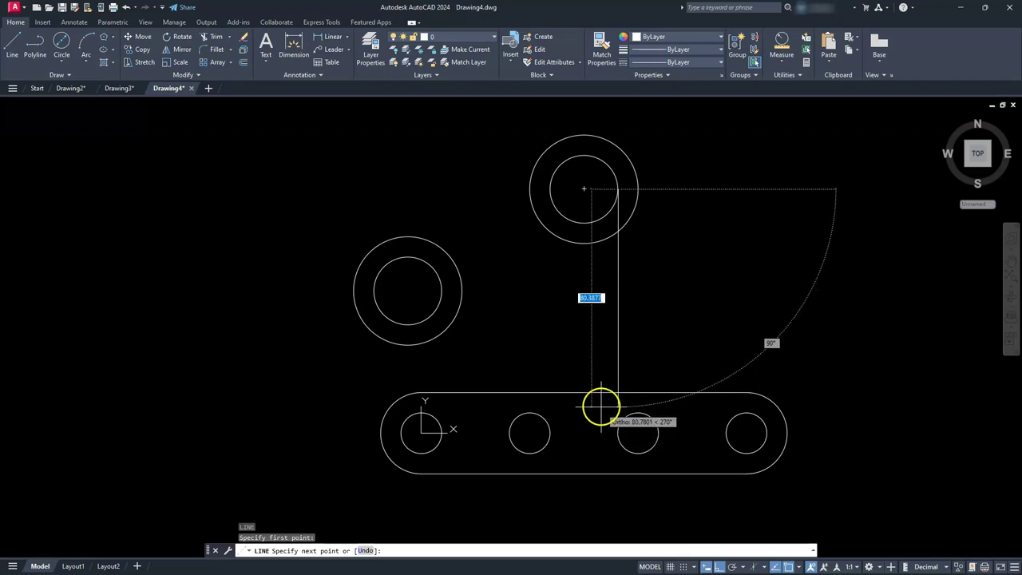
pyautogui.click(616, 391)
pyautogui.press('Escape')
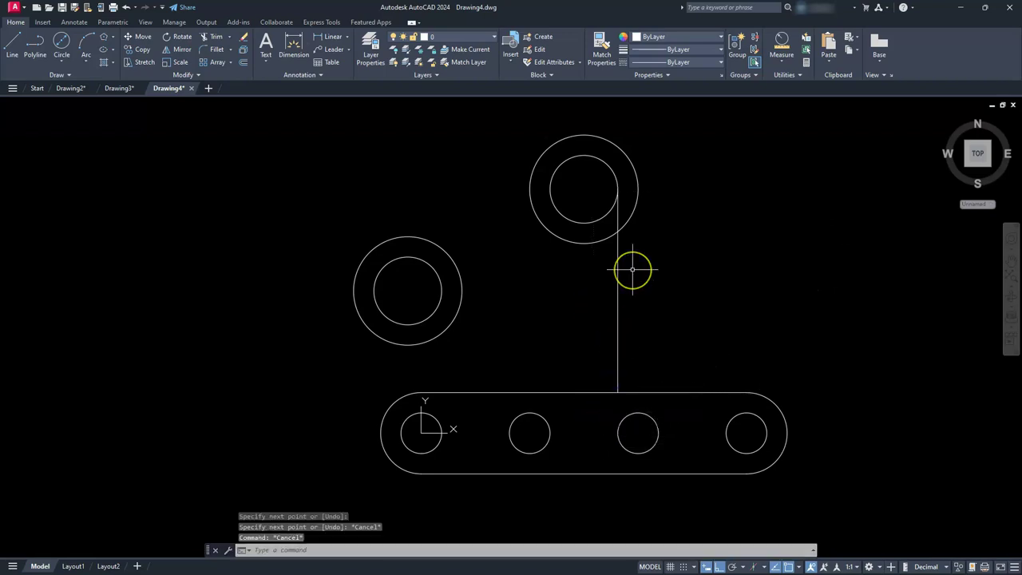
# Draw a vertical line from the right quadrant of the copied outer circle down to the plate's top edge
pyautogui.press('Return')
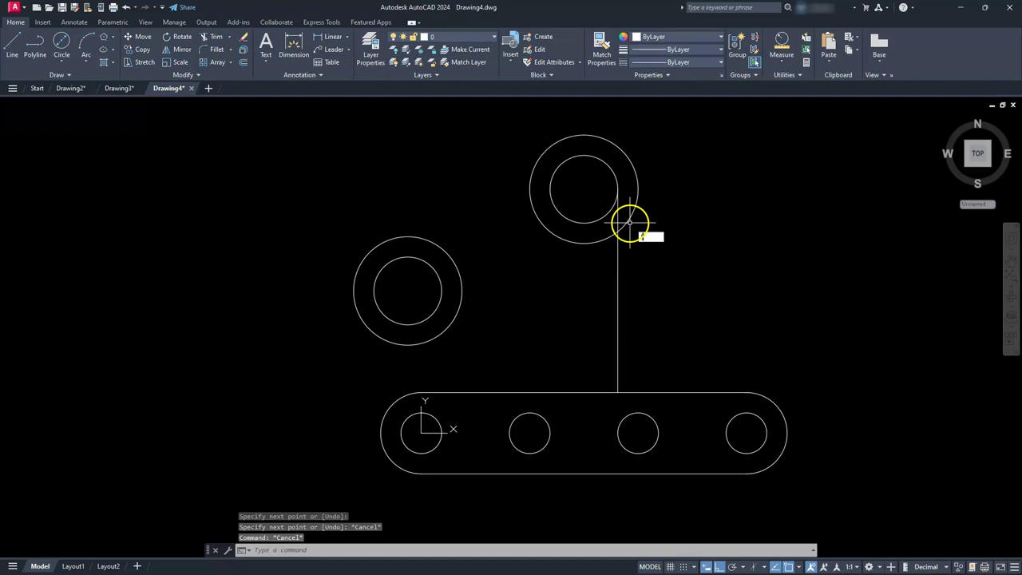
pyautogui.click(636, 192)
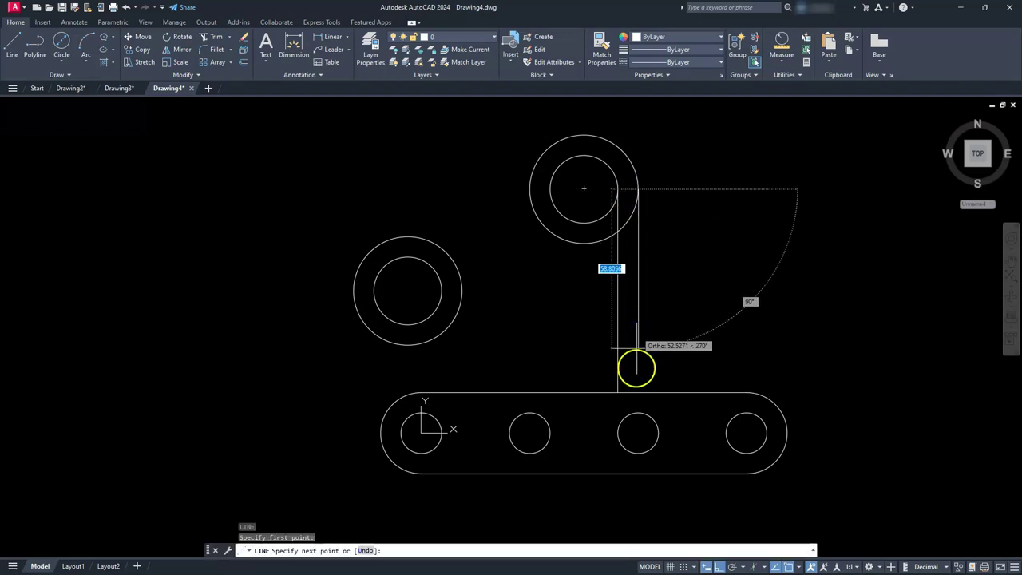
pyautogui.click(636, 391)
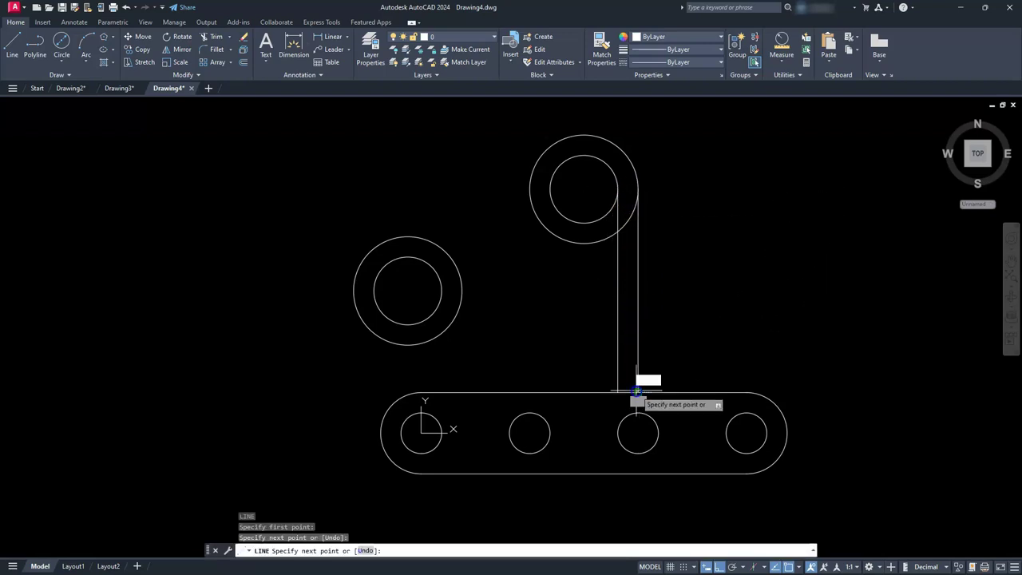
pyautogui.press('Escape')
pyautogui.press('Escape')
pyautogui.press('Escape')
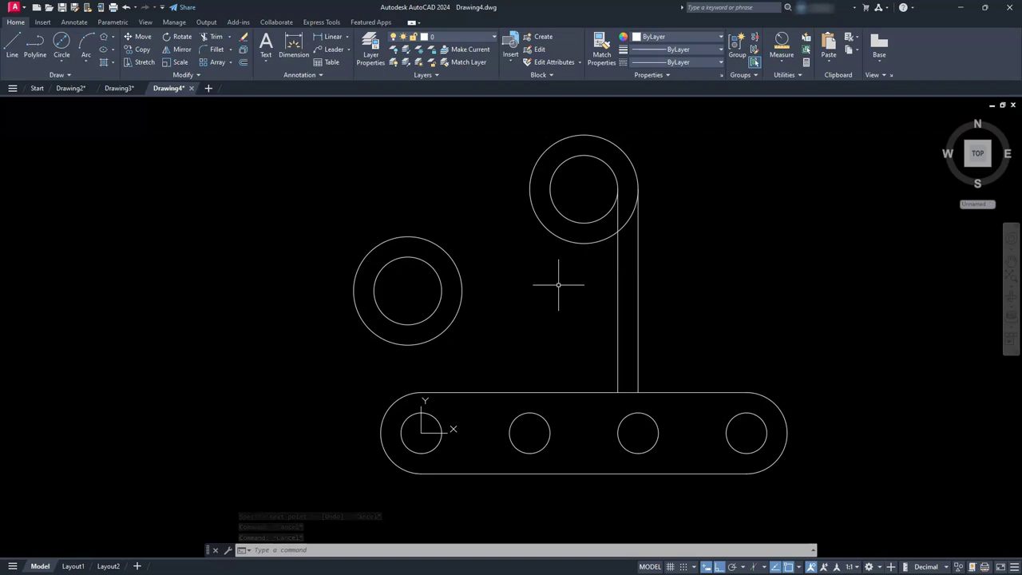
# Fillet the two outer circles with a radius of 55, joining their lower sides with an arc
pyautogui.write('fi')
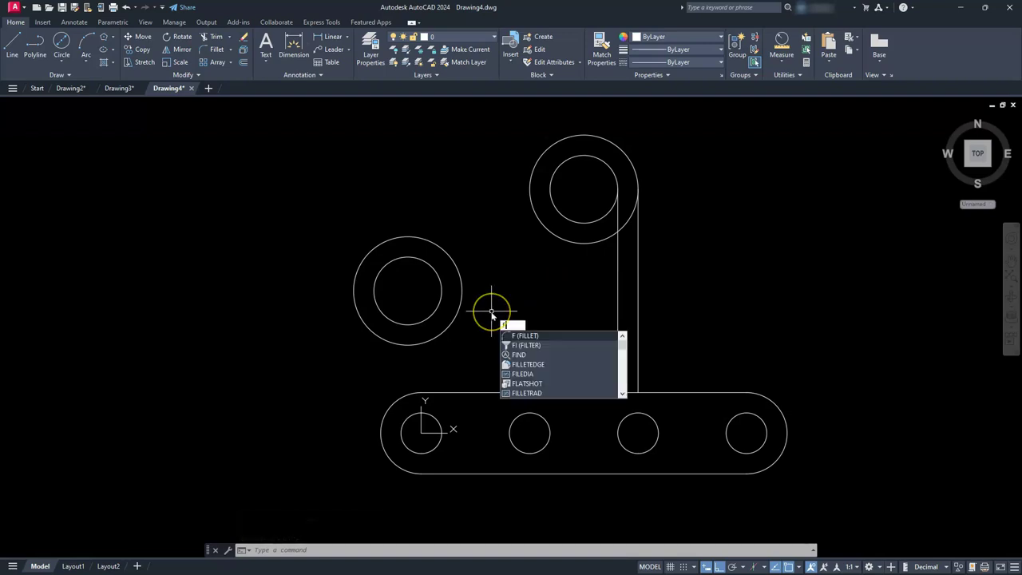
pyautogui.press('Return')
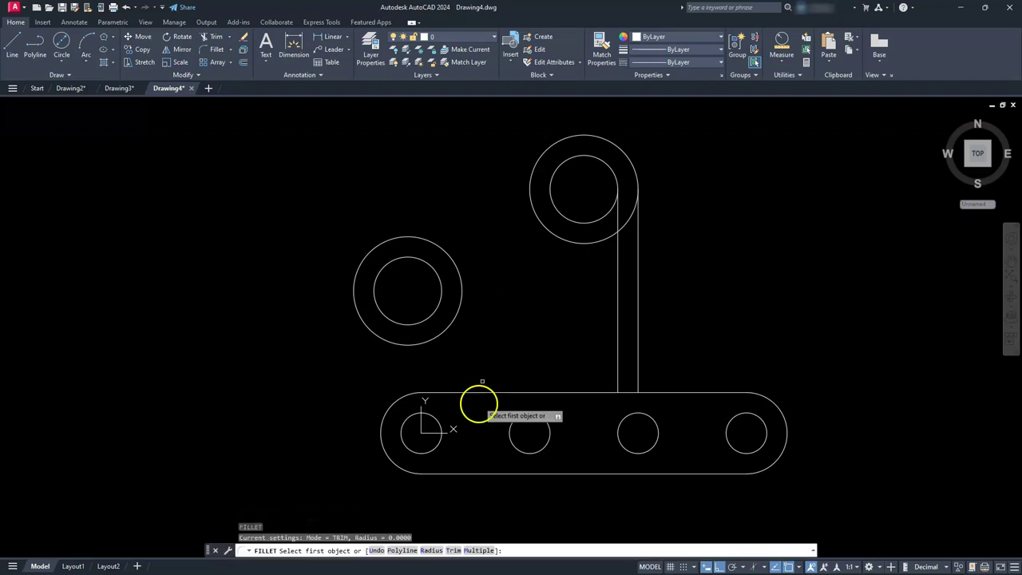
pyautogui.write('r')
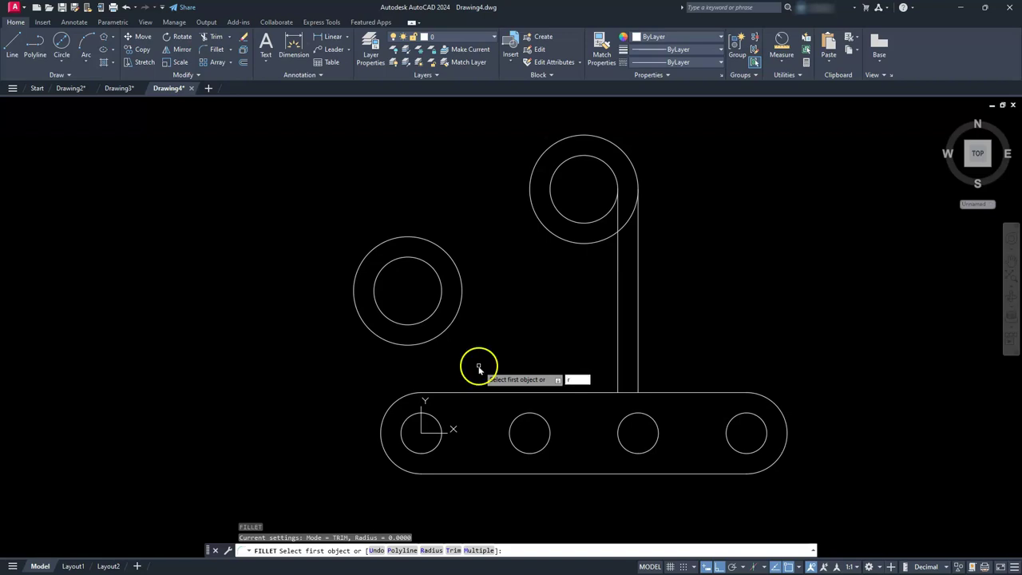
pyautogui.press('Return')
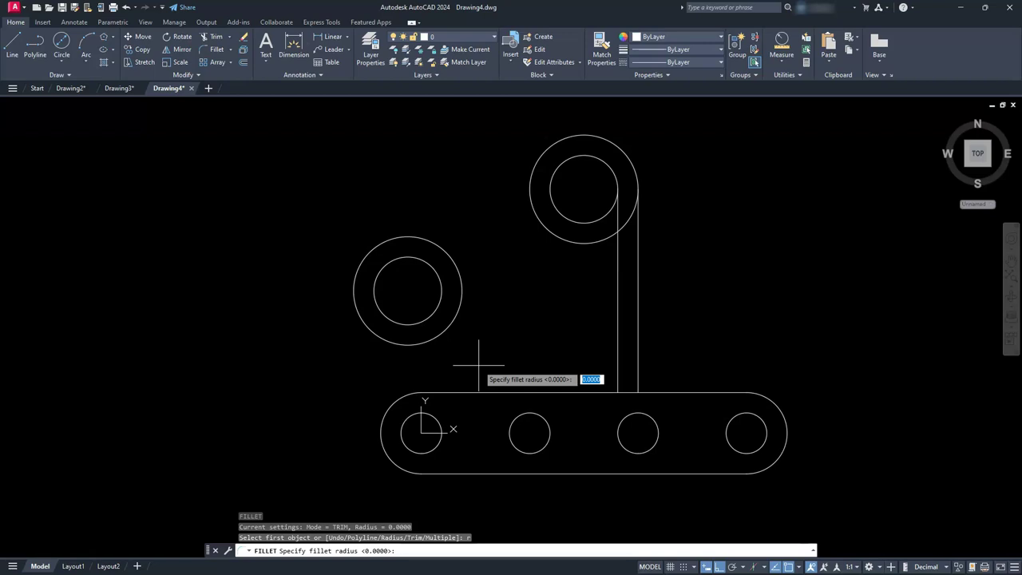
pyautogui.press('Return')
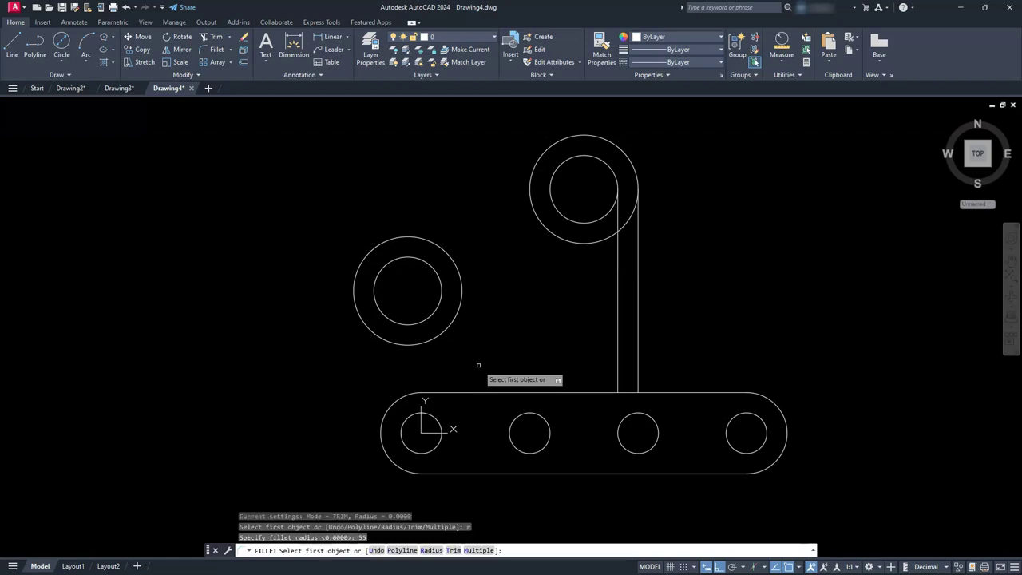
pyautogui.click(452, 323)
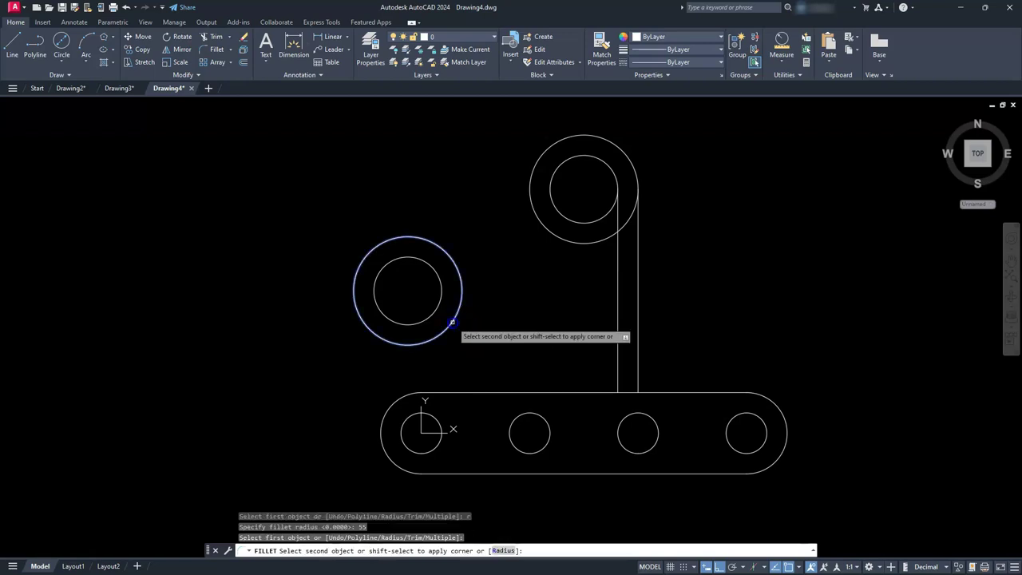
pyautogui.click(578, 238)
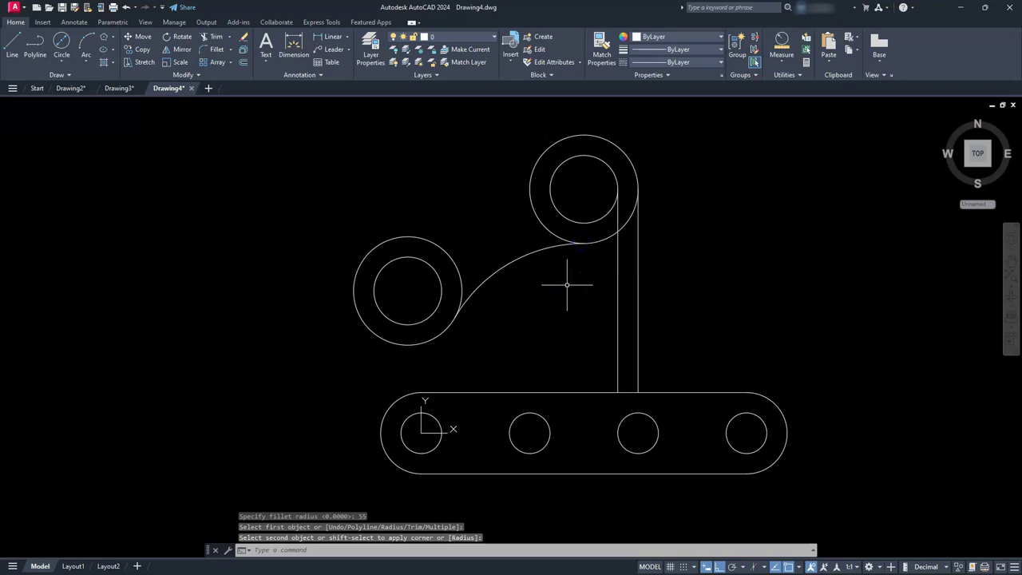
# Fillet the two inner circles with a radius of 62.5, joining their lower sides with an arc
pyautogui.press('Return')
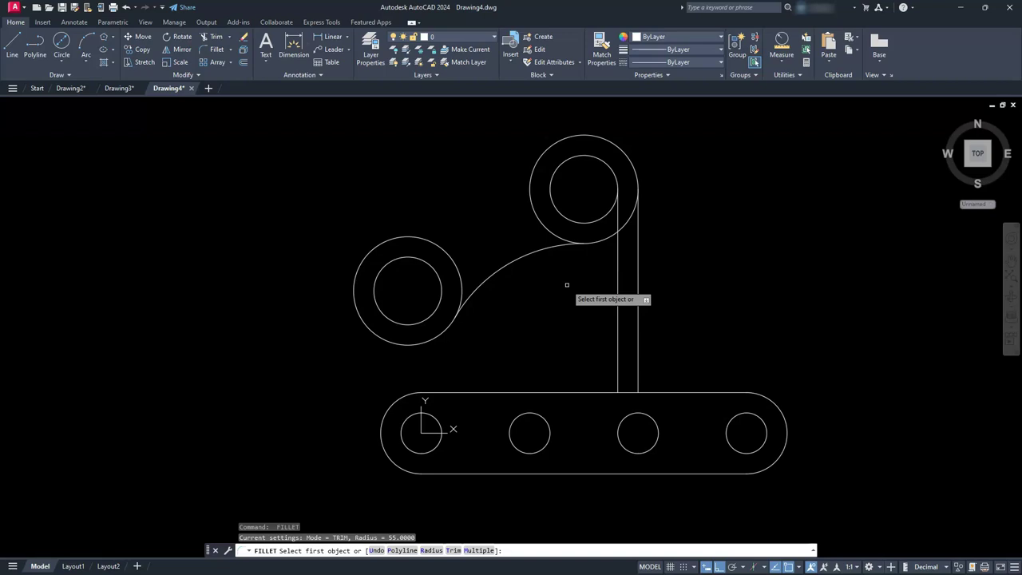
pyautogui.write('r')
pyautogui.press('Return')
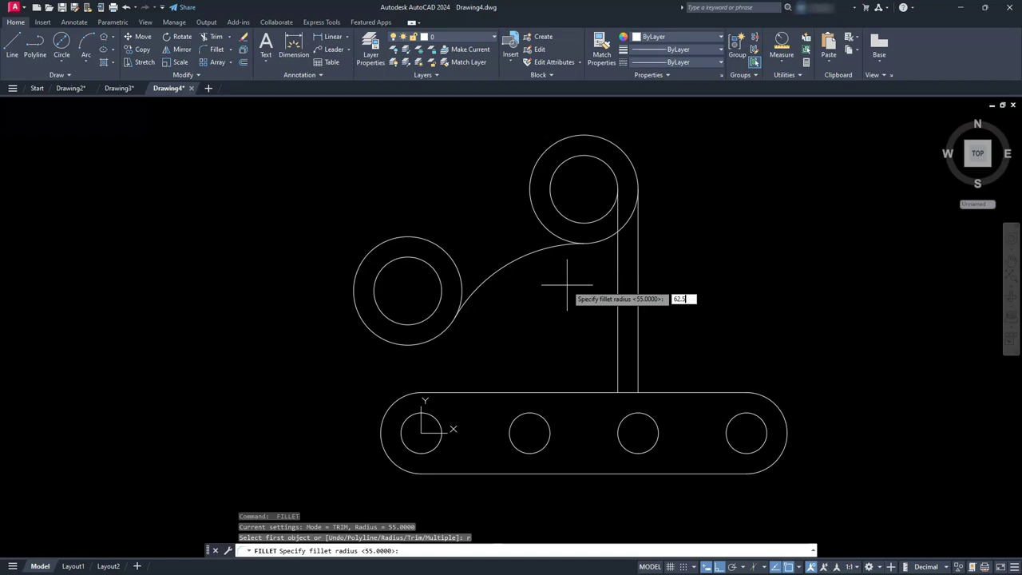
pyautogui.write('62.5')
pyautogui.press('Return')
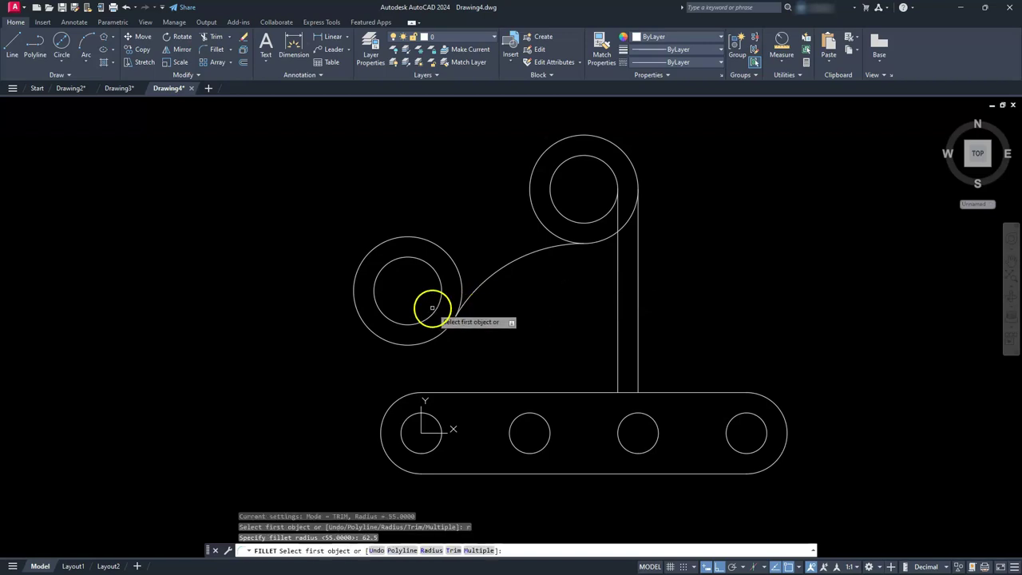
pyautogui.click(435, 309)
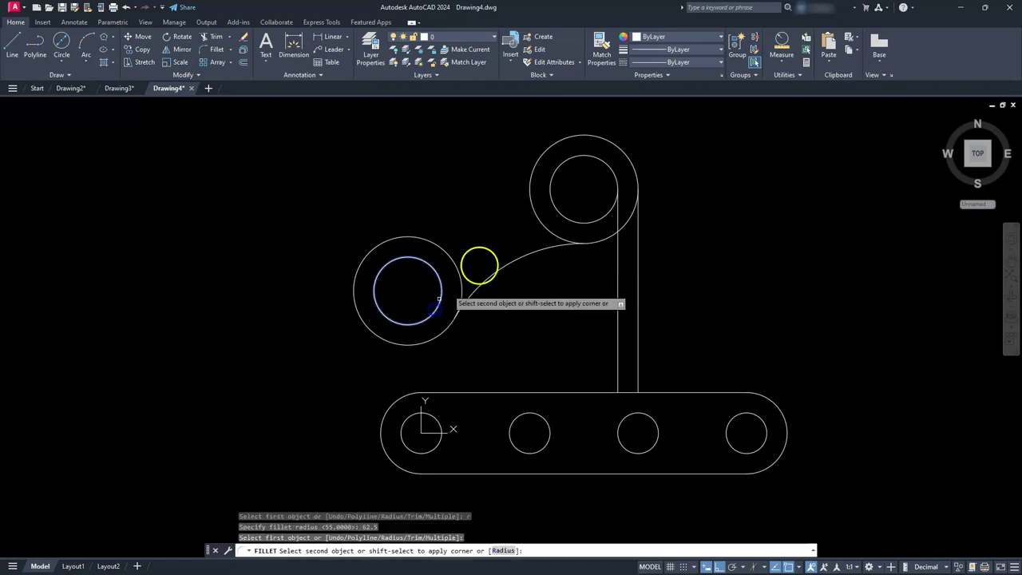
pyautogui.click(579, 224)
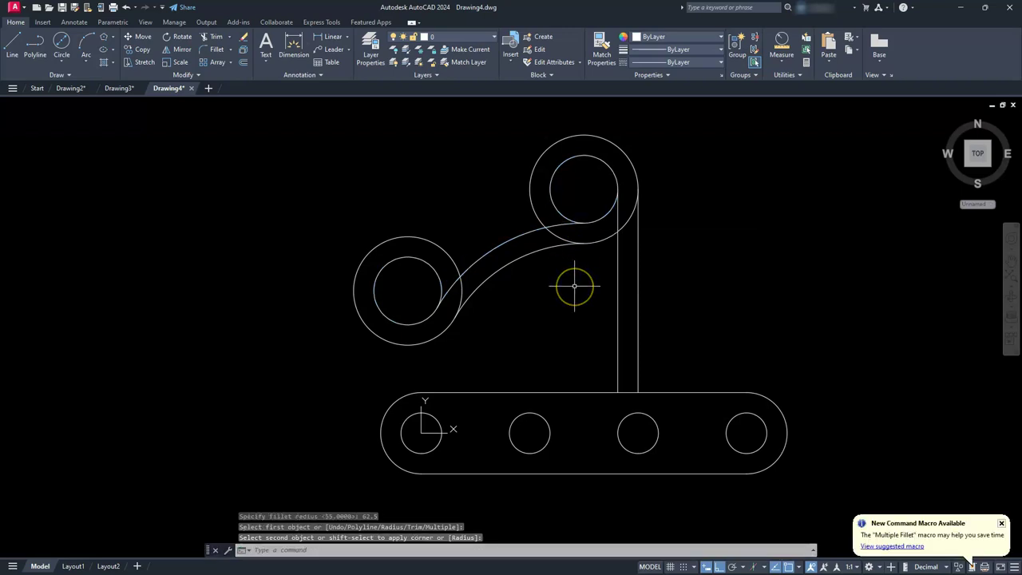
pyautogui.press('Escape')
pyautogui.press('Escape')
pyautogui.press('Escape')
# Offset the radius 62.5 arc upward by the inner circle's diameter of 25, picked between its bottom and top quadrants
pyautogui.moveTo(573, 285)
pyautogui.mouseDown(button='middle')
pyautogui.moveTo(575, 276)
pyautogui.moveTo(580, 305)
pyautogui.mouseUp(button='middle')
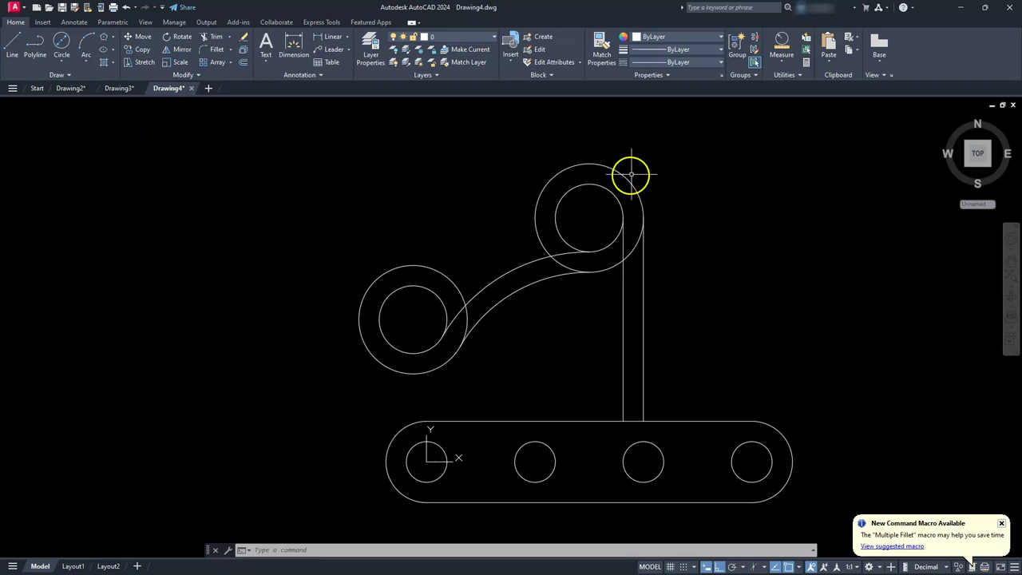
pyautogui.write('o')
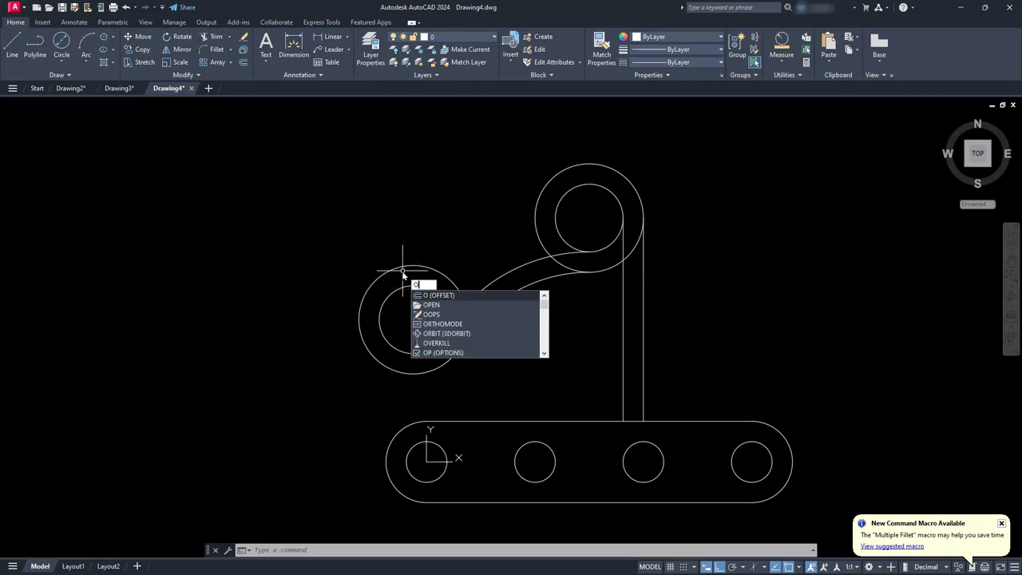
pyautogui.press('Return')
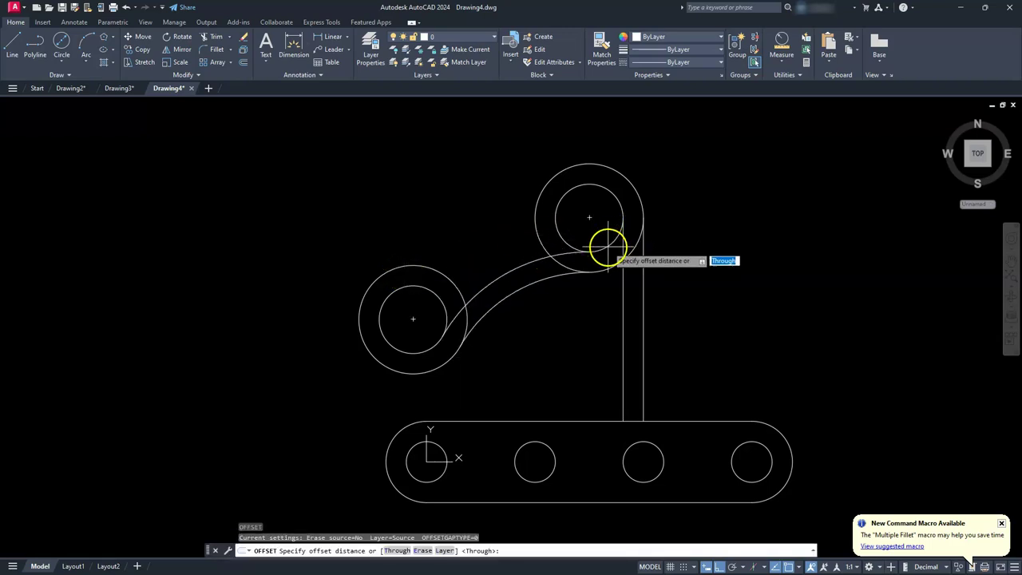
pyautogui.click(590, 252)
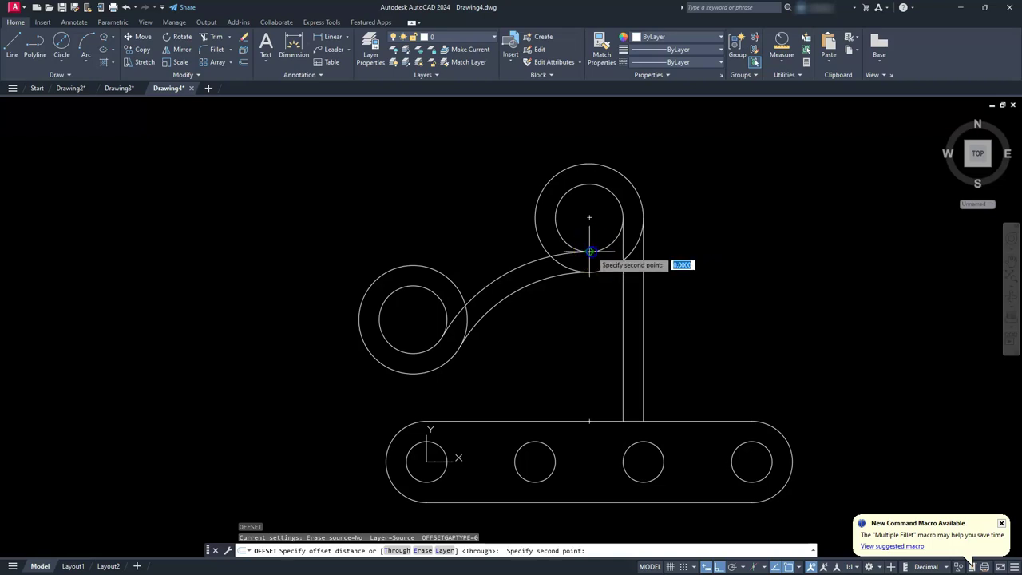
pyautogui.click(589, 184)
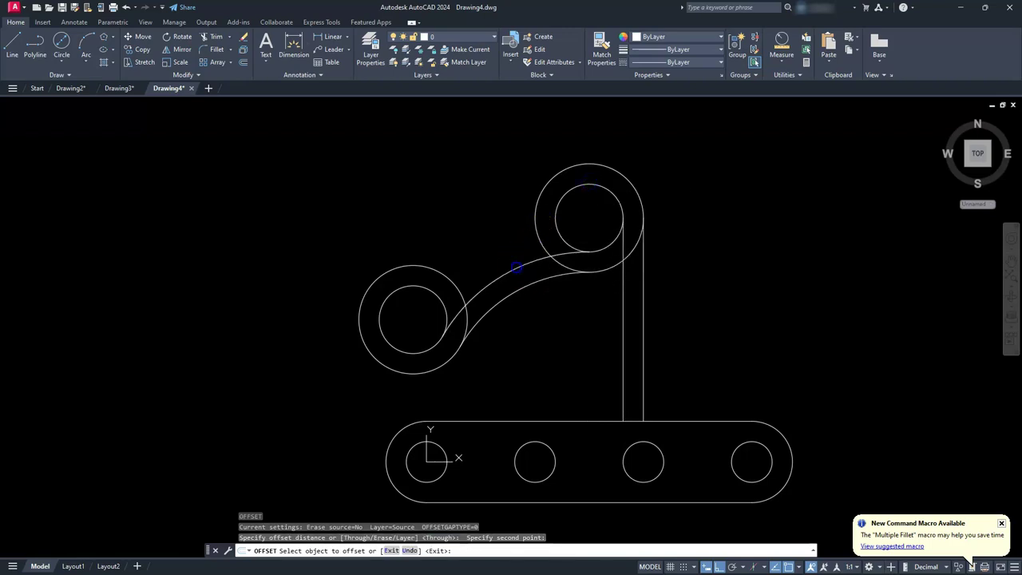
pyautogui.click(516, 264)
pyautogui.click(467, 194)
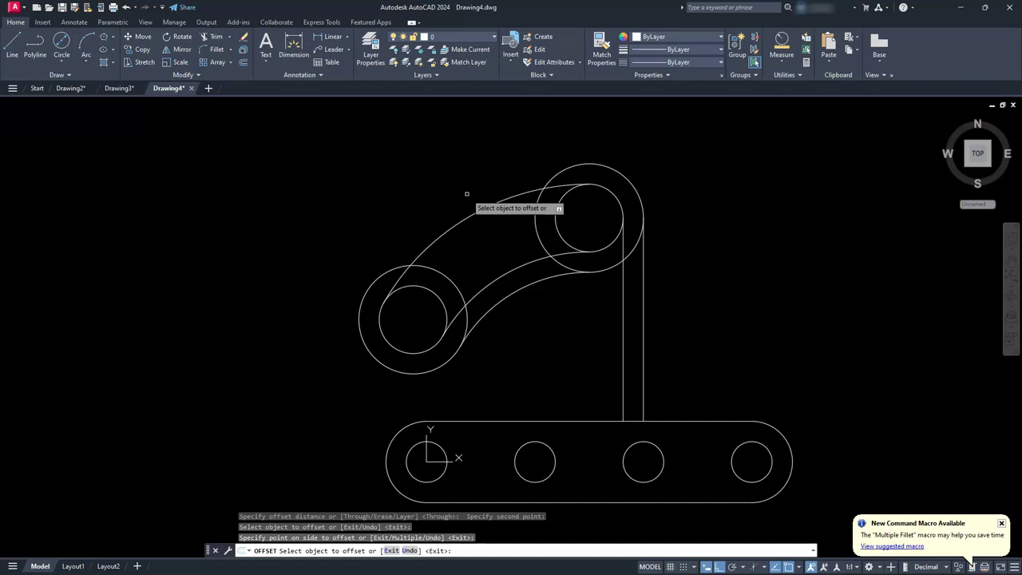
pyautogui.press('Escape')
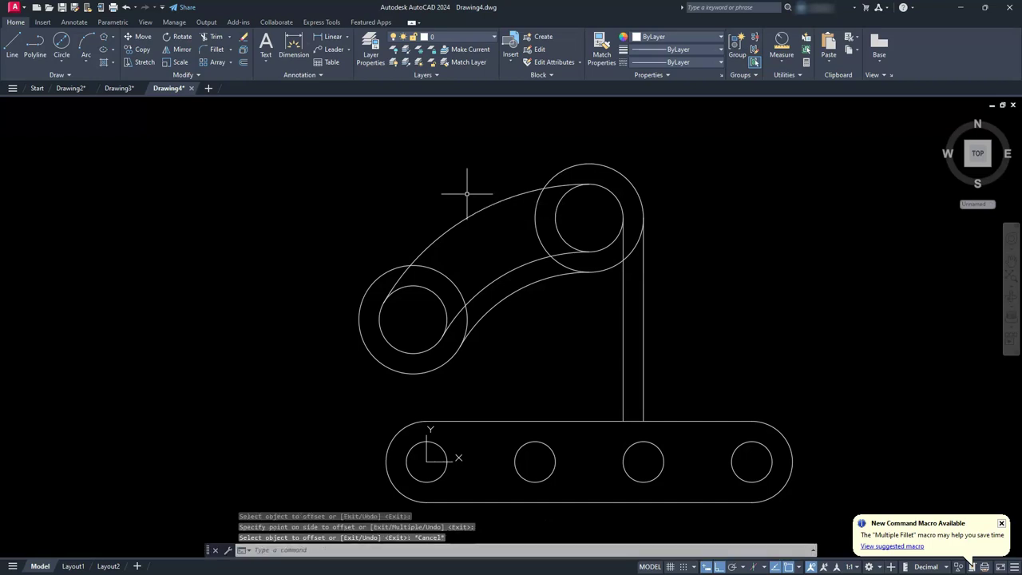
# Offset the radius 55 arc upward by the outer circle's diameter of 40, picked between its bottom and top quadrants
pyautogui.press('Return')
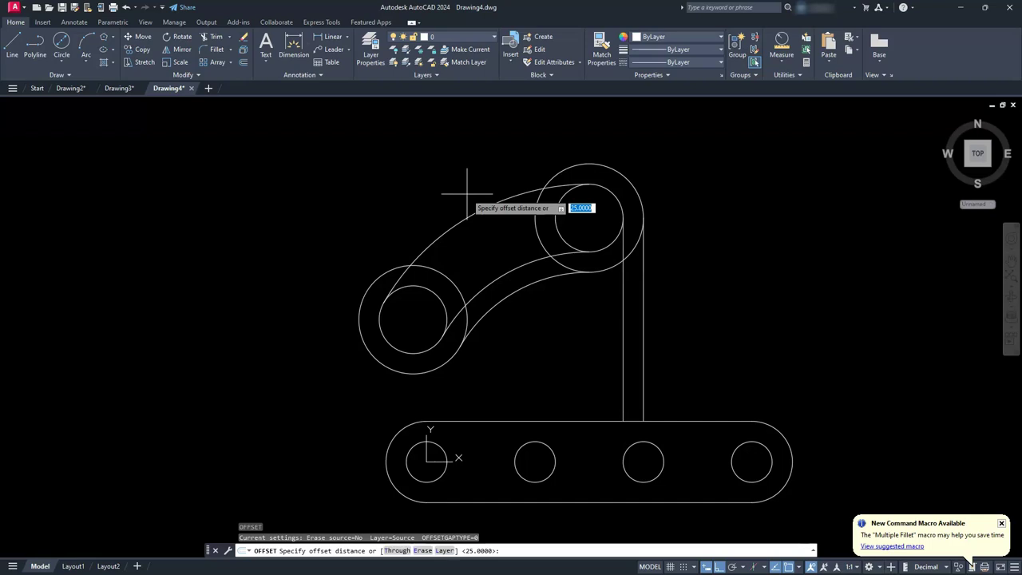
pyautogui.click(412, 370)
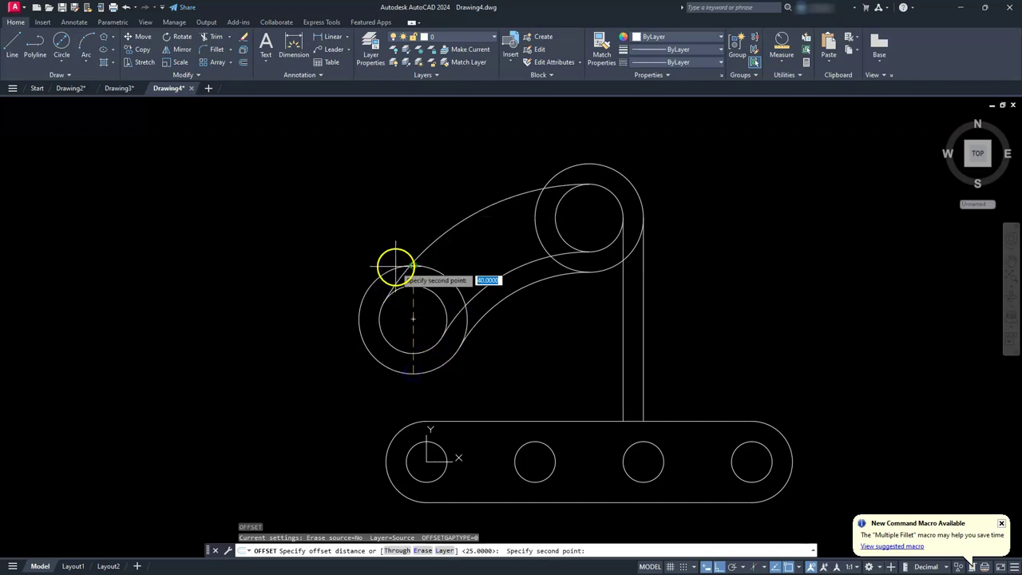
pyautogui.scroll(5, 417, 267)
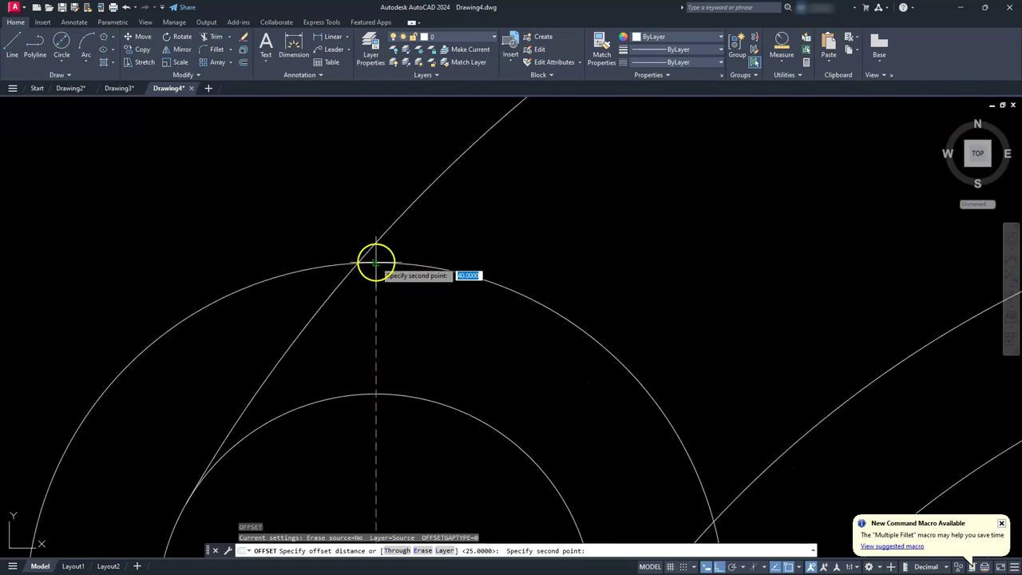
pyautogui.click(375, 262)
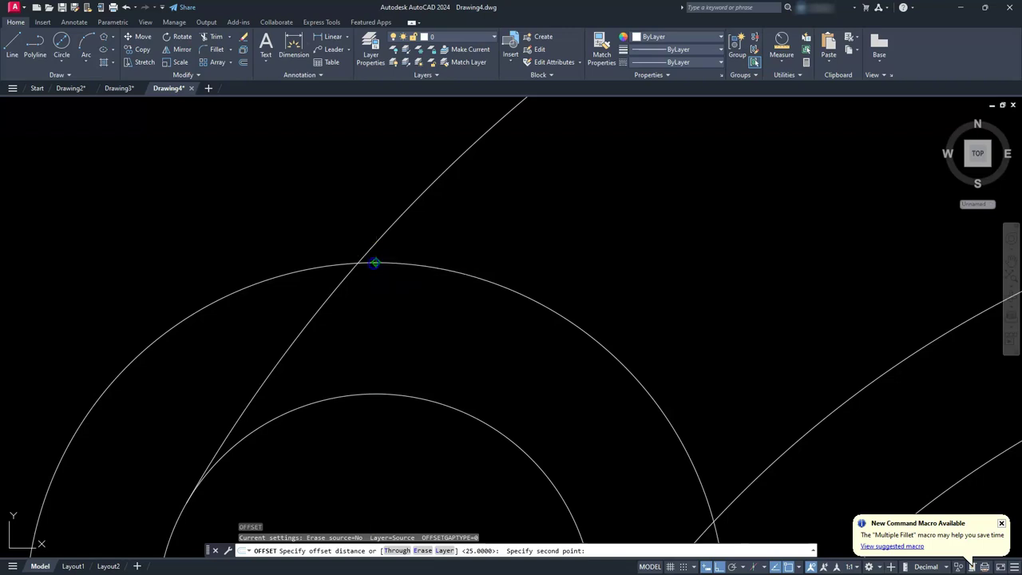
pyautogui.scroll(-5, 374, 263)
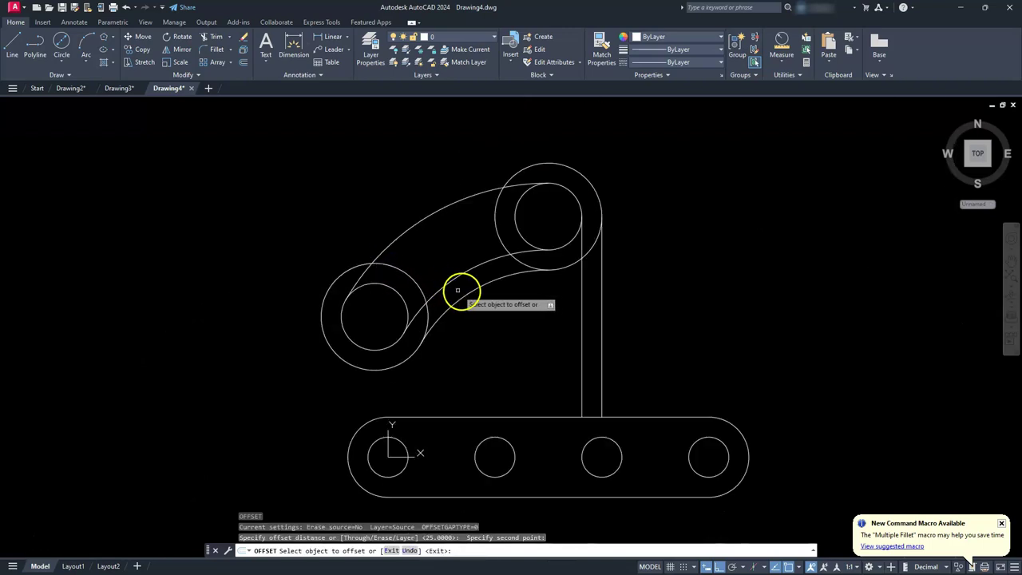
pyautogui.click(467, 292)
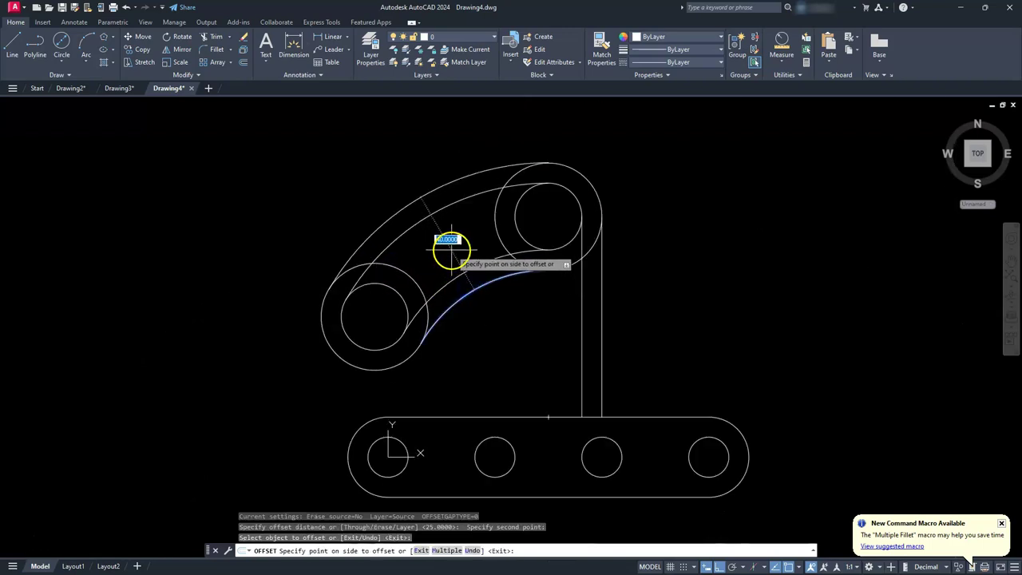
pyautogui.click(451, 250)
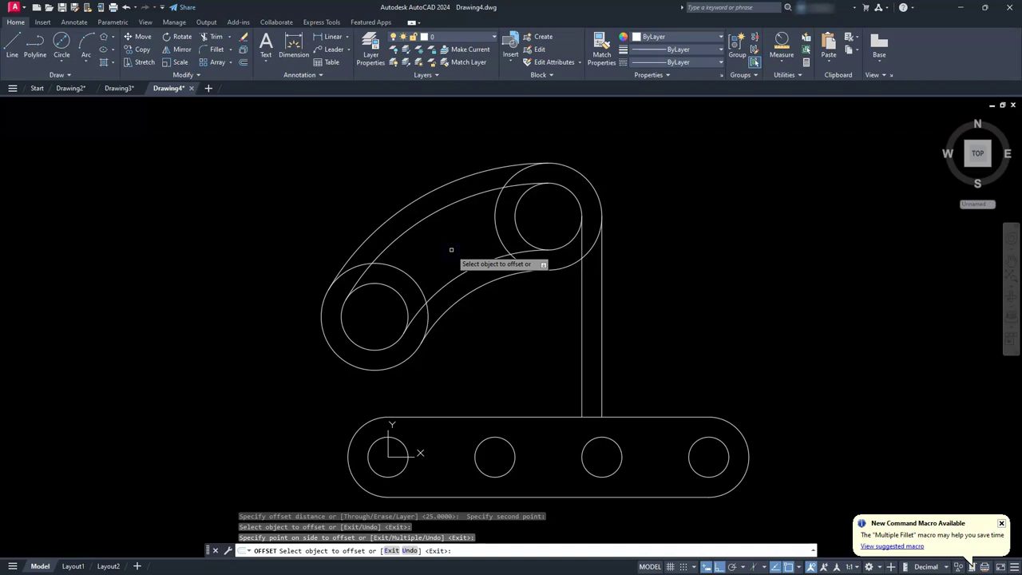
pyautogui.press('Escape')
pyautogui.press('Escape')
pyautogui.press('Escape')
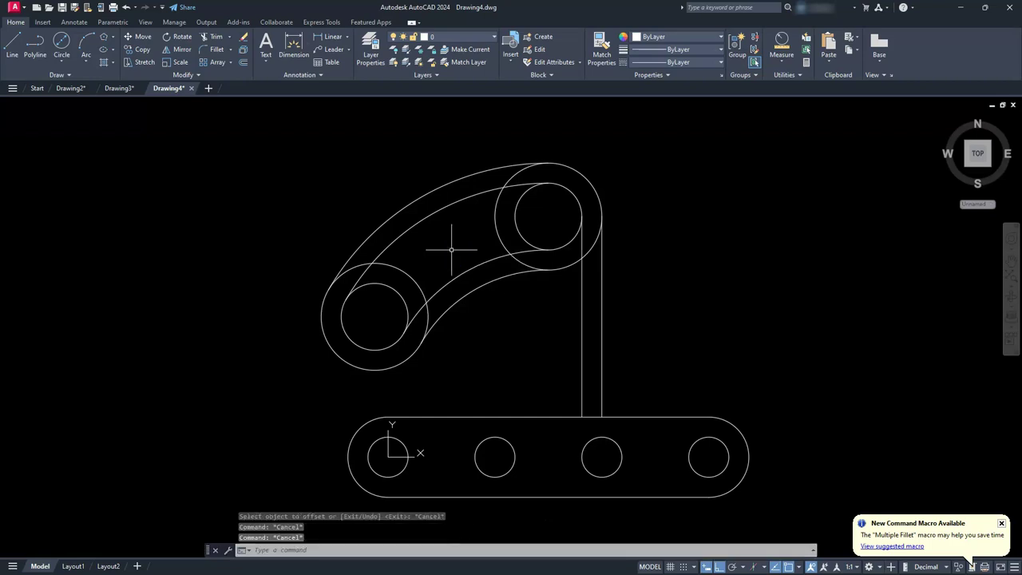
# Trim the circle segments inside the curved arm at both bosses, leaving an outer outline and an inner curved slot
pyautogui.write('tr')
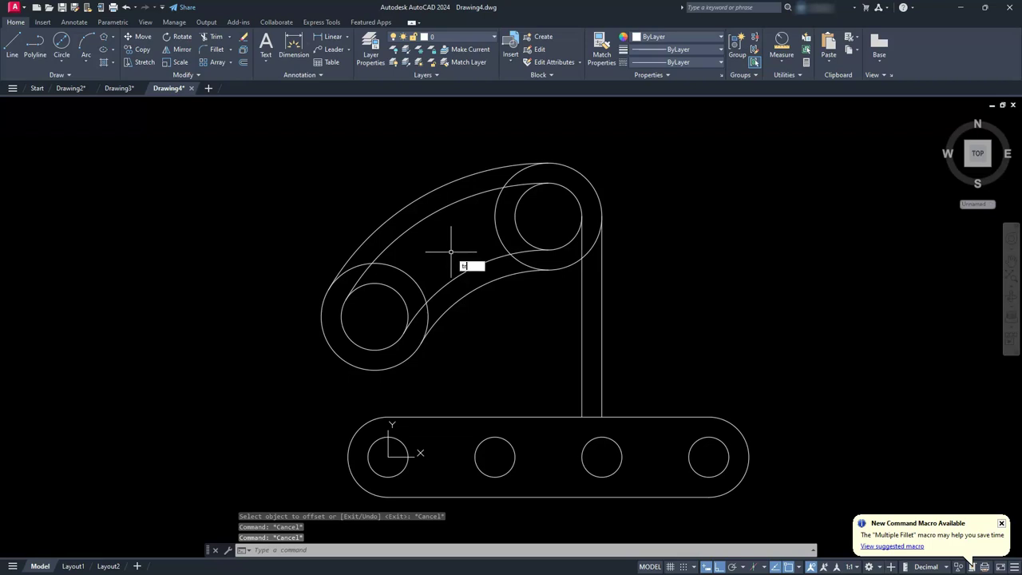
pyautogui.write('tr')
pyautogui.press('Return')
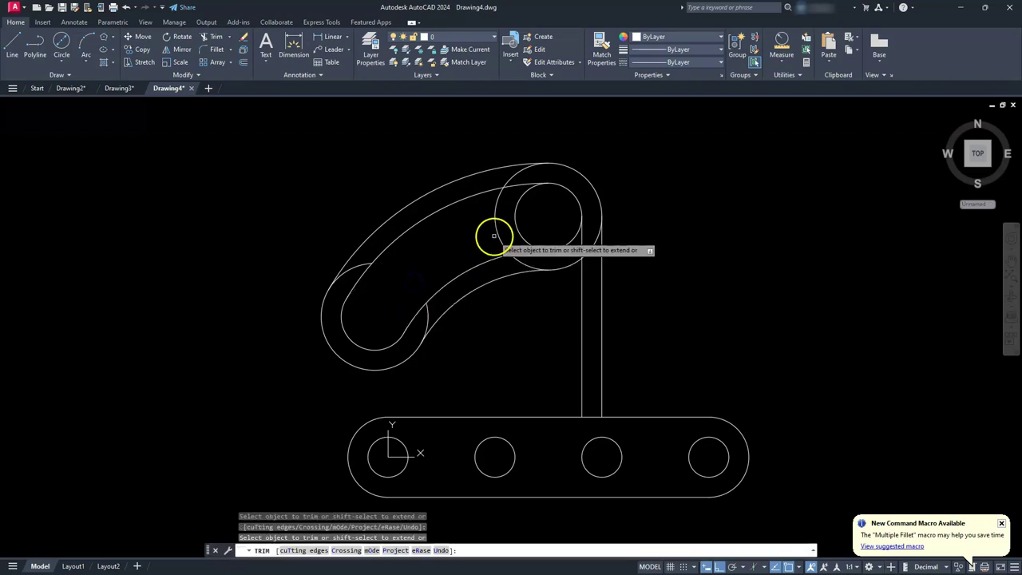
pyautogui.click(519, 228)
pyautogui.click(520, 258)
pyautogui.click(508, 193)
pyautogui.click(508, 192)
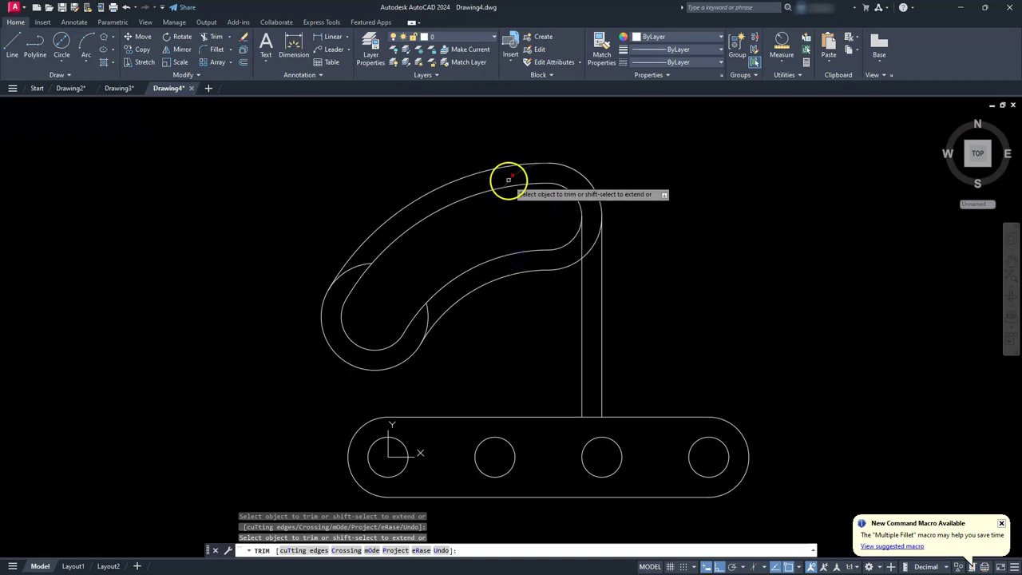
pyautogui.click(368, 262)
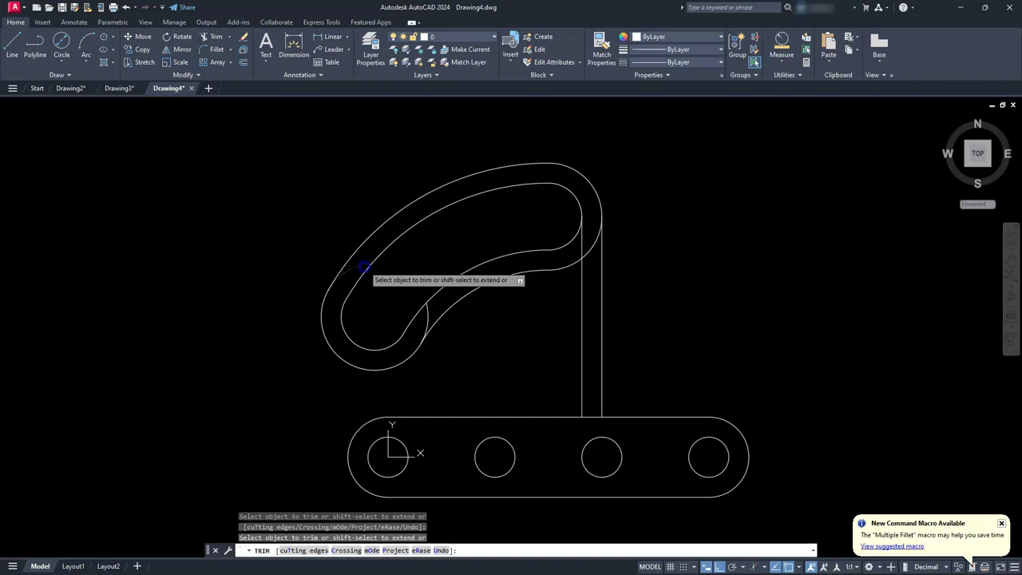
pyautogui.click(430, 312)
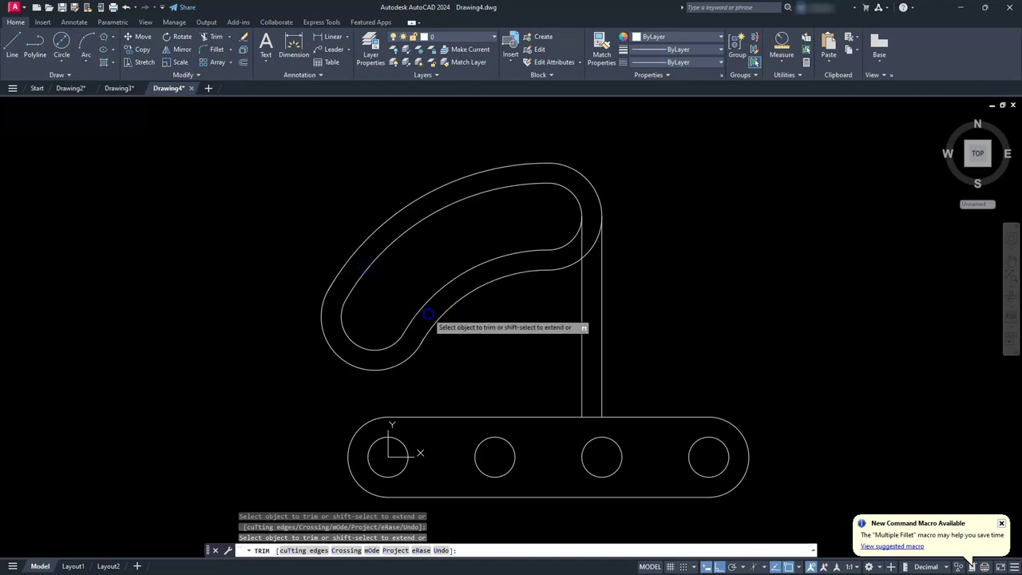
# Trim the plate's top edge between the vertical lines and the overlapping arc and line segments where the column meets the curved arm
pyautogui.click(588, 415)
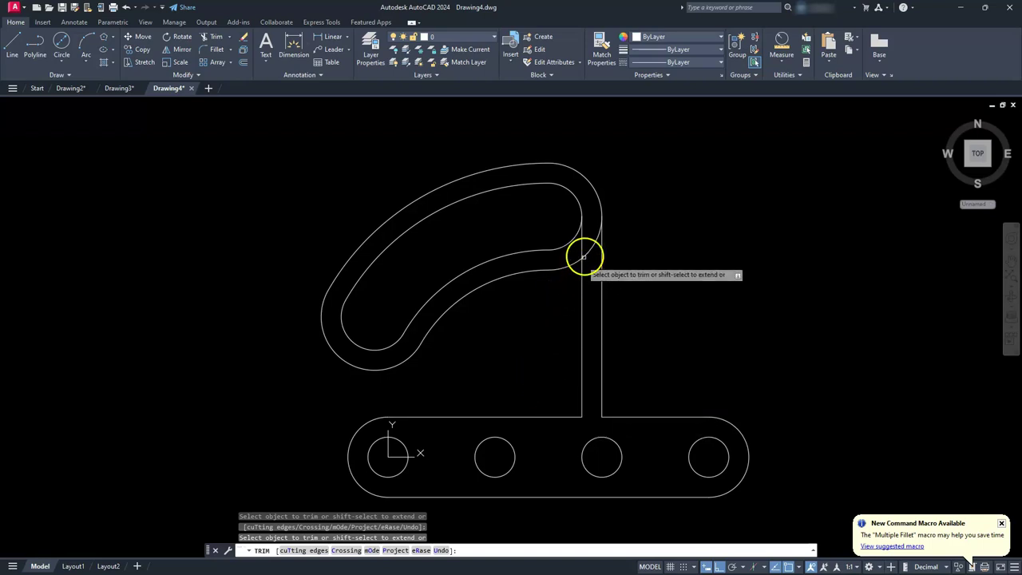
pyautogui.click(586, 330)
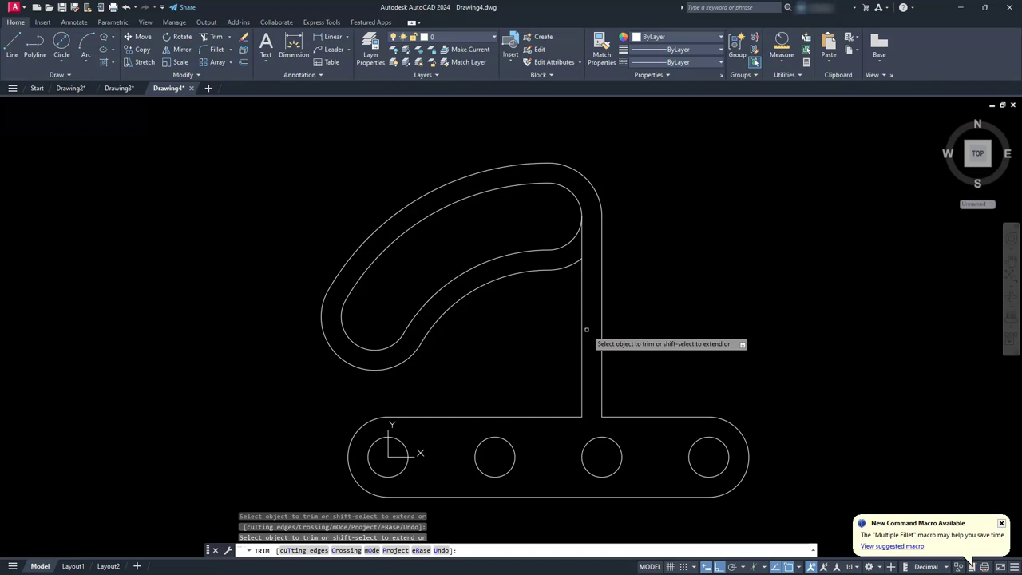
pyautogui.click(586, 255)
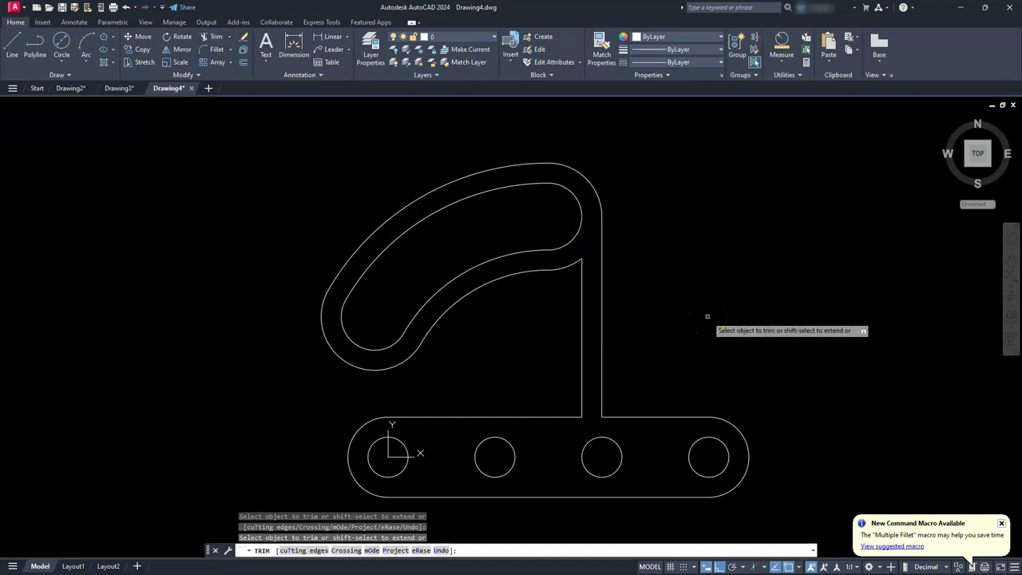
# Fillet both corners where the vertical column meets the base plate's top edge with radius 20, using the Multiple option
pyautogui.press('Escape')
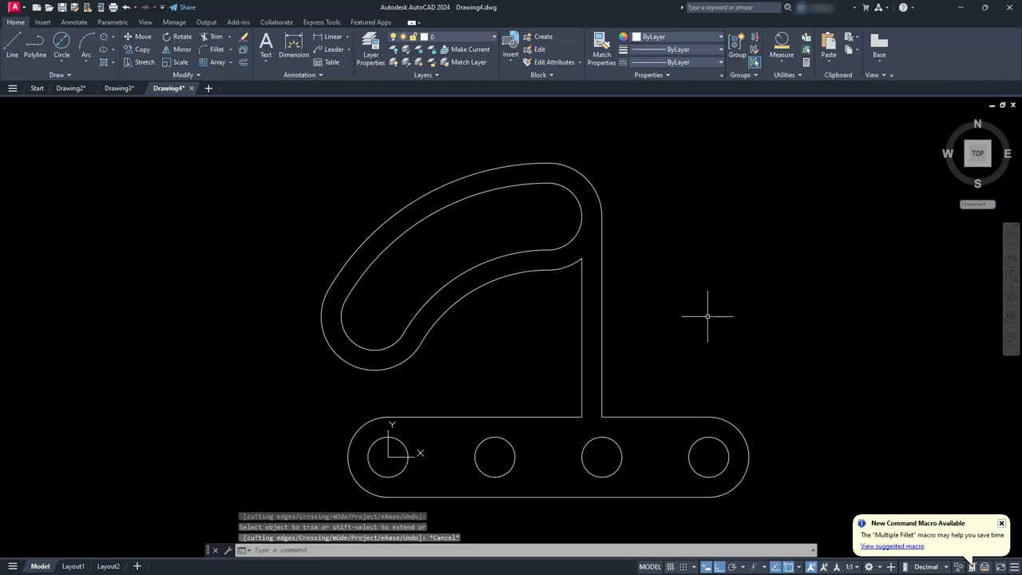
pyautogui.write('f')
pyautogui.press('Return')
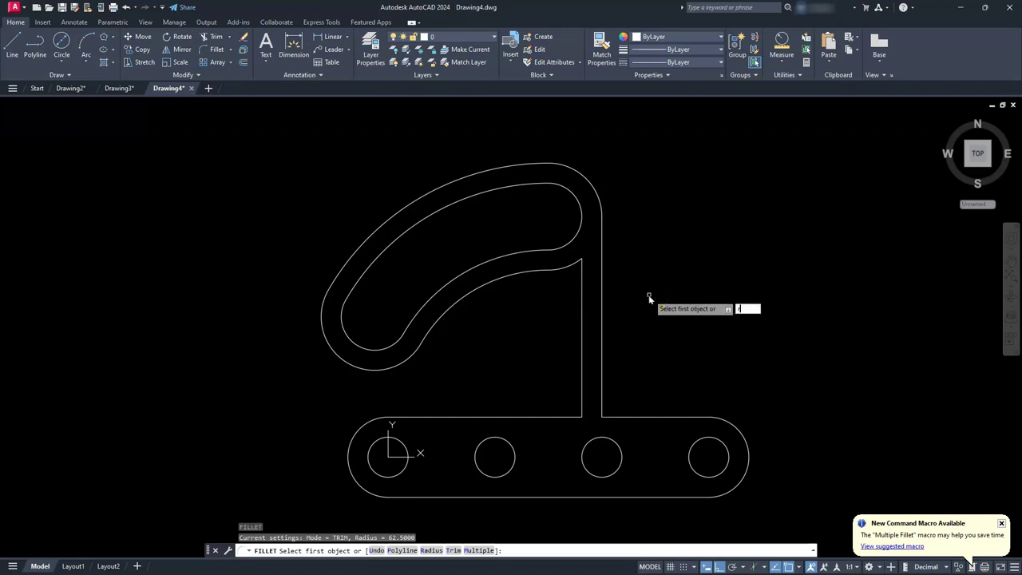
pyautogui.write('r')
pyautogui.press('Return')
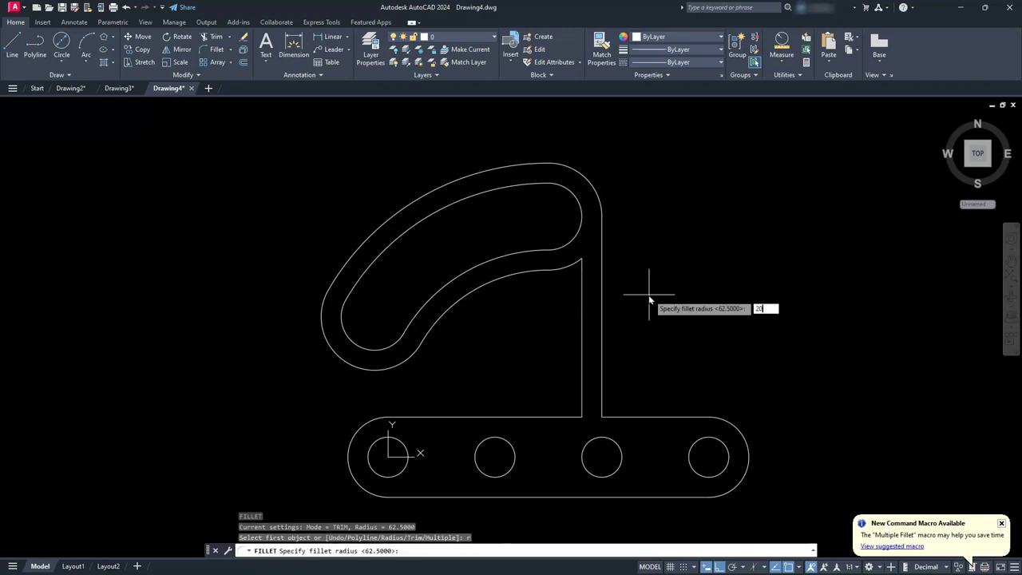
pyautogui.press('Return')
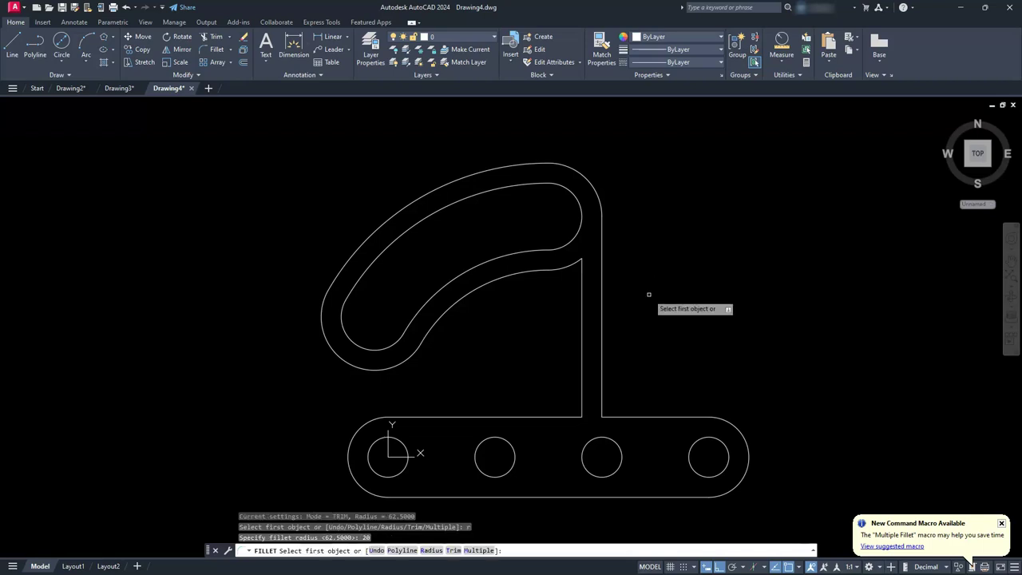
pyautogui.write('m')
pyautogui.press('Return')
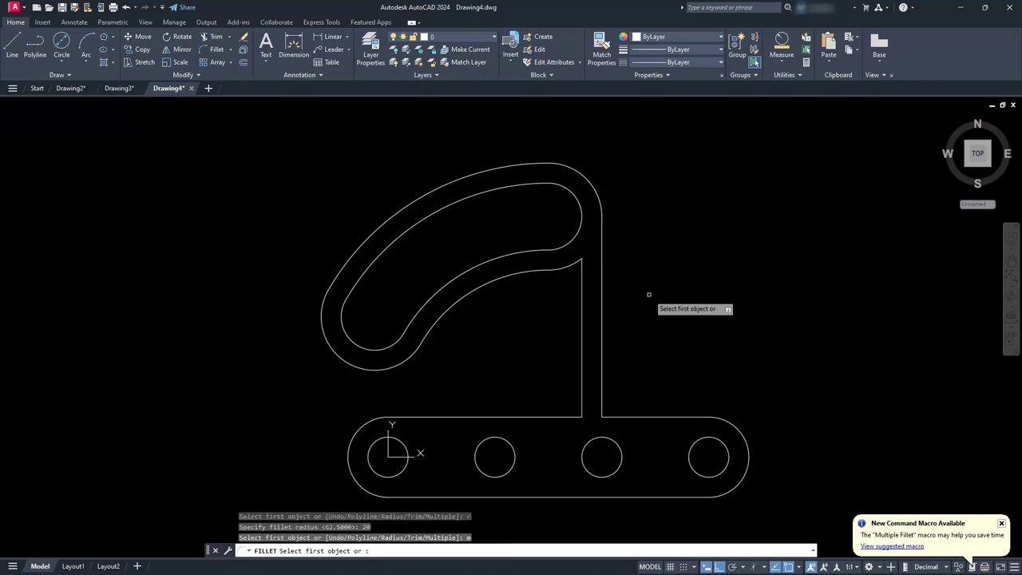
pyautogui.click(601, 395)
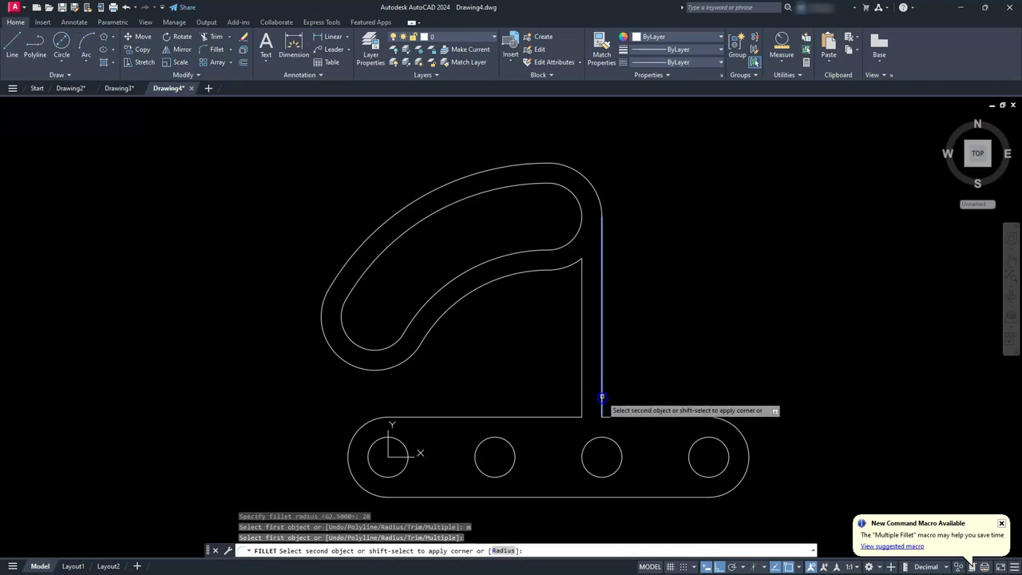
pyautogui.click(613, 417)
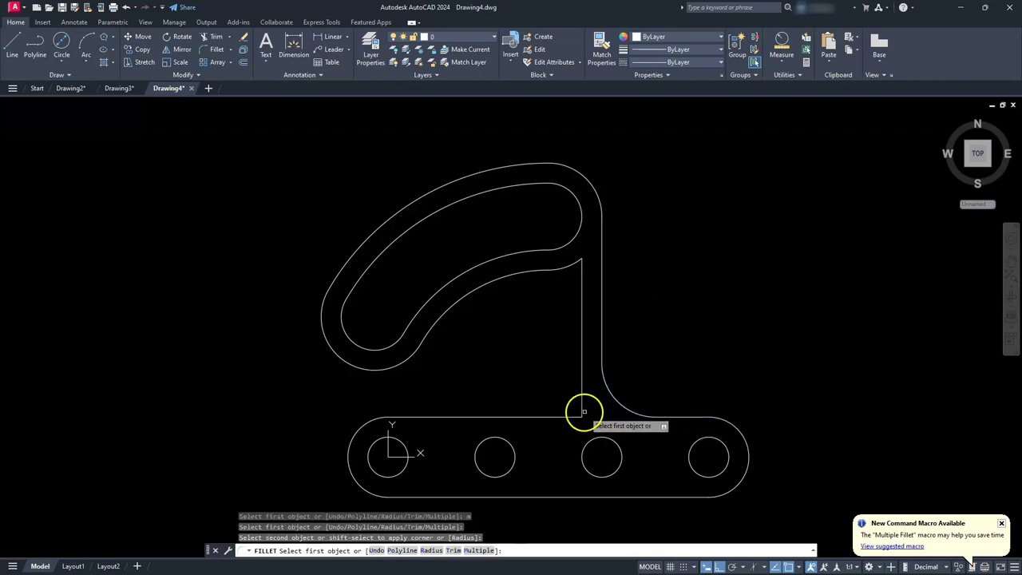
pyautogui.click(581, 412)
pyautogui.click(575, 416)
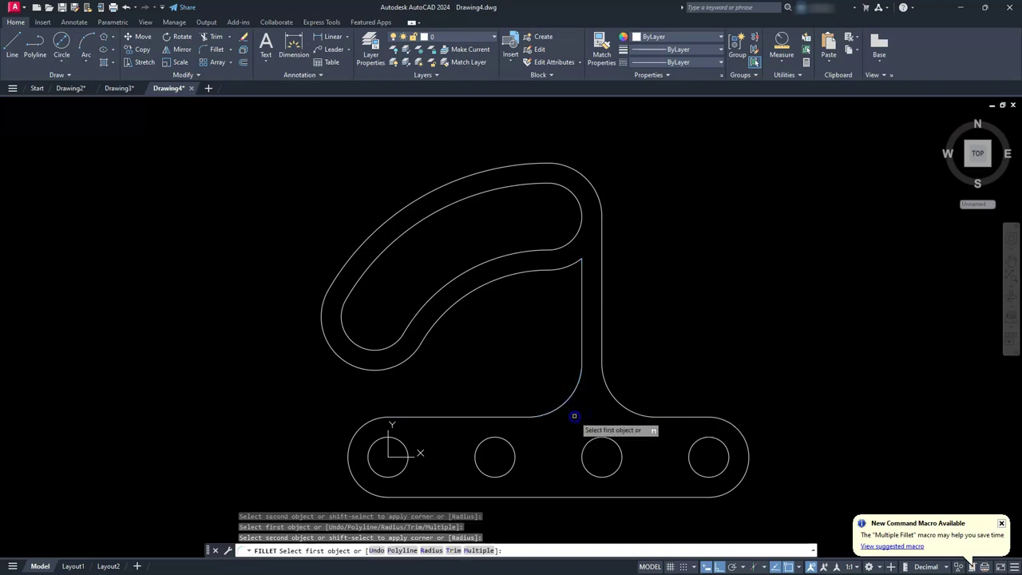
pyautogui.press('Escape')
pyautogui.press('Escape')
pyautogui.press('Escape')
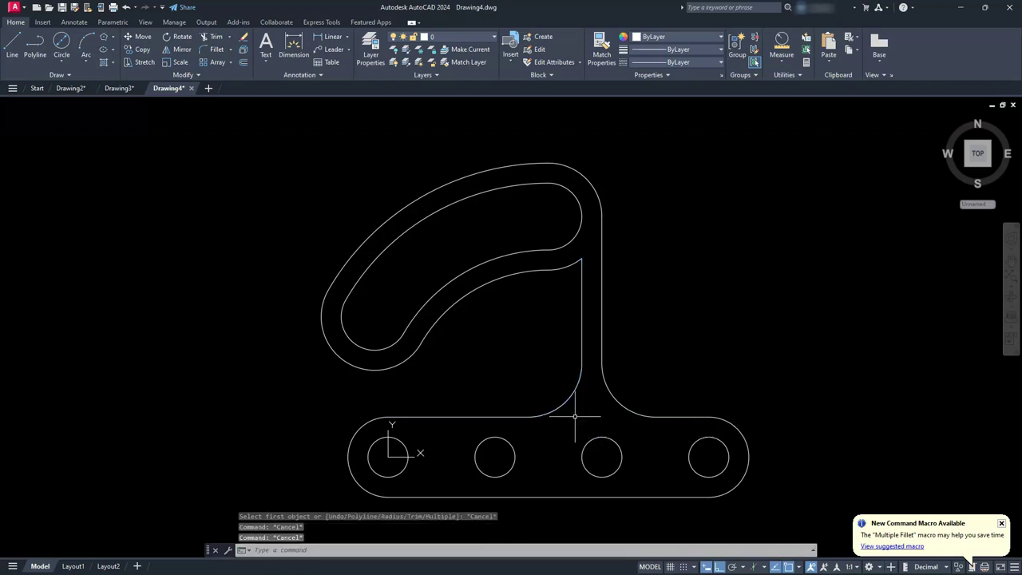
# Join all the bracket's geometry into polylines, and select the outer outline and the curved slot to check them
pyautogui.scroll(-5, 574, 416)
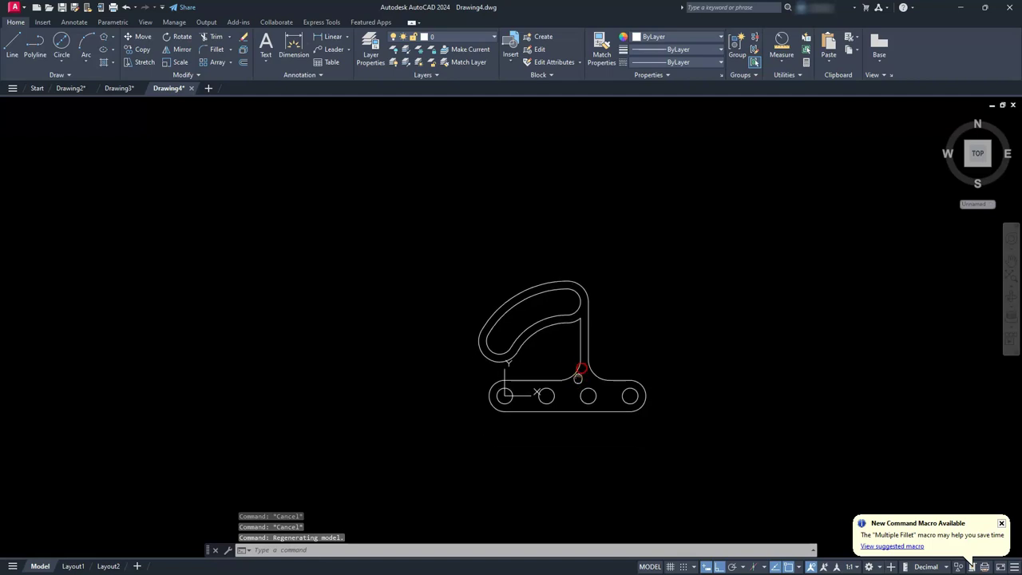
pyautogui.click(446, 427)
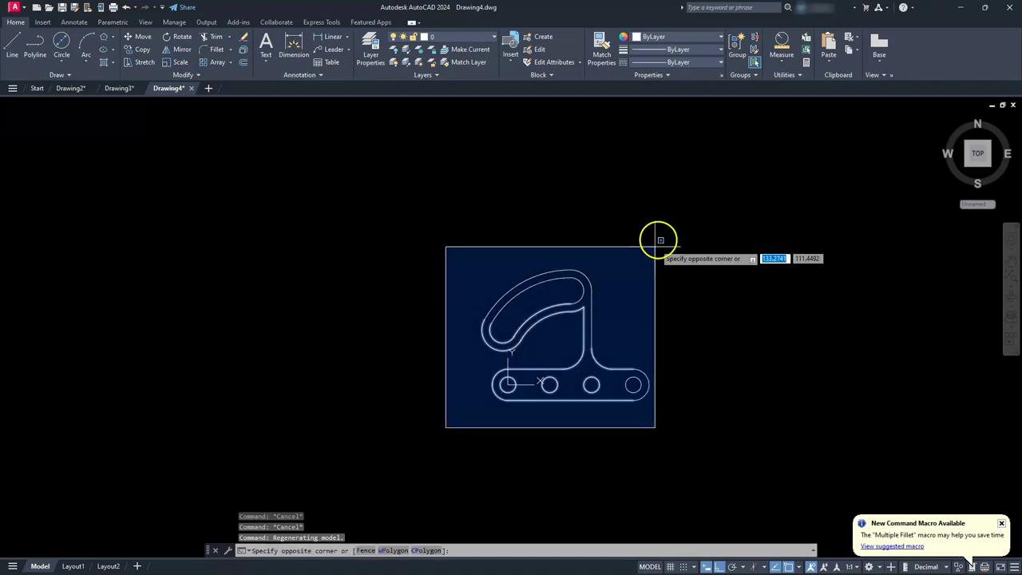
pyautogui.click(683, 228)
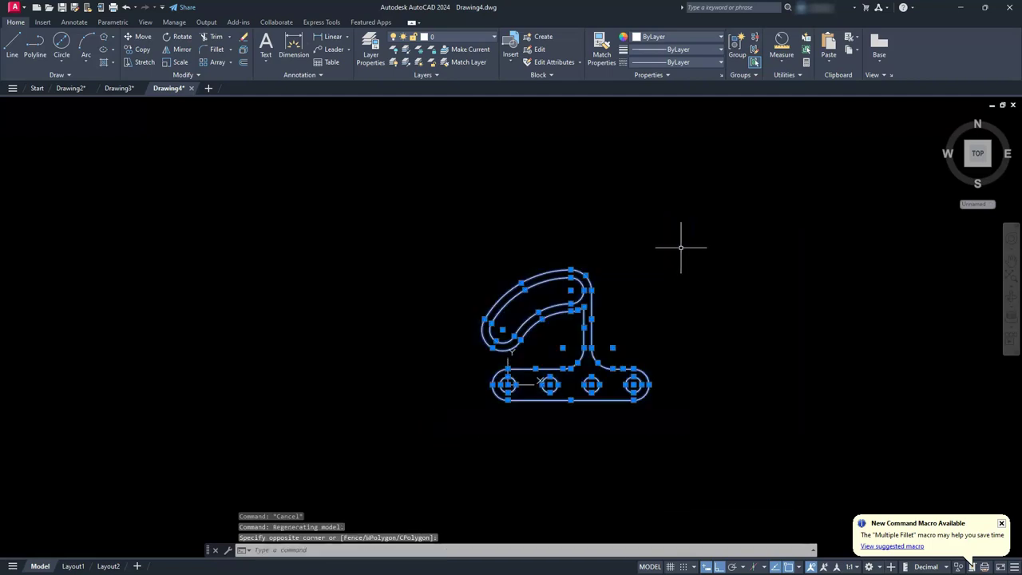
pyautogui.press('Return')
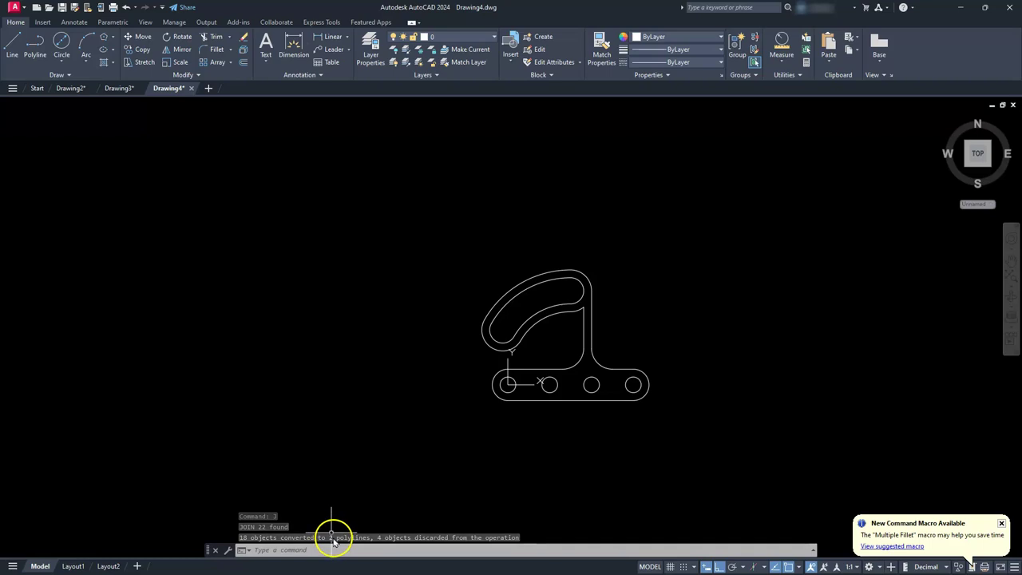
pyautogui.scroll(2, 534, 399)
pyautogui.moveTo(534, 395); pyautogui.dragTo(532, 423, button='middle')
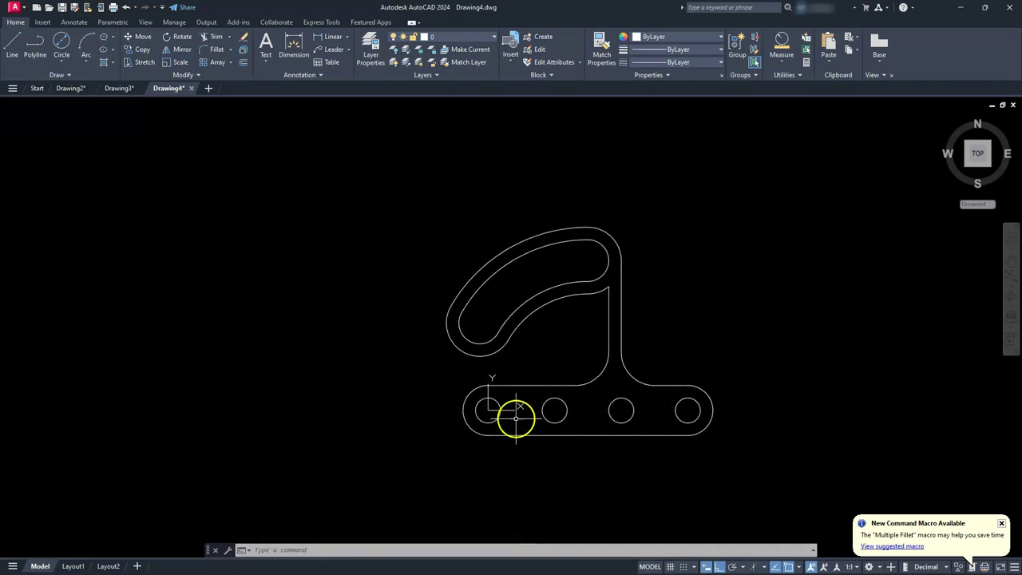
pyautogui.click(550, 385)
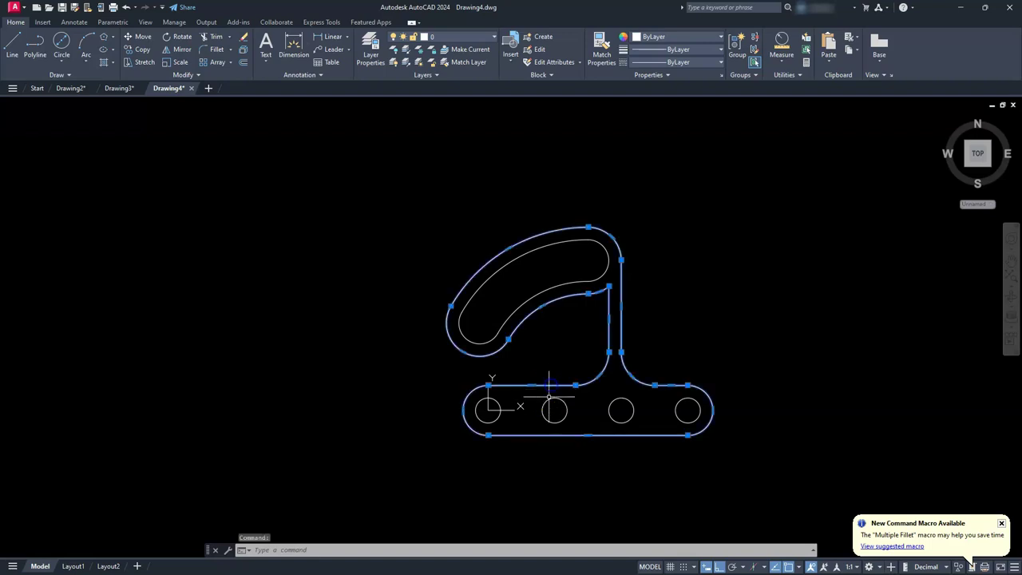
pyautogui.click(565, 284)
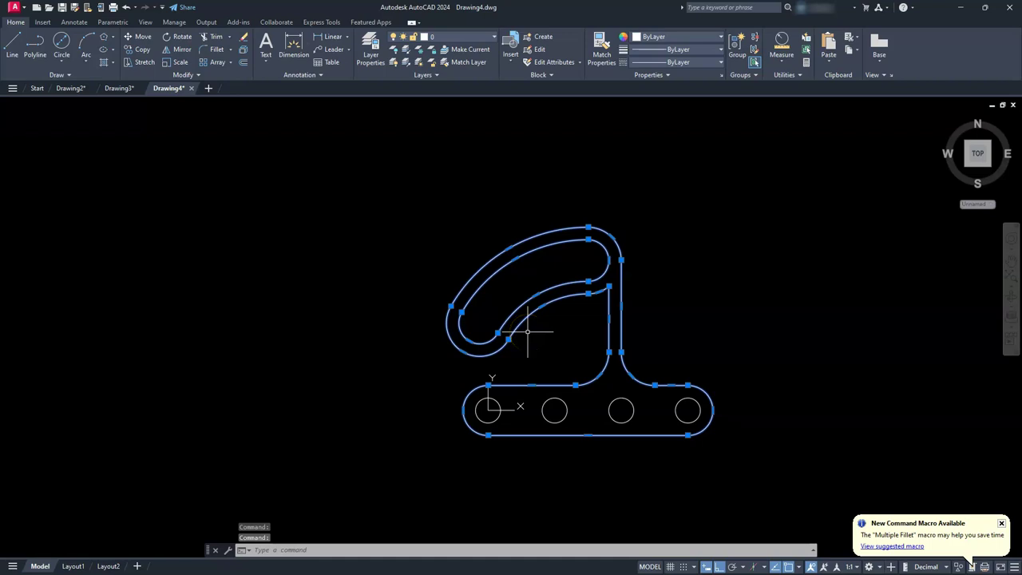
pyautogui.press('Escape')
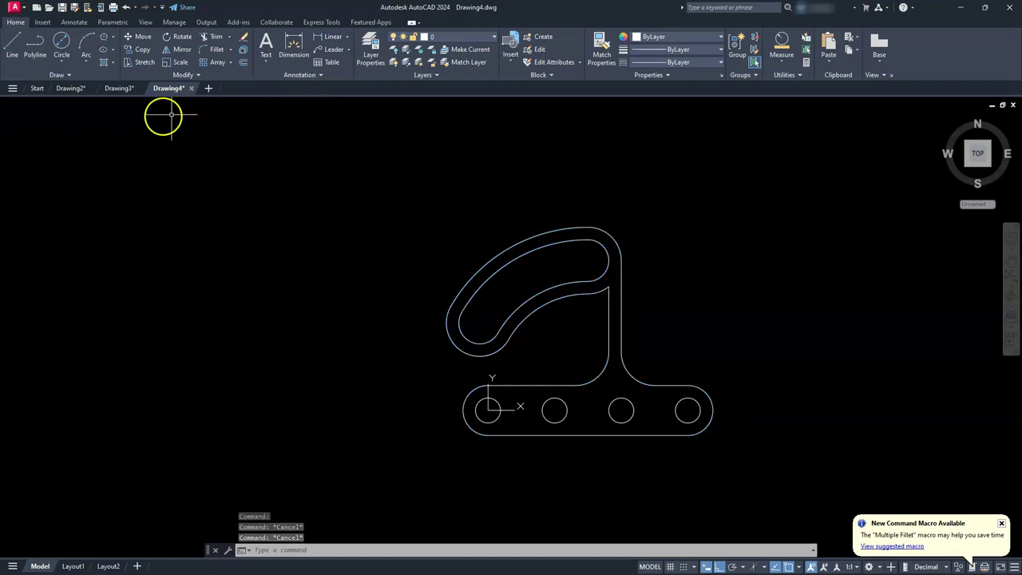
# Set the visual style to Wireframe and turn the view to SW Isometric
pyautogui.click(53, 105)
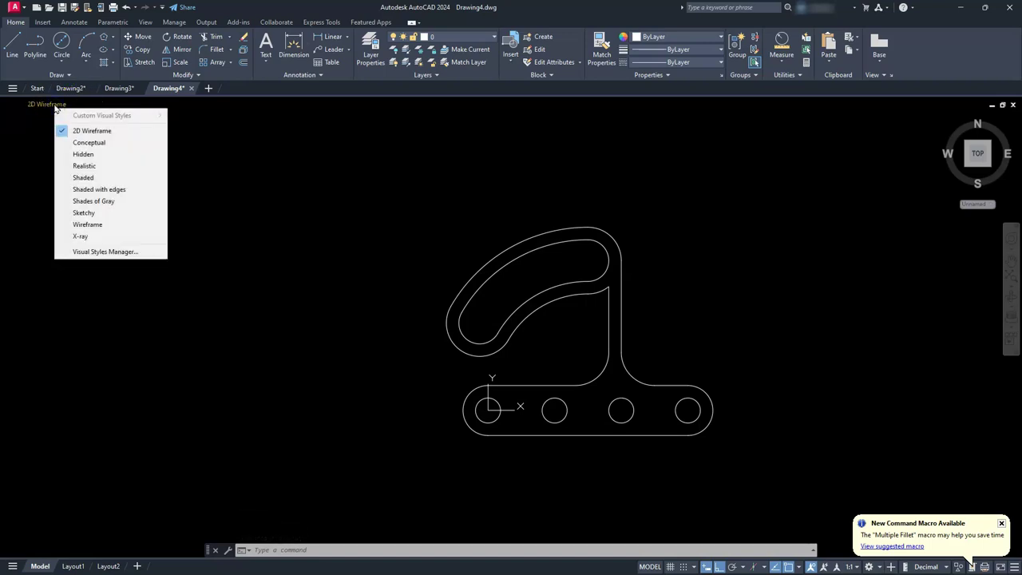
pyautogui.click(85, 226)
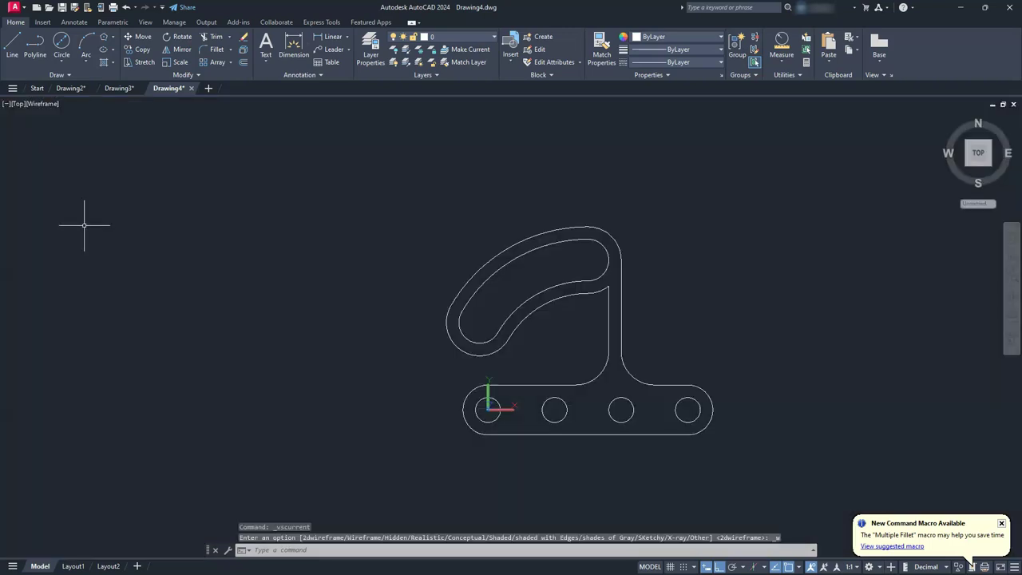
pyautogui.moveTo(948, 177)
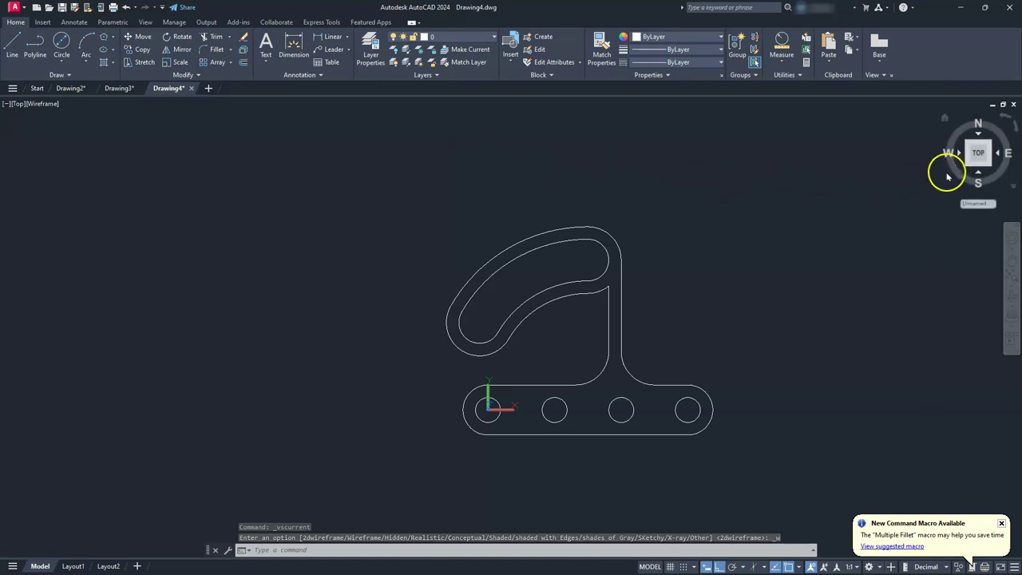
pyautogui.moveTo(976, 158); pyautogui.dragTo(968, 165)
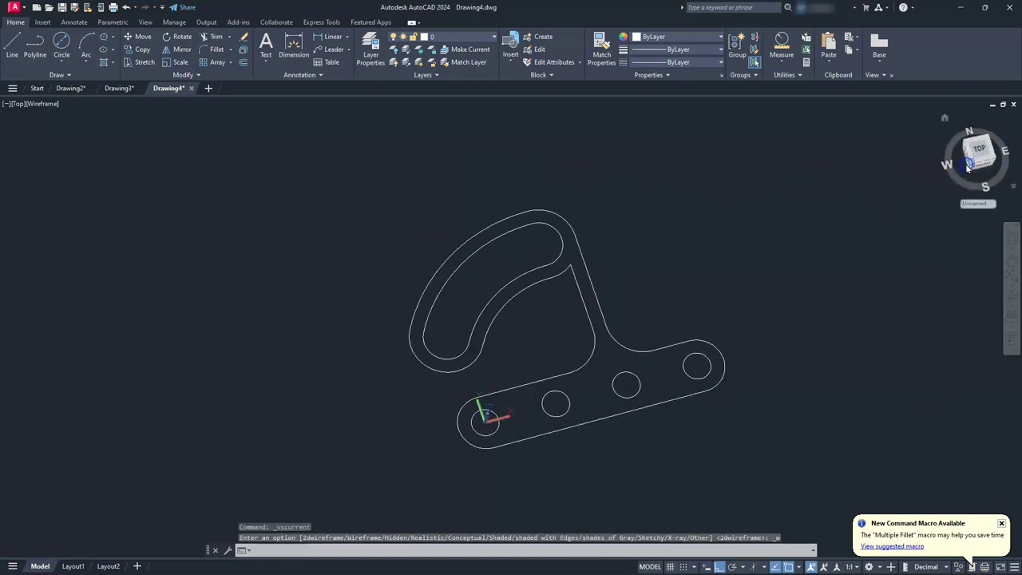
pyautogui.click(967, 165)
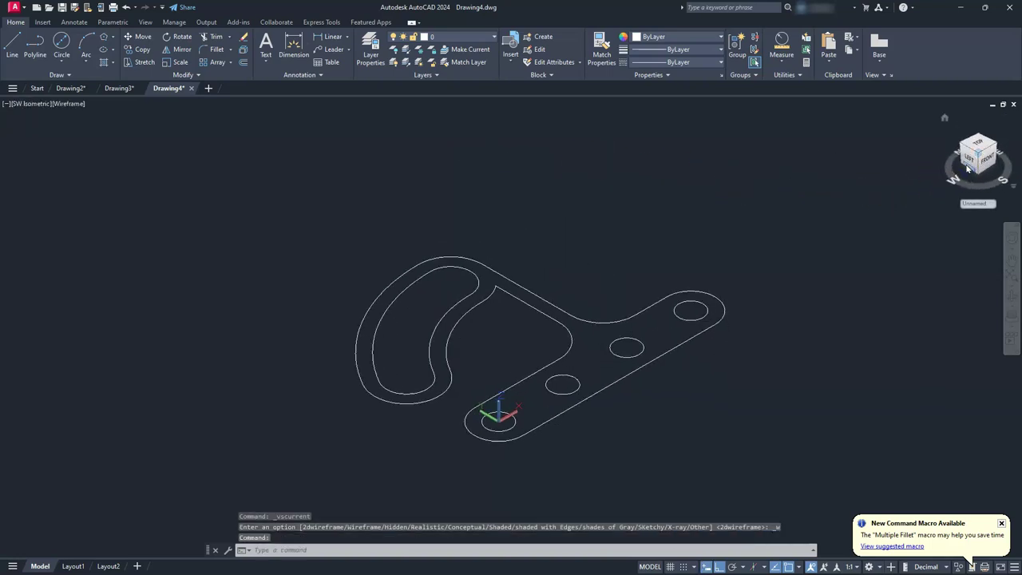
# Switch the coordinate system to WCS and extrude the outer outline, the curved slot and the four plate circles to a height of 30
pyautogui.click(991, 204)
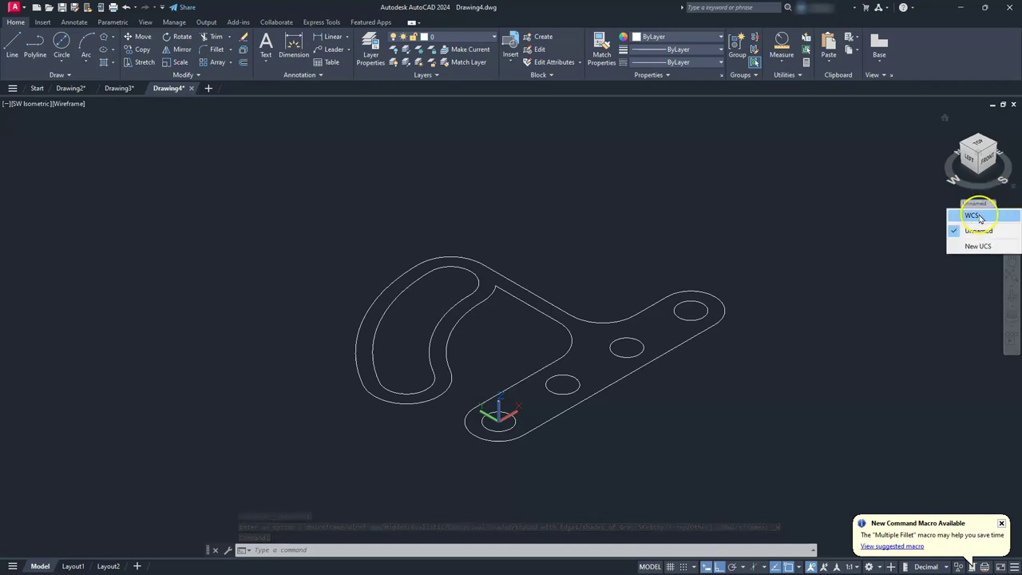
pyautogui.click(979, 216)
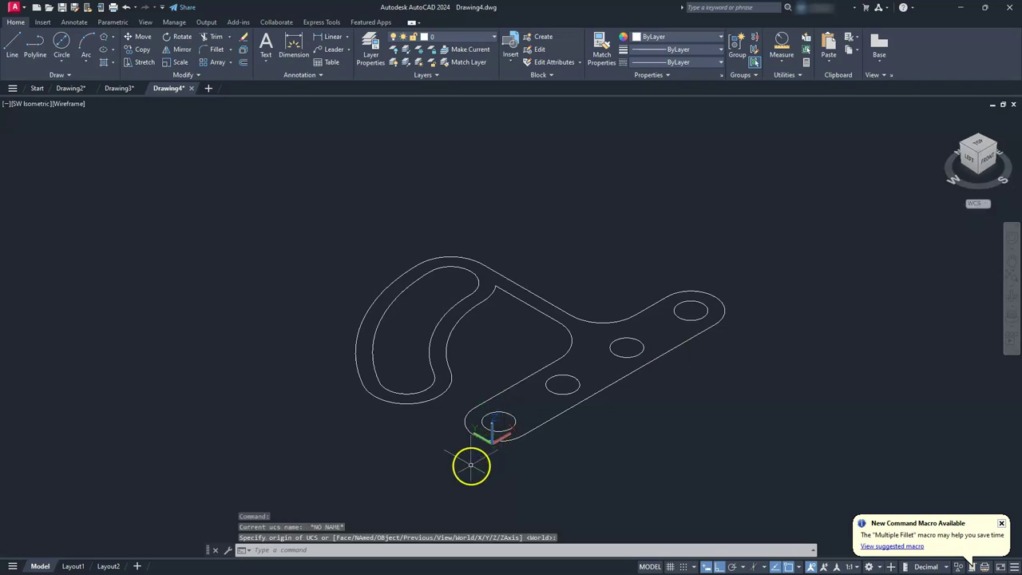
pyautogui.scroll(-2, 482, 275)
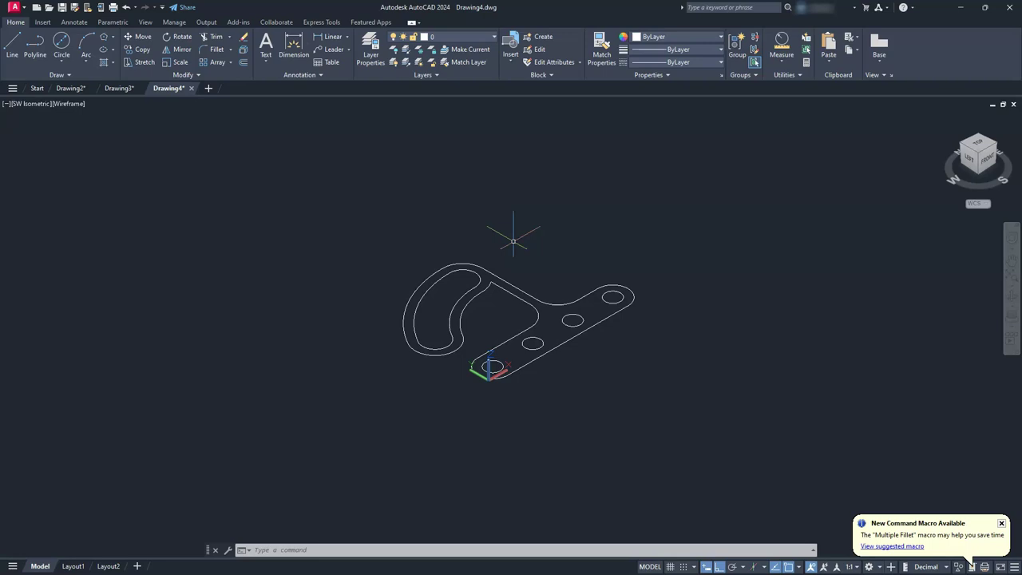
pyautogui.write('xt')
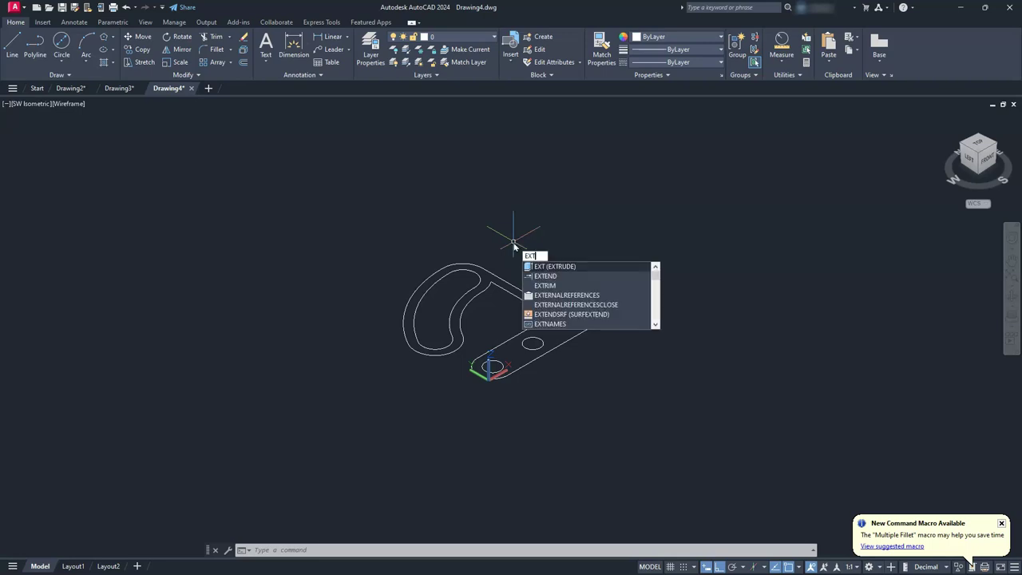
pyautogui.click(568, 267)
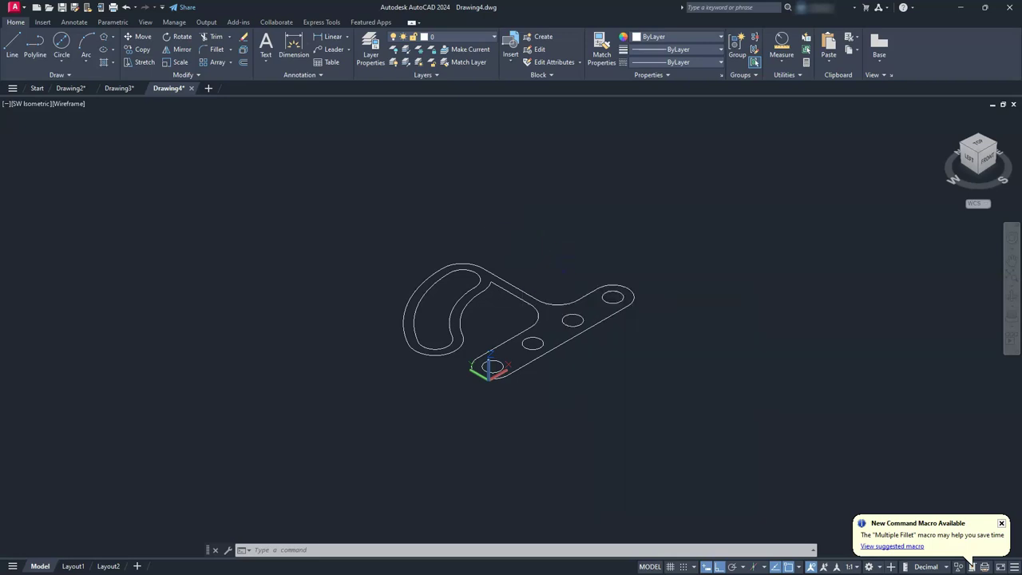
pyautogui.click(325, 460)
pyautogui.click(721, 209)
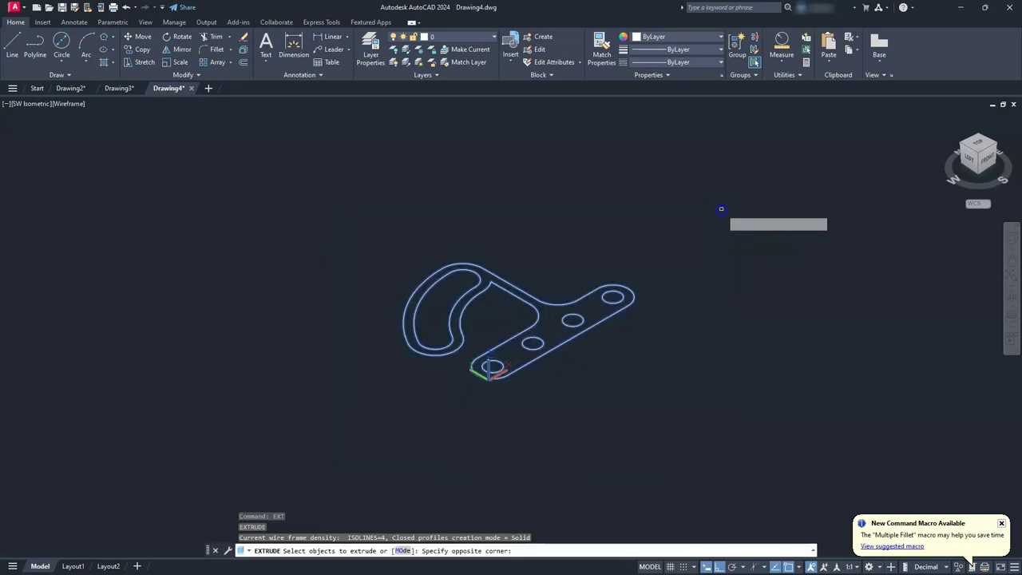
pyautogui.press('Return')
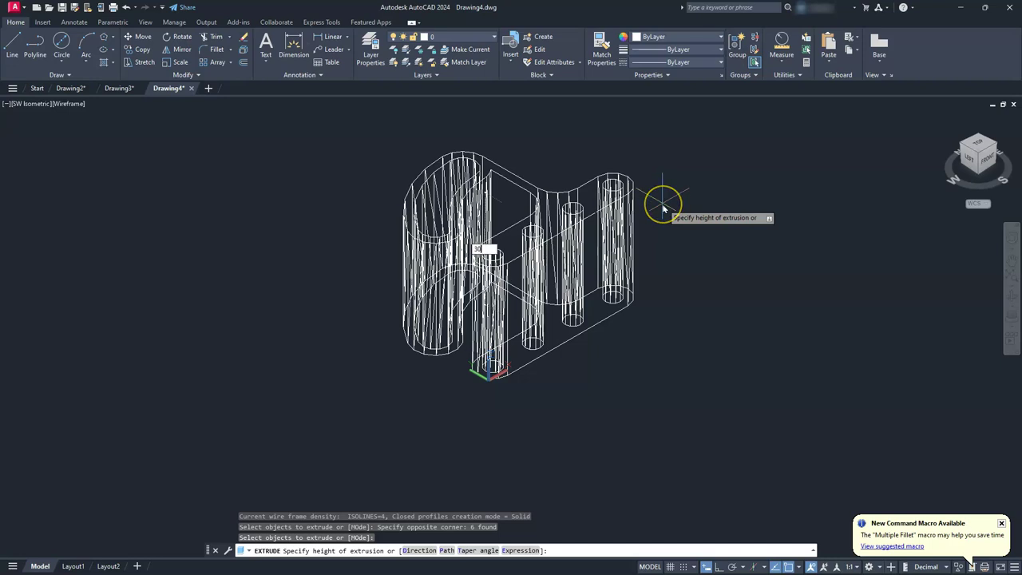
pyautogui.write('30')
pyautogui.press('Return')
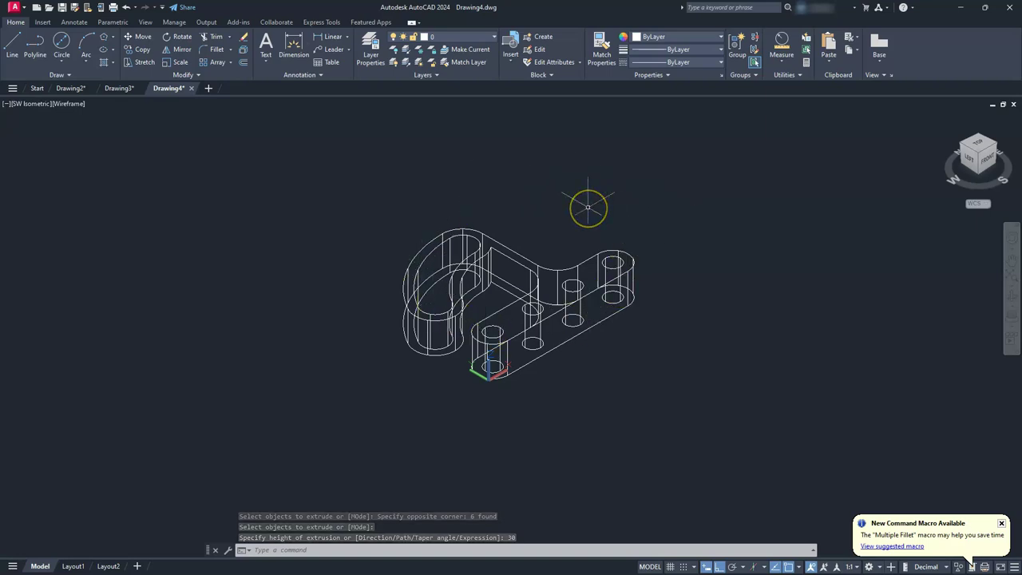
# Subtract the curved slot solid and the four hole cylinders from the main bracket body
pyautogui.write('SUBTRACT')
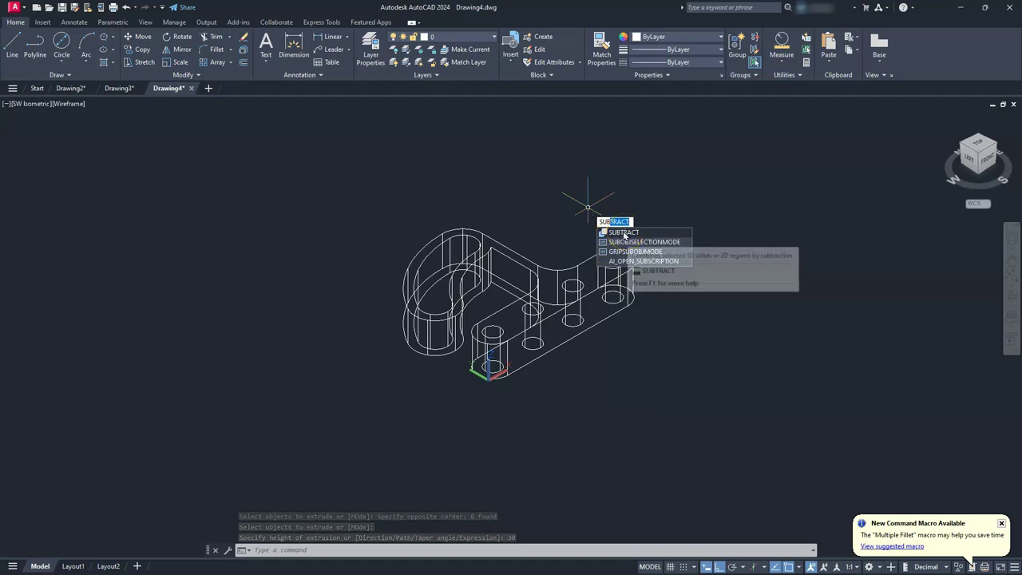
pyautogui.click(624, 232)
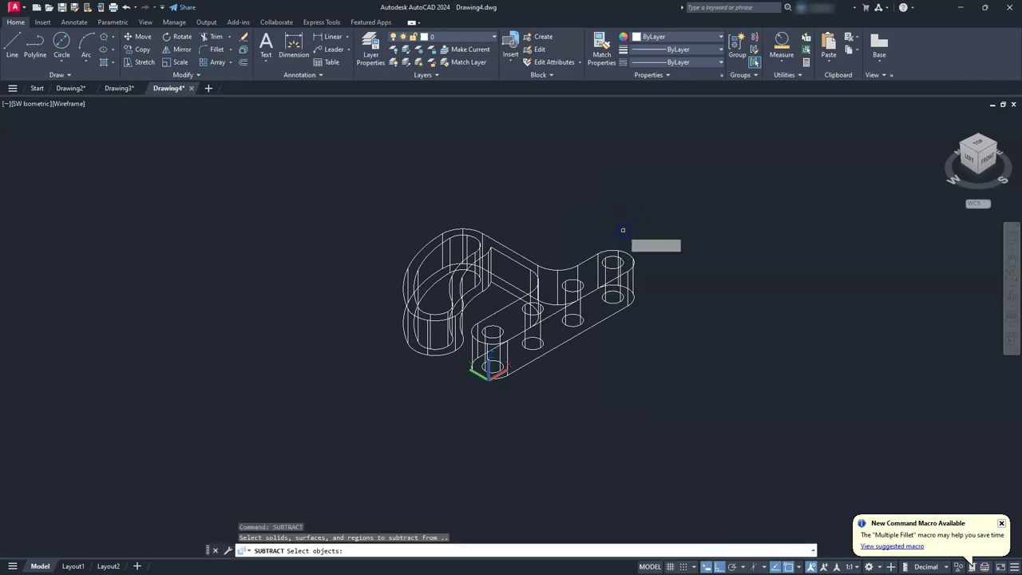
pyautogui.click(579, 262)
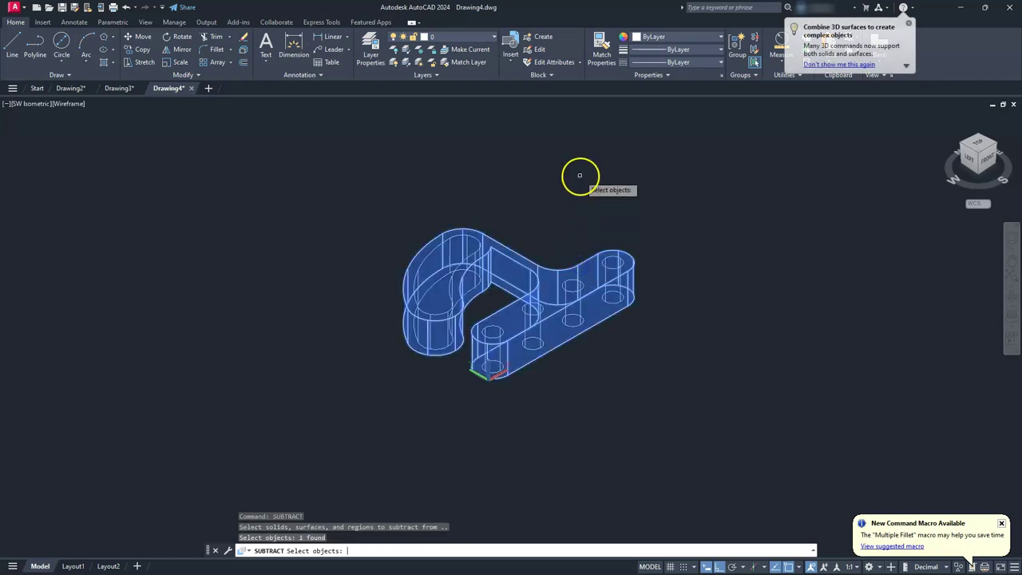
pyautogui.press('Return')
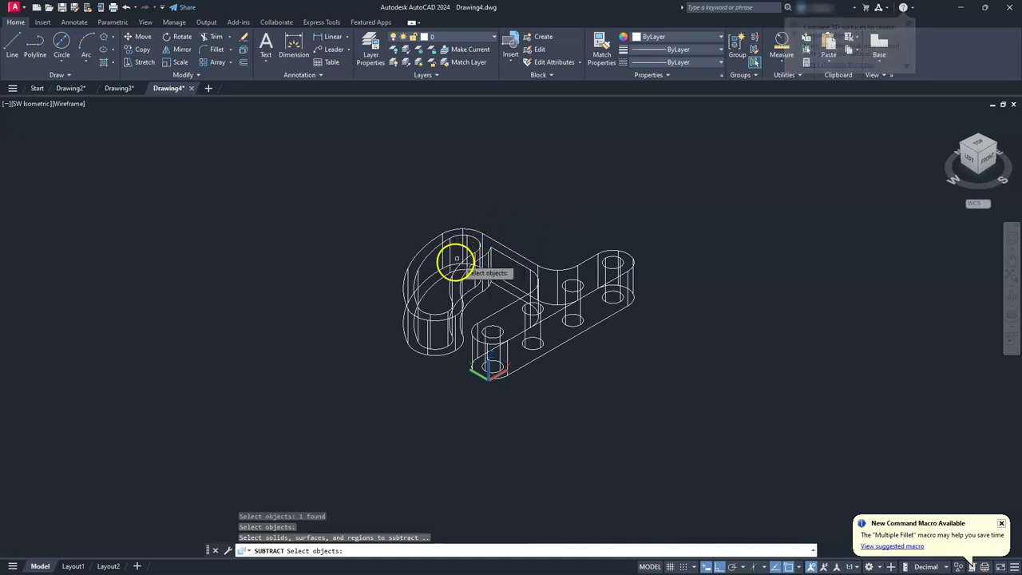
pyautogui.click(455, 289)
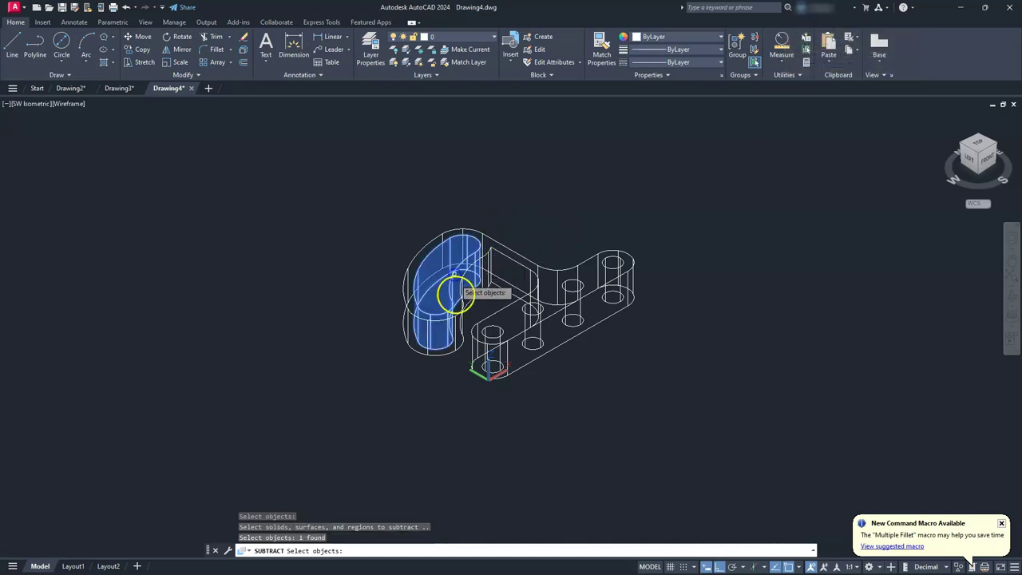
pyautogui.click(493, 328)
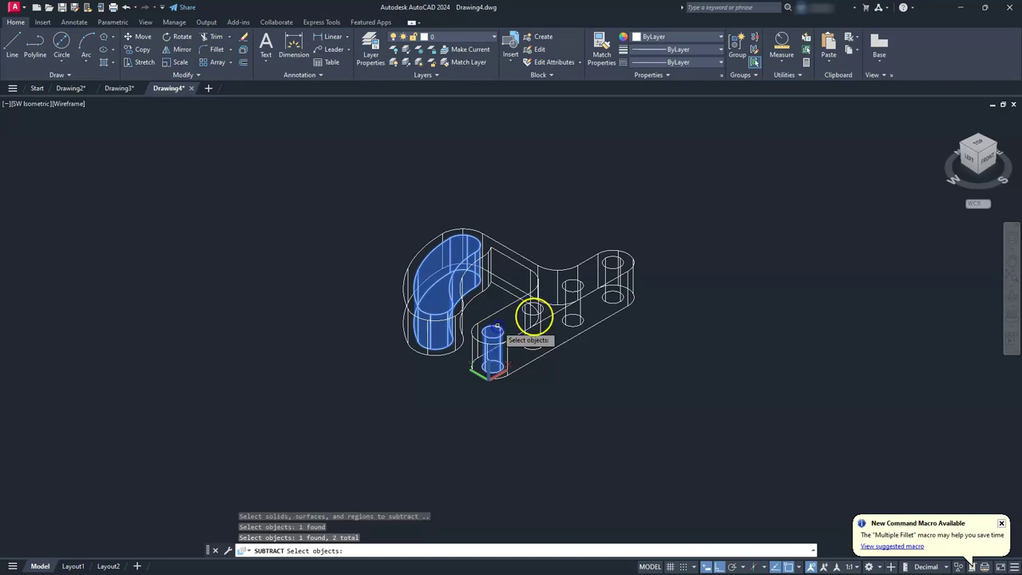
pyautogui.click(534, 314)
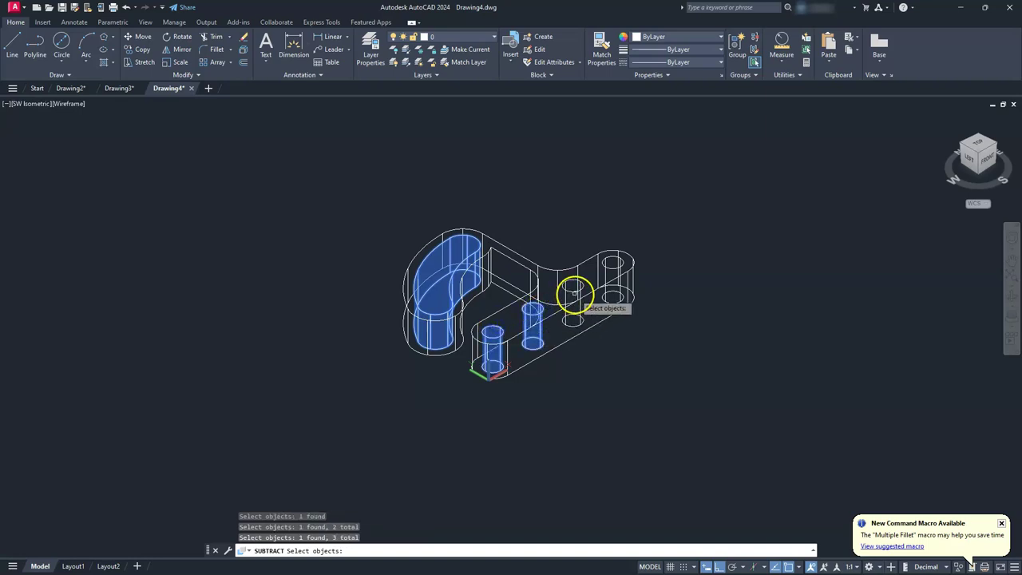
pyautogui.click(574, 296)
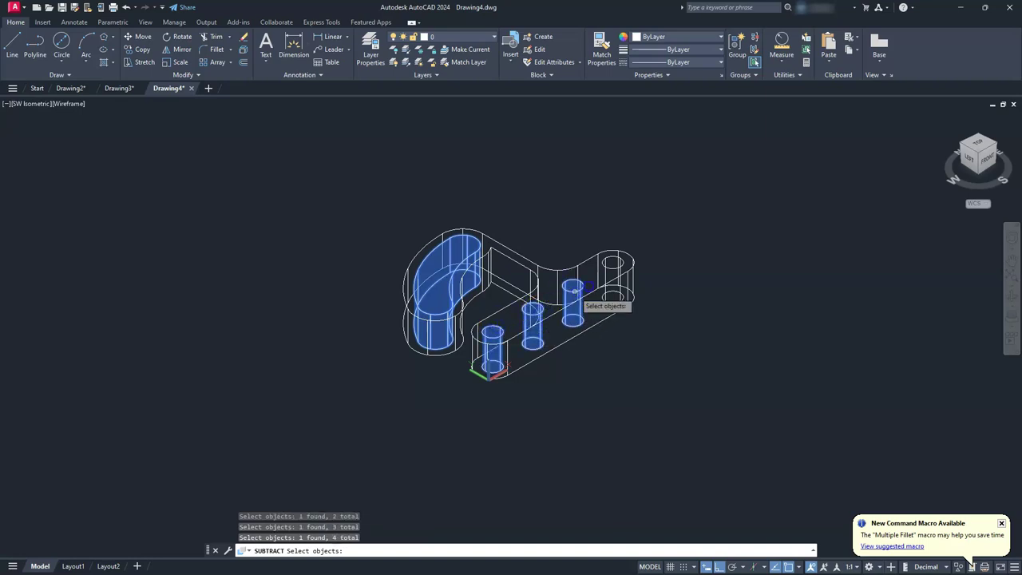
pyautogui.click(611, 269)
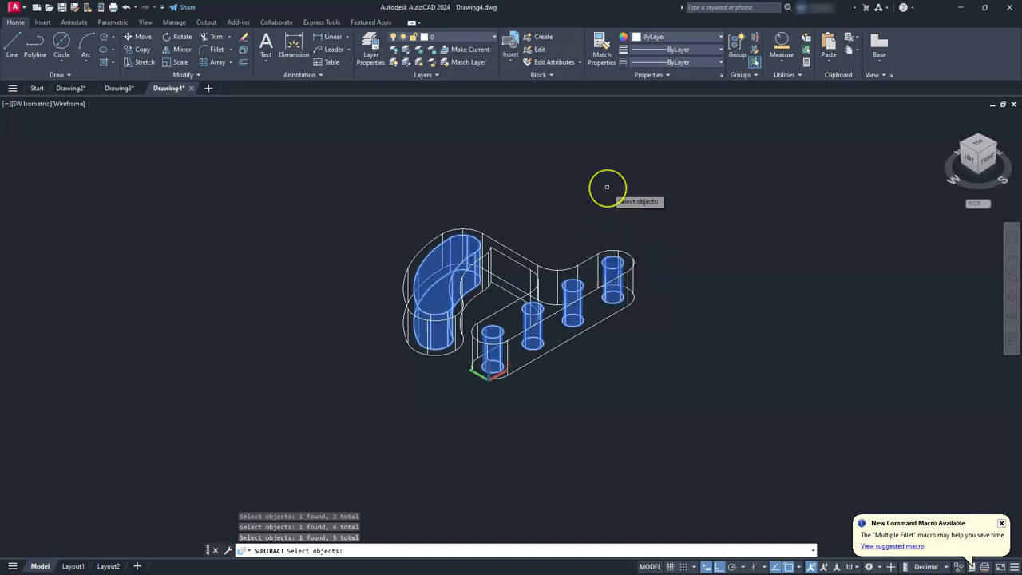
pyautogui.press('Return')
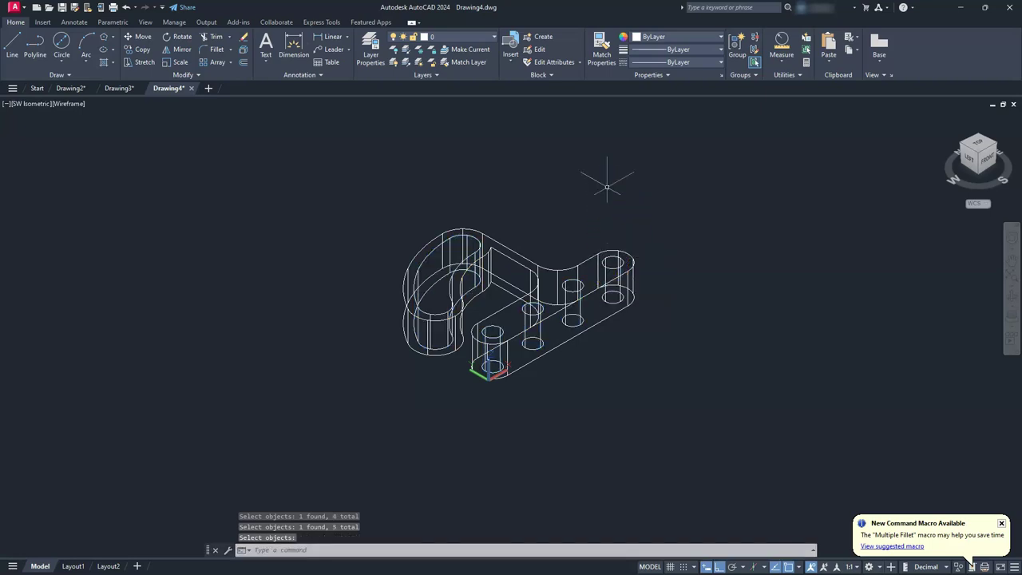
# Set the visual style to Shades of Gray and dismiss the command macro notification
pyautogui.click(68, 104)
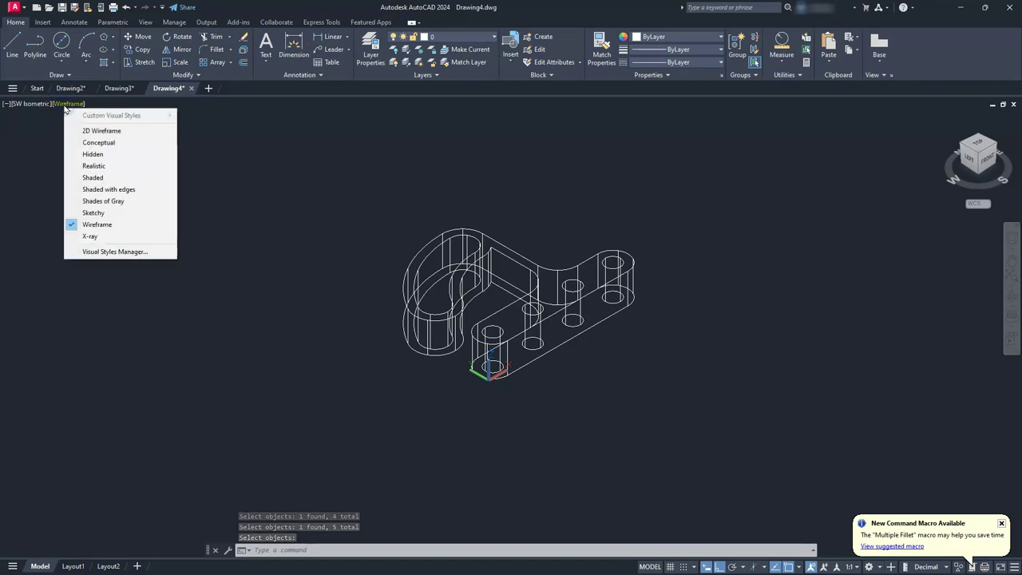
pyautogui.click(90, 202)
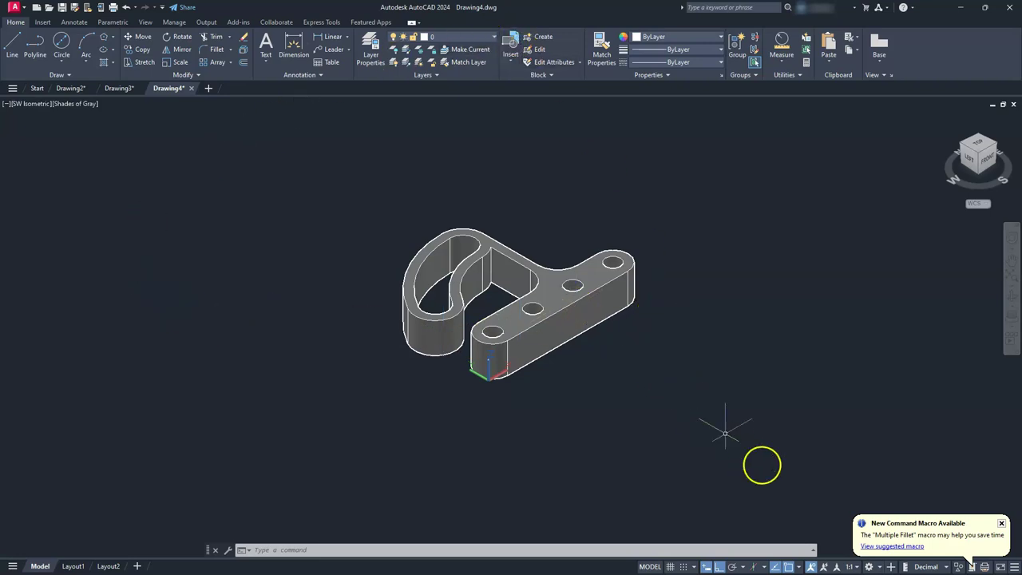
pyautogui.click(1001, 521)
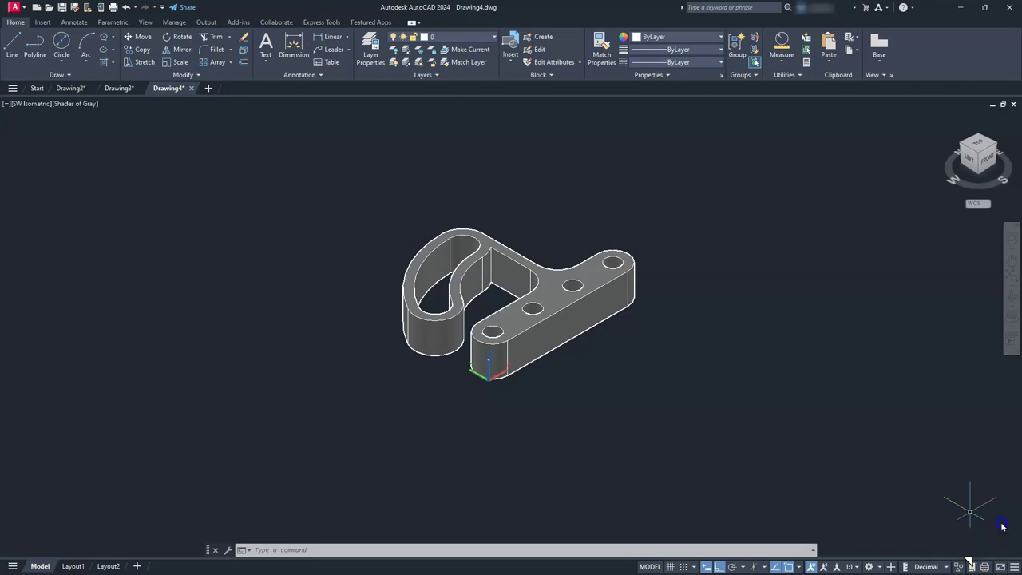
pyautogui.click(484, 374)
pyautogui.press('Escape')
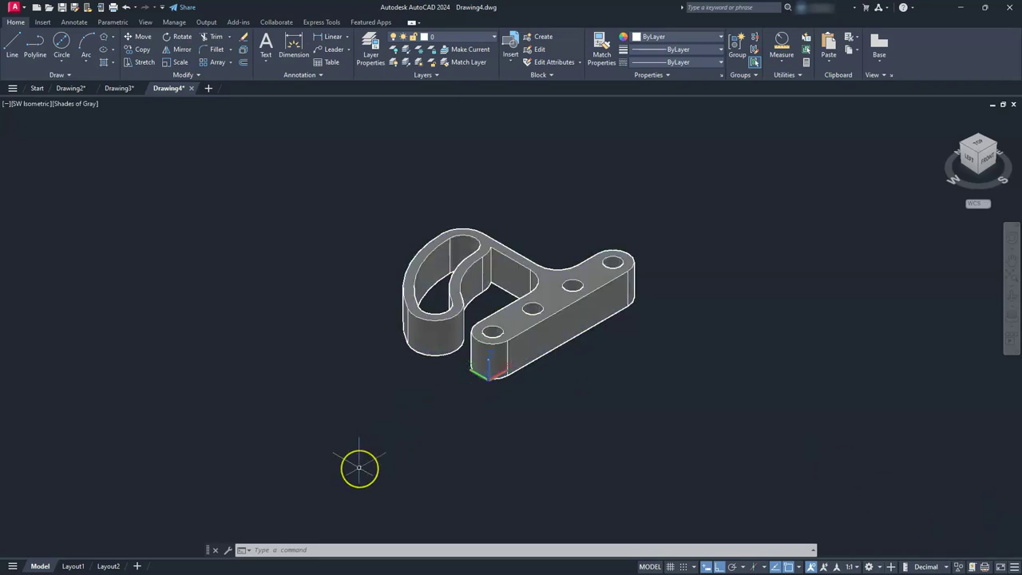
# Stand the bracket upright by rotating it 90 degrees about the X axis with 3DROTATE
pyautogui.write('3D')
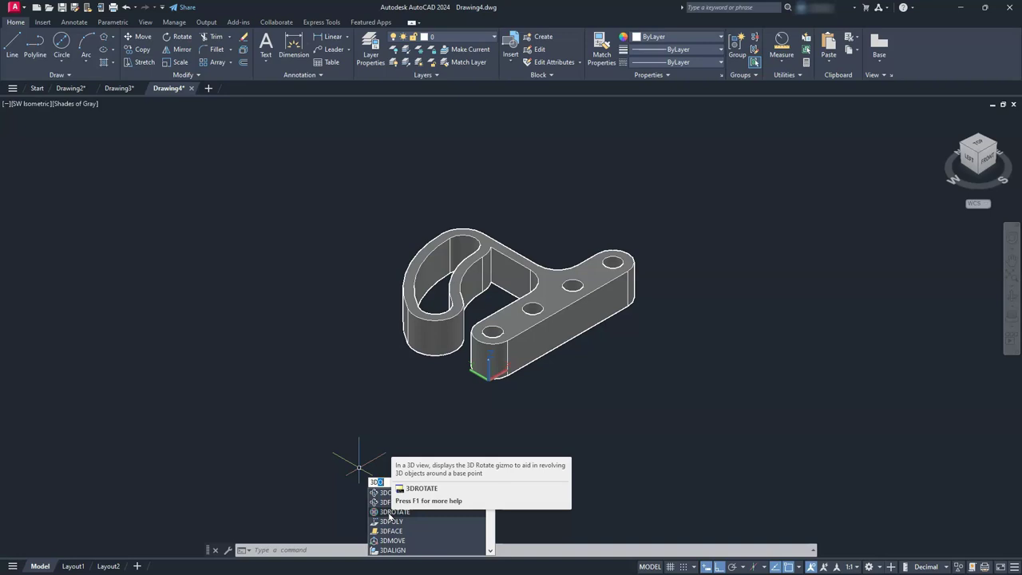
pyautogui.click(390, 512)
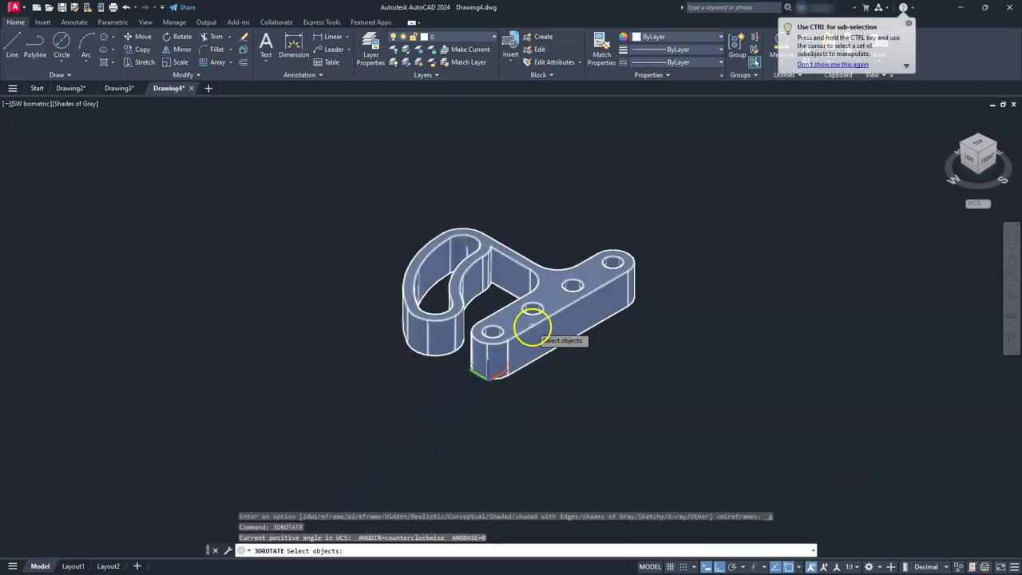
pyautogui.click(532, 327)
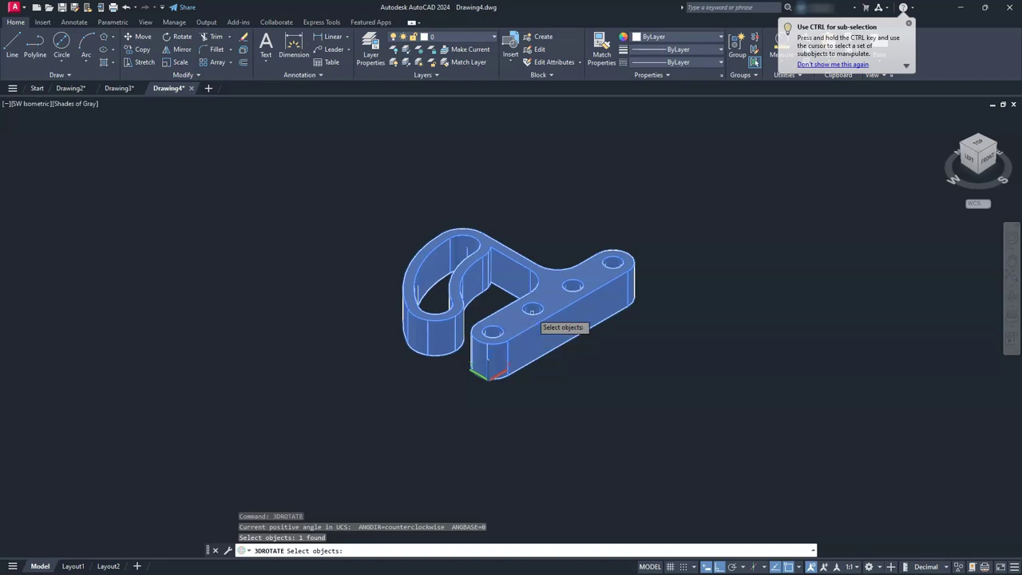
pyautogui.press('Return')
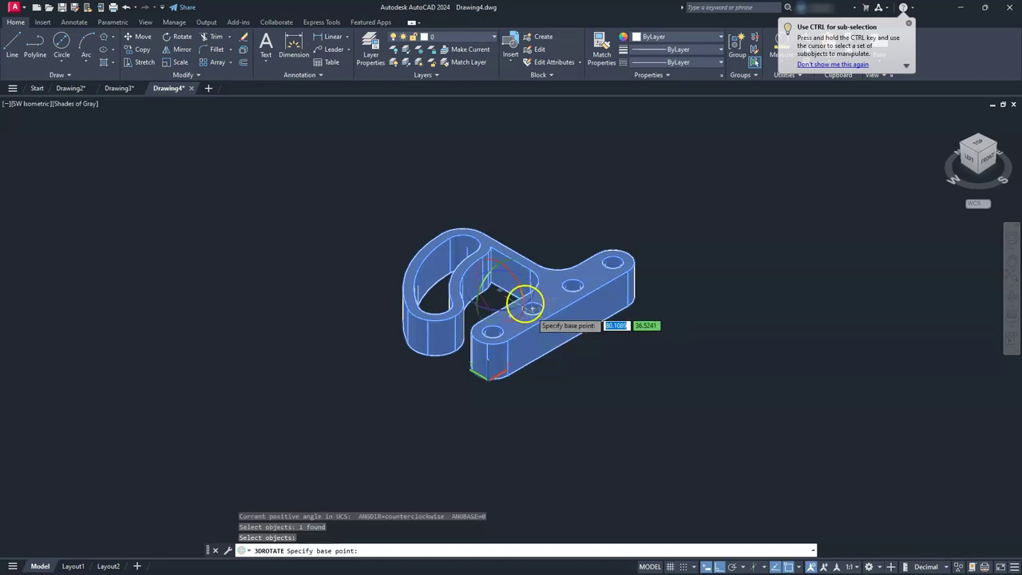
pyautogui.click(495, 265)
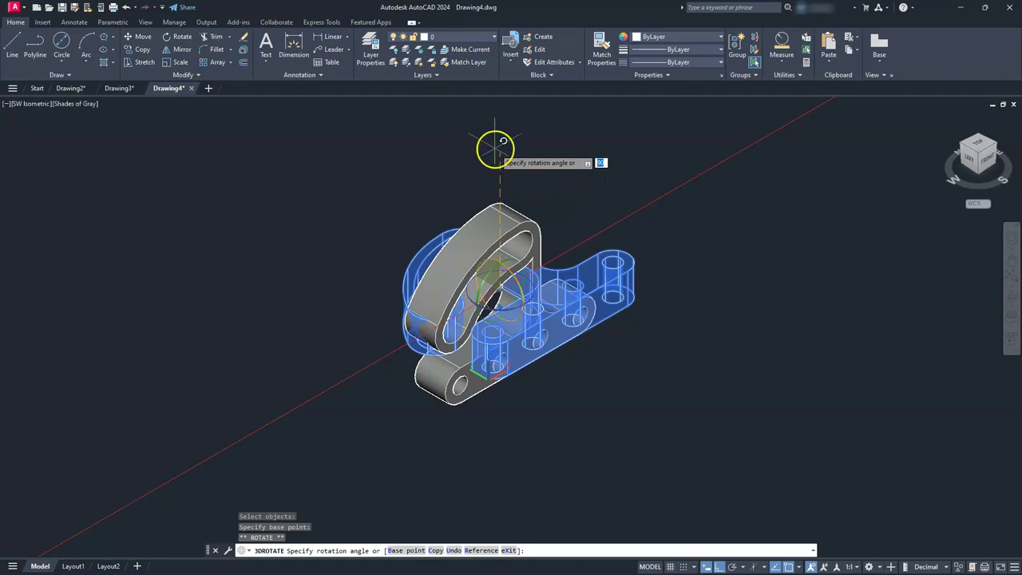
pyautogui.click(495, 150)
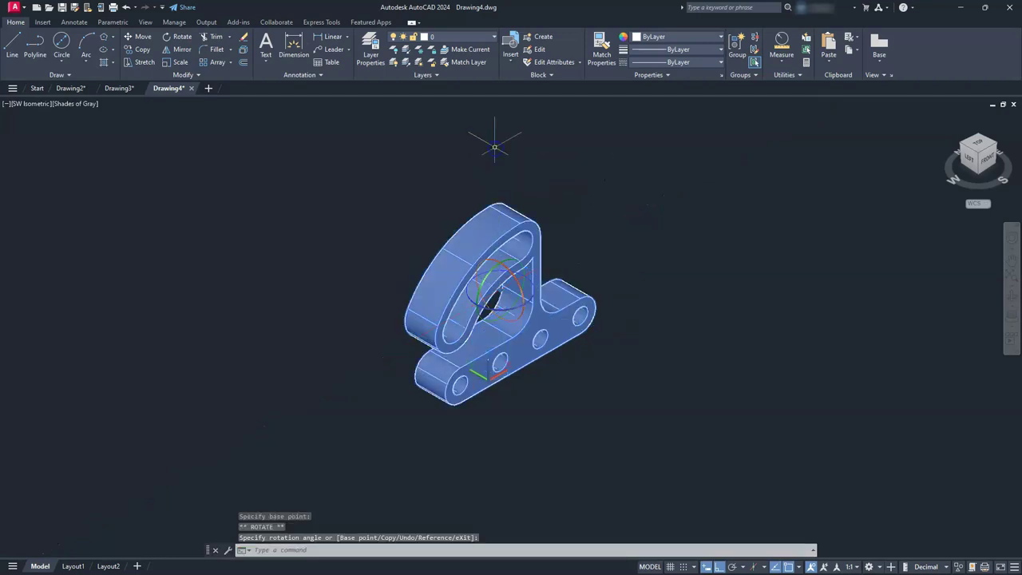
# Rotate the upright bracket 270 degrees about the vertical Z axis, and clear the selection
pyautogui.click(536, 292)
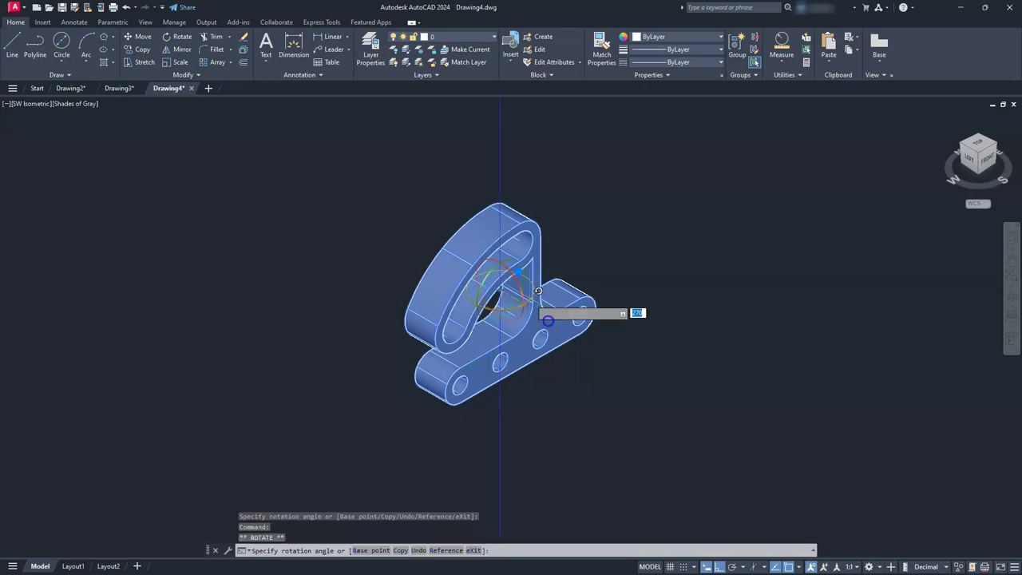
pyautogui.click(682, 404)
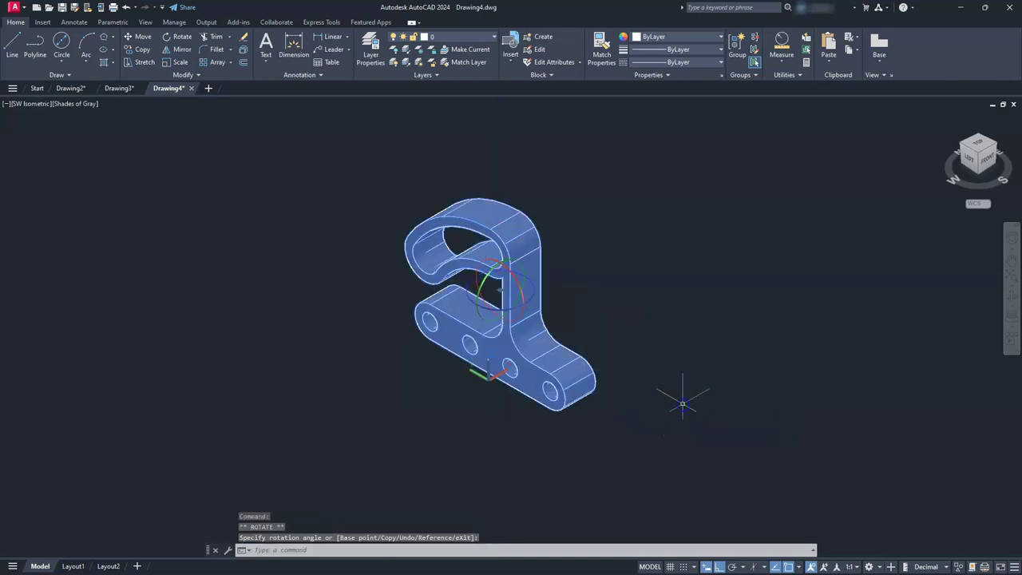
pyautogui.press('Escape')
pyautogui.press('Escape')
pyautogui.press('Escape')
pyautogui.press('Escape')
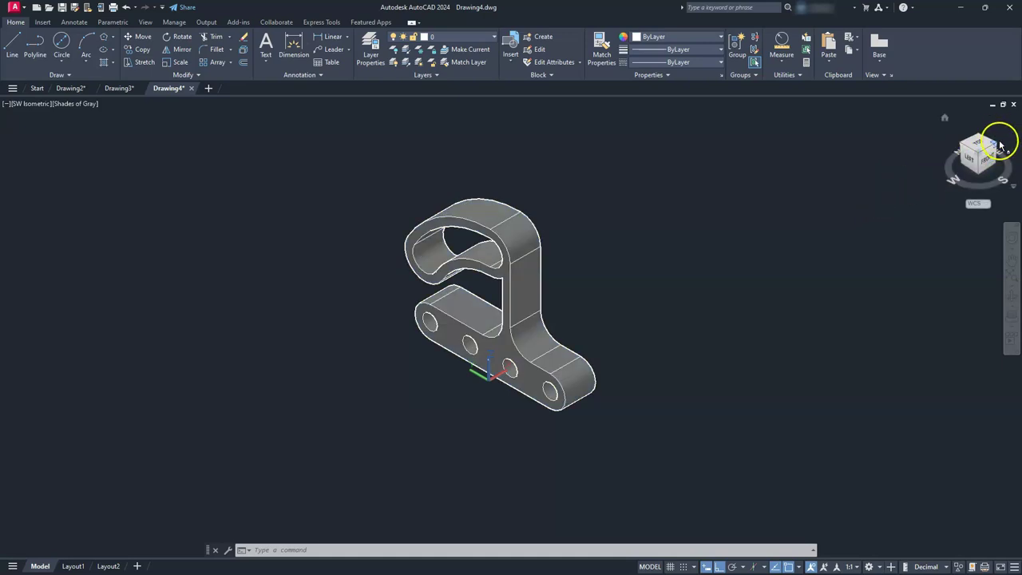
# Turn the view to SE Isometric and rotate the bracket 90 degrees about the Z axis with 3DROTATE
pyautogui.click(999, 145)
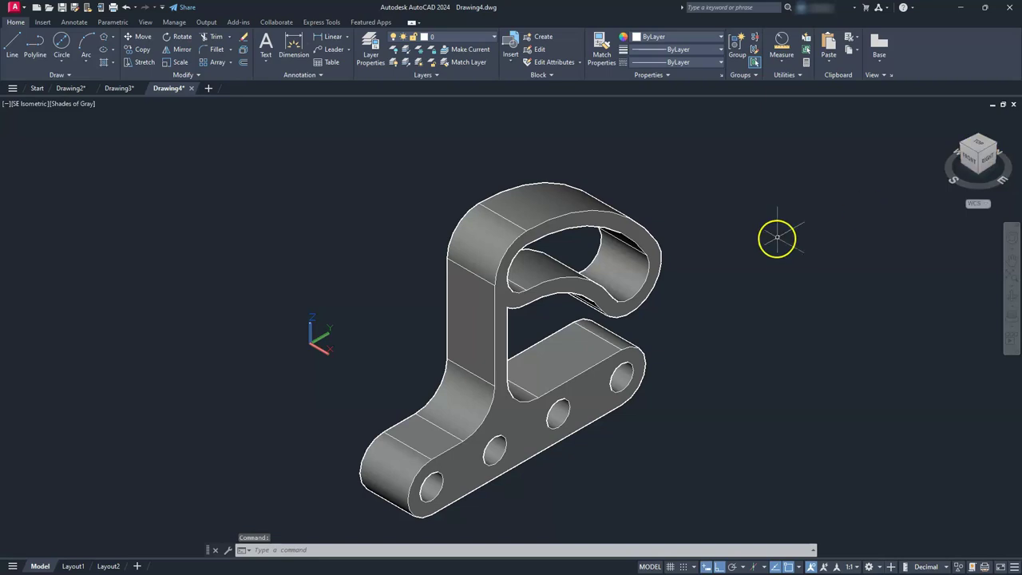
pyautogui.scroll(3, 781, 232)
pyautogui.scroll(-5, 737, 264)
pyautogui.scroll(-3, 738, 264)
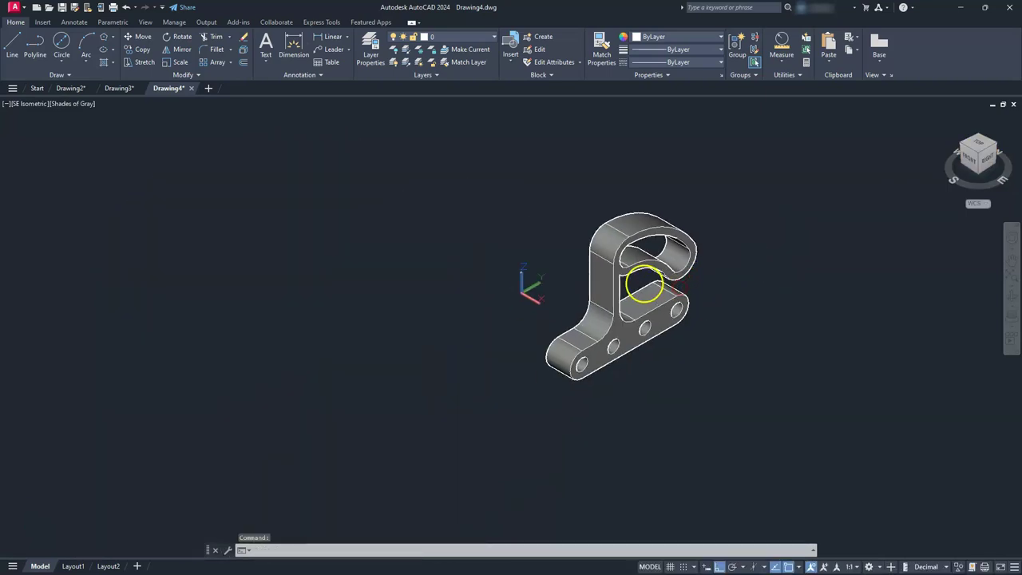
pyautogui.scroll(2, 644, 285)
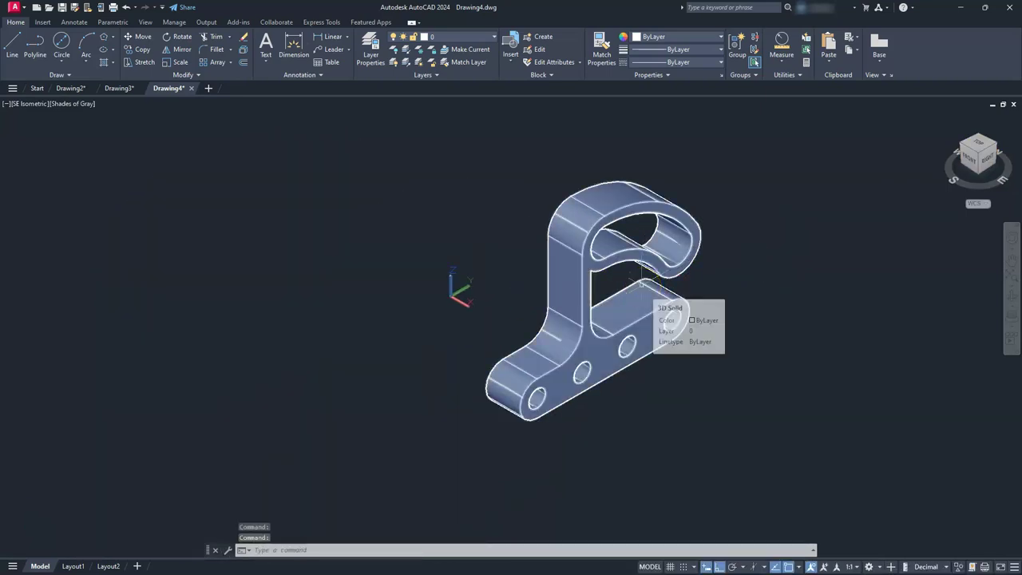
pyautogui.write('3DO')
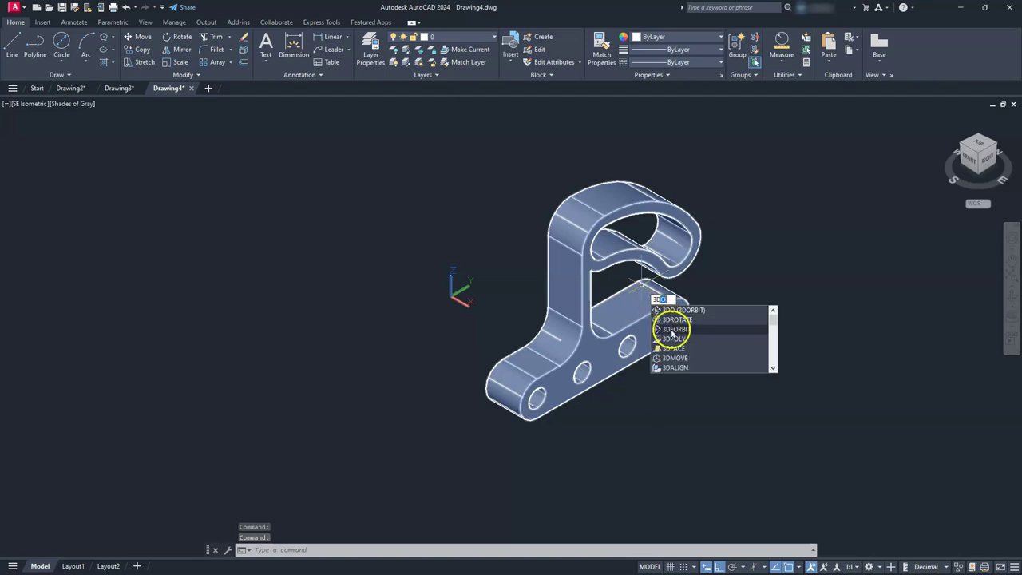
pyautogui.click(674, 320)
pyautogui.click(654, 322)
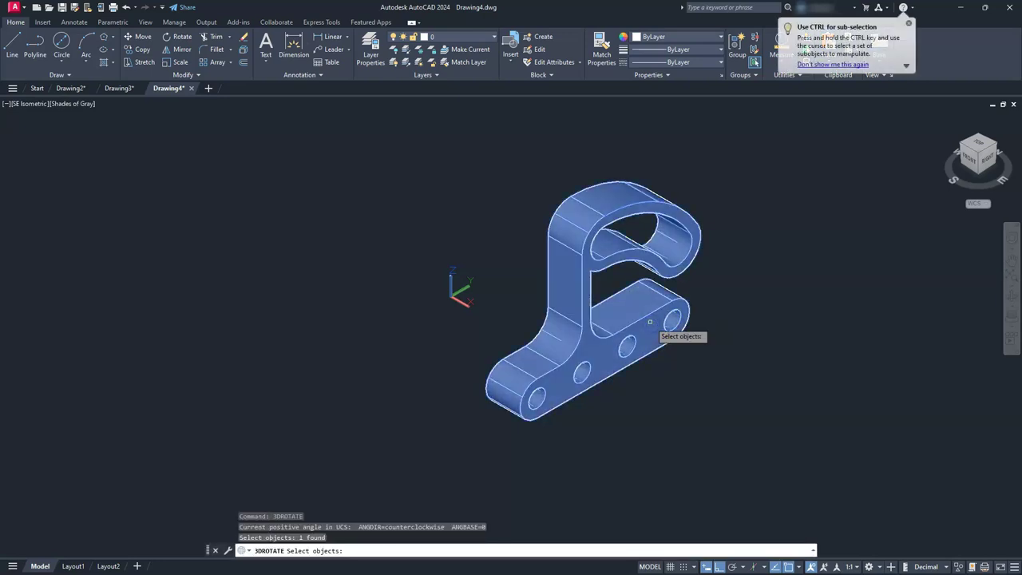
pyautogui.press('Return')
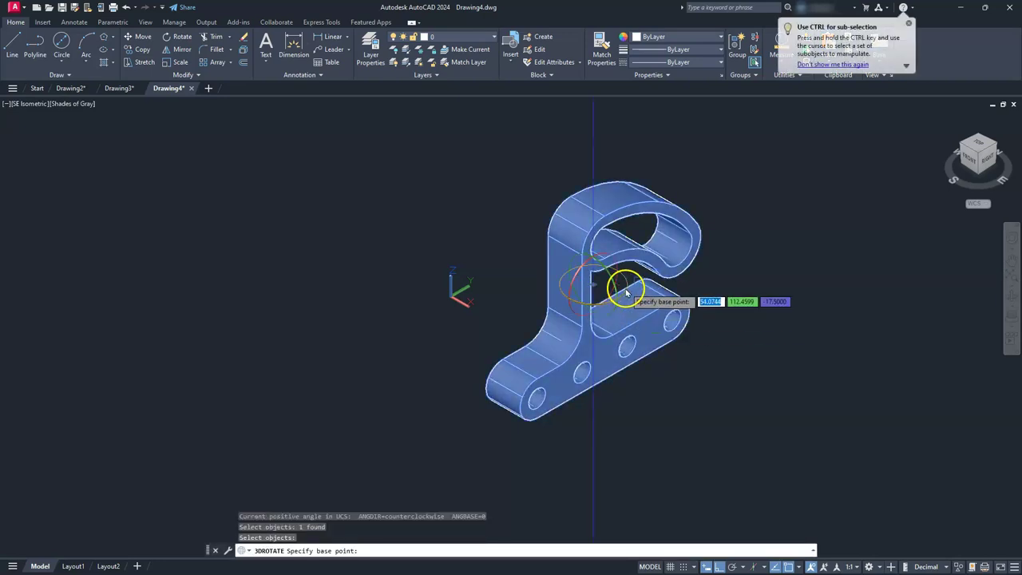
pyautogui.click(625, 300)
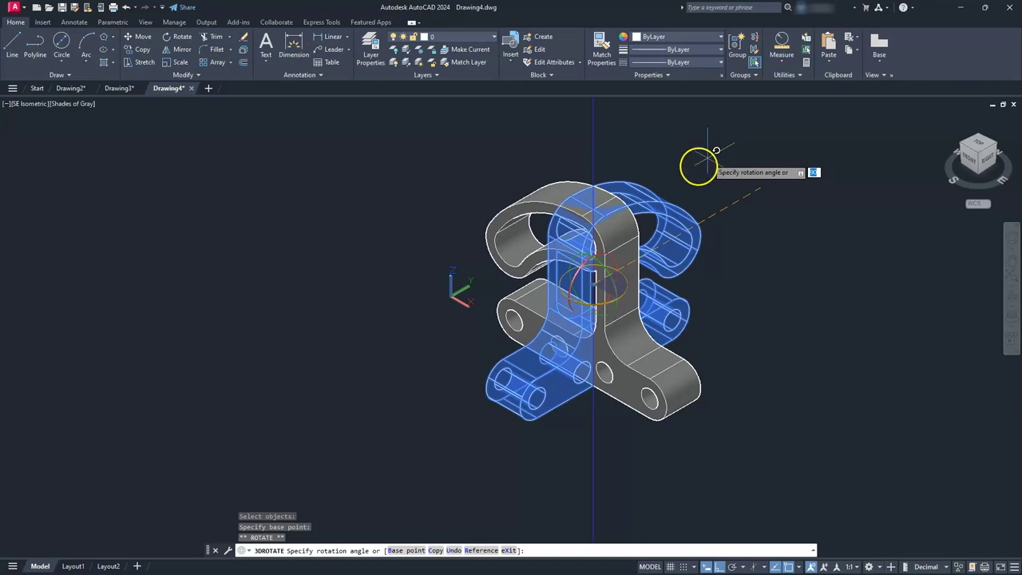
pyautogui.click(789, 179)
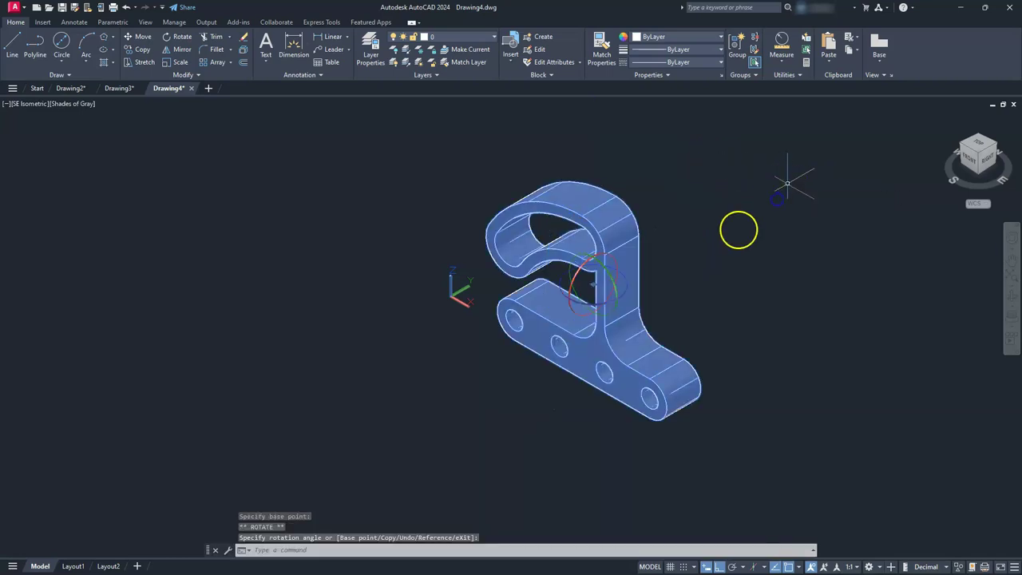
pyautogui.press('Escape')
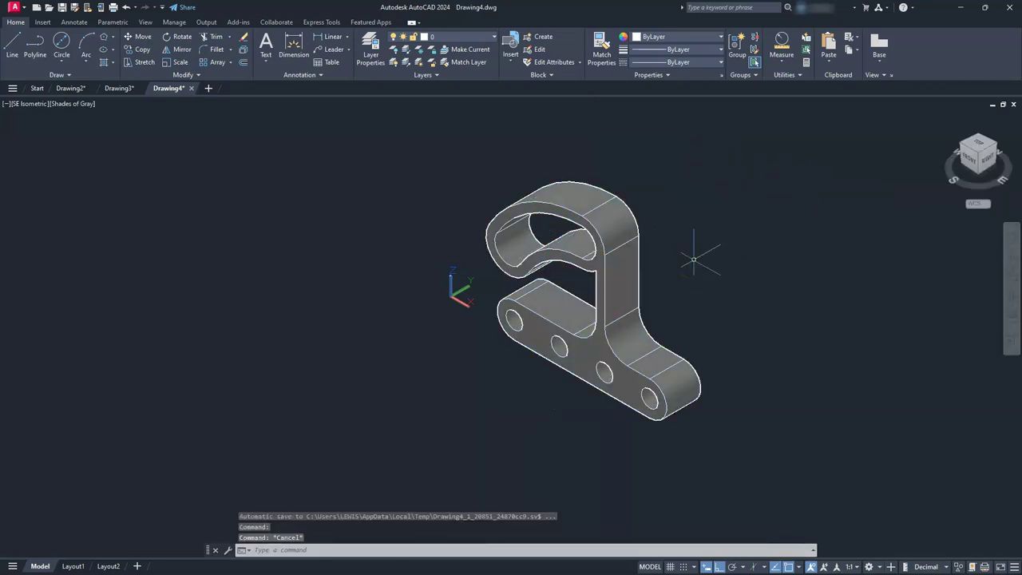
# Inspect the bracket in the Front view, and return to SE Isometric
pyautogui.click(971, 160)
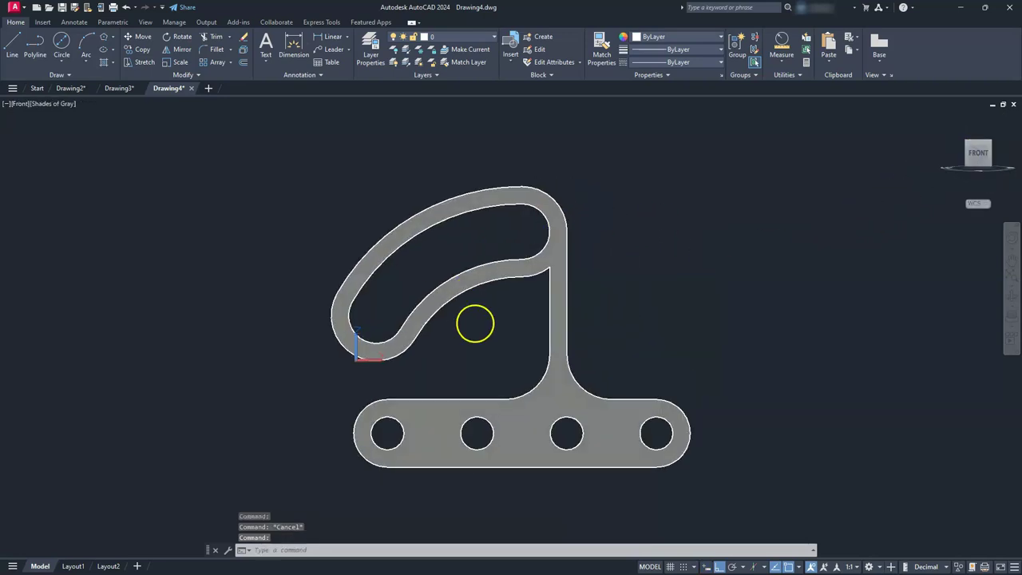
pyautogui.click(988, 142)
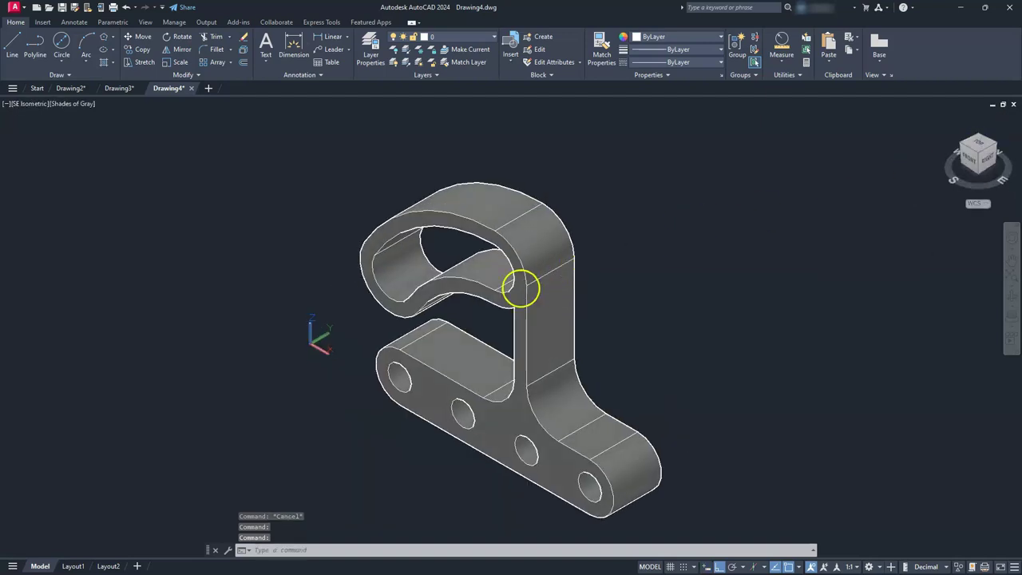
pyautogui.moveTo(345, 322); pyautogui.dragTo(348, 301, button='middle')
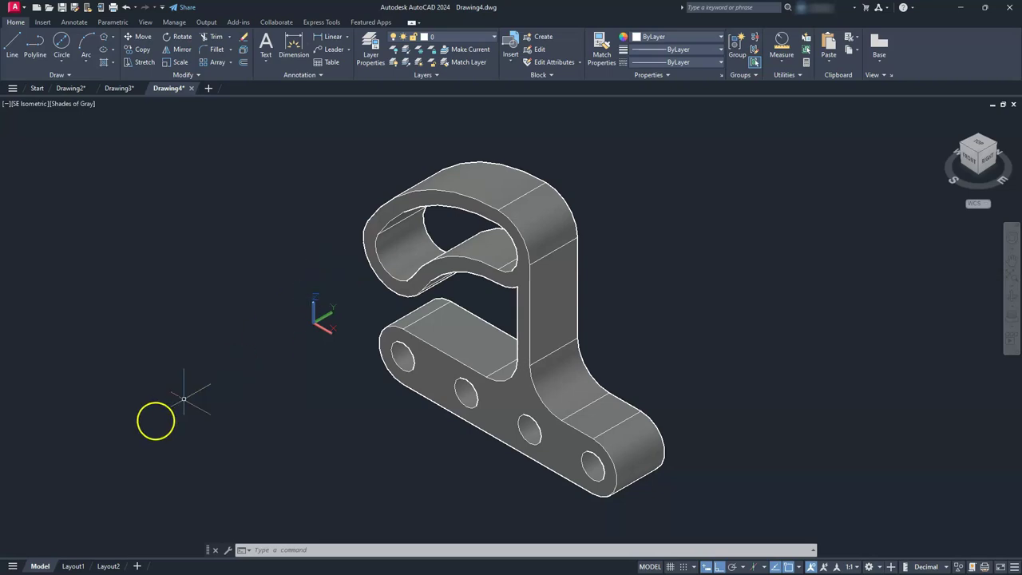
# Switch to Layout1 and delete its existing viewport to leave the sheet empty
pyautogui.click(71, 566)
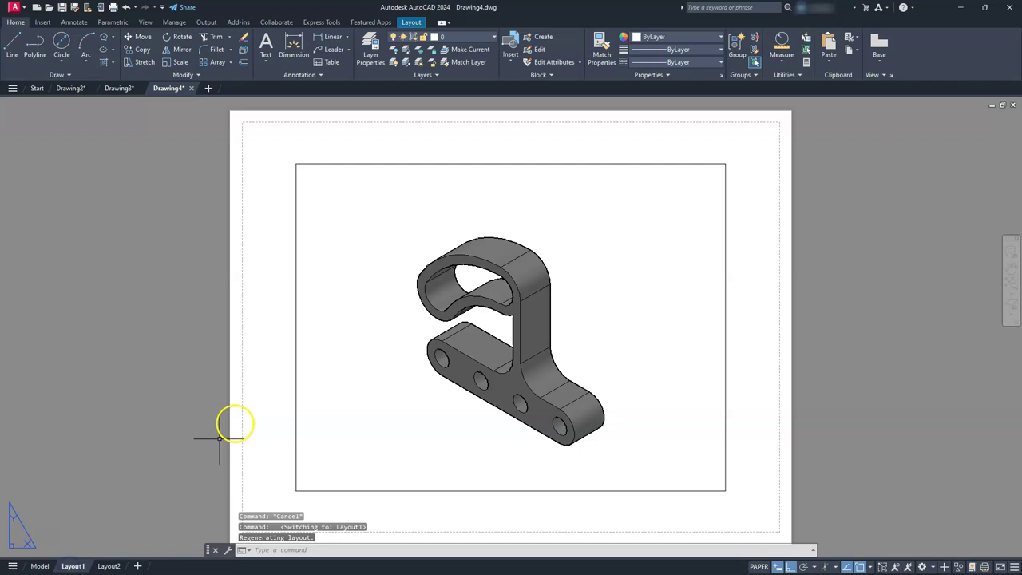
pyautogui.click(295, 375)
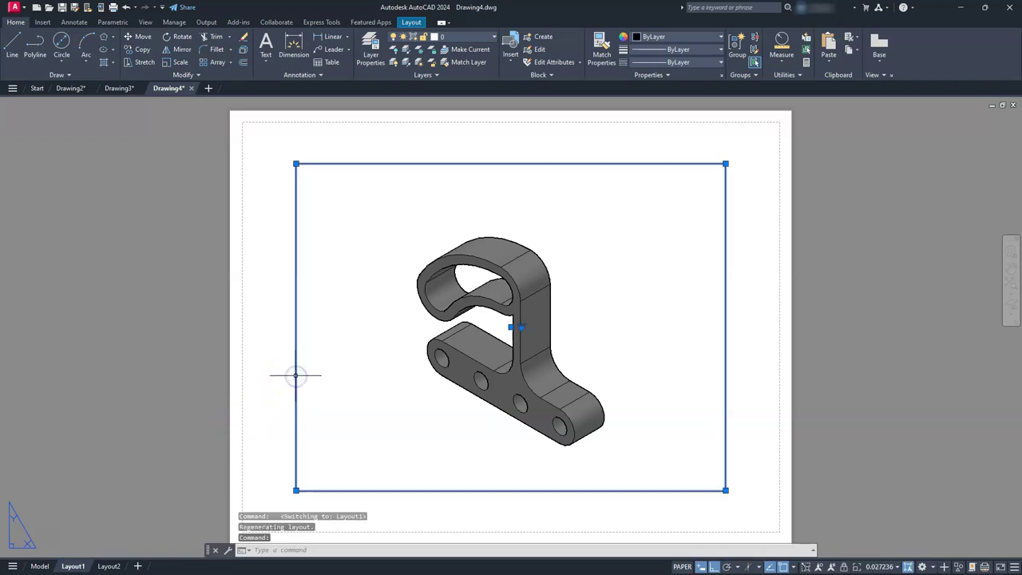
pyautogui.press('Delete')
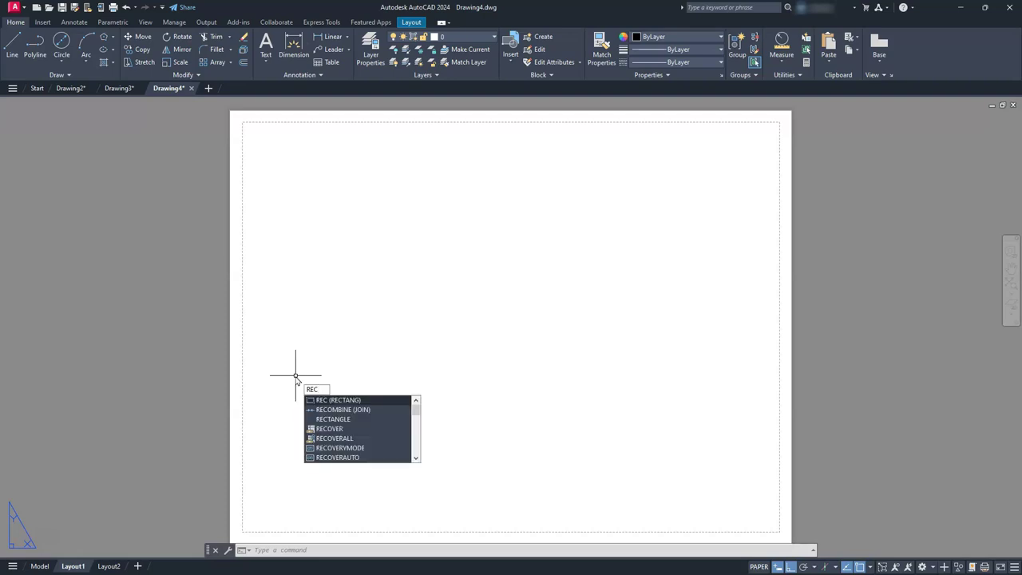
# Draw an 11 by 8.5 rectangle on the layout sheet starting at the origin 0,0,0
pyautogui.press('Return')
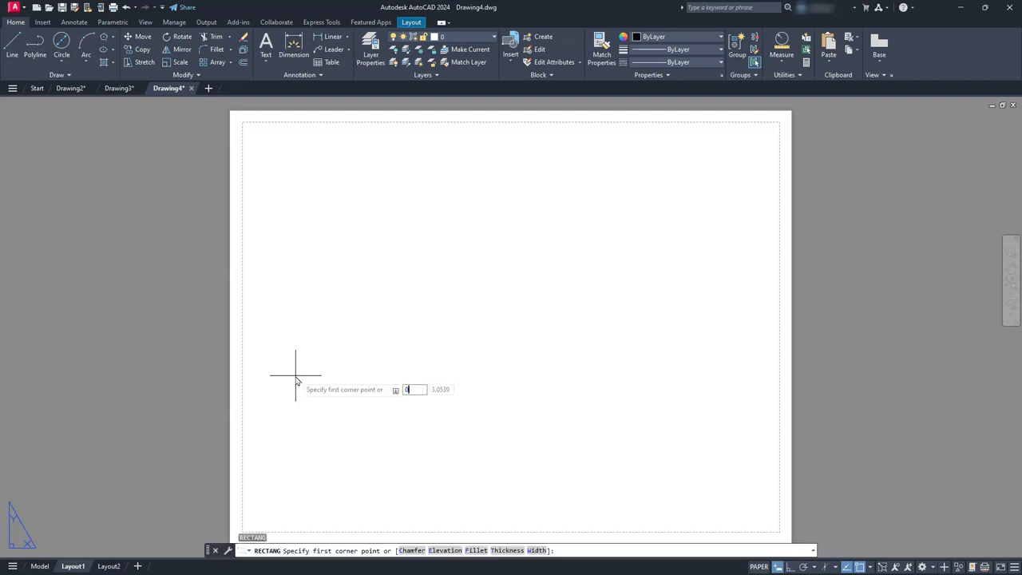
pyautogui.write('0,0,0')
pyautogui.press('Return')
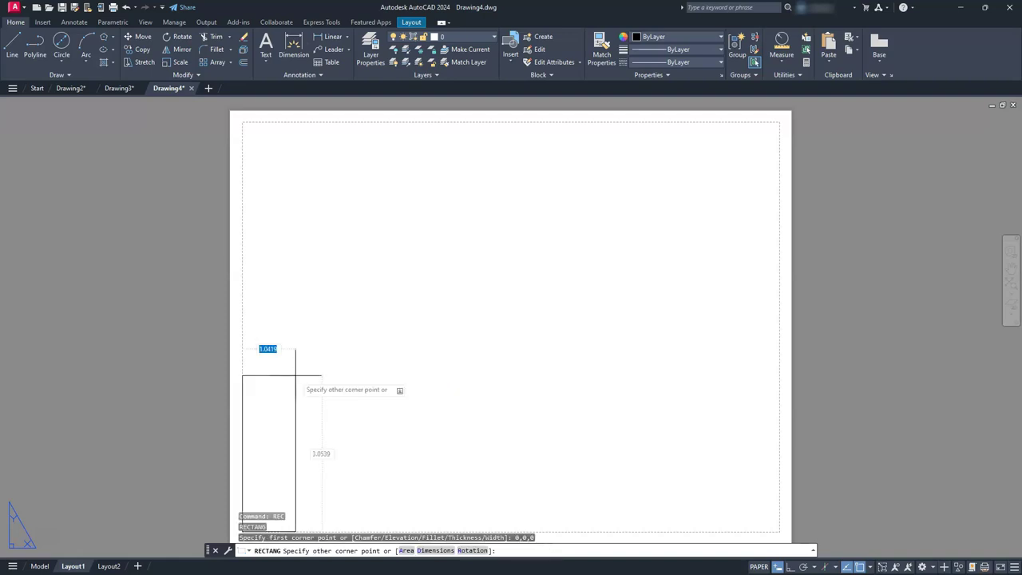
pyautogui.write('11')
pyautogui.press('Tab')
pyautogui.write('8')
pyautogui.press('Return')
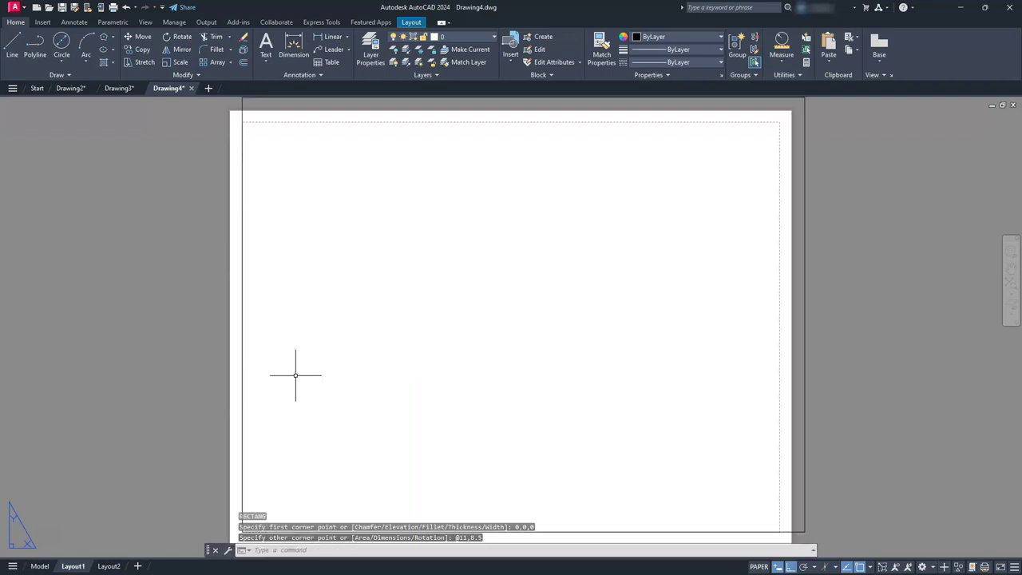
# Offset the sheet rectangle 0.25 inward to form an inner border
pyautogui.write('o')
pyautogui.press('Return')
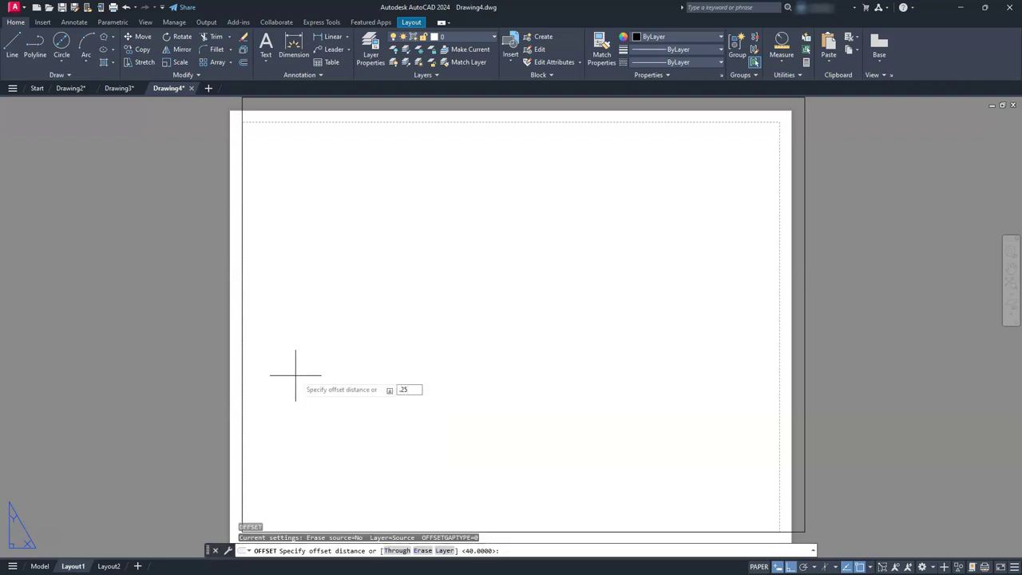
pyautogui.press('Return')
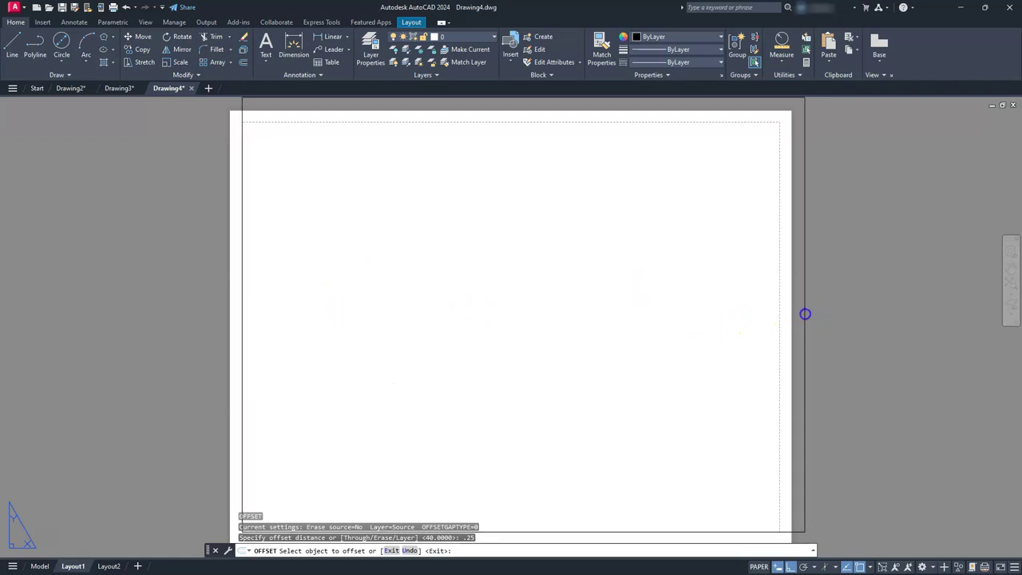
pyautogui.click(803, 313)
pyautogui.click(683, 334)
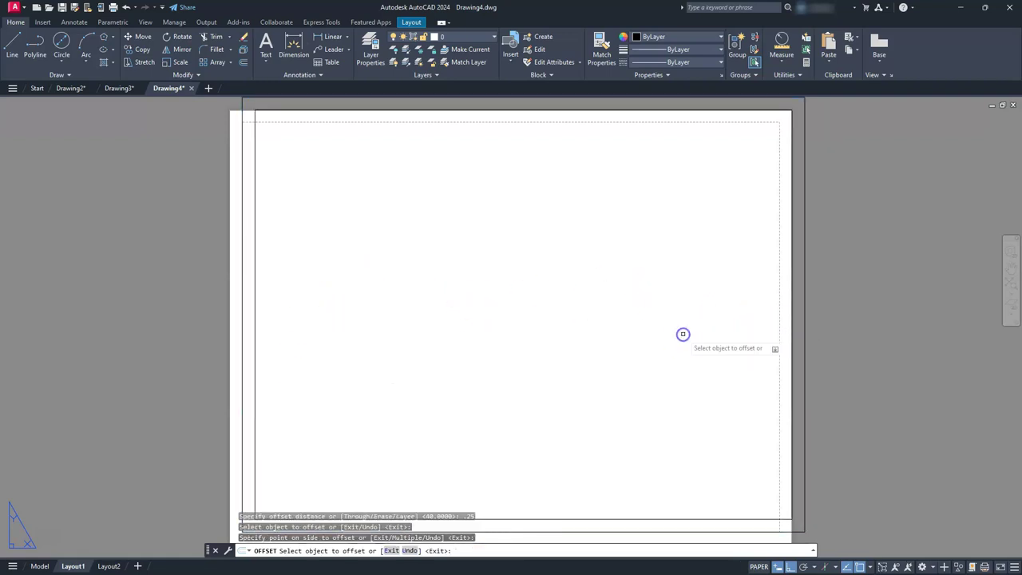
pyautogui.press('Escape')
pyautogui.press('Escape')
pyautogui.press('Escape')
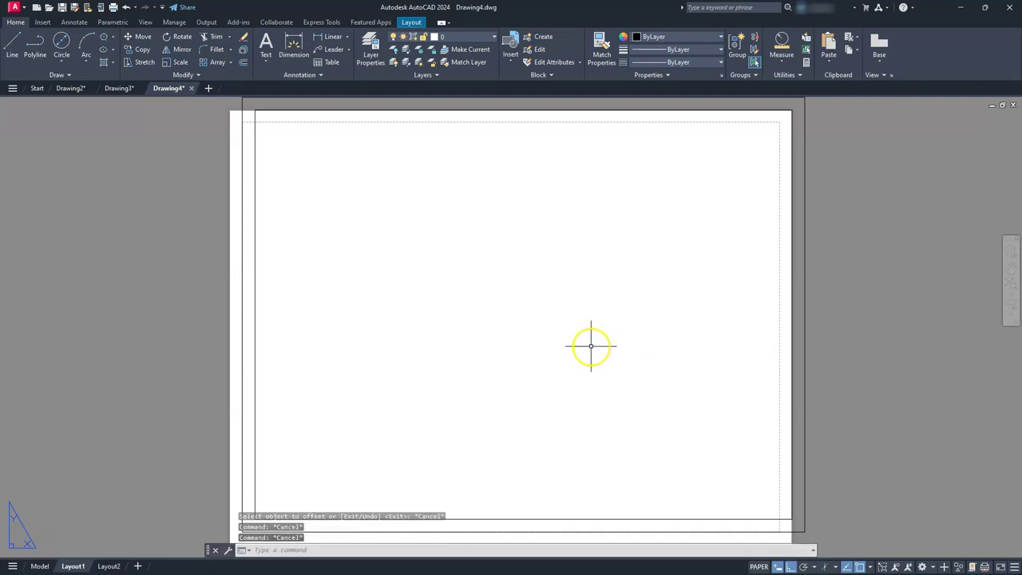
# Create a front base view from model space at a scale of 3/8" = 1'-0" and place it in the sheet's lower-left area
pyautogui.scroll(-2, 590, 345)
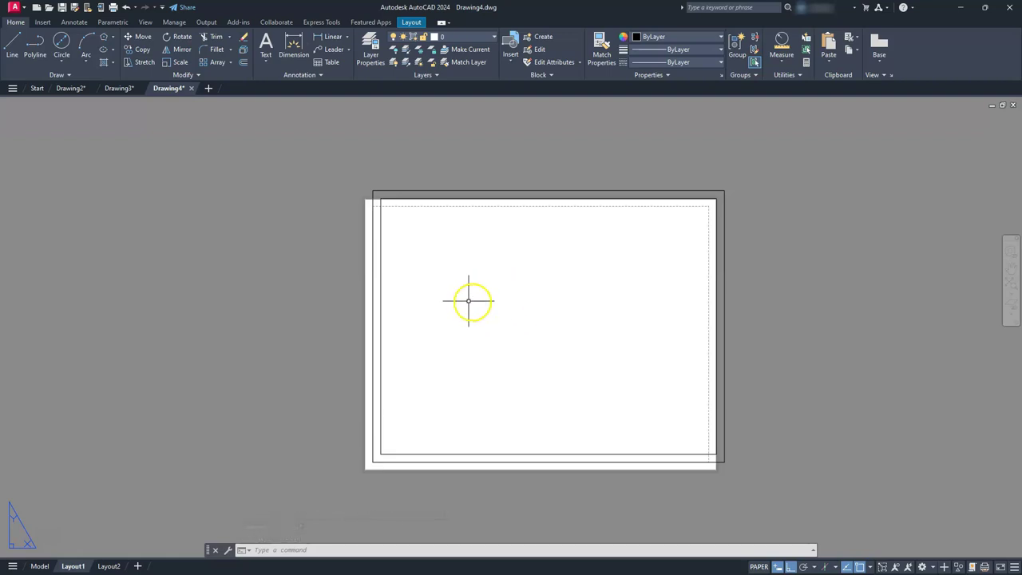
pyautogui.click(876, 64)
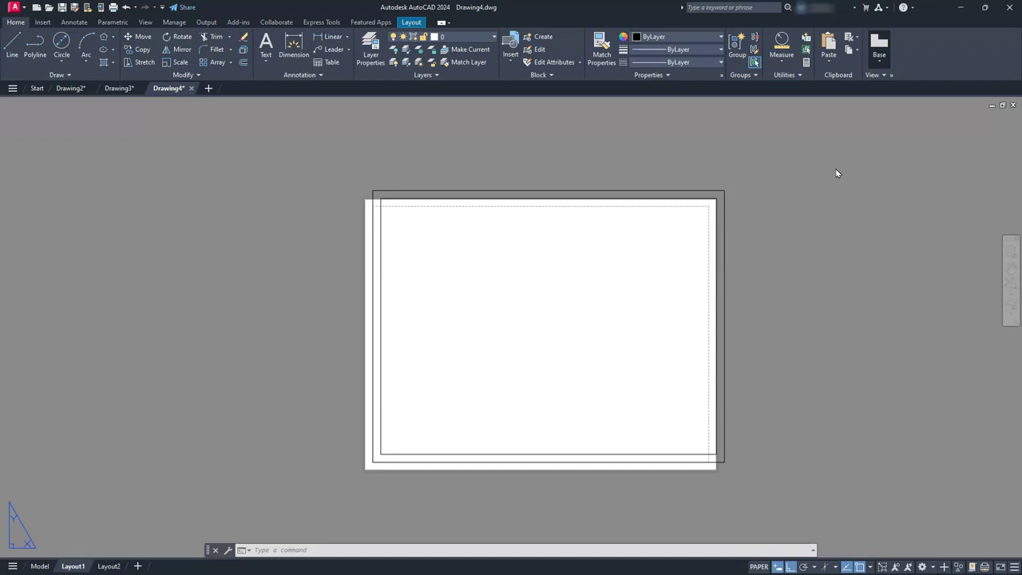
pyautogui.click(592, 301)
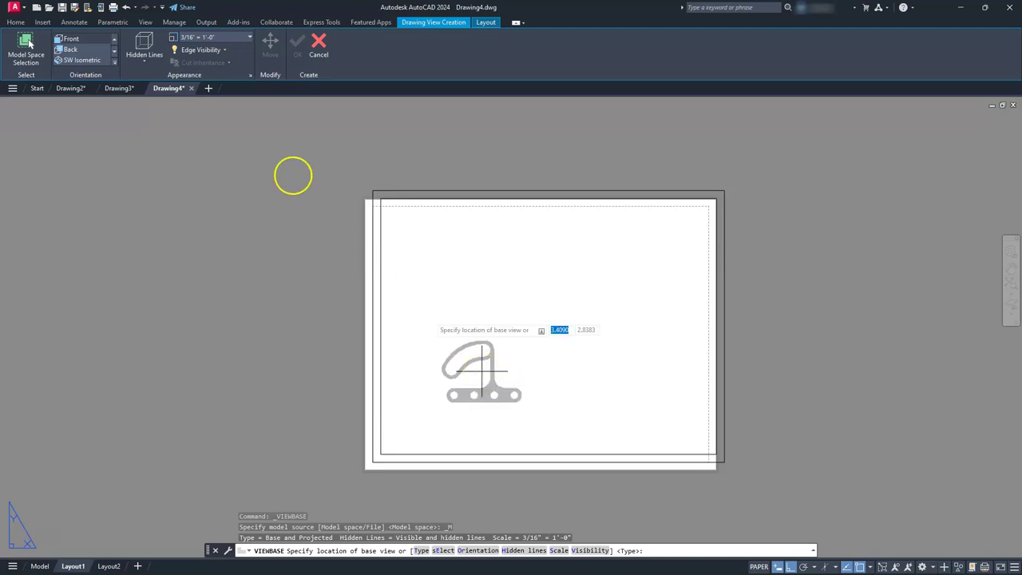
pyautogui.click(248, 40)
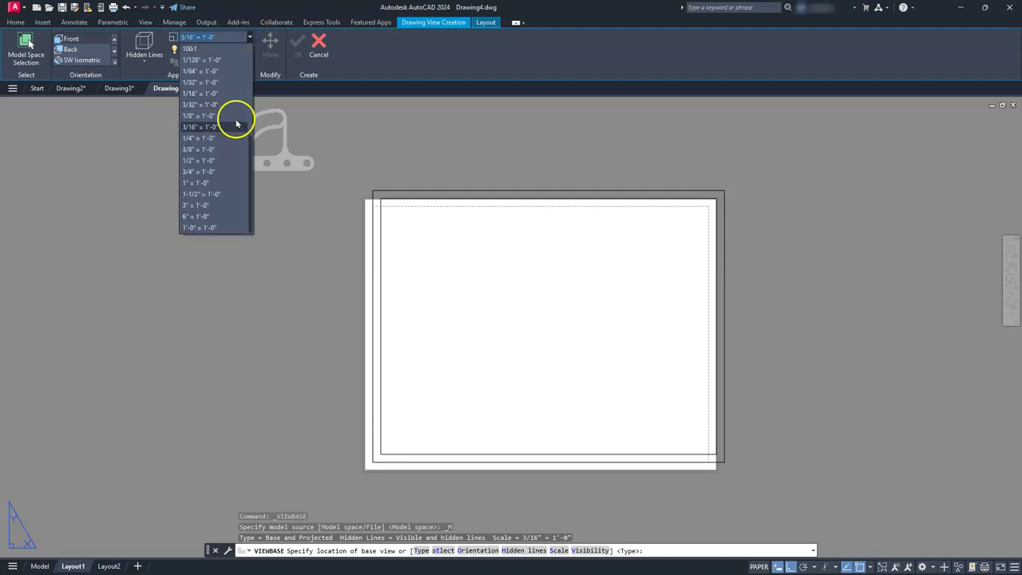
pyautogui.click(221, 141)
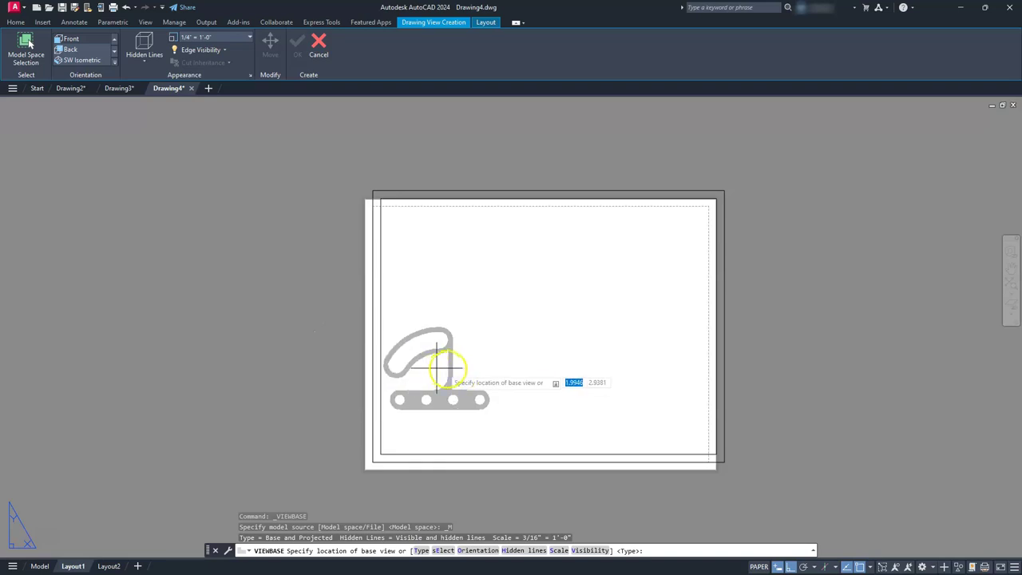
pyautogui.click(249, 39)
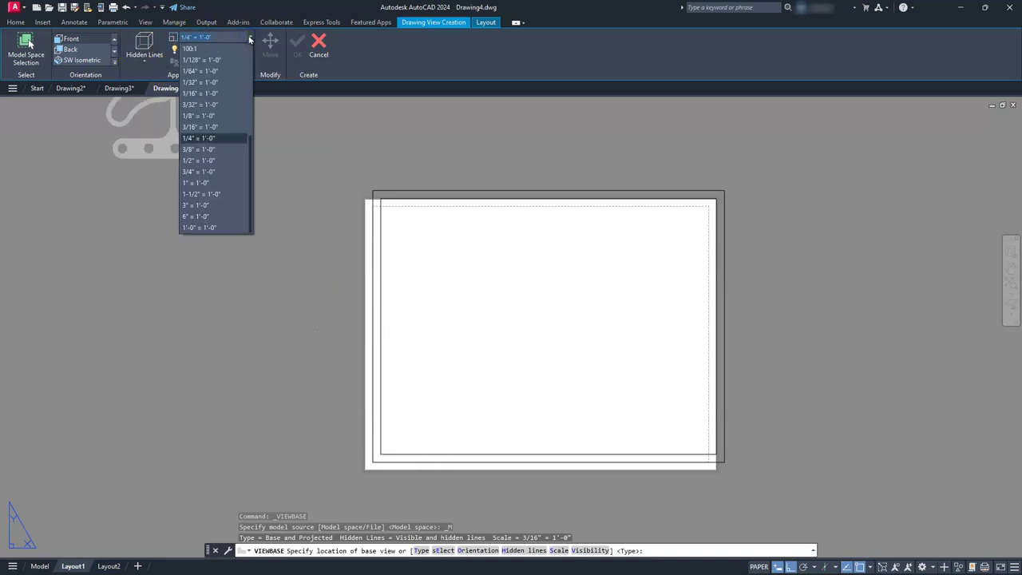
pyautogui.click(200, 149)
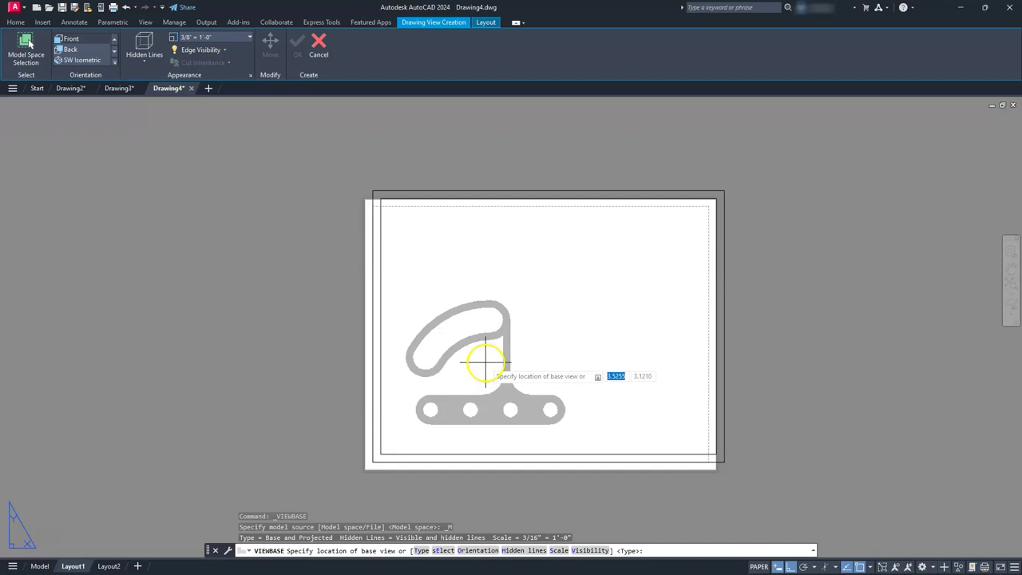
pyautogui.click(486, 364)
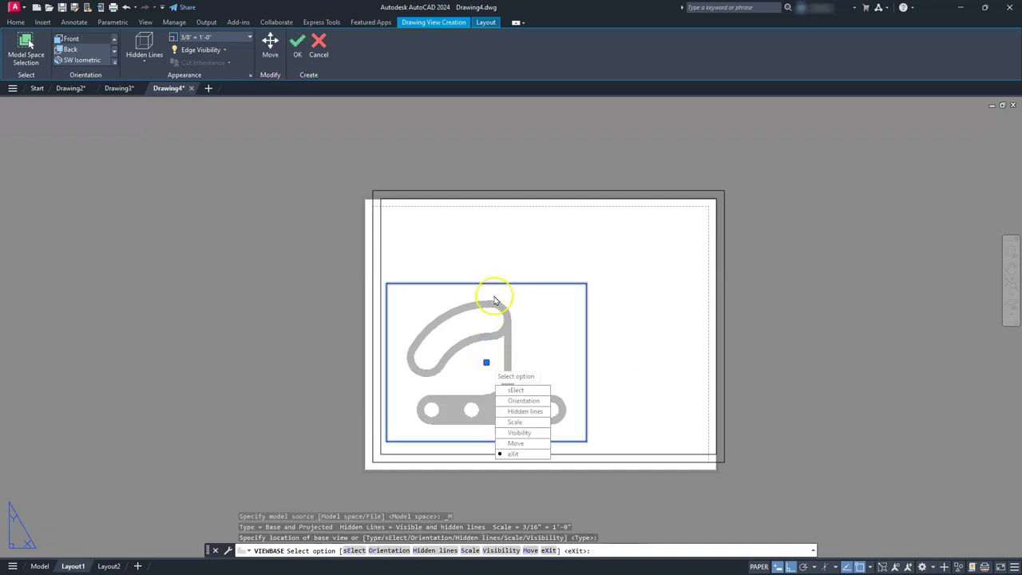
pyautogui.press('Return')
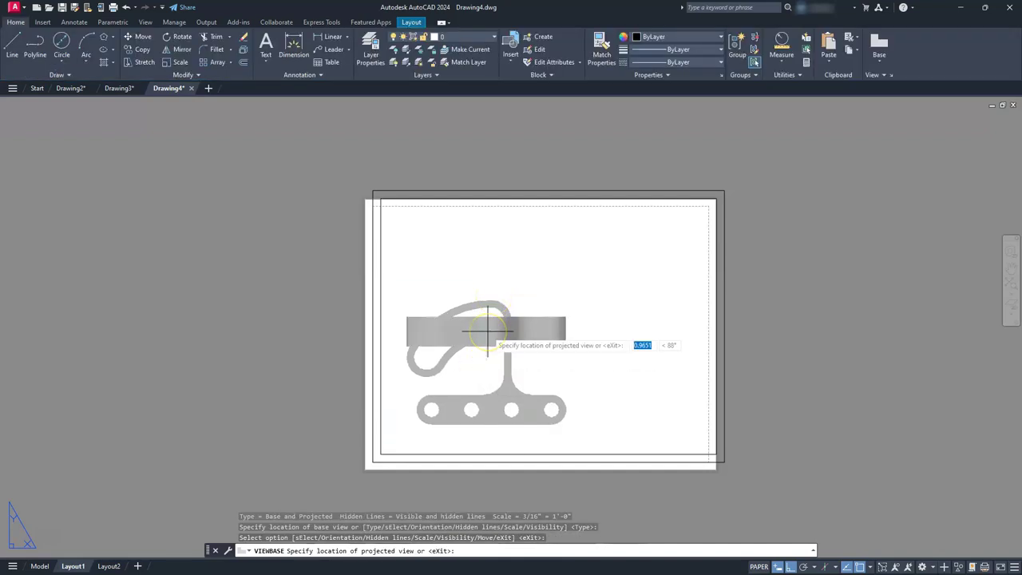
# Place a projected top view above the base view and a projected isometric view in the sheet's upper-right area
pyautogui.click(479, 234)
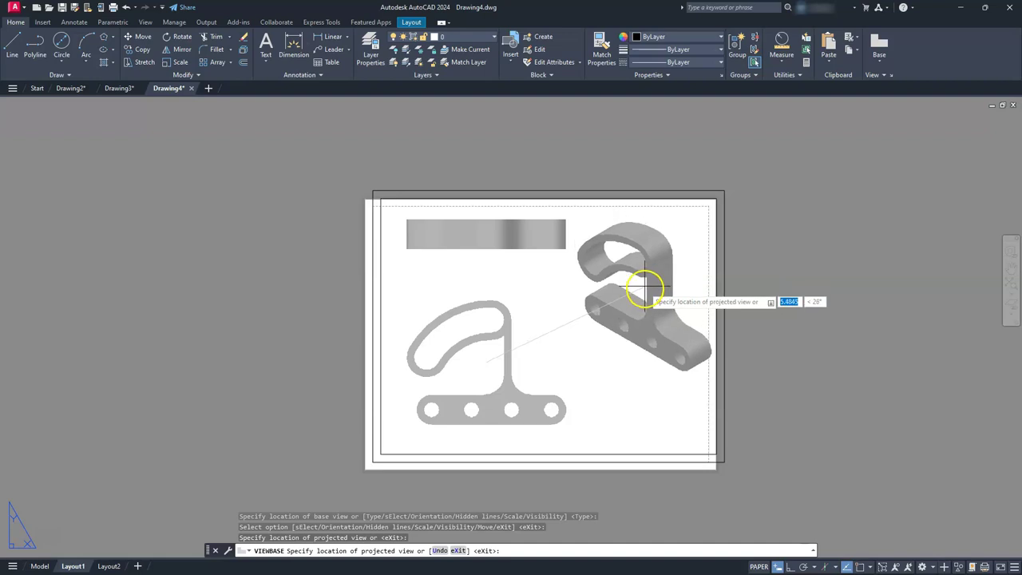
pyautogui.click(644, 283)
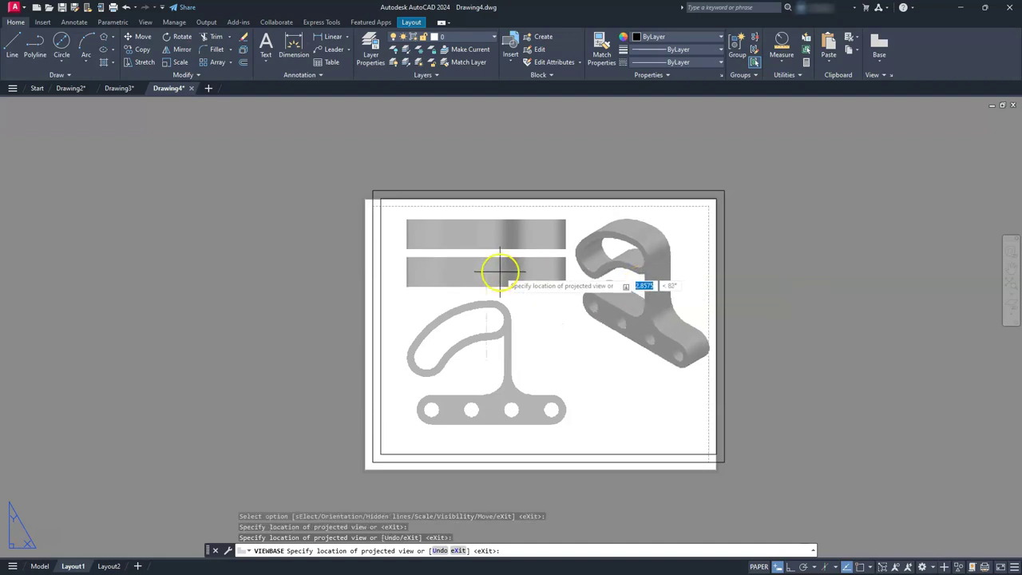
pyautogui.click(499, 271)
pyautogui.press('Return')
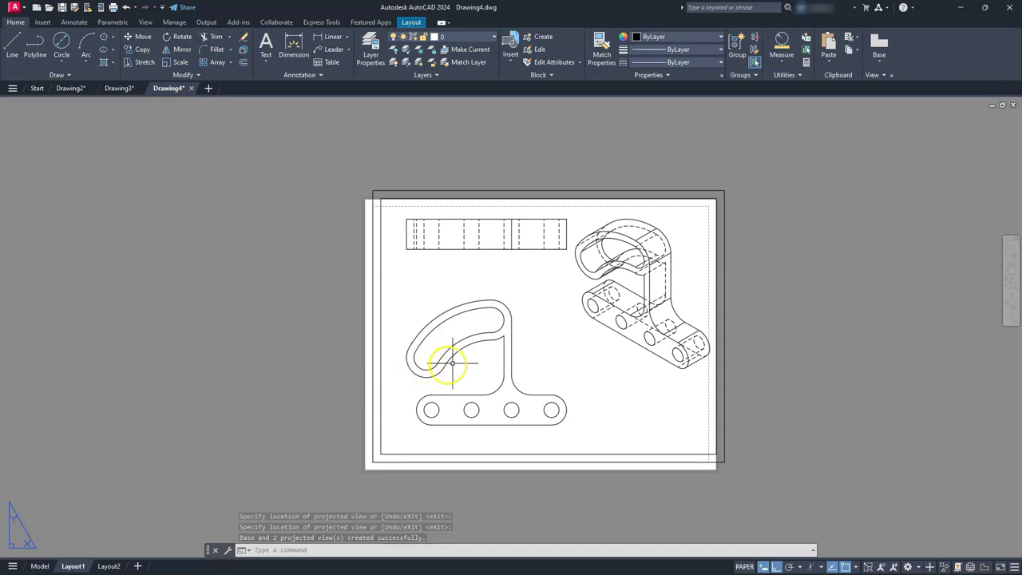
# Edit the isometric view and set its scale to 1/4" = 1'-0"
pyautogui.click(600, 337)
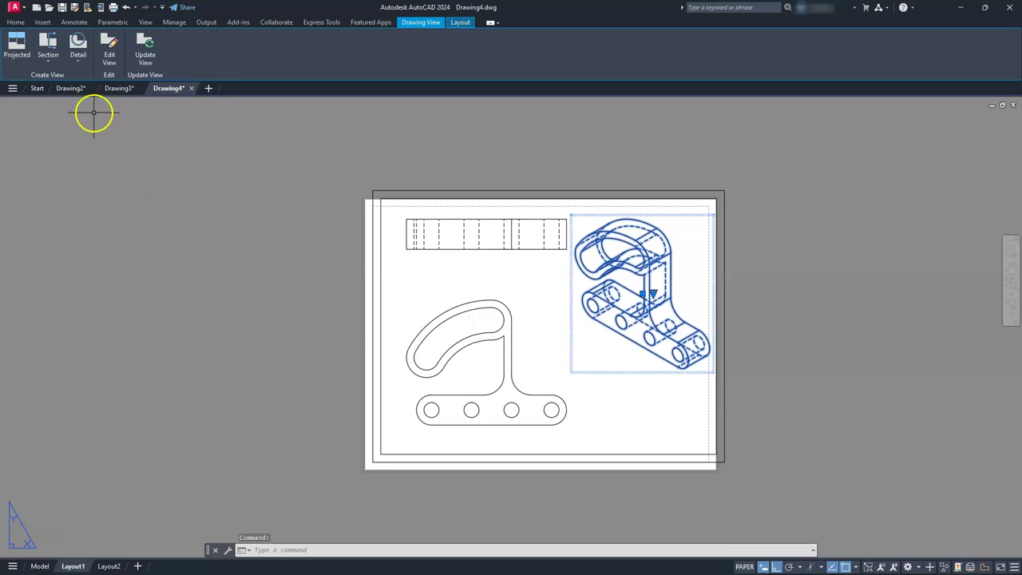
pyautogui.click(109, 47)
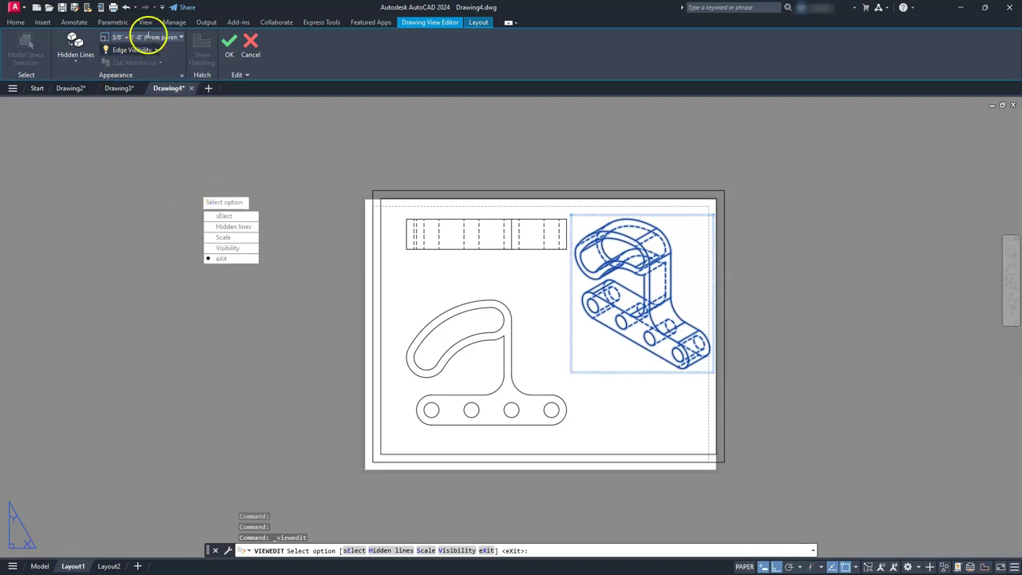
pyautogui.click(180, 38)
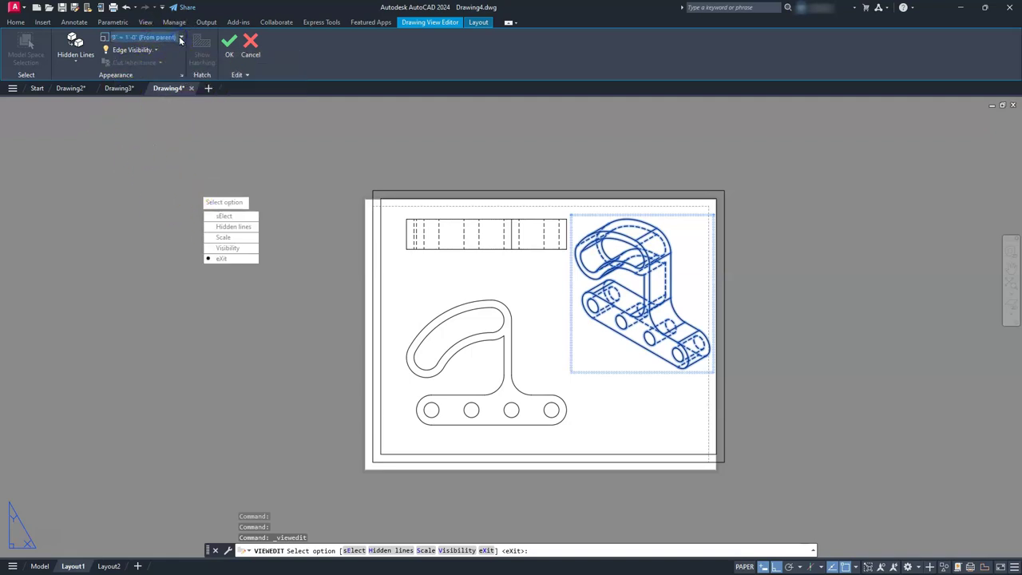
pyautogui.click(181, 38)
pyautogui.scroll(-2, 148, 157)
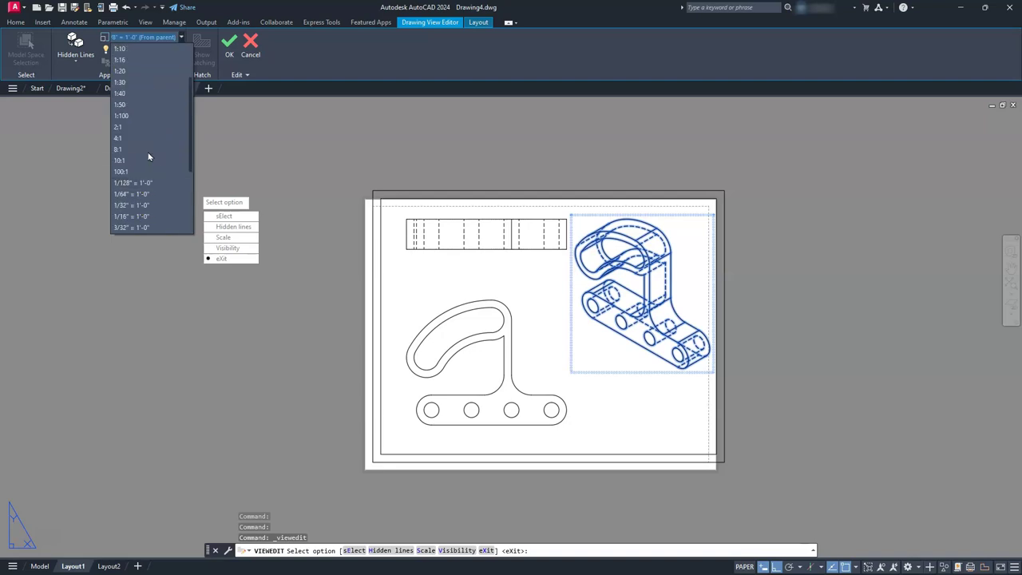
pyautogui.scroll(-1, 148, 156)
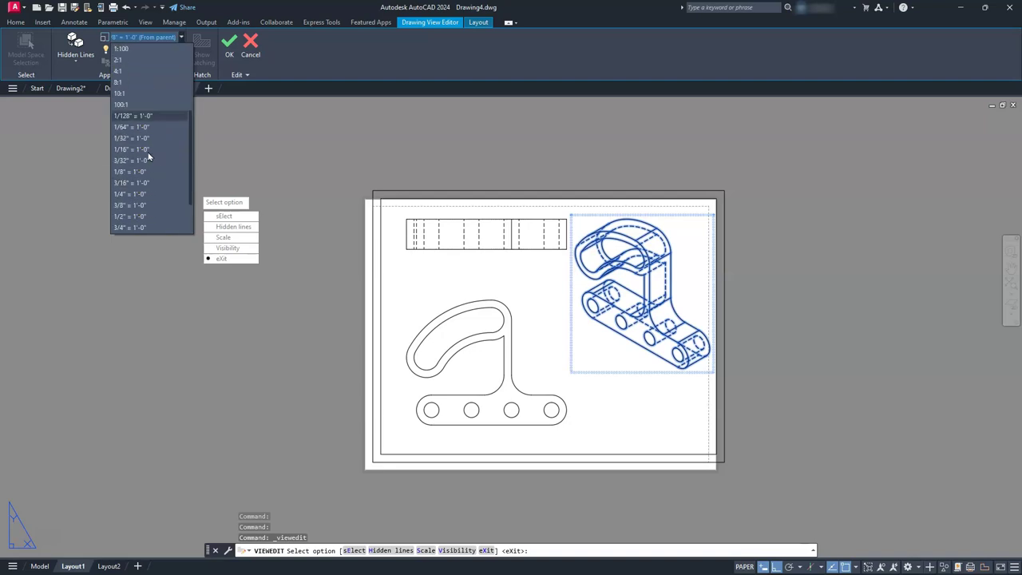
pyautogui.click(133, 198)
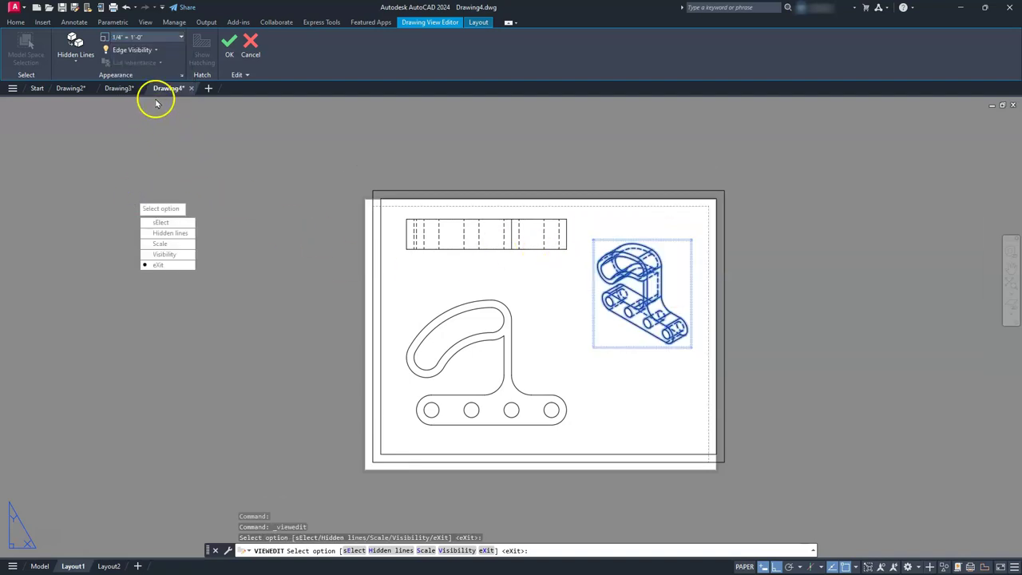
# Display the isometric view as shaded with visible lines and accept the view edits
pyautogui.click(75, 62)
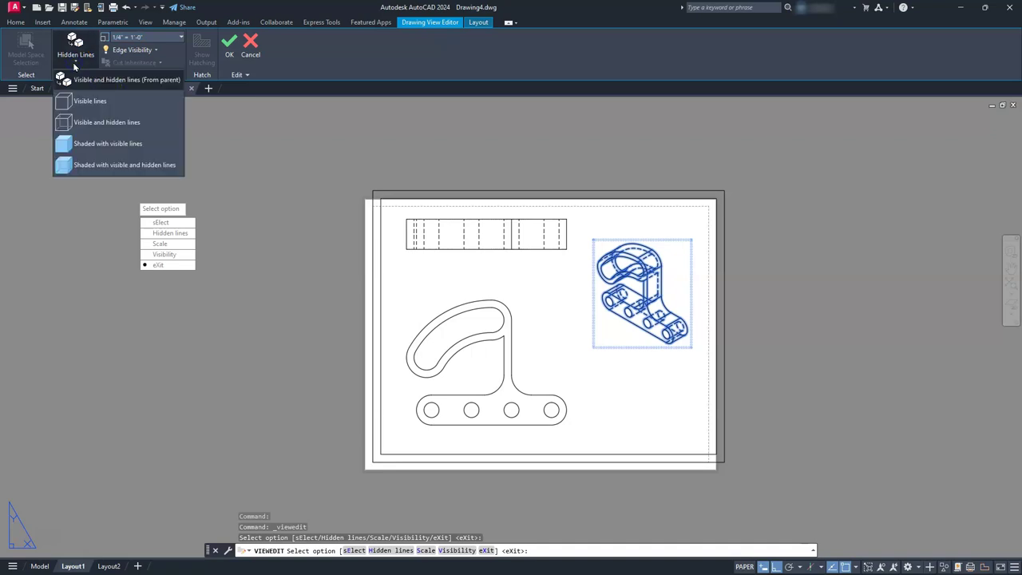
pyautogui.click(112, 144)
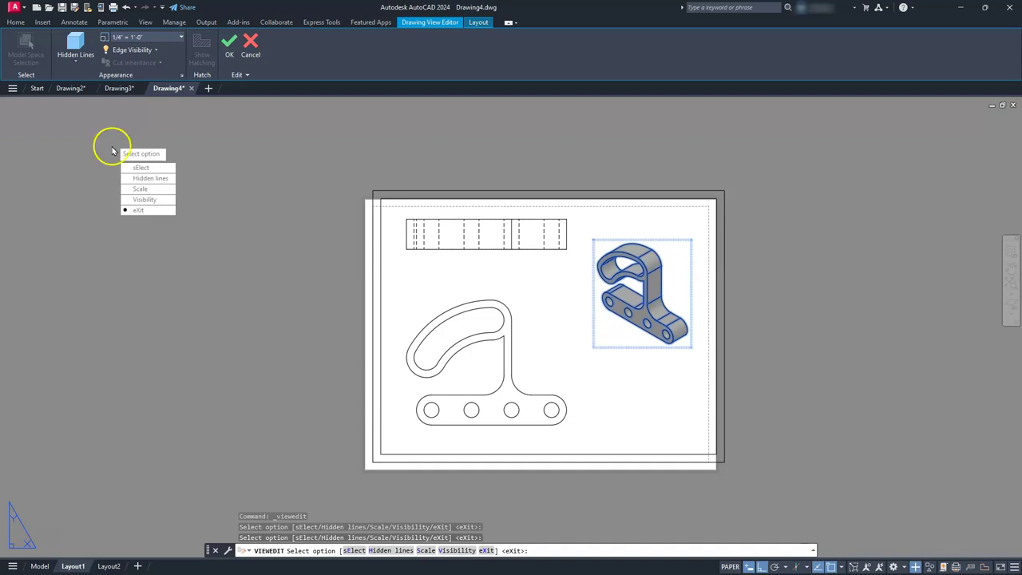
pyautogui.click(228, 54)
# Add center marks to the base's two rounded end arcs and its two middle holes in the front view
pyautogui.moveTo(429, 354); pyautogui.dragTo(505, 277, button='middle')
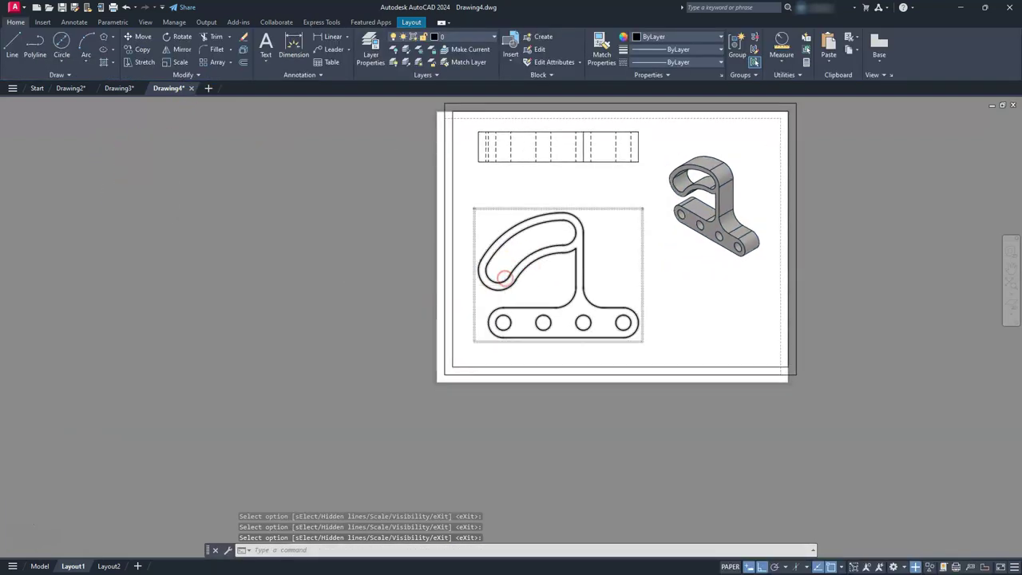
pyautogui.scroll(4, 504, 279)
pyautogui.scroll(-2, 505, 287)
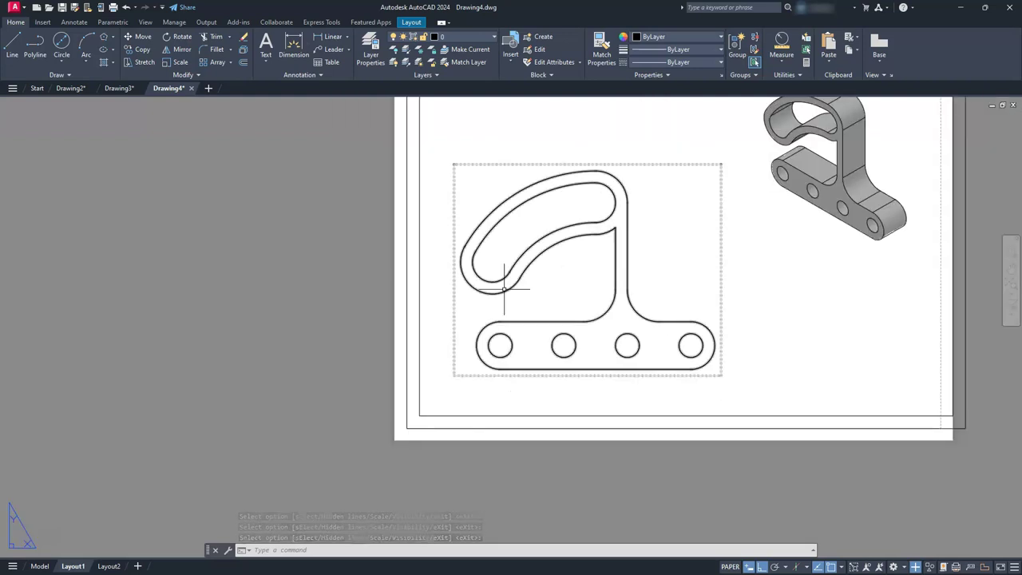
pyautogui.click(481, 316)
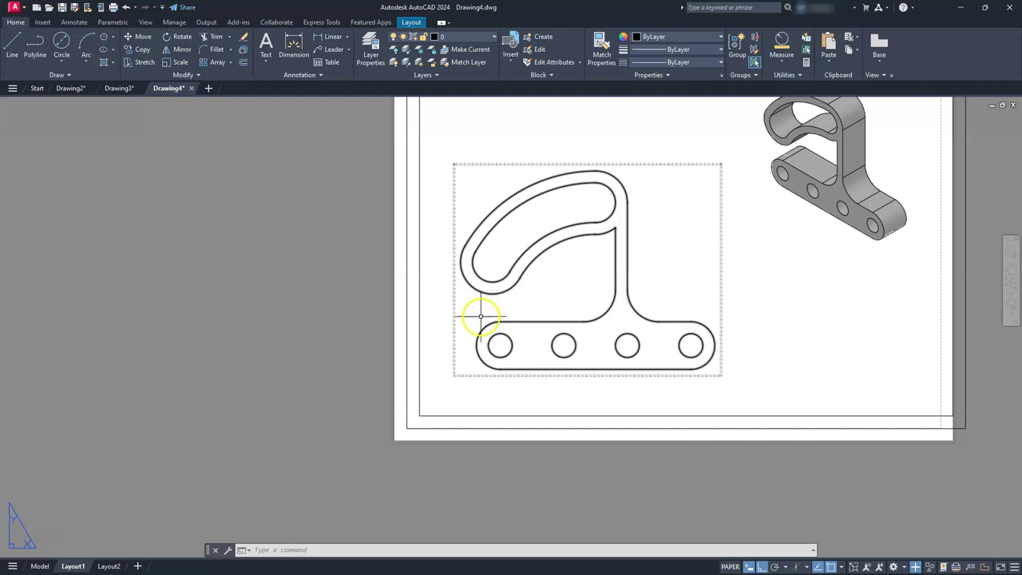
pyautogui.rightClick(354, 141)
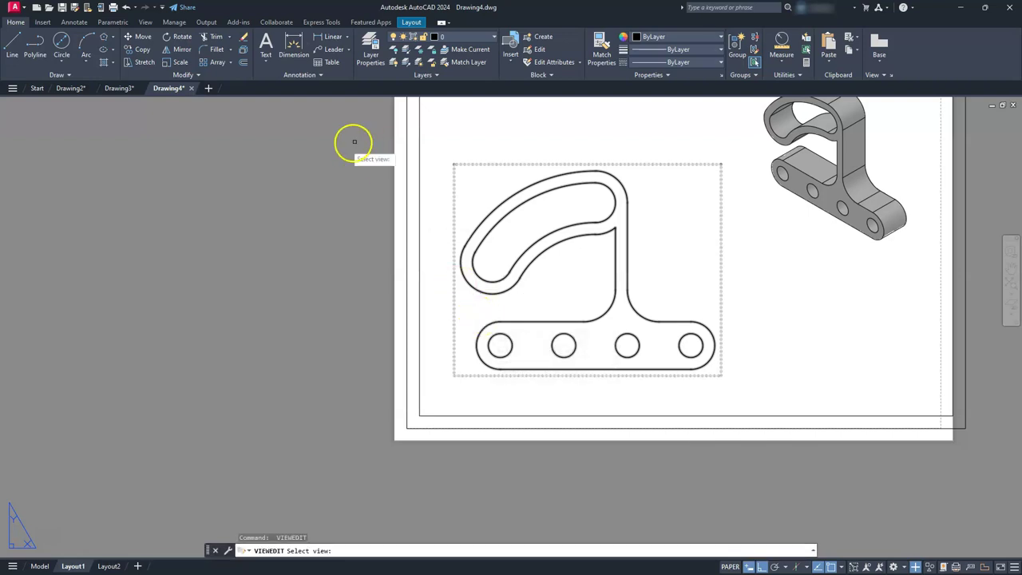
pyautogui.click(77, 23)
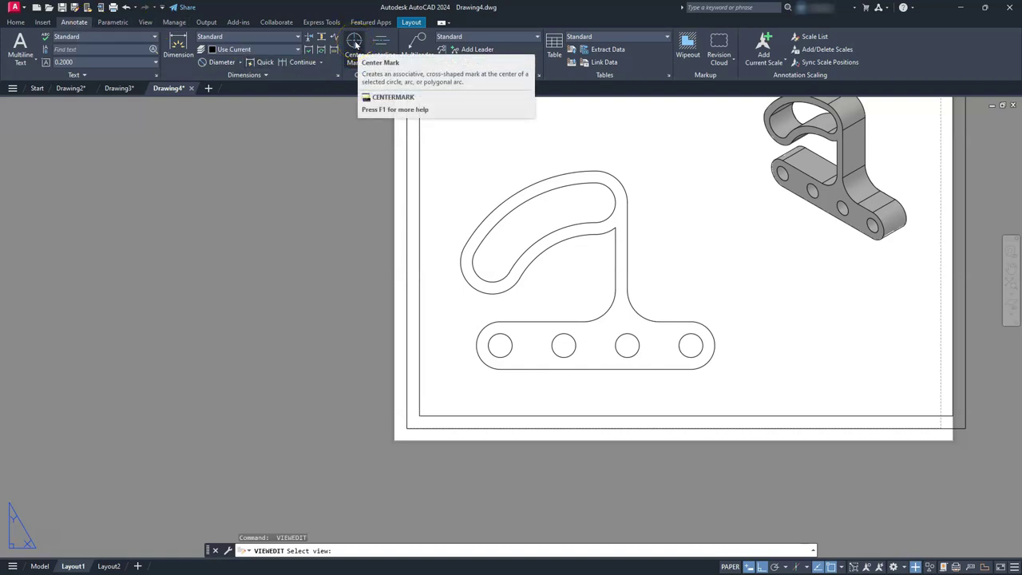
pyautogui.click(356, 44)
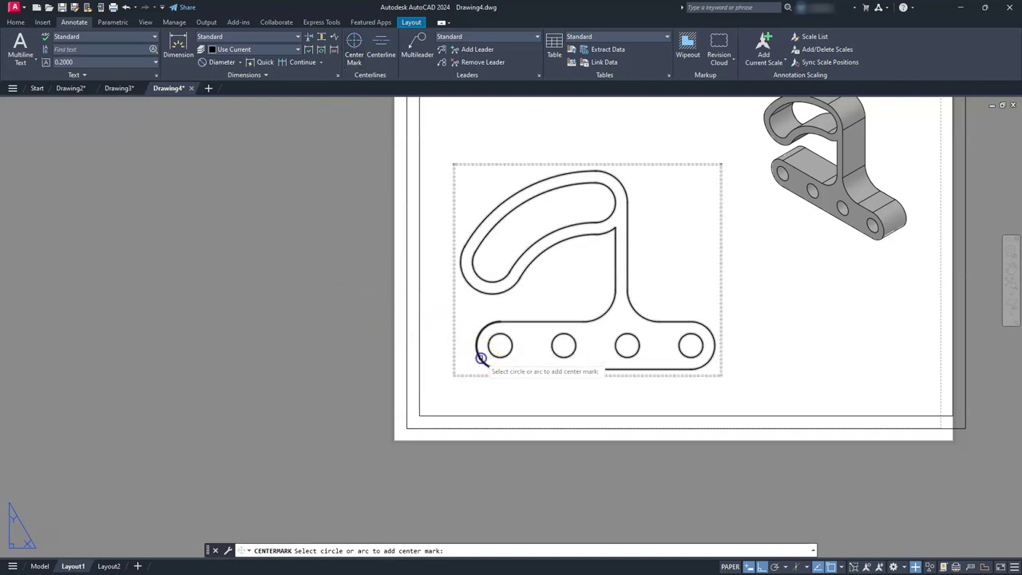
pyautogui.click(481, 358)
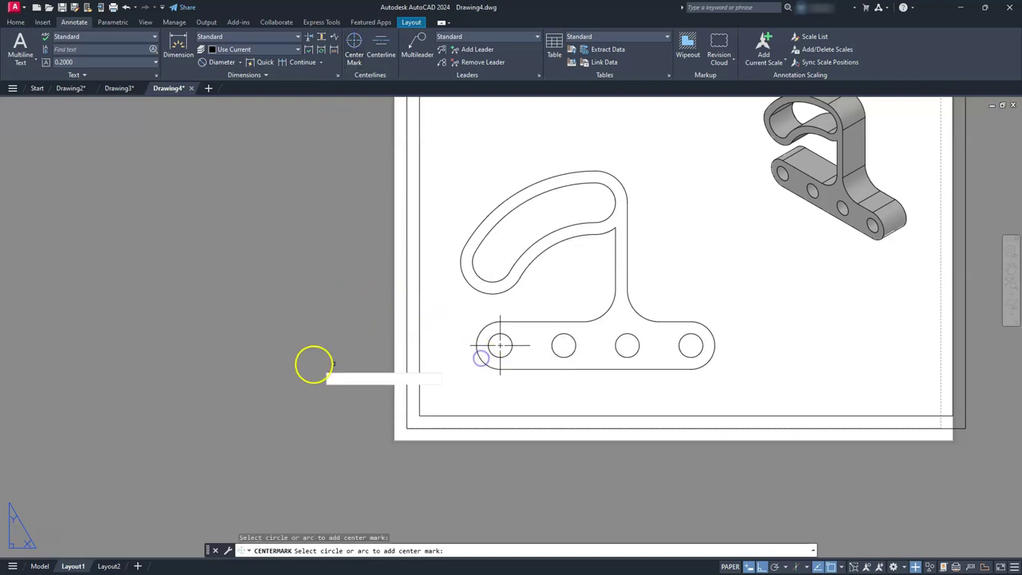
pyautogui.click(717, 355)
pyautogui.click(626, 351)
pyautogui.click(563, 359)
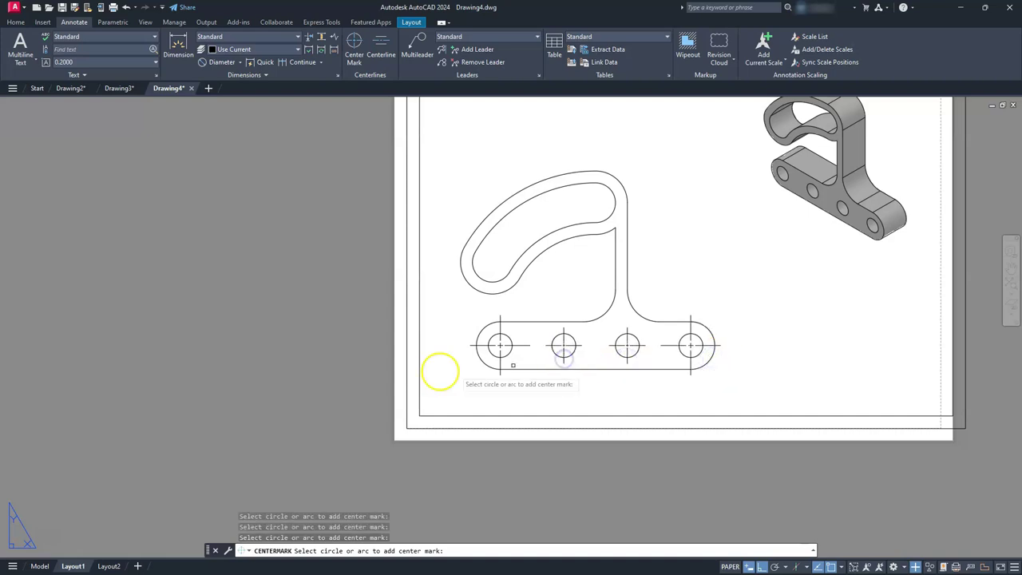
# Add center marks to the rounded arcs at both ends of the curved slotted arm in the front view
pyautogui.click(464, 278)
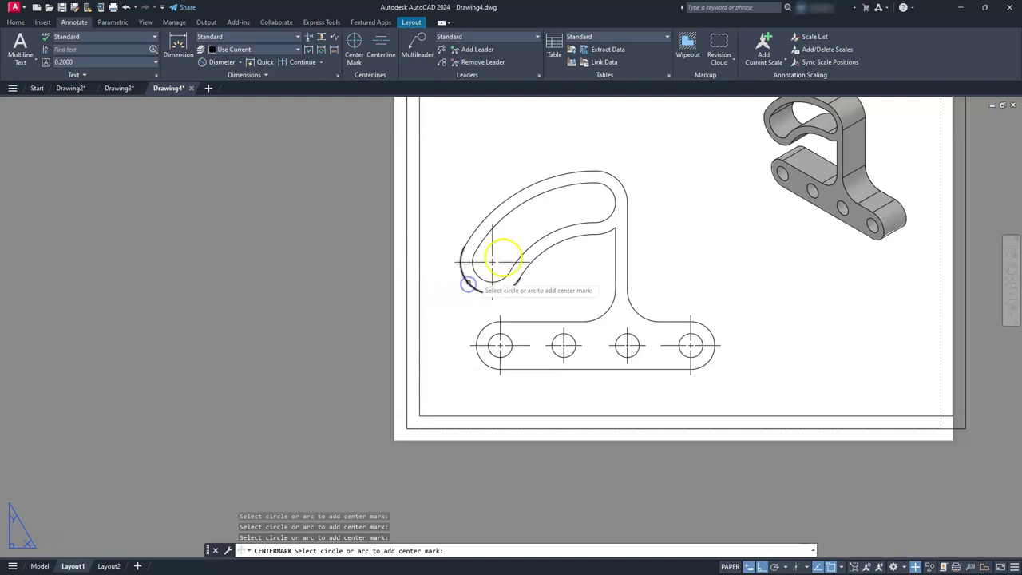
pyautogui.click(621, 184)
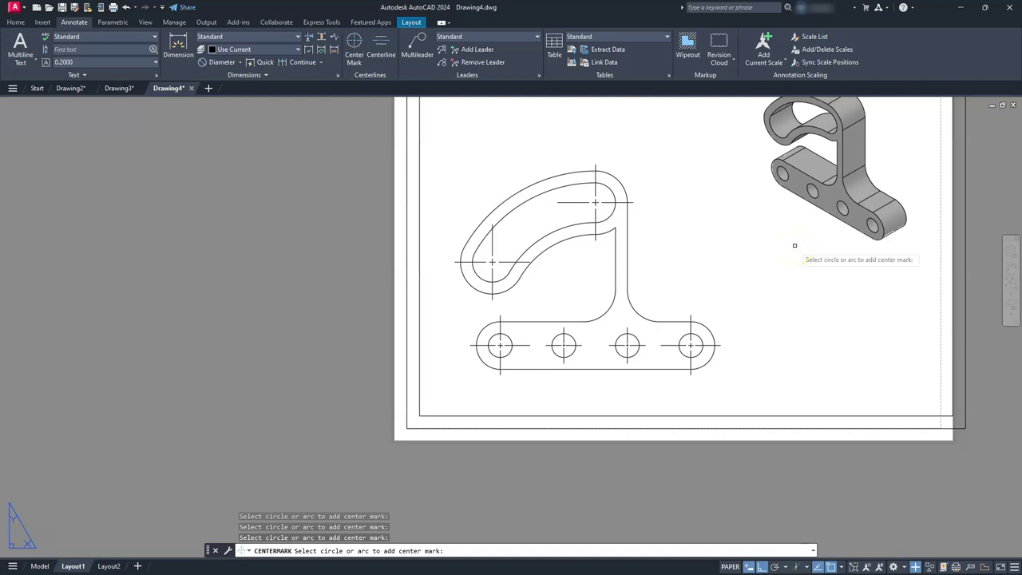
pyautogui.press('Escape')
pyautogui.press('Escape')
pyautogui.press('Escape')
# Modify the Standard dimension style to suppress trailing zeros in linear dimensions
pyautogui.moveTo(766, 206); pyautogui.dragTo(791, 382, button='middle')
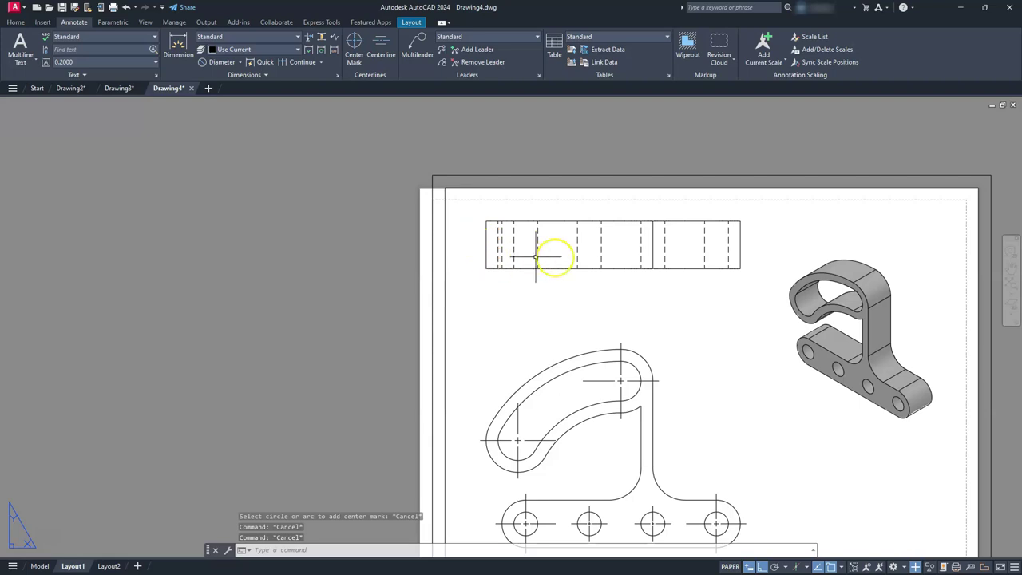
pyautogui.moveTo(741, 254)
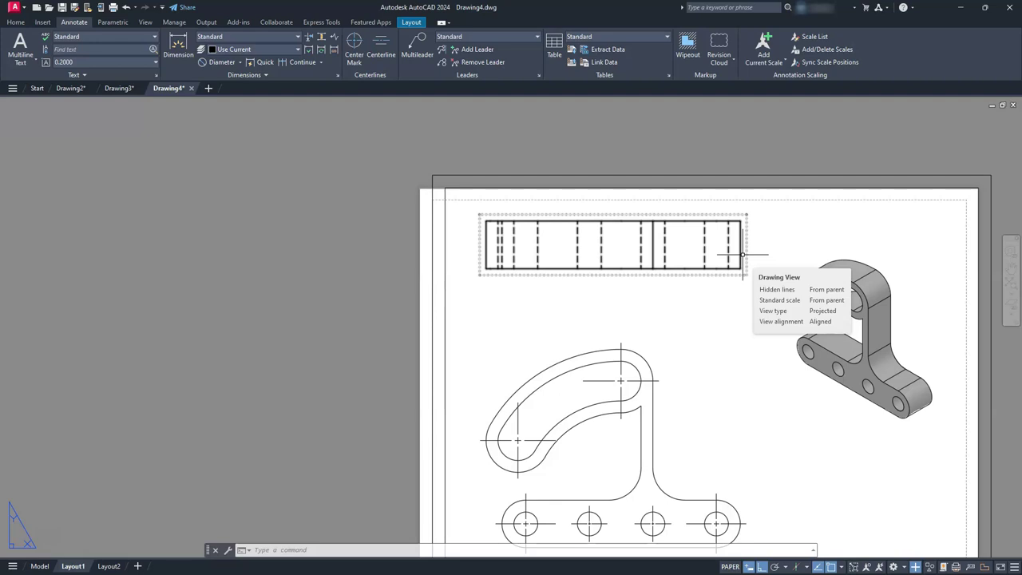
pyautogui.moveTo(725, 354); pyautogui.dragTo(733, 334, button='middle')
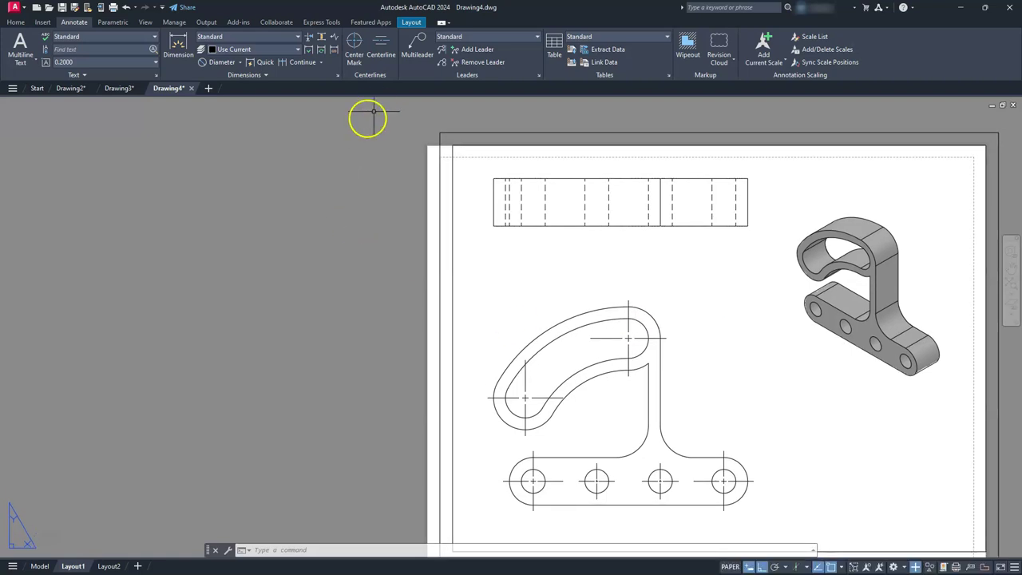
pyautogui.click(337, 76)
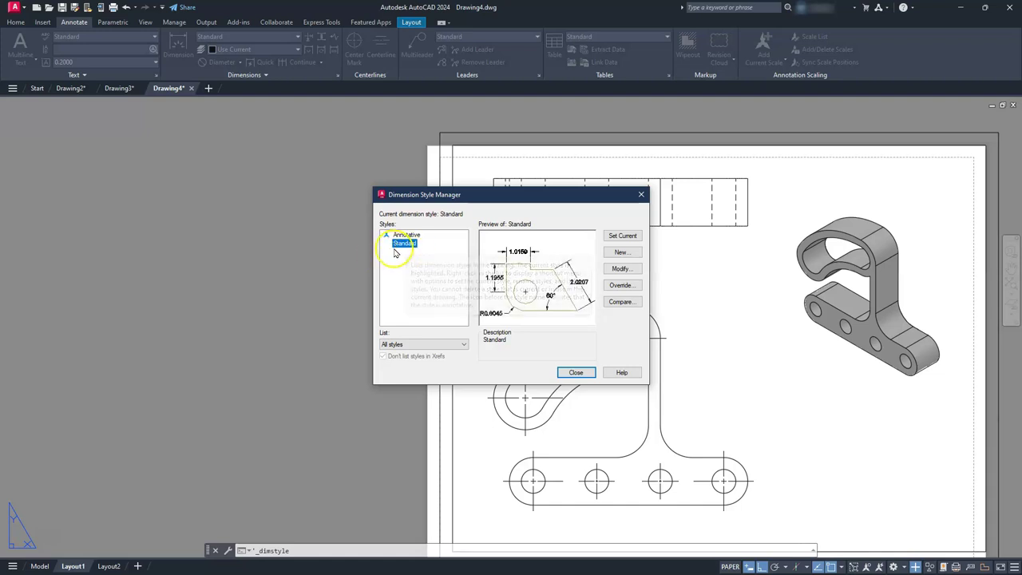
pyautogui.click(622, 269)
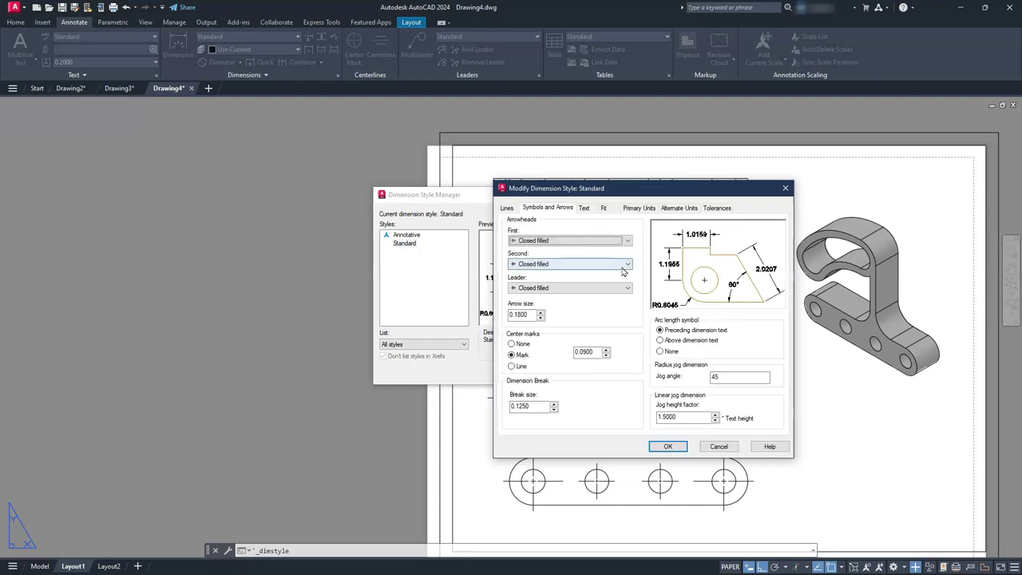
pyautogui.click(639, 207)
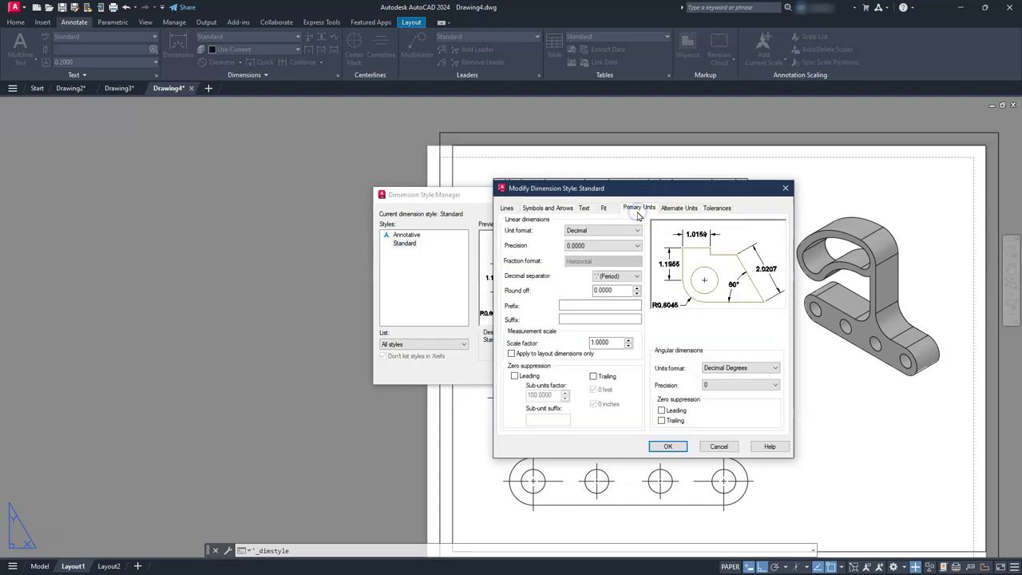
pyautogui.click(595, 377)
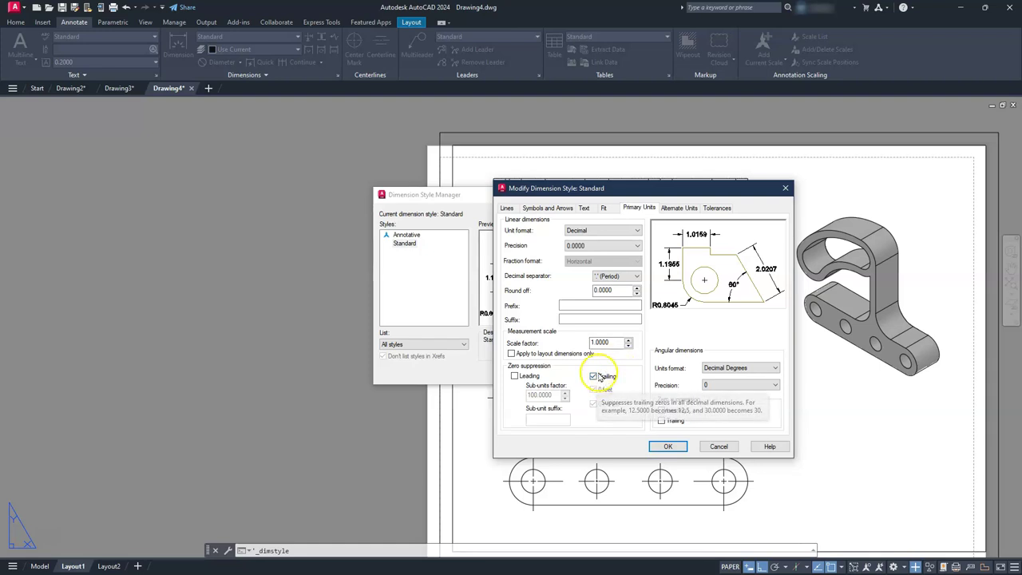
# Set the Standard style's text height to 0.125 and its center marks to None, and accept the style changes
pyautogui.click(604, 209)
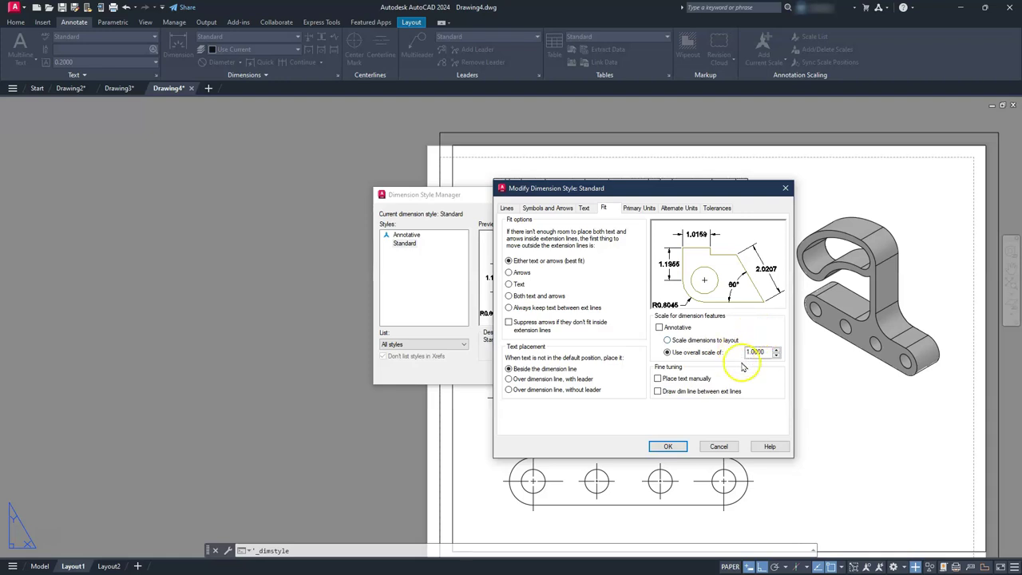
pyautogui.click(759, 352)
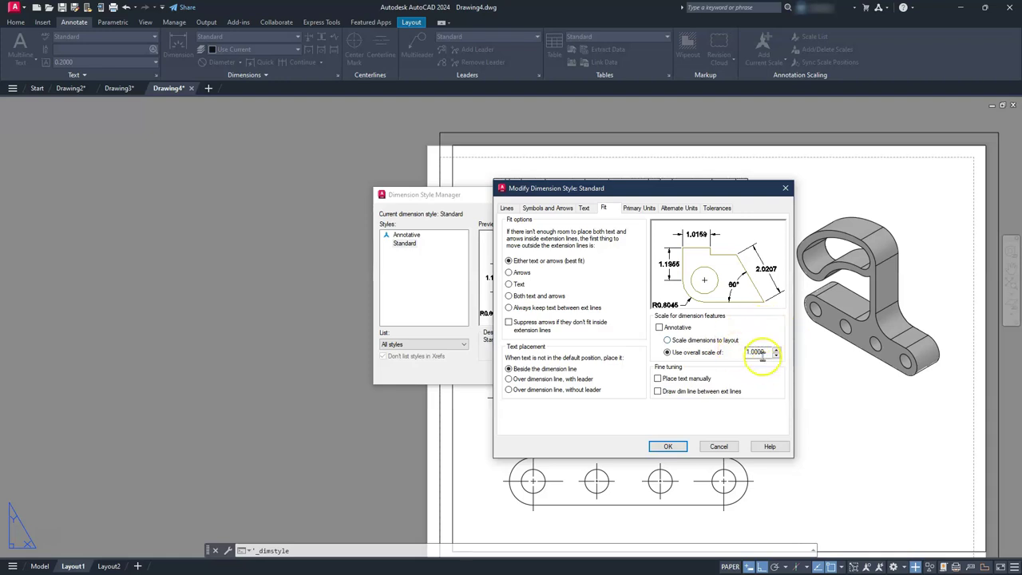
pyautogui.click(586, 209)
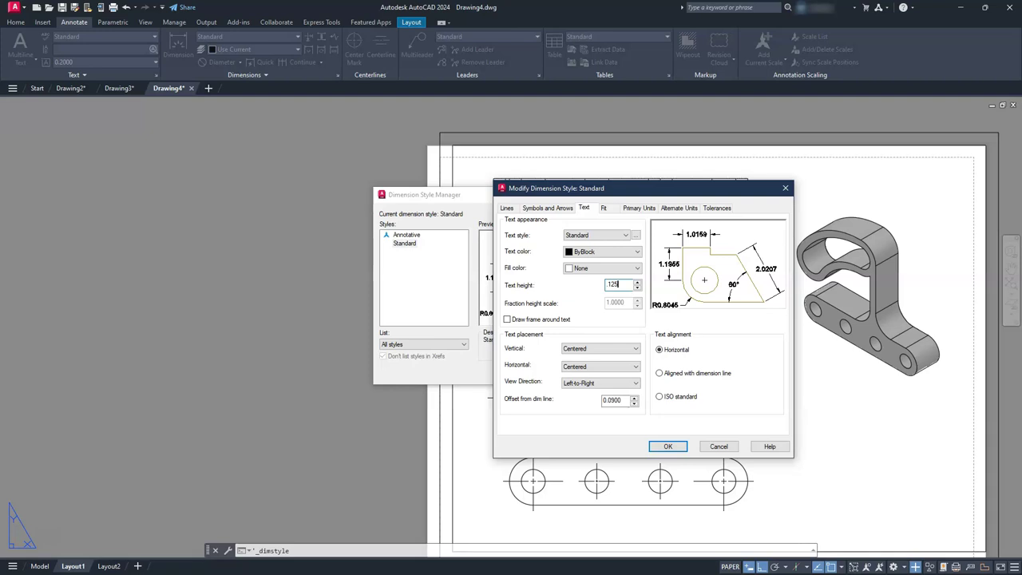
pyautogui.click(559, 209)
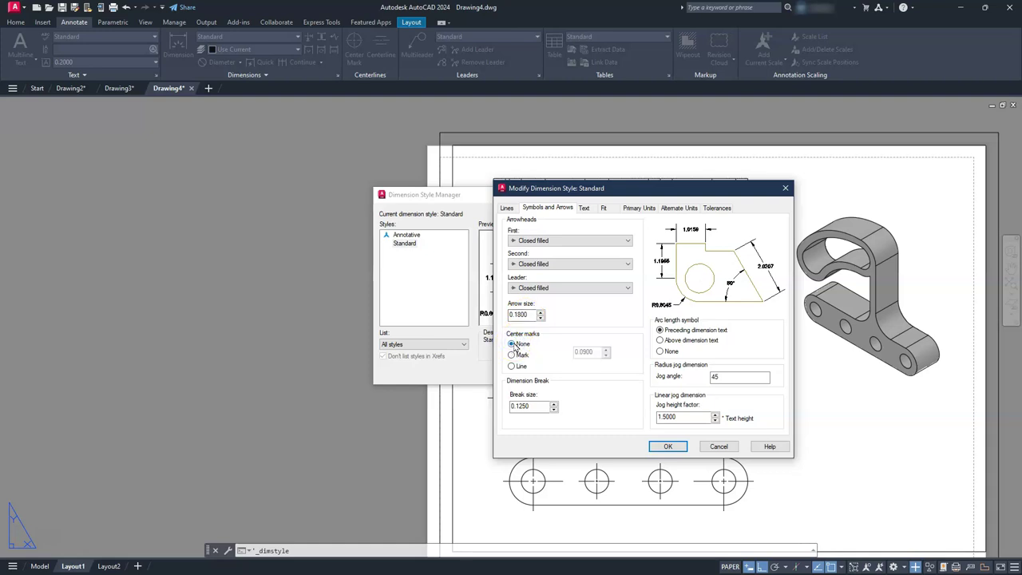
pyautogui.click(656, 446)
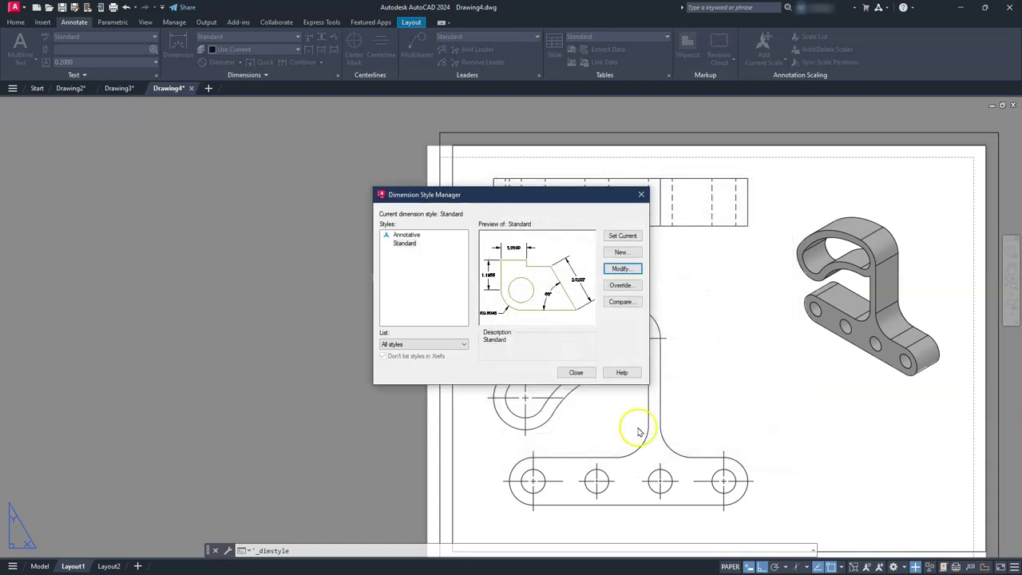
pyautogui.click(586, 375)
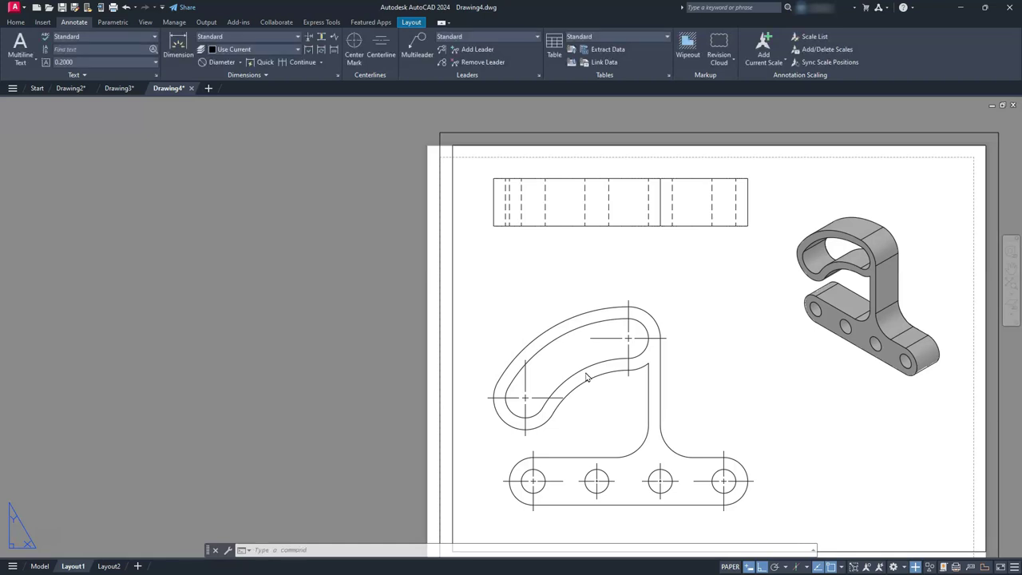
# Add a horizontal linear dimension between the center marks of the two outermost base holes, placed below the front view
pyautogui.moveTo(611, 439); pyautogui.dragTo(637, 335, button='middle')
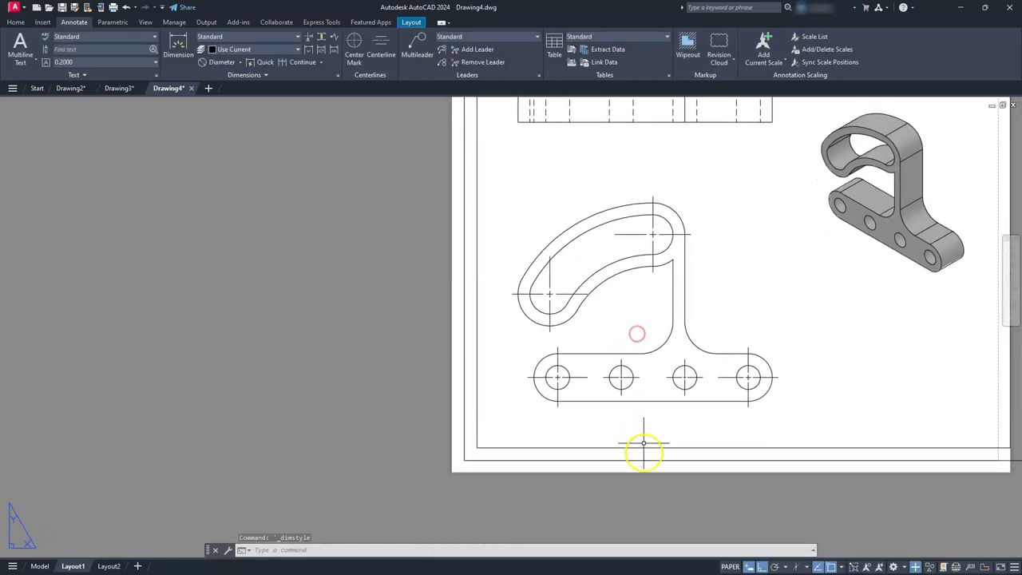
pyautogui.scroll(4, 642, 471)
pyautogui.moveTo(692, 438); pyautogui.dragTo(596, 448, button='middle')
pyautogui.moveTo(352, 269)
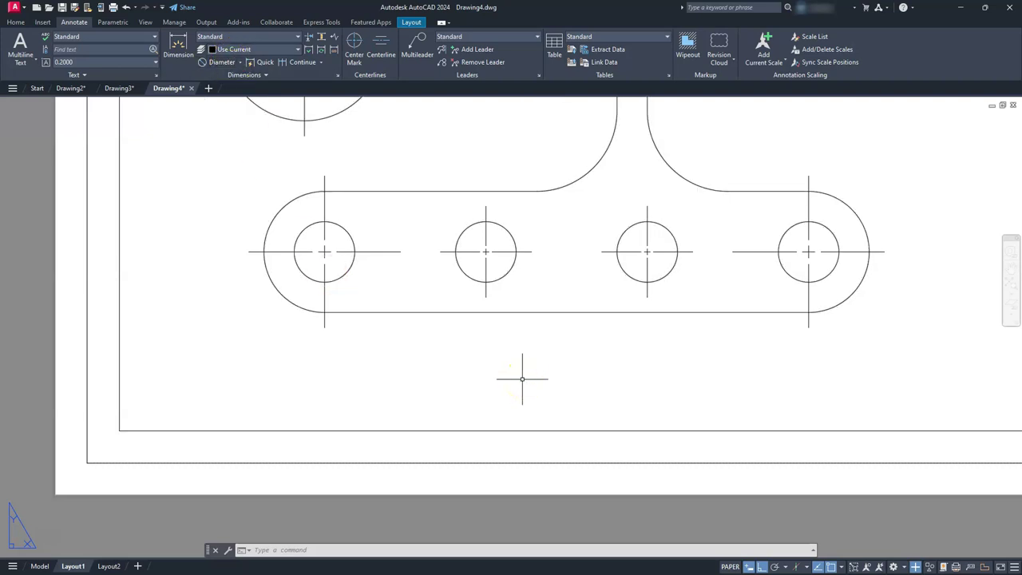
pyautogui.write('D')
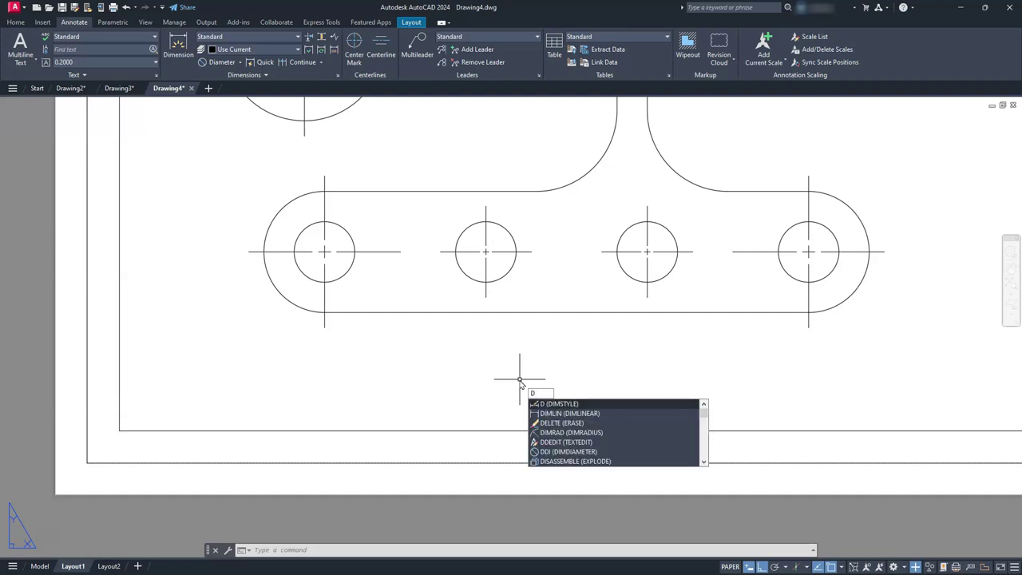
pyautogui.write('LI')
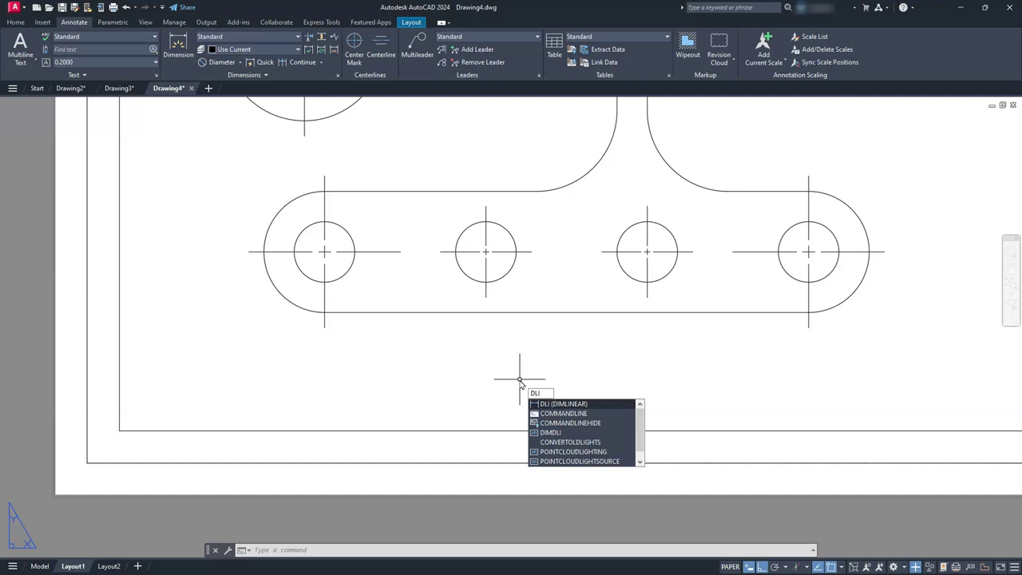
pyautogui.press('Return')
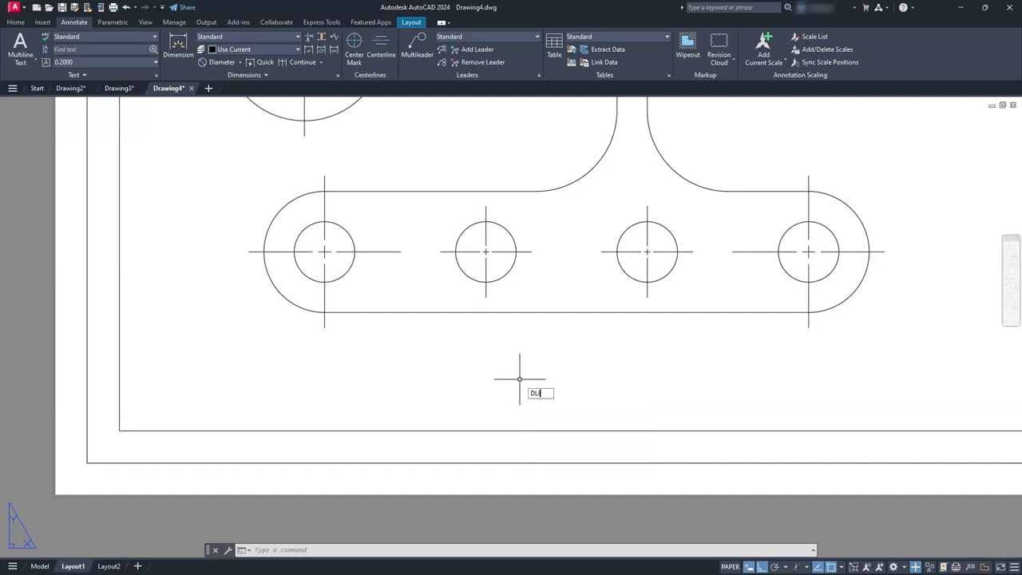
pyautogui.click(809, 326)
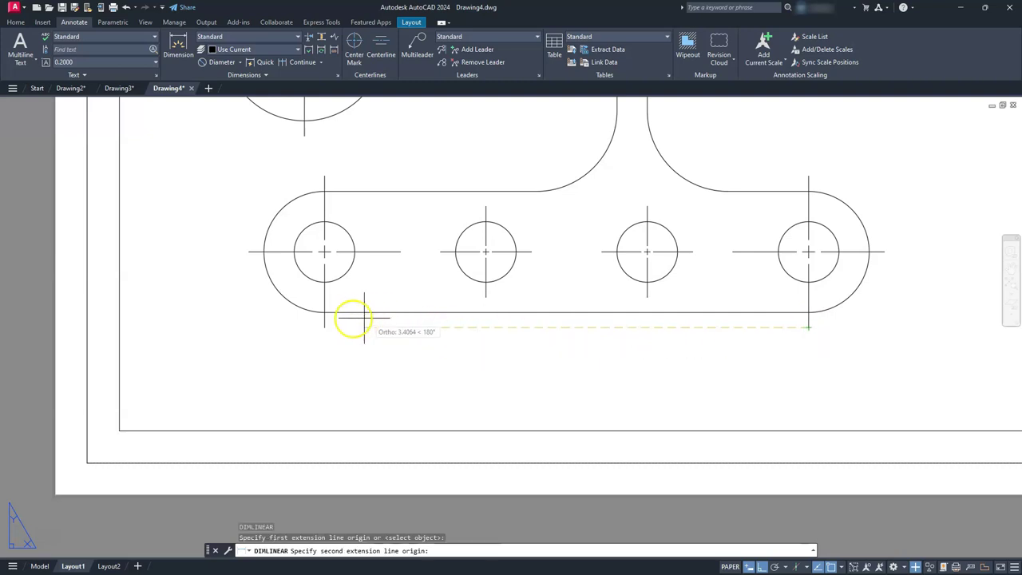
pyautogui.click(325, 327)
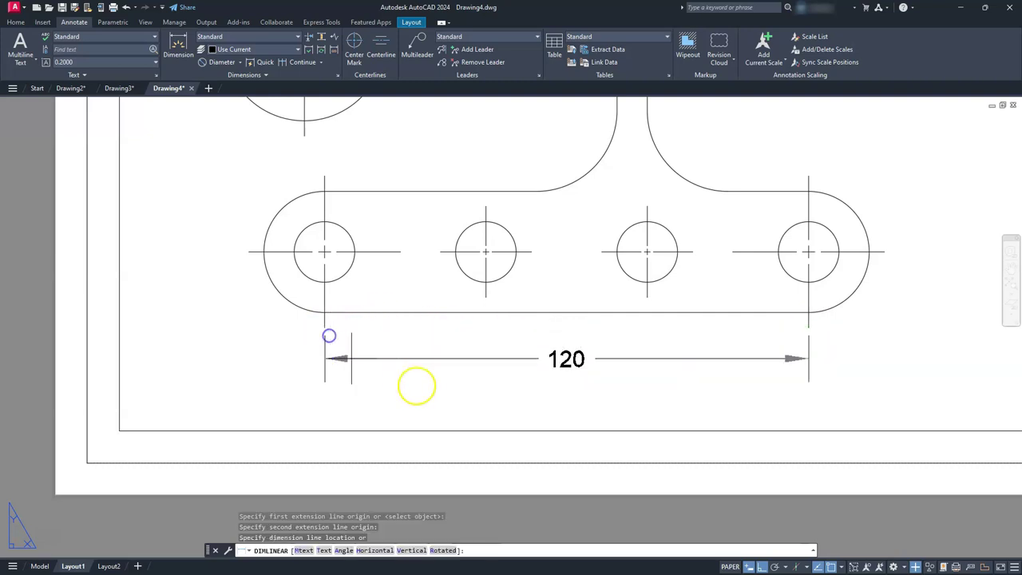
pyautogui.click(448, 401)
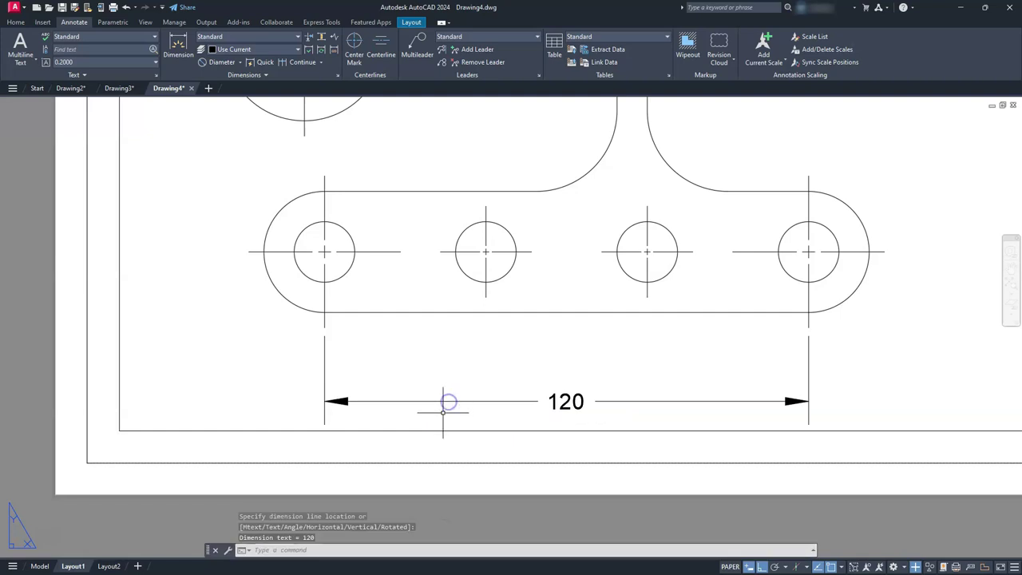
# Move the front view straight up slightly to leave more room between its dimension and the sheet's lower border
pyautogui.scroll(-5, 452, 404)
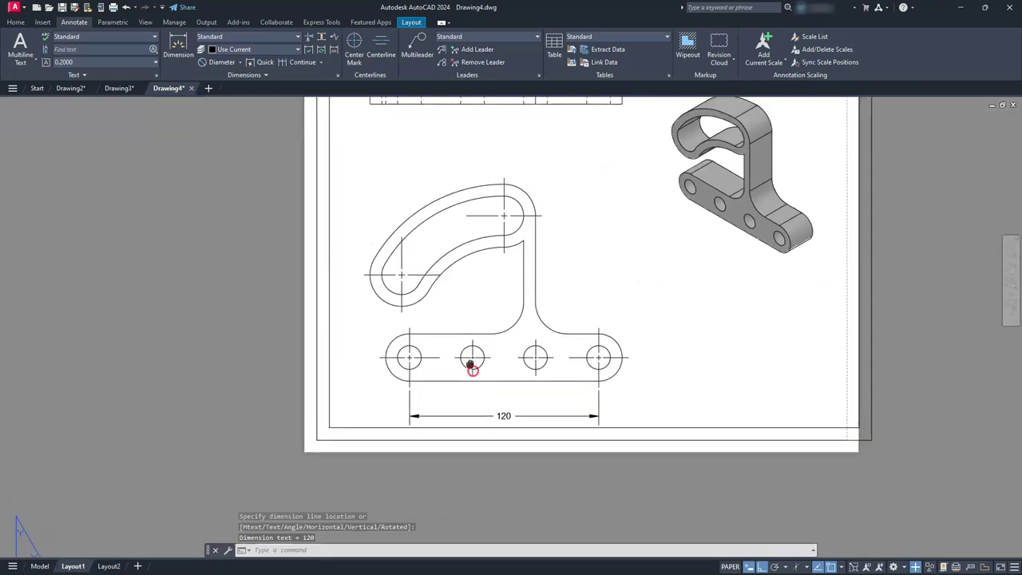
pyautogui.click(481, 330)
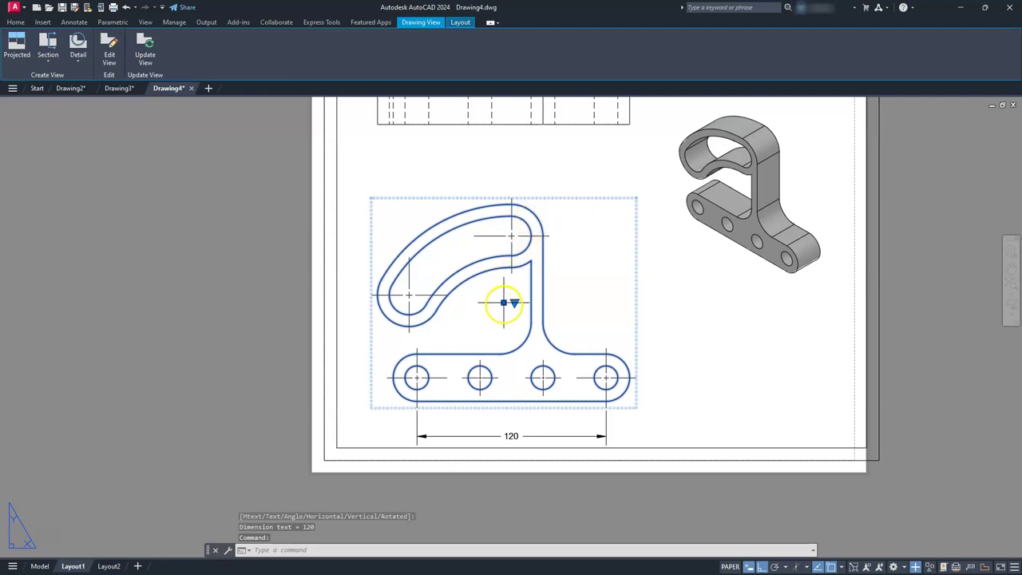
pyautogui.click(503, 302)
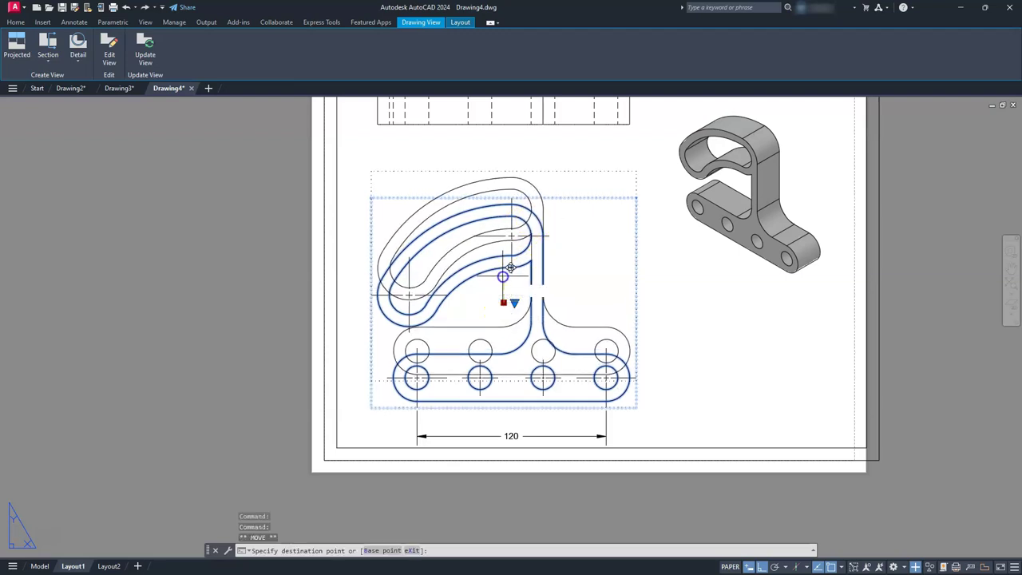
pyautogui.click(503, 277)
pyautogui.press('Escape')
pyautogui.press('Escape')
pyautogui.press('Escape')
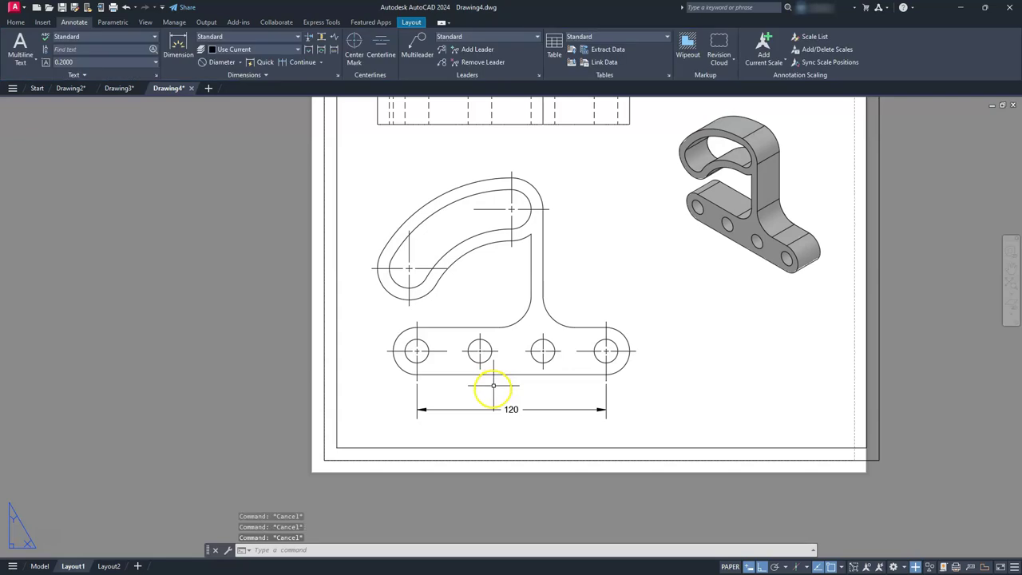
# Move the dimension line of the overall hole spacing farther down, away from the front view's base
pyautogui.click(468, 409)
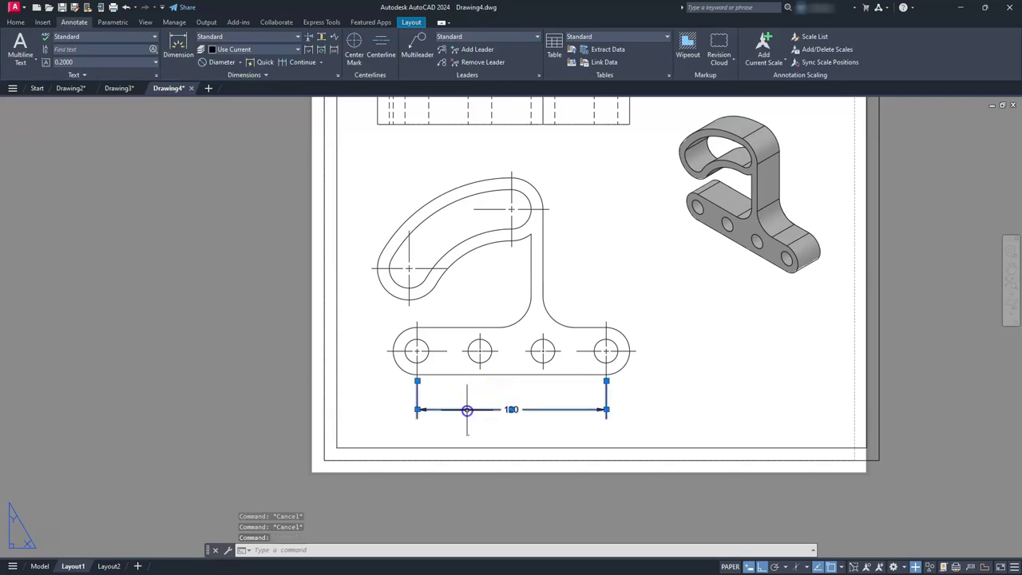
pyautogui.click(417, 410)
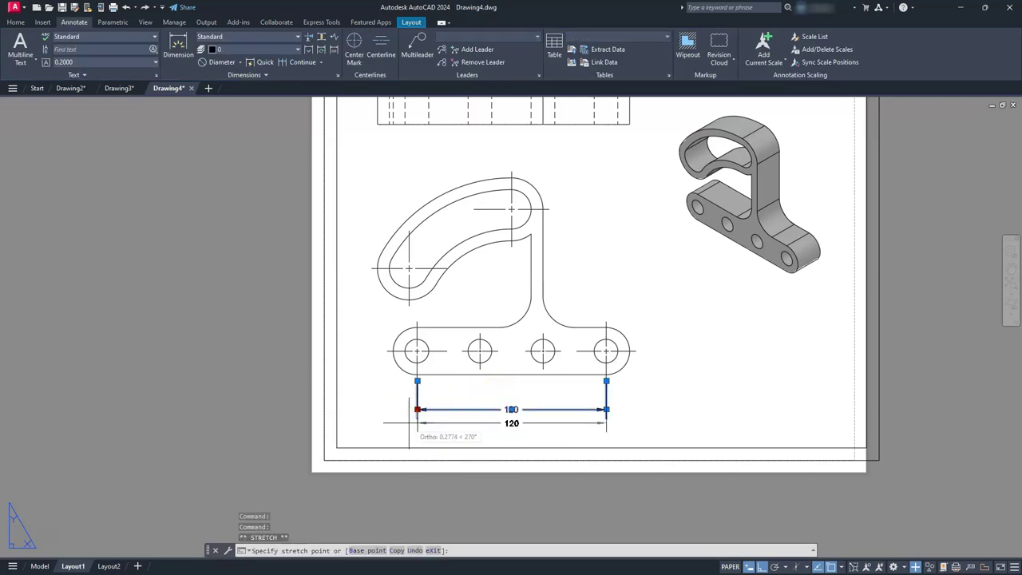
pyautogui.scroll(5, 483, 404)
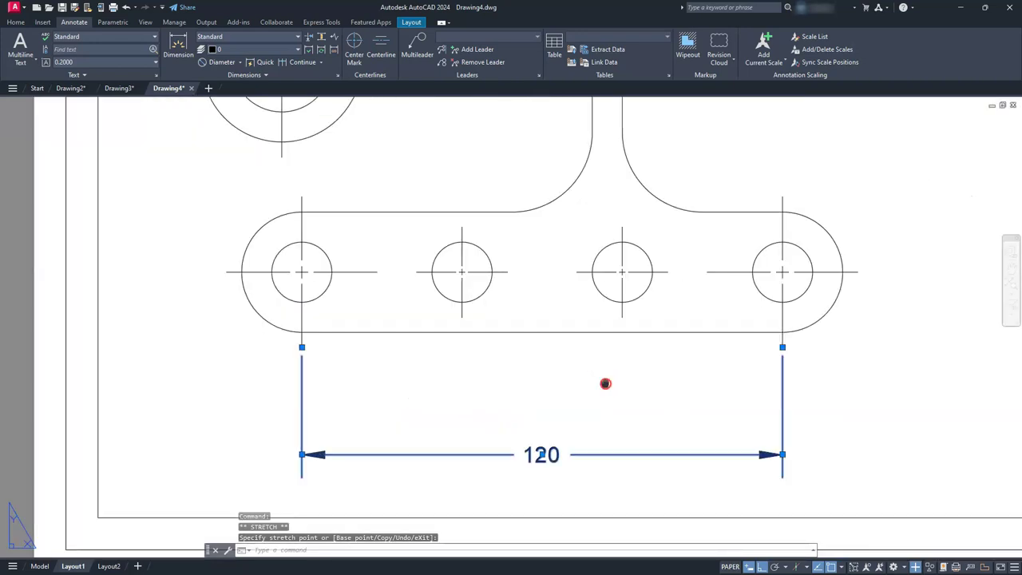
pyautogui.moveTo(604, 384); pyautogui.dragTo(536, 380, button='middle')
pyautogui.press('Escape')
pyautogui.press('Escape')
pyautogui.press('Escape')
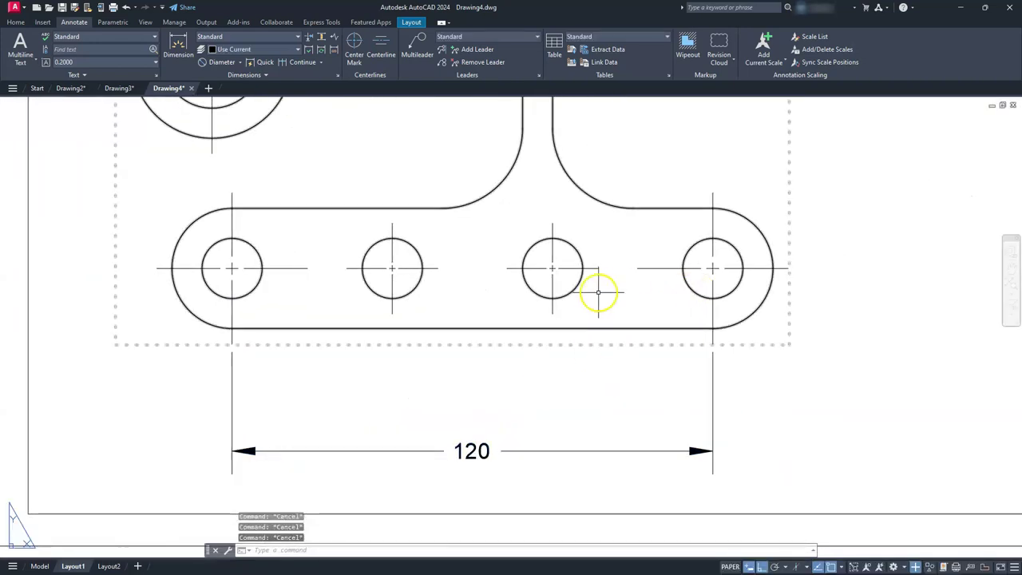
# Add a horizontal linear dimension between the rightmost base hole and its neighbour, placed above the overall hole-spacing dimension
pyautogui.write('dimli')
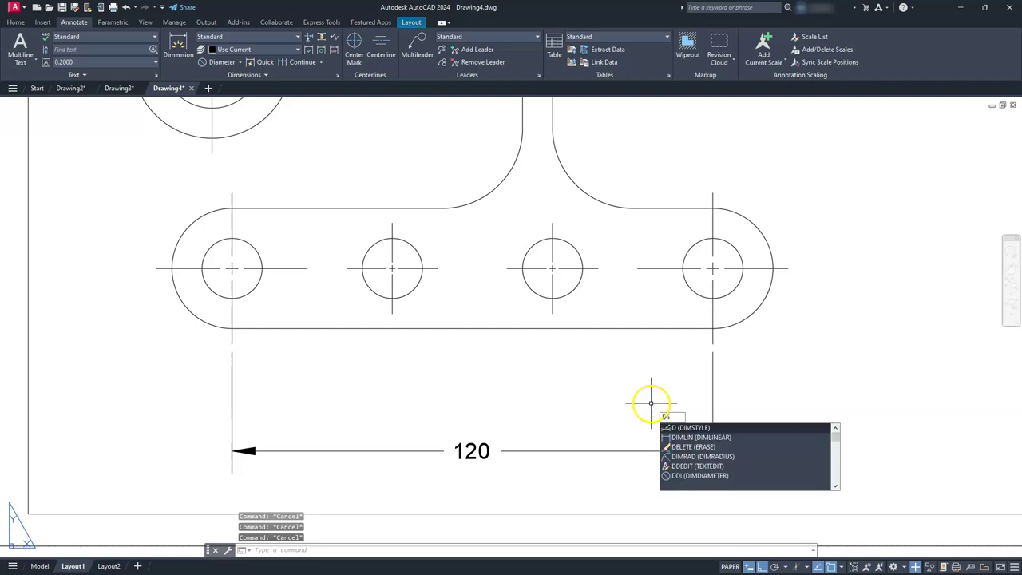
pyautogui.press('Return')
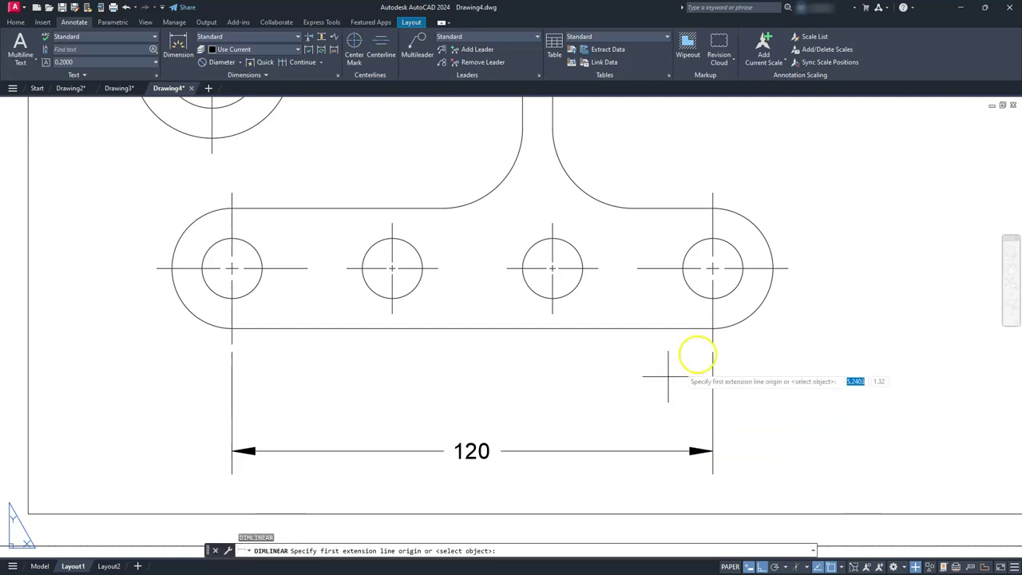
pyautogui.click(711, 341)
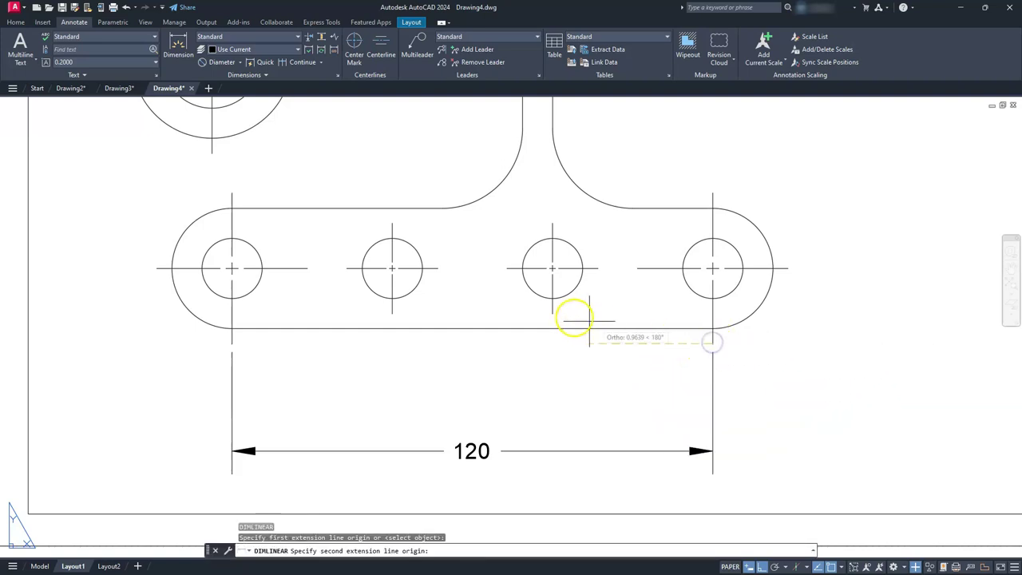
pyautogui.click(551, 313)
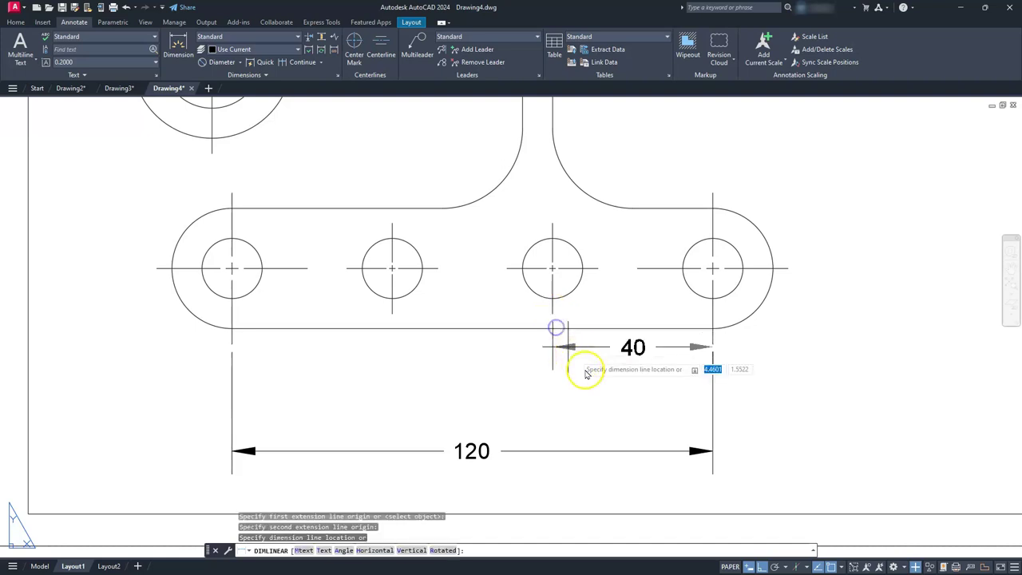
pyautogui.click(592, 380)
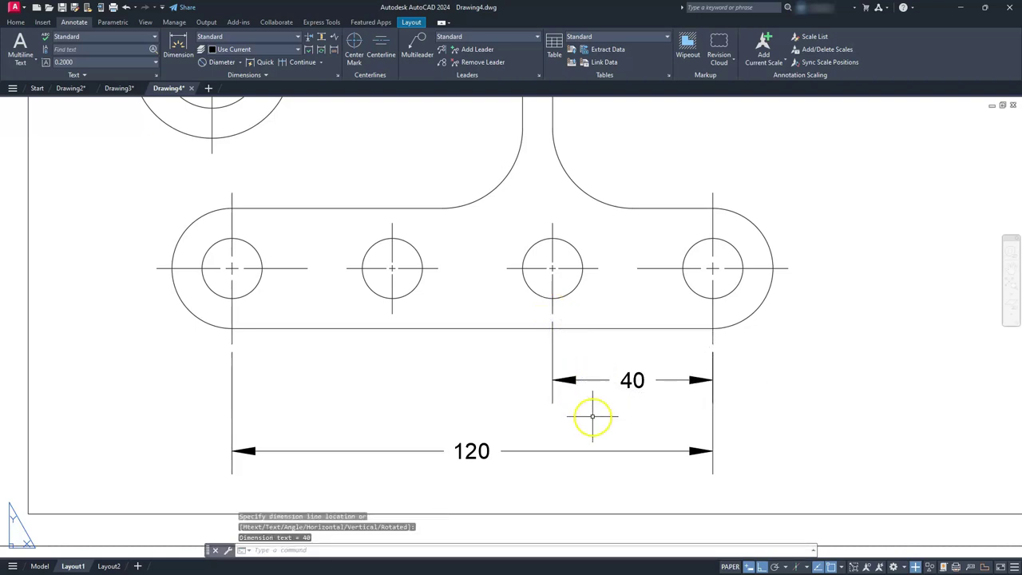
# Continue the hole-spacing dimension to the center mark of the second base hole from the left
pyautogui.write('dco')
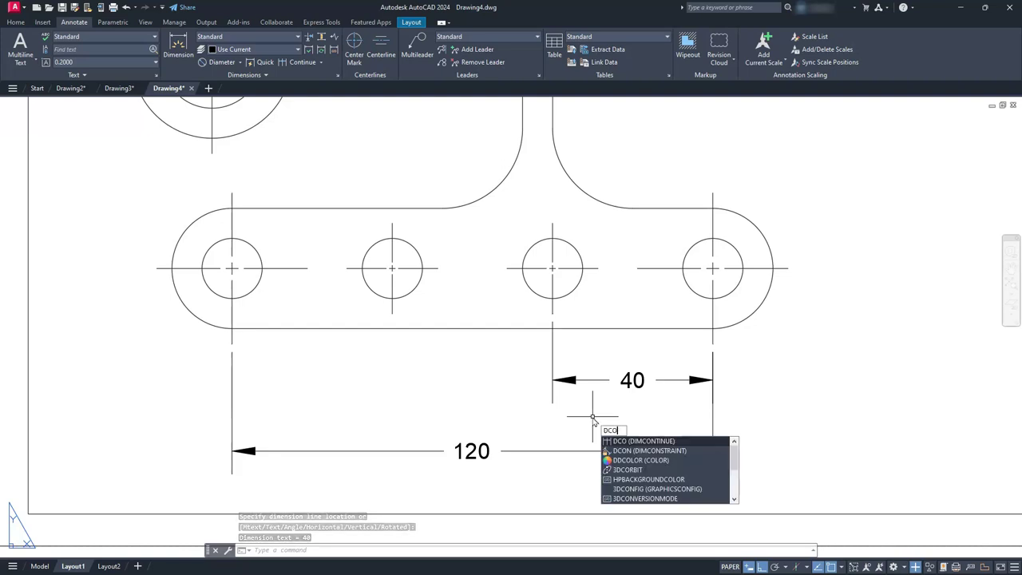
pyautogui.press('Return')
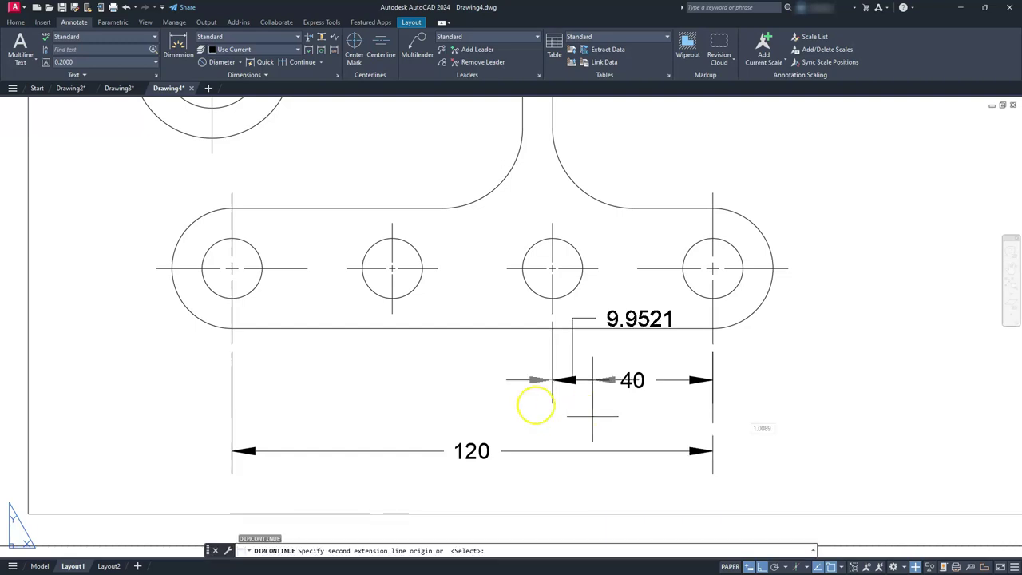
pyautogui.click(392, 313)
pyautogui.press('Escape')
pyautogui.press('Escape')
# Add a vertical linear dimension from the leftmost base hole's center mark to the lower slot-end center mark, placed left of the front view
pyautogui.scroll(-2, 392, 319)
pyautogui.moveTo(392, 320); pyautogui.dragTo(724, 392, button='middle')
pyautogui.scroll(-4, 633, 408)
pyautogui.scroll(3, 682, 404)
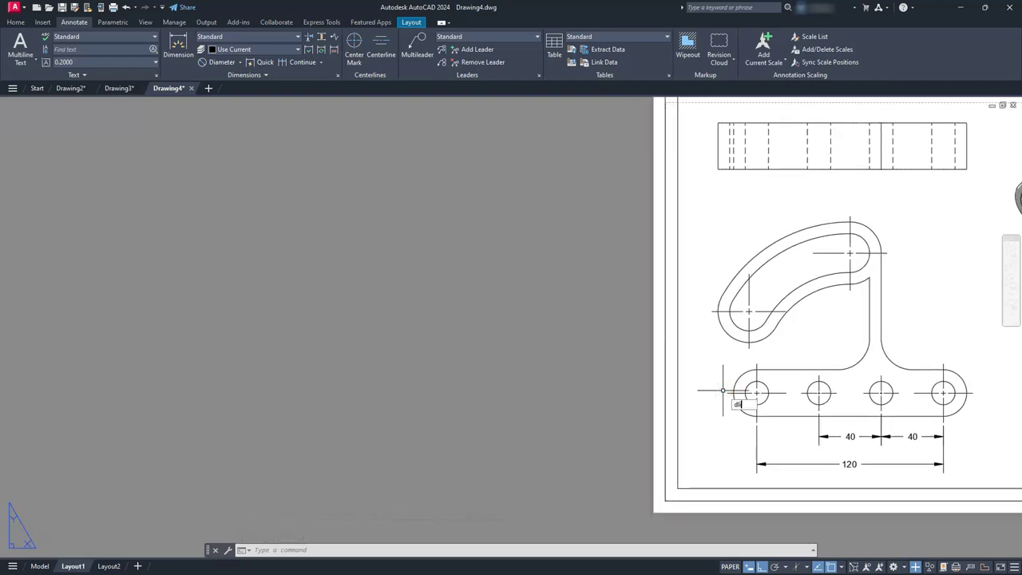
pyautogui.scroll(2, 711, 390)
pyautogui.press('Return')
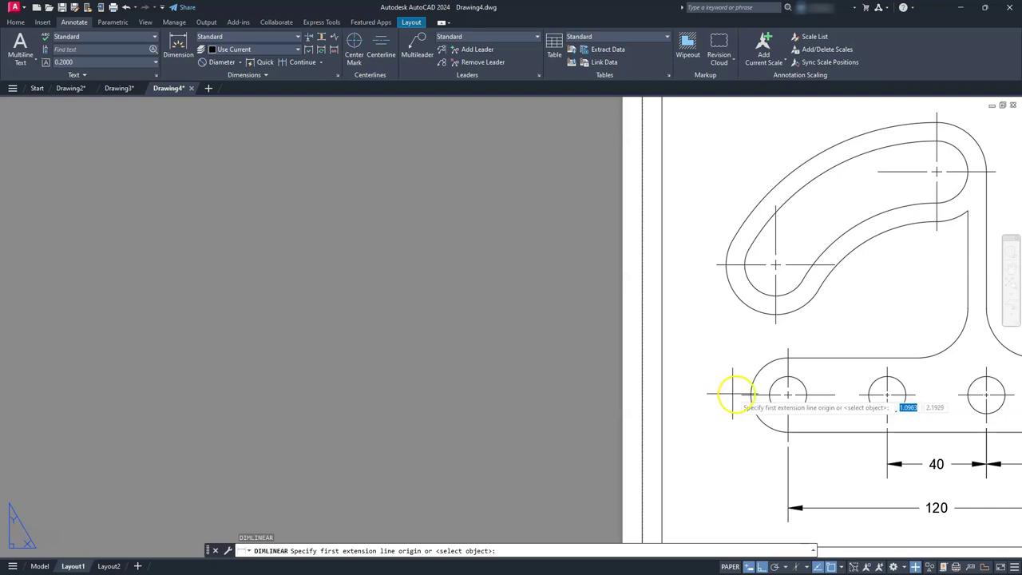
pyautogui.click(742, 394)
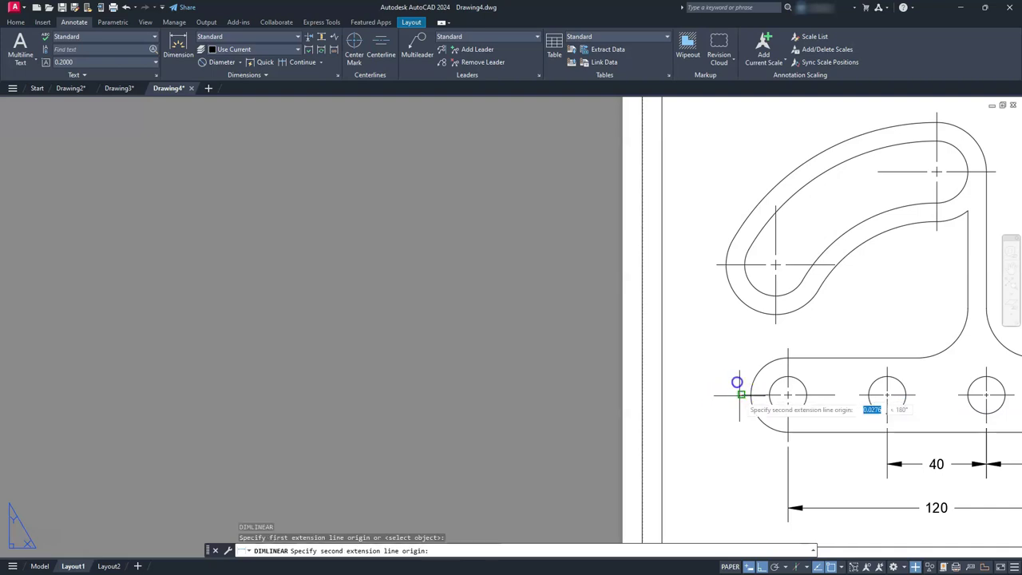
pyautogui.click(715, 266)
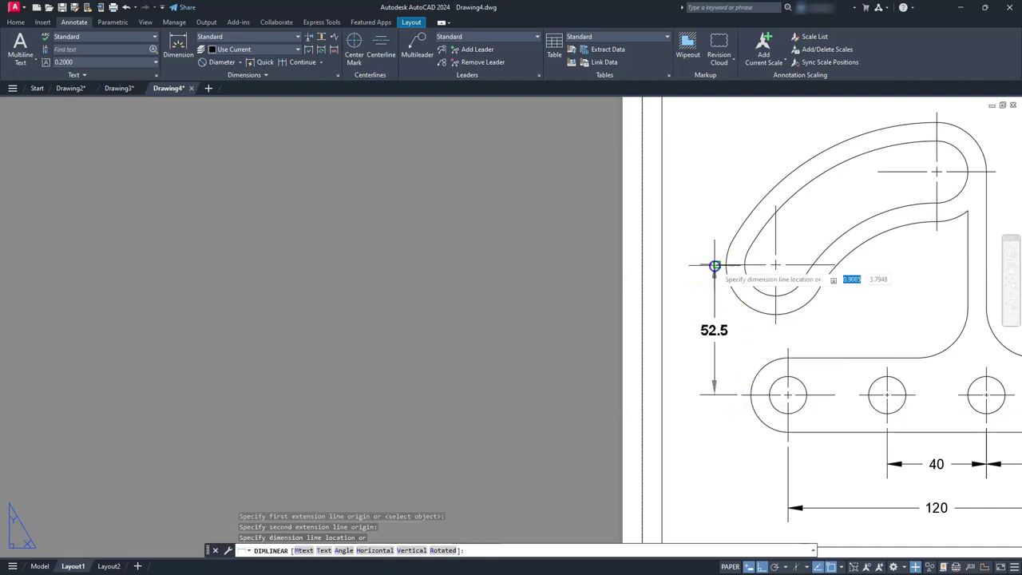
pyautogui.click(690, 330)
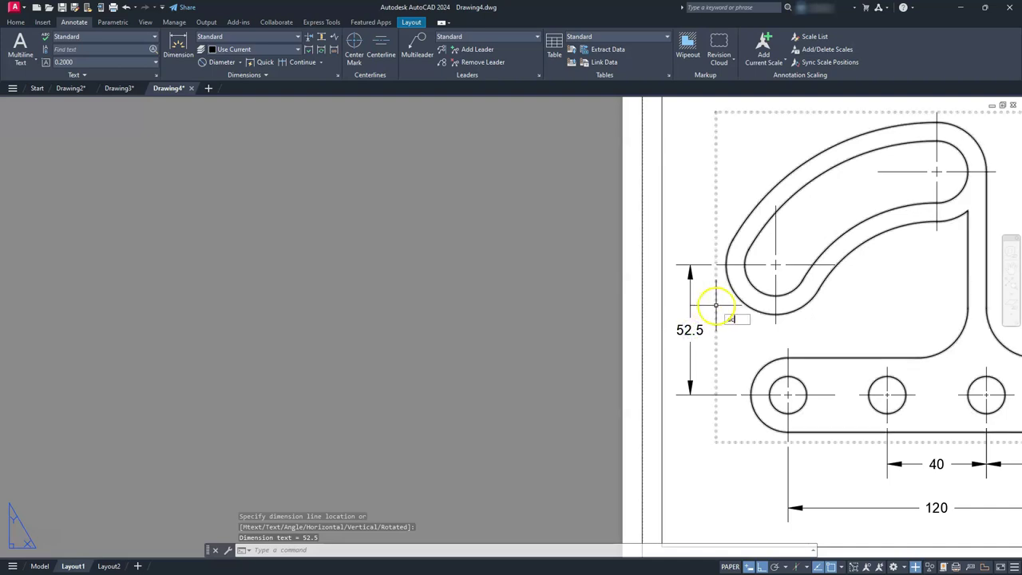
# Continue the vertical dimension up to the center mark of the slot's upper end
pyautogui.write('o')
pyautogui.press('Return')
pyautogui.moveTo(730, 307); pyautogui.dragTo(707, 370, button='middle')
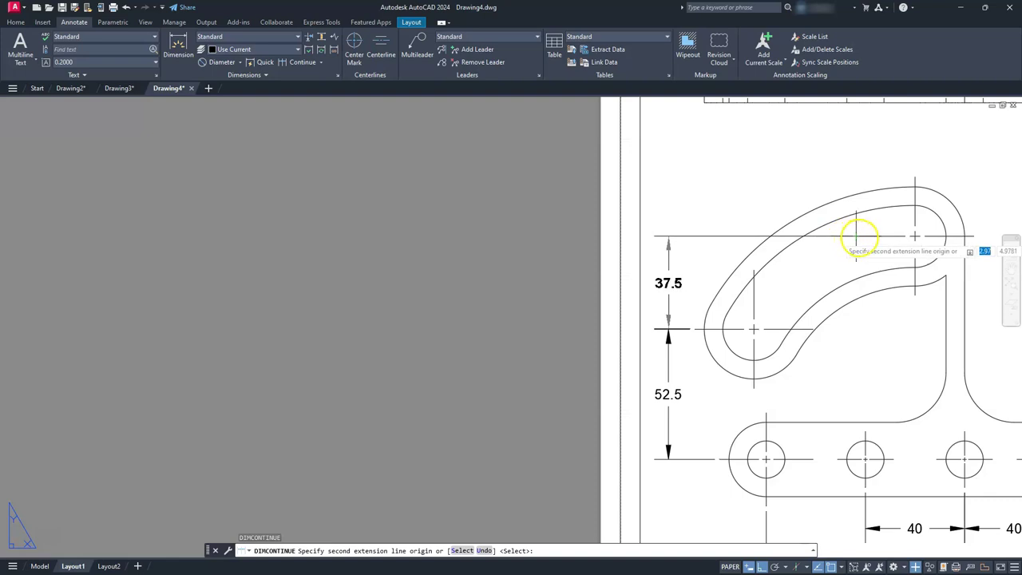
pyautogui.press('Escape')
pyautogui.press('Escape')
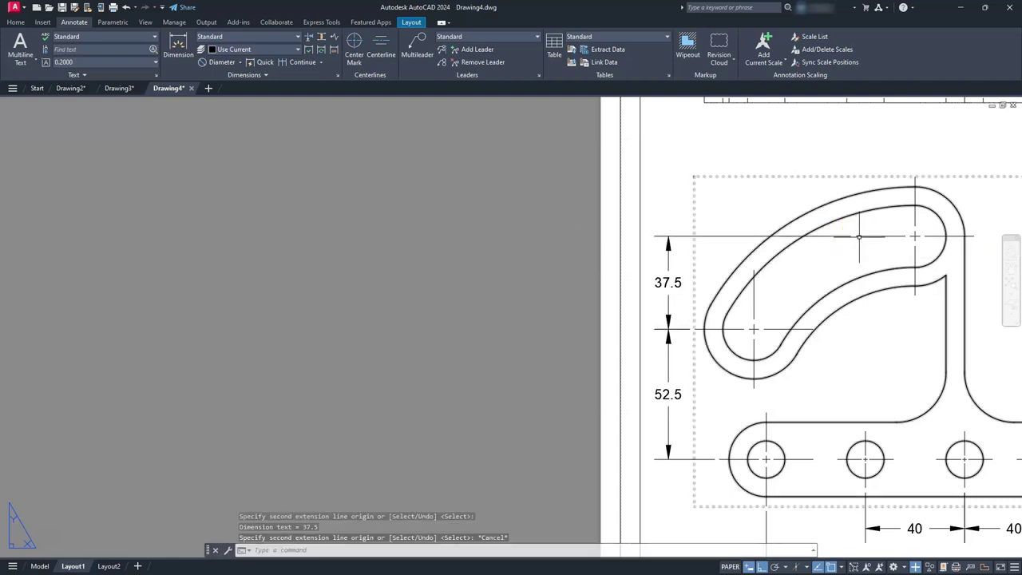
pyautogui.press('Escape')
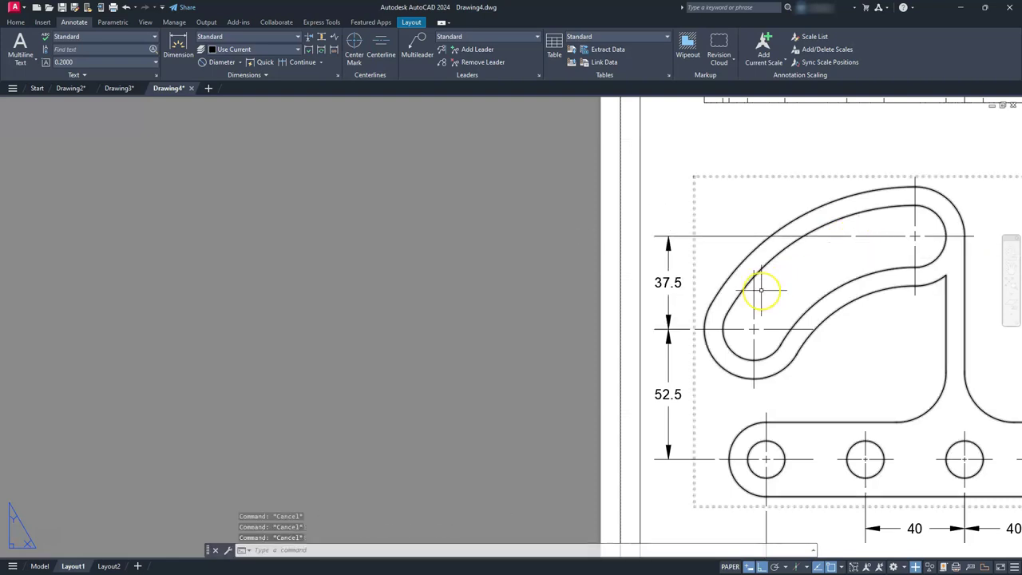
pyautogui.click(783, 337)
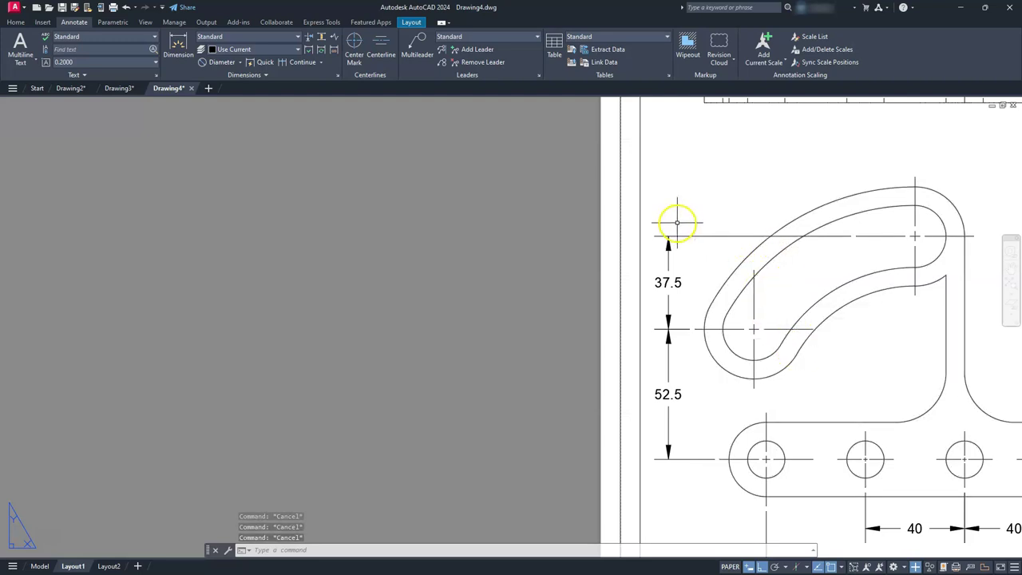
pyautogui.write('dimlin')
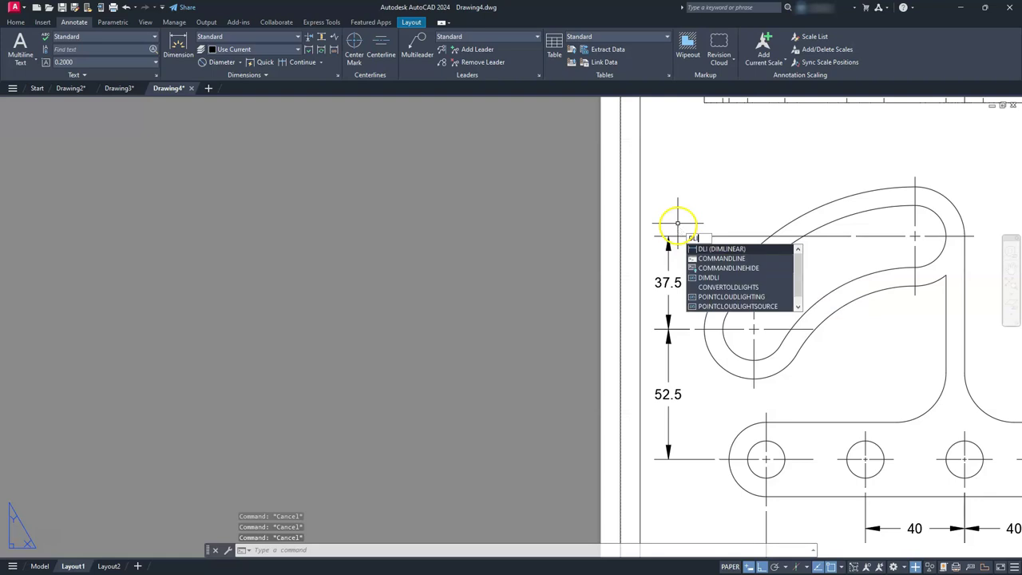
pyautogui.press('Return')
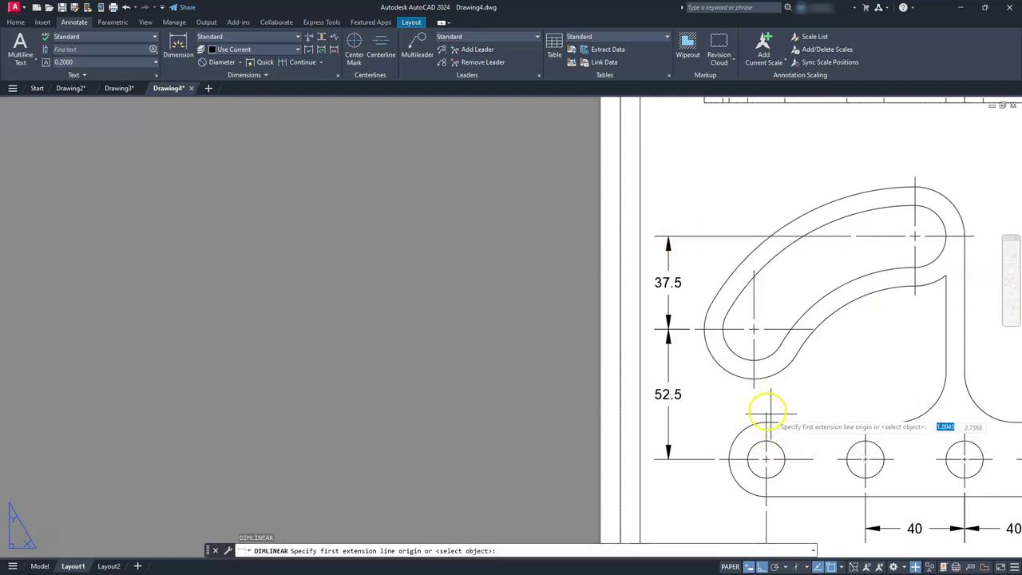
pyautogui.click(766, 412)
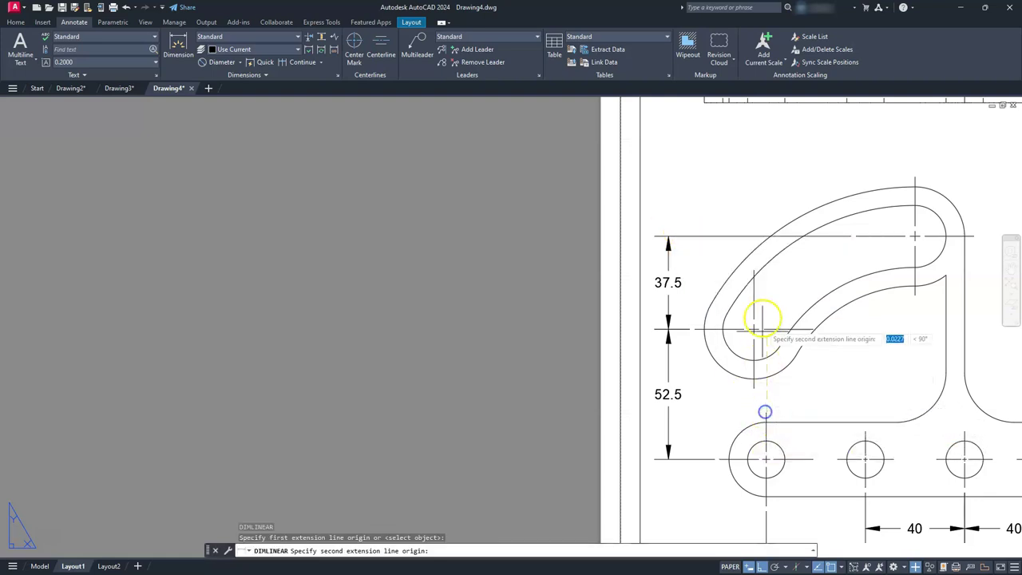
pyautogui.click(755, 267)
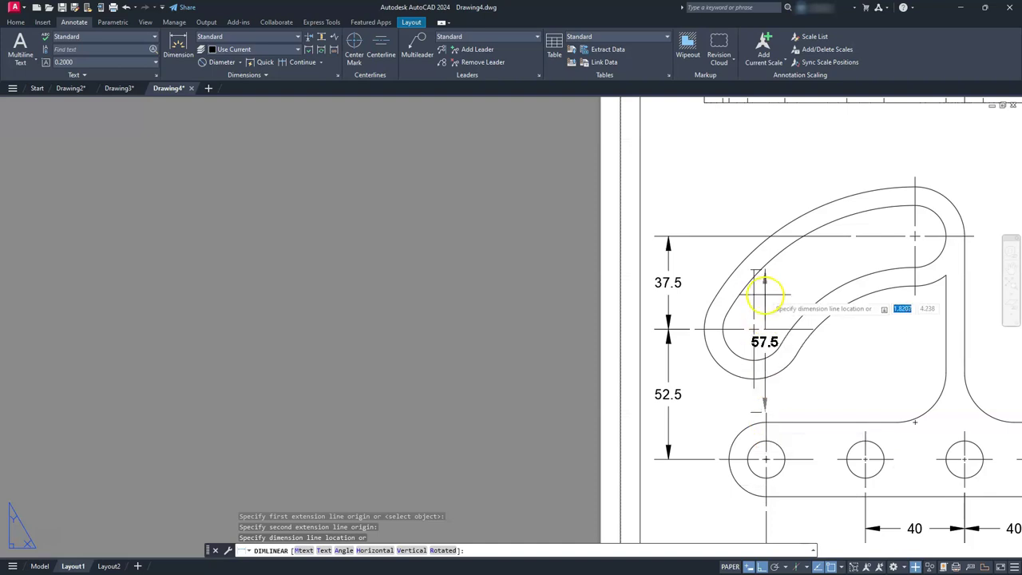
pyautogui.scroll(-3, 755, 329)
pyautogui.scroll(8, 761, 336)
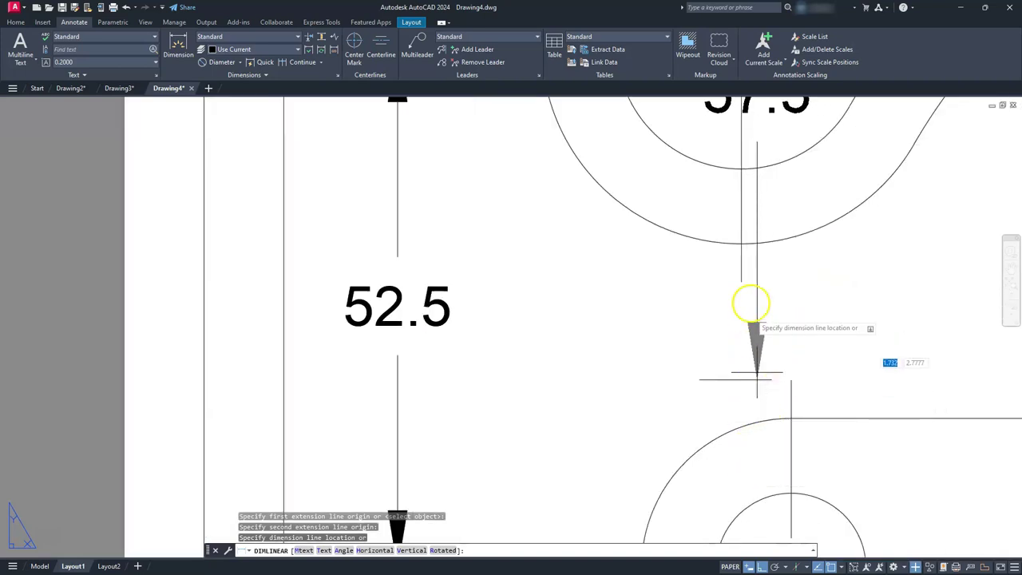
pyautogui.press('Escape')
pyautogui.press('Escape')
pyautogui.press('Escape')
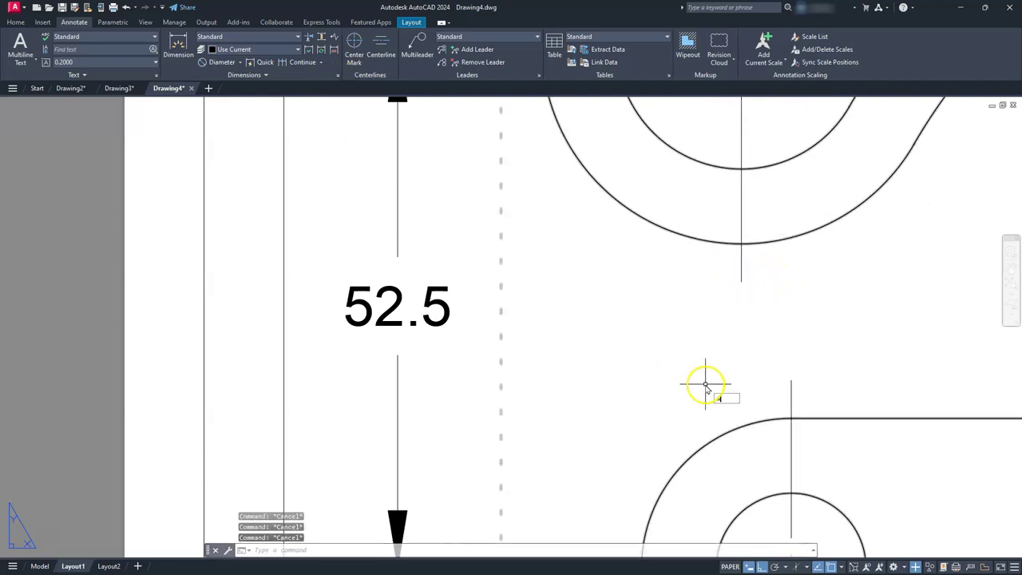
# Add a horizontal linear dimension between the leftmost base hole and the lower slot-end center mark, placed between the arm and the base
pyautogui.press('Return')
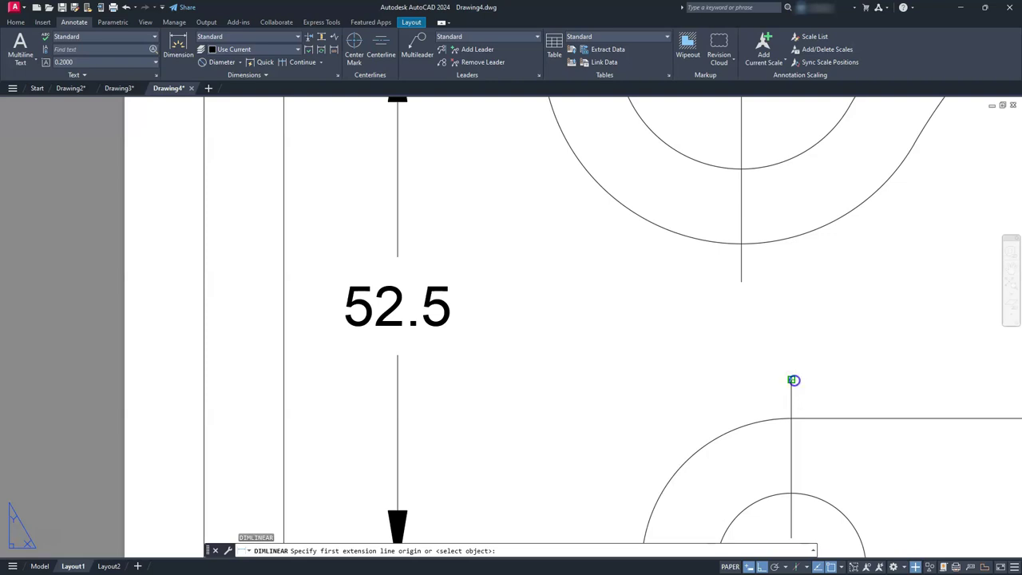
pyautogui.click(792, 380)
pyautogui.click(740, 282)
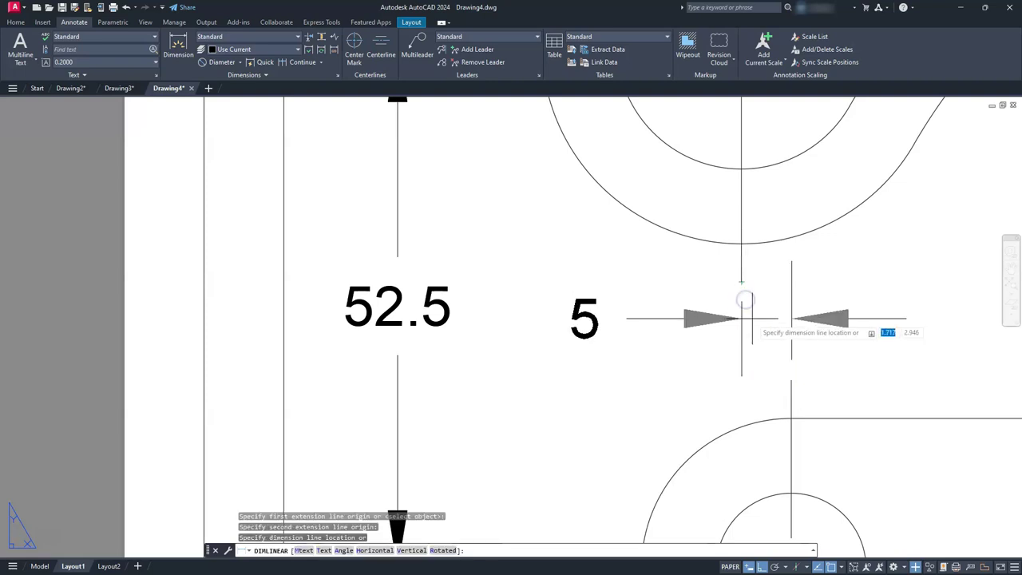
pyautogui.click(753, 336)
pyautogui.scroll(-8, 753, 337)
pyautogui.moveTo(753, 336); pyautogui.dragTo(742, 416, button='middle')
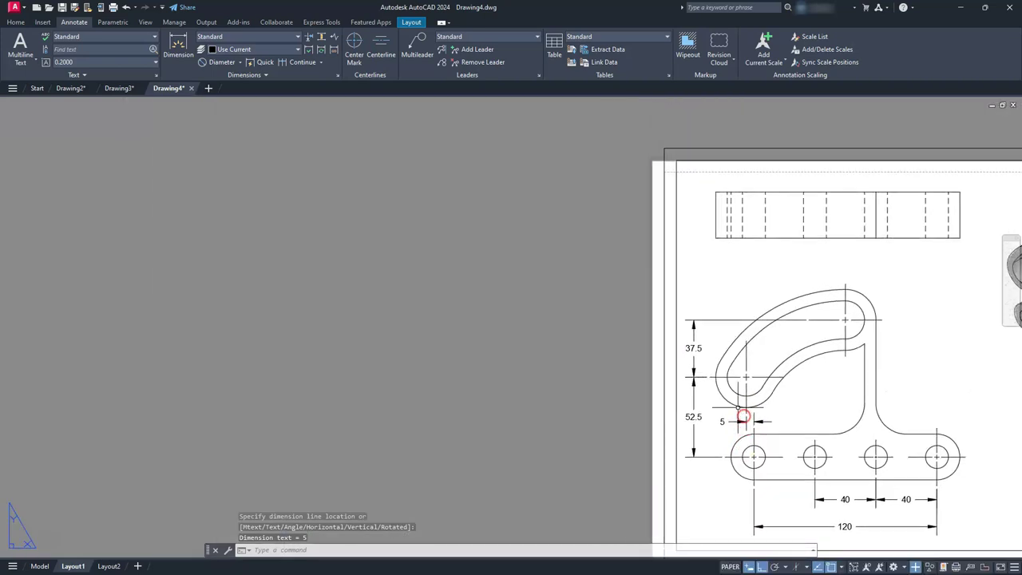
# Move the small horizontal offset dimension up so it sits above the curved slotted arm
pyautogui.scroll(3, 697, 327)
pyautogui.click(763, 477)
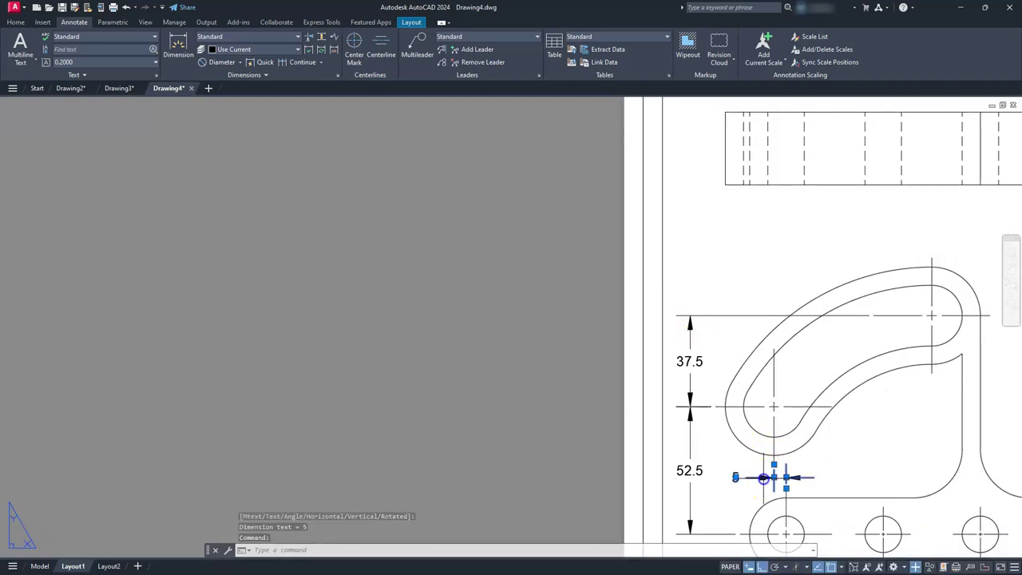
pyautogui.click(774, 478)
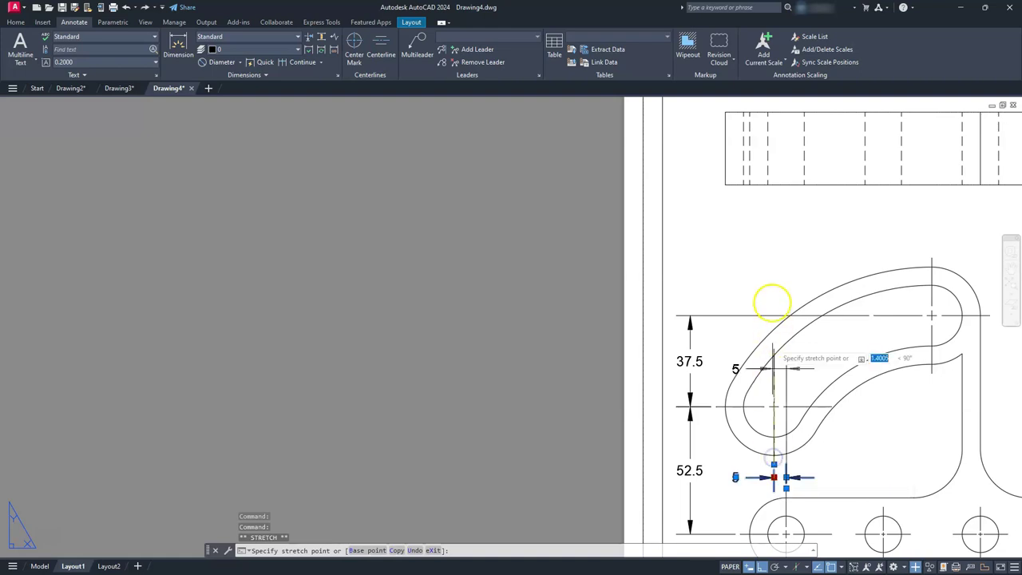
pyautogui.click(743, 270)
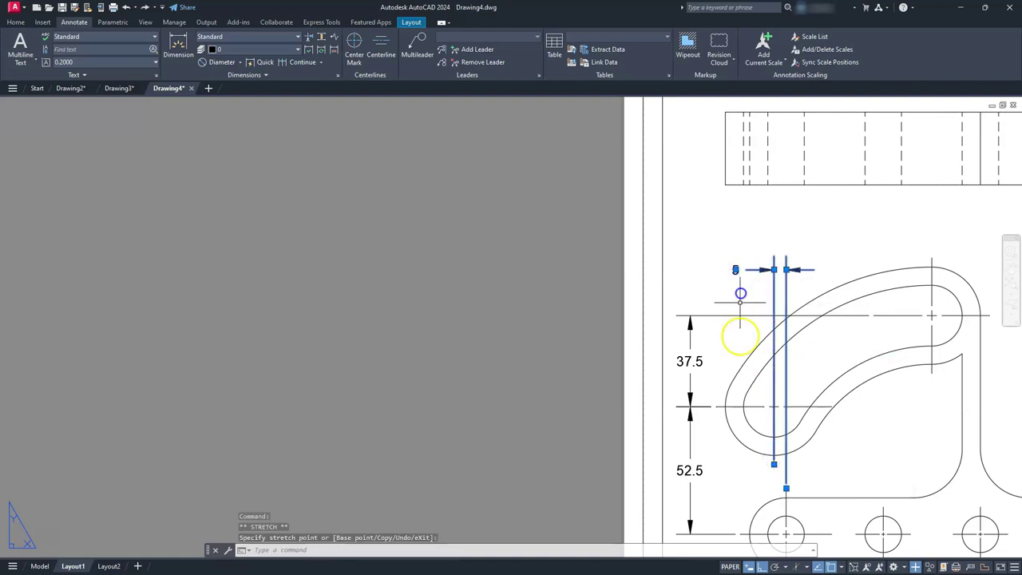
pyautogui.press('Escape')
pyautogui.press('Escape')
pyautogui.press('Escape')
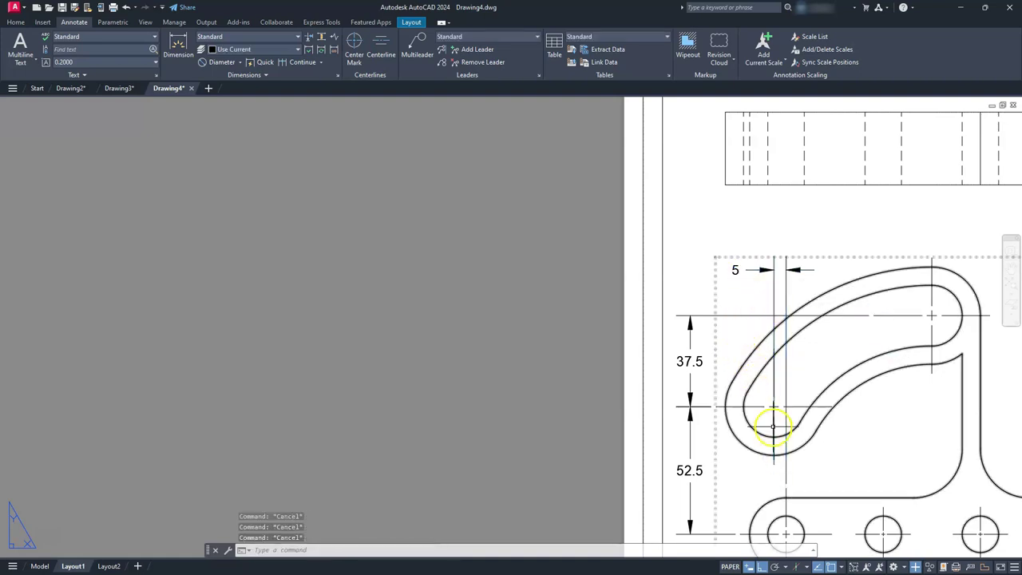
# Shorten the small horizontal offset dimension's extension line at the slot end by stretching its origin up to the center mark's upper end
pyautogui.scroll(2, 779, 444)
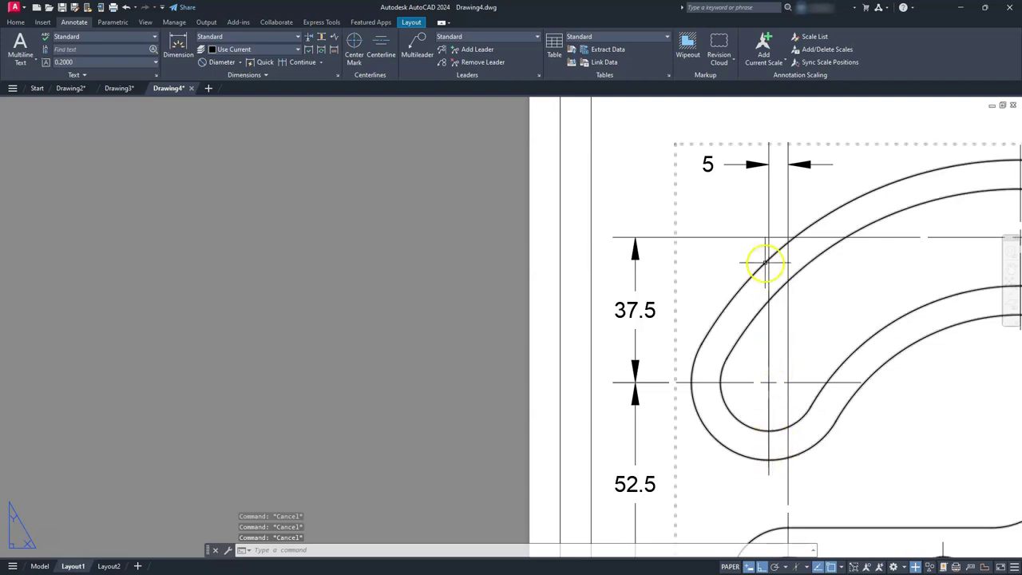
pyautogui.click(768, 215)
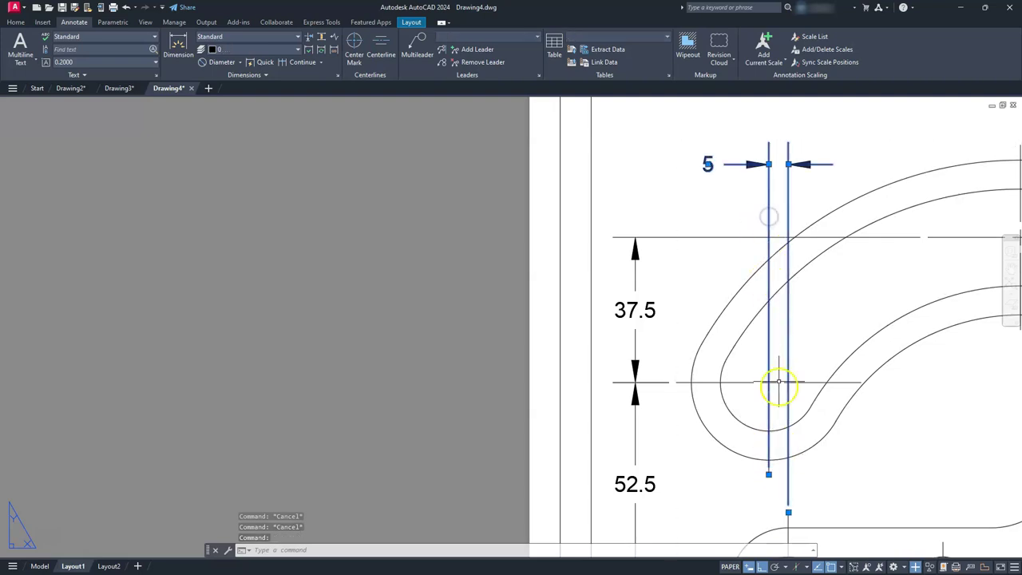
pyautogui.click(768, 475)
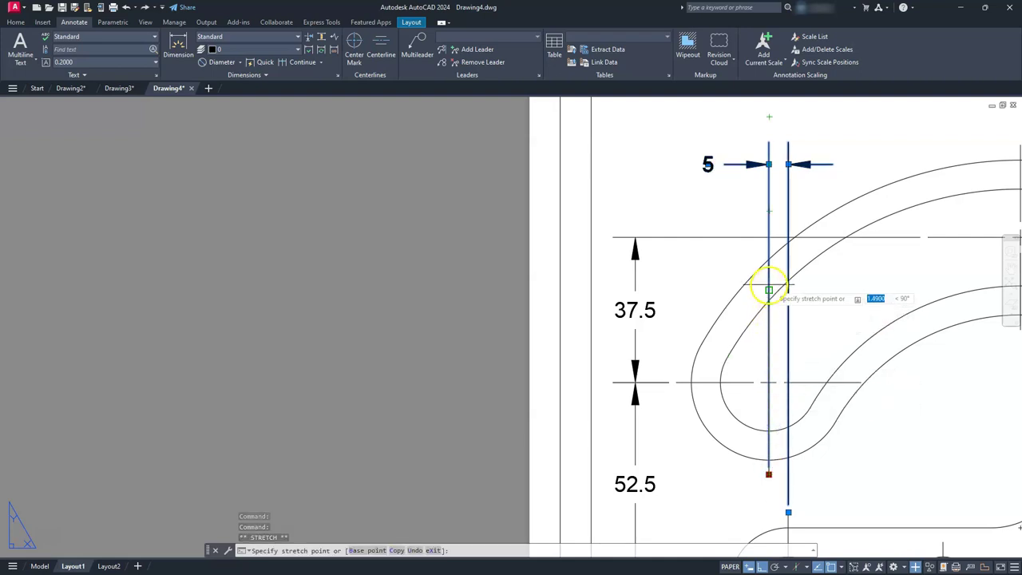
pyautogui.press('Escape')
pyautogui.press('Escape')
pyautogui.press('Escape')
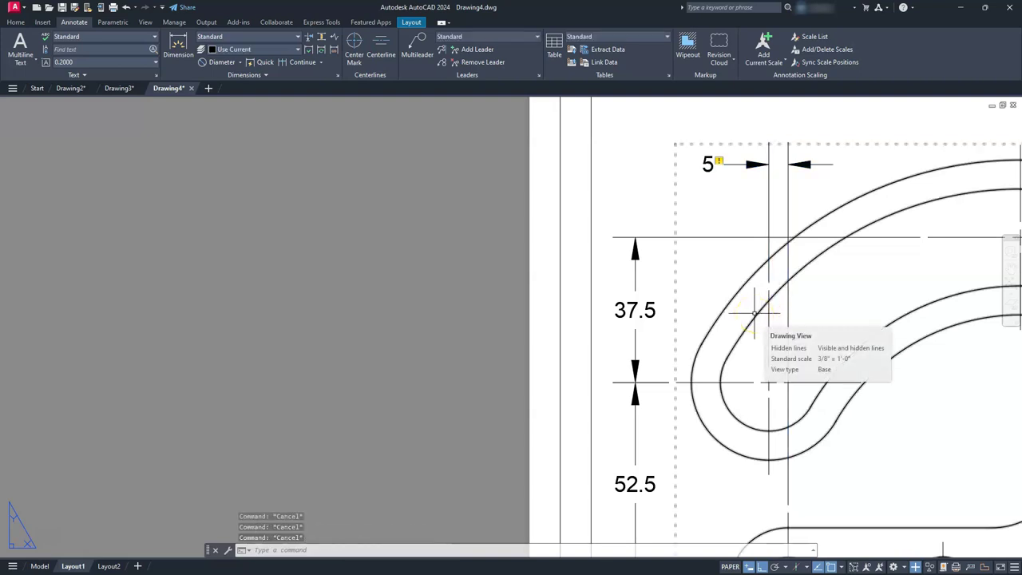
# Reassociate the small horizontal offset dimension with the ends of the base hole's and lower slot end's vertical center lines
pyautogui.click(718, 161)
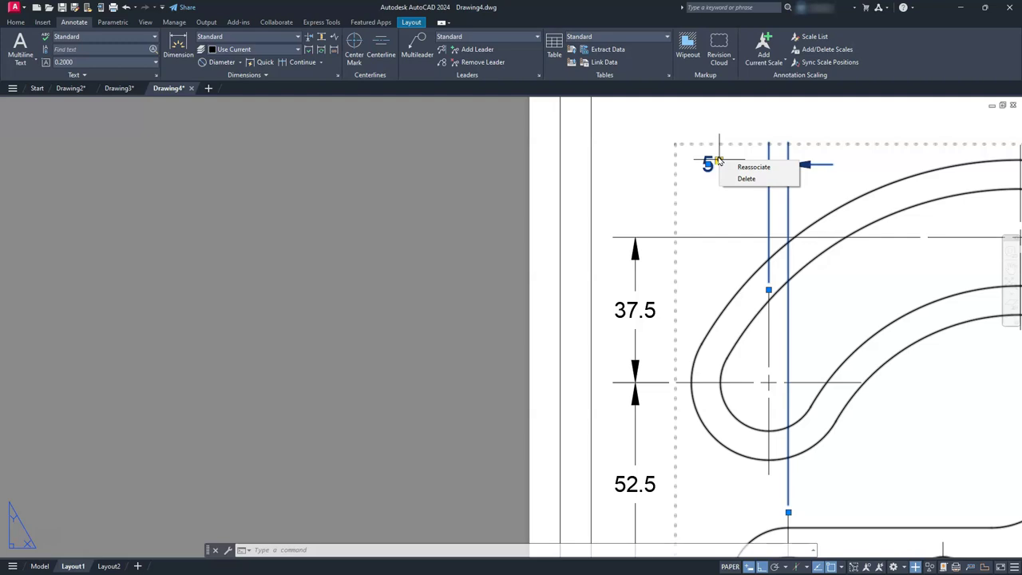
pyautogui.click(743, 167)
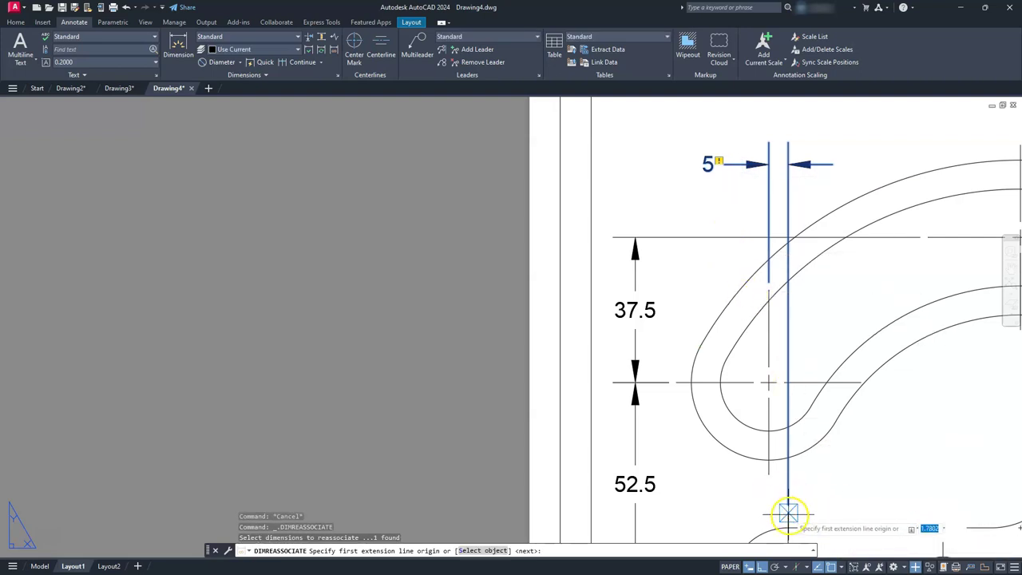
pyautogui.click(788, 514)
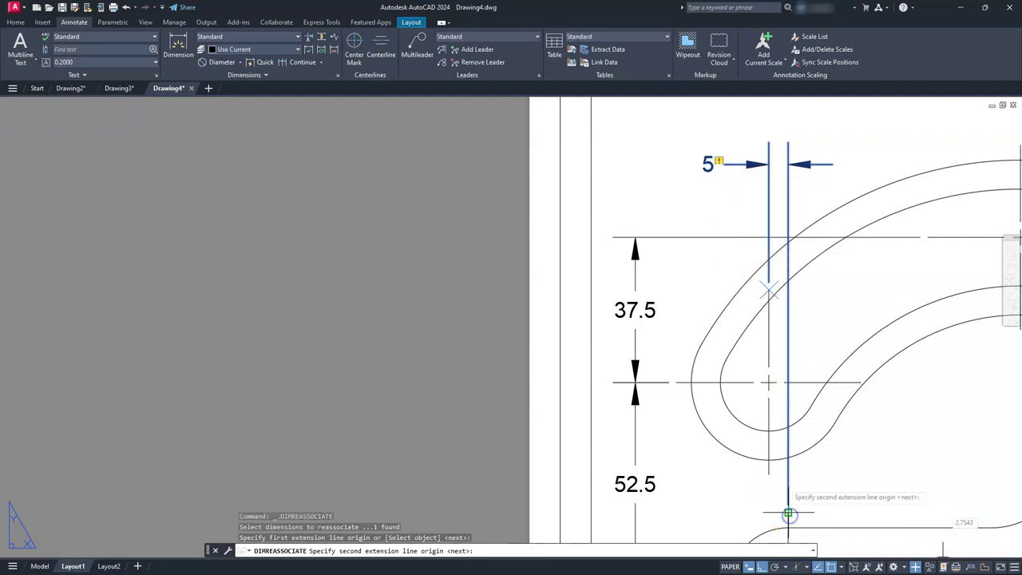
pyautogui.click(766, 289)
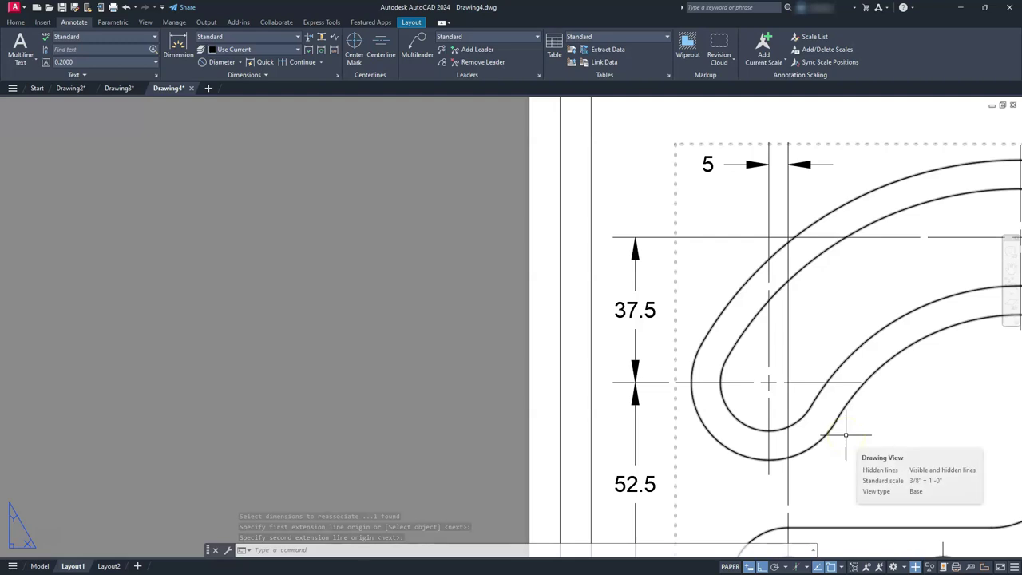
# Check the current value of the ANNOMONITOR system variable
pyautogui.write('ann')
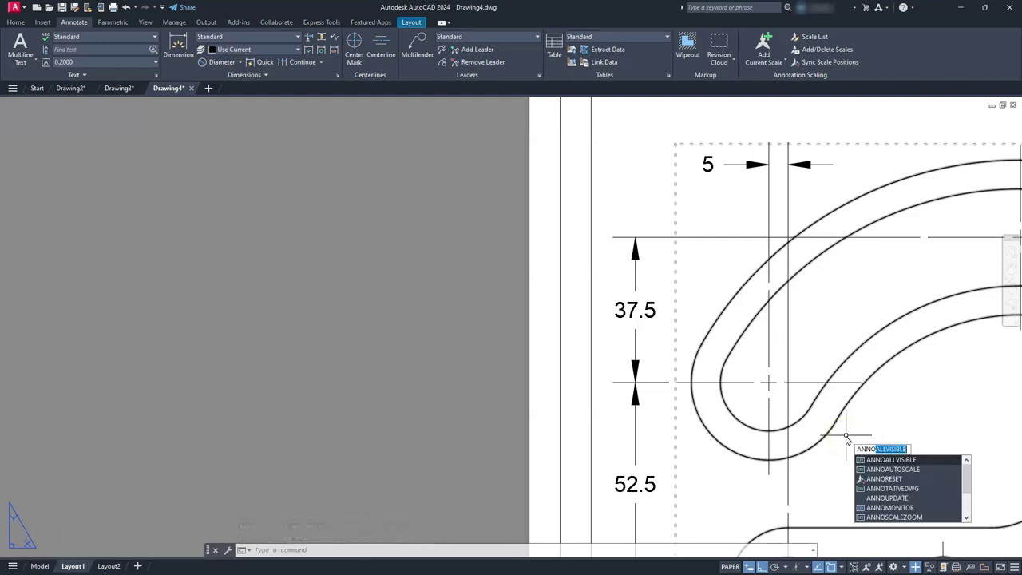
pyautogui.click(883, 508)
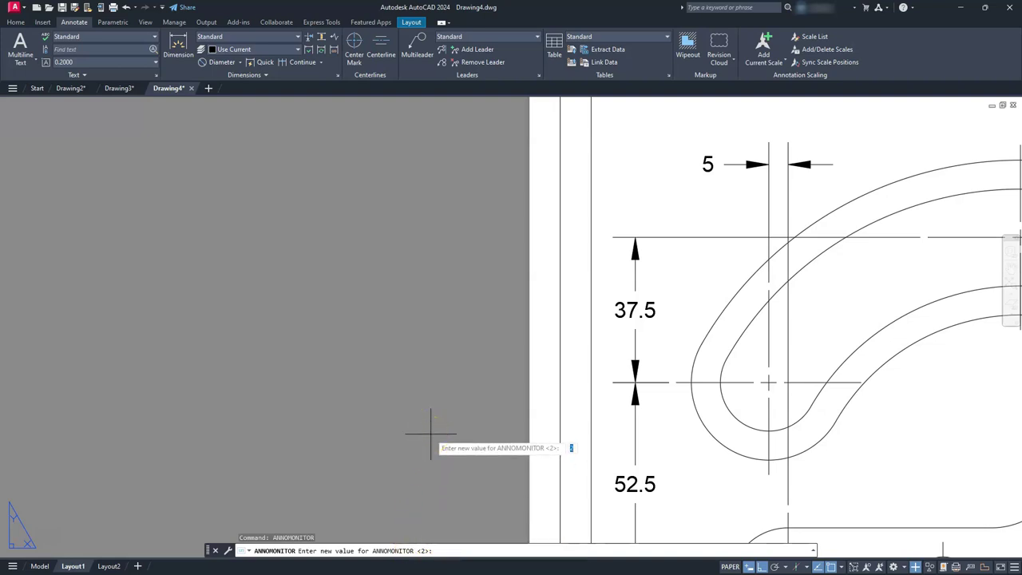
pyautogui.press('Escape')
pyautogui.press('Escape')
pyautogui.press('Escape')
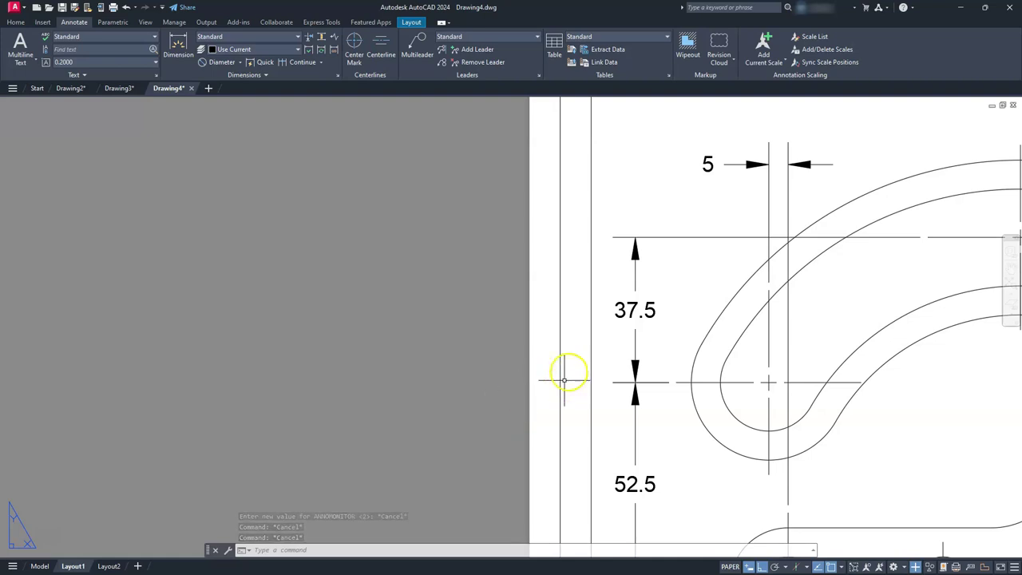
# Add a horizontal linear dimension between the lower and upper slot-end center marks, placed above the curved arm
pyautogui.scroll(-2, 582, 238)
pyautogui.moveTo(678, 221); pyautogui.dragTo(650, 303, button='middle')
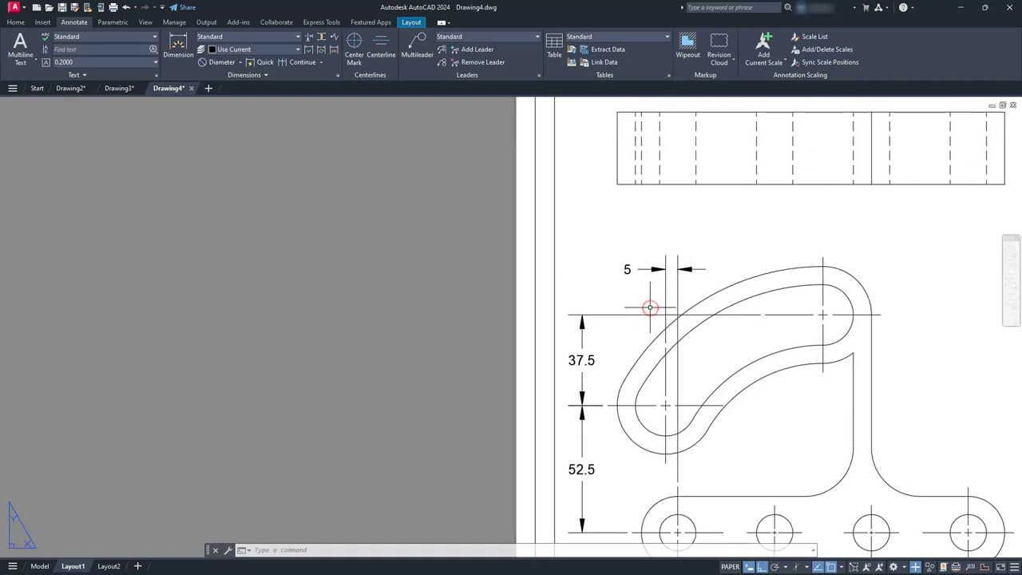
pyautogui.moveTo(745, 235); pyautogui.dragTo(709, 253, button='middle')
pyautogui.write('li')
pyautogui.press('Return')
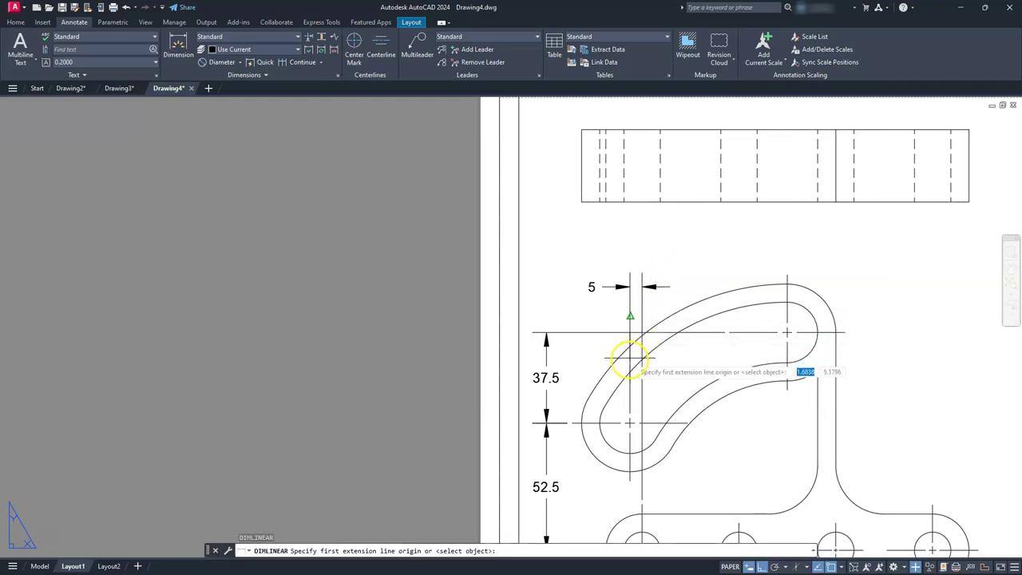
pyautogui.click(630, 365)
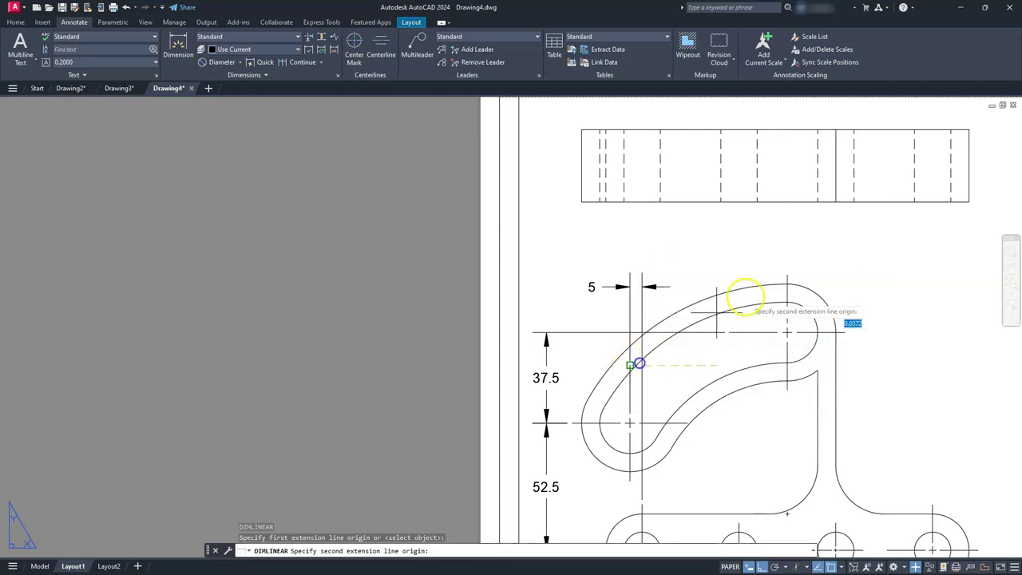
pyautogui.click(787, 276)
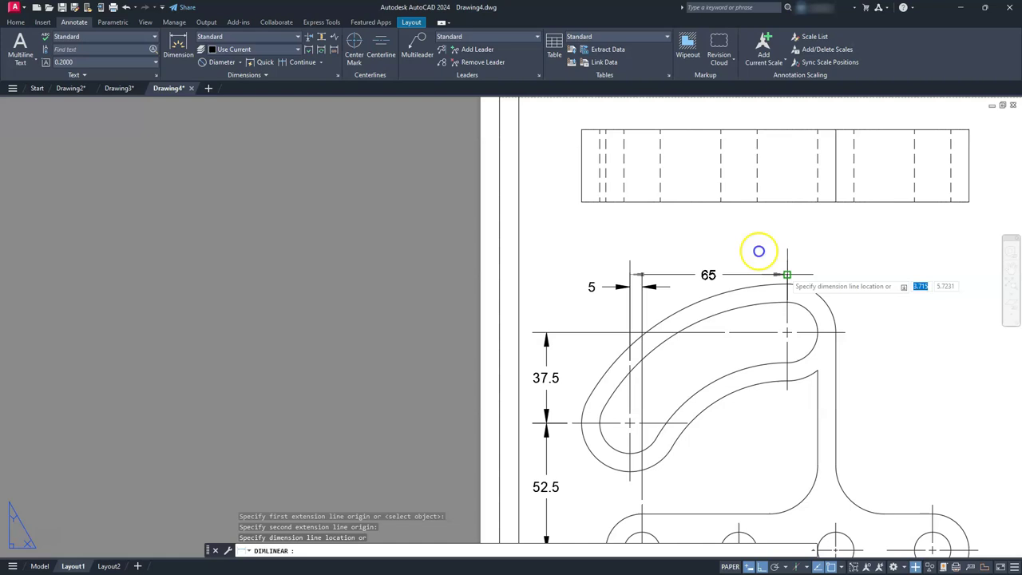
pyautogui.click(745, 239)
pyautogui.moveTo(770, 297); pyautogui.dragTo(554, 244, button='middle')
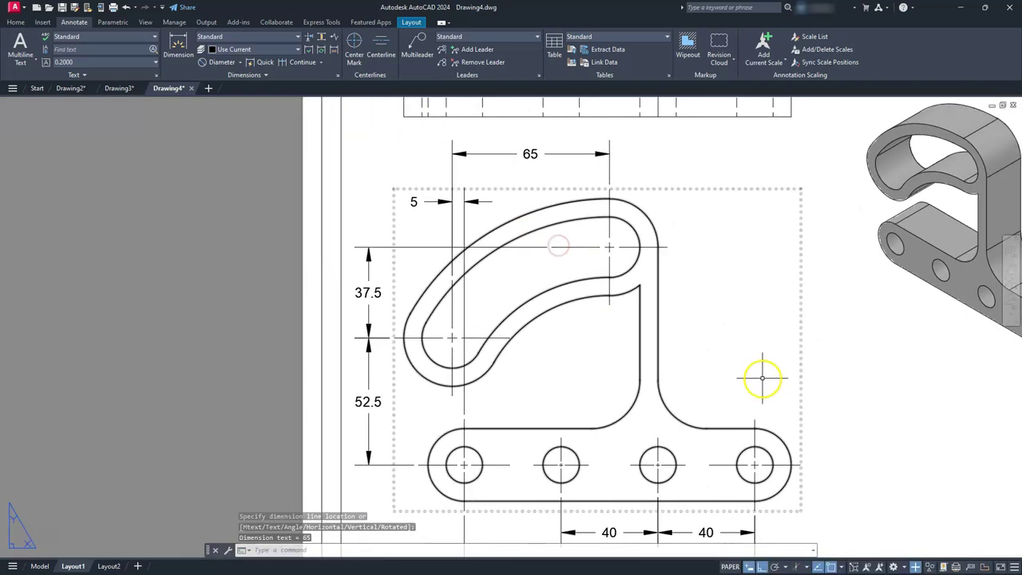
pyautogui.write('dli')
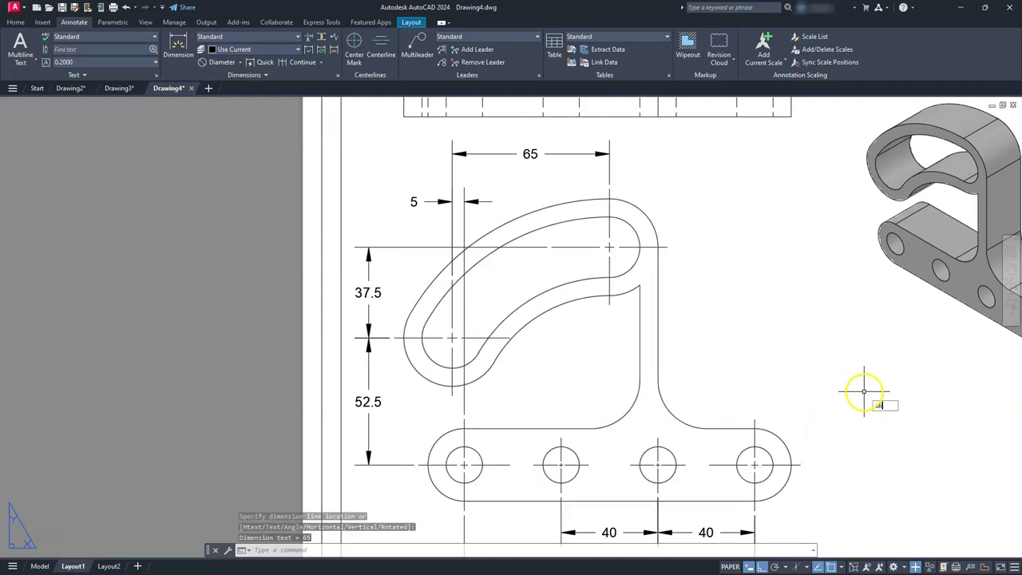
pyautogui.press('Return')
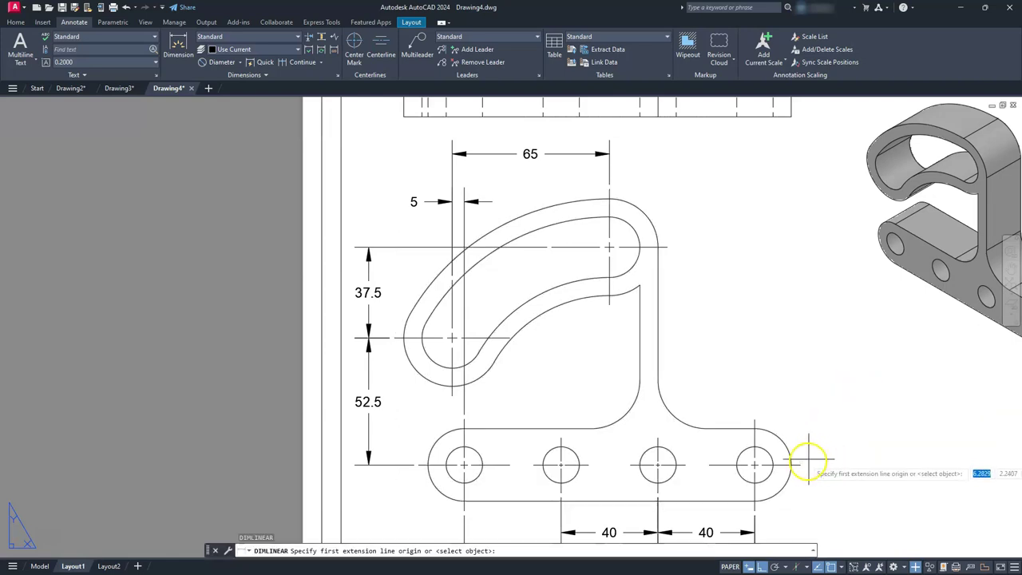
pyautogui.click(799, 466)
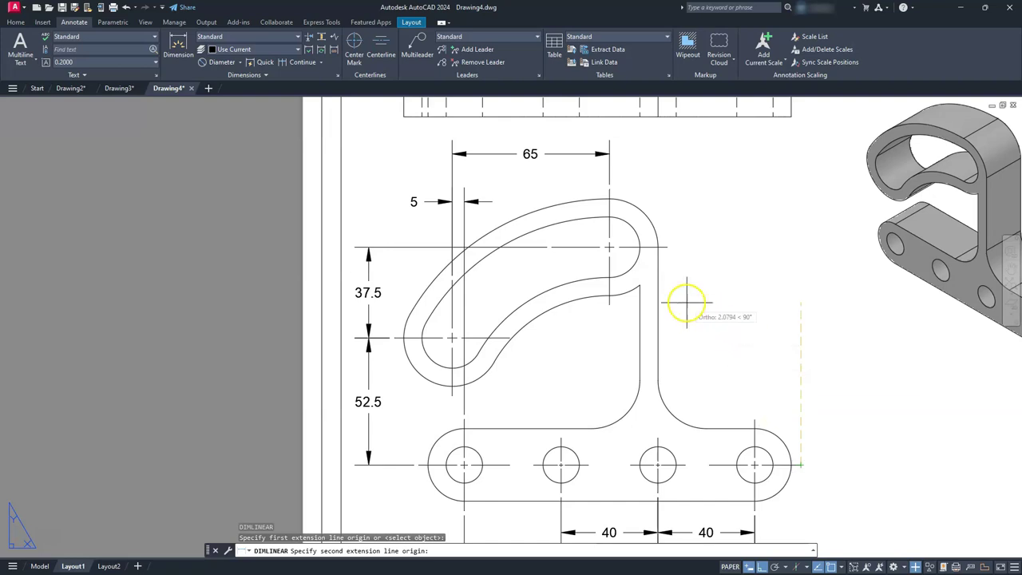
pyautogui.press('Escape')
# Add an overall vertical linear dimension from the base's bottom edge to the top of the arm, placed right of the front view
pyautogui.write('dli')
pyautogui.press('Return')
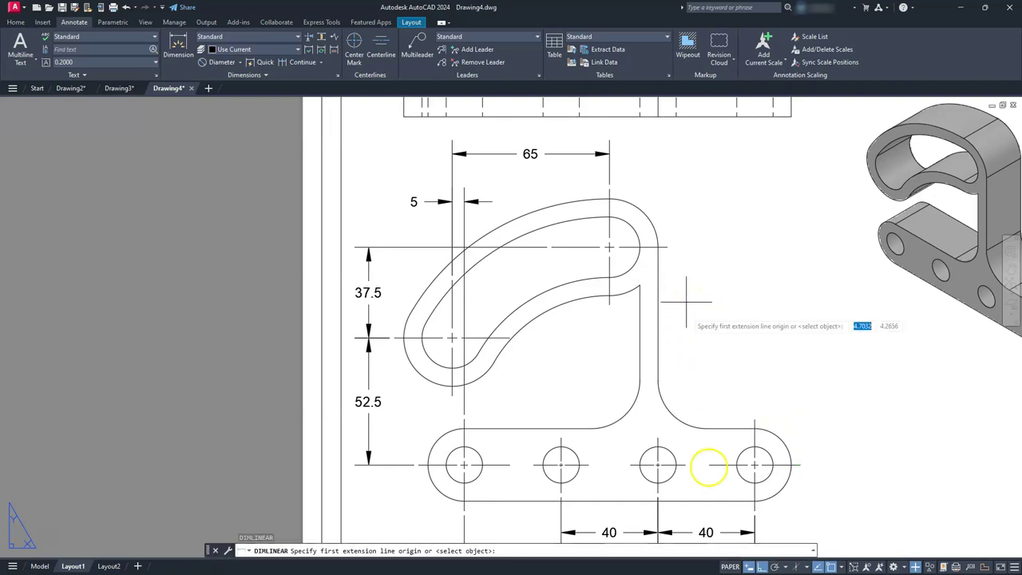
pyautogui.click(753, 500)
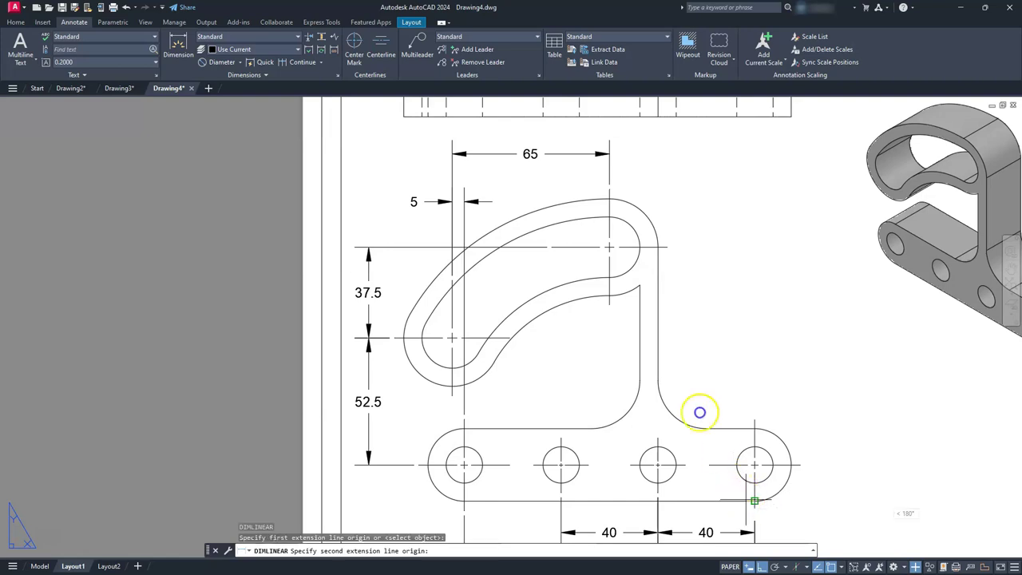
pyautogui.click(609, 198)
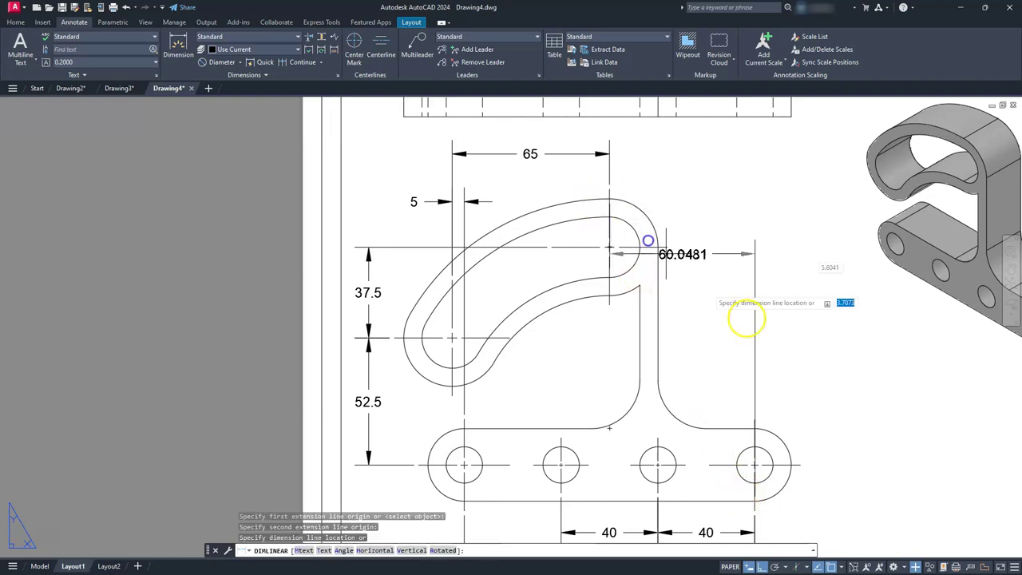
pyautogui.click(824, 375)
# Add an overall horizontal linear dimension between the upper corners of the top view, placed above it
pyautogui.scroll(-3, 732, 312)
pyautogui.scroll(2, 764, 412)
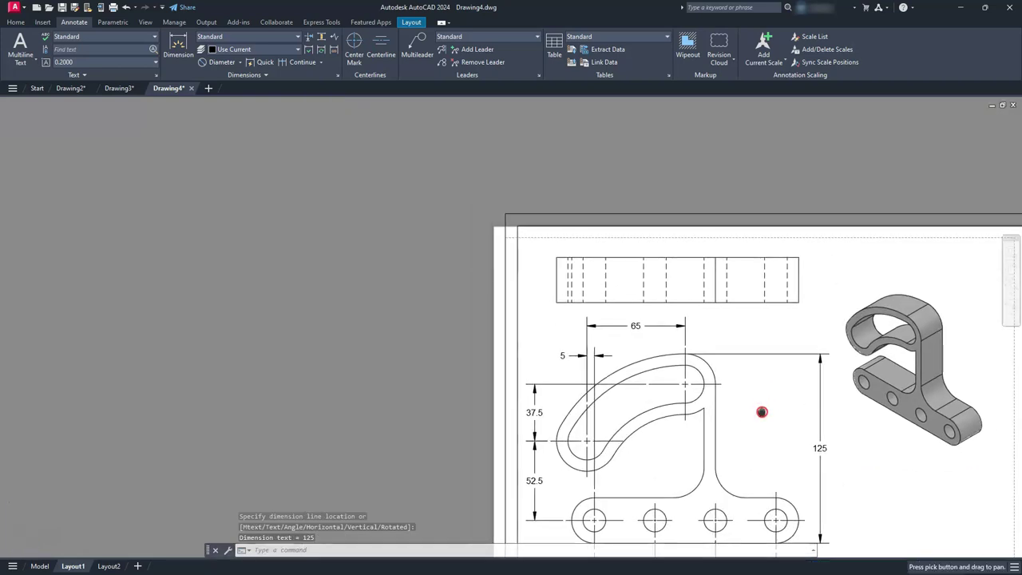
pyautogui.scroll(2, 599, 275)
pyautogui.moveTo(599, 274); pyautogui.dragTo(587, 319, button='middle')
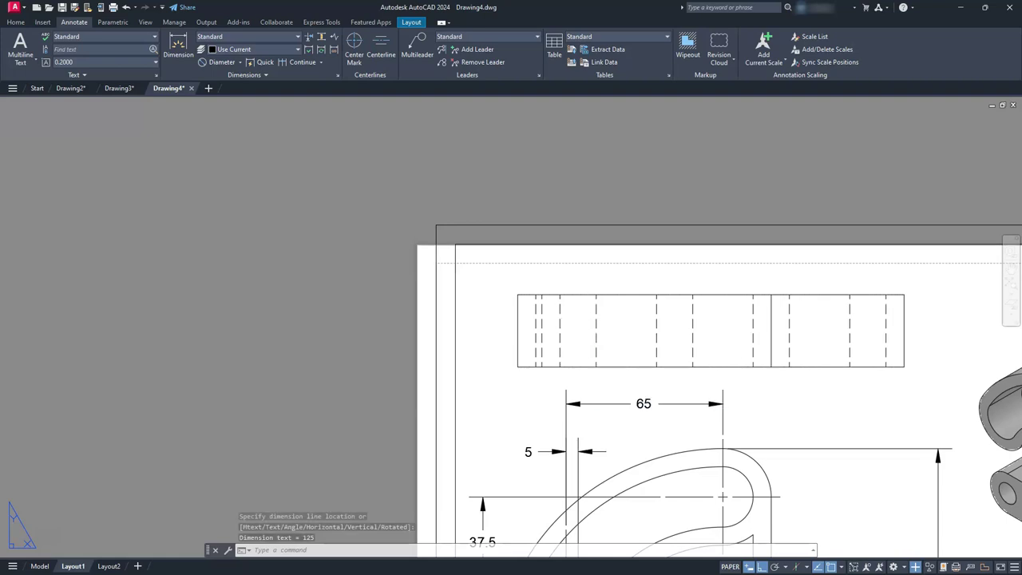
pyautogui.press('Return')
pyautogui.click(517, 294)
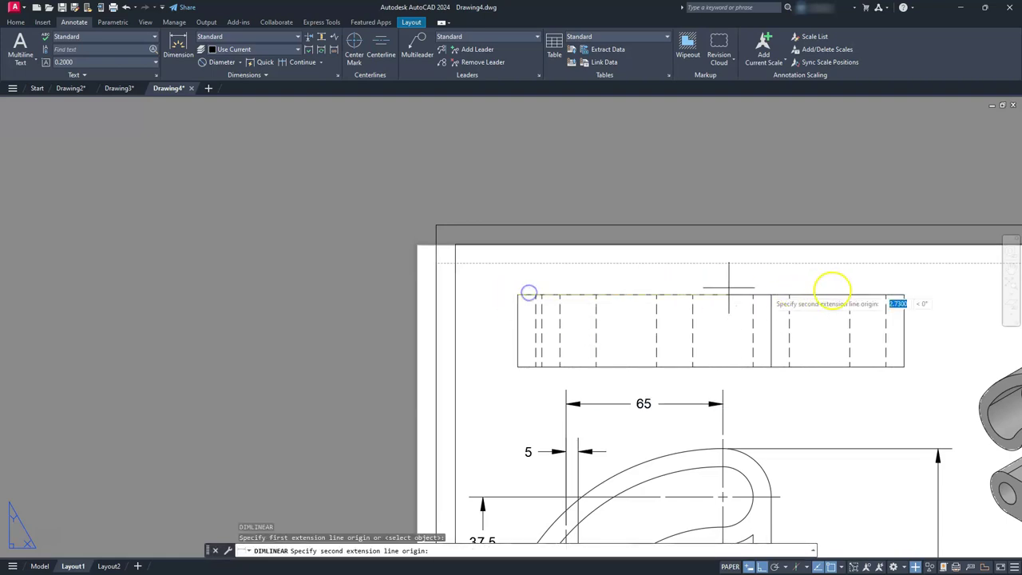
pyautogui.click(903, 295)
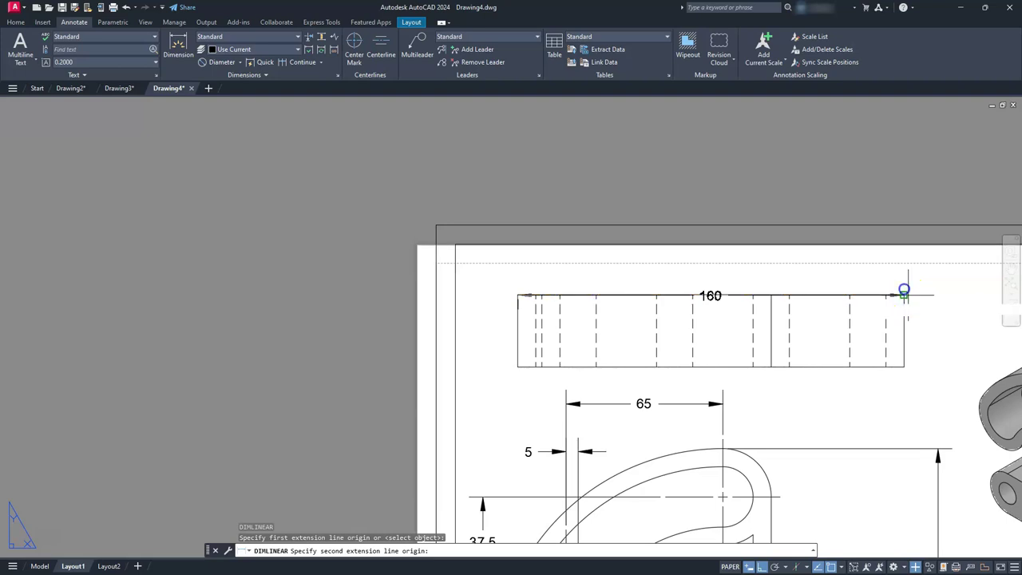
pyautogui.click(853, 265)
pyautogui.press('Escape')
pyautogui.press('Escape')
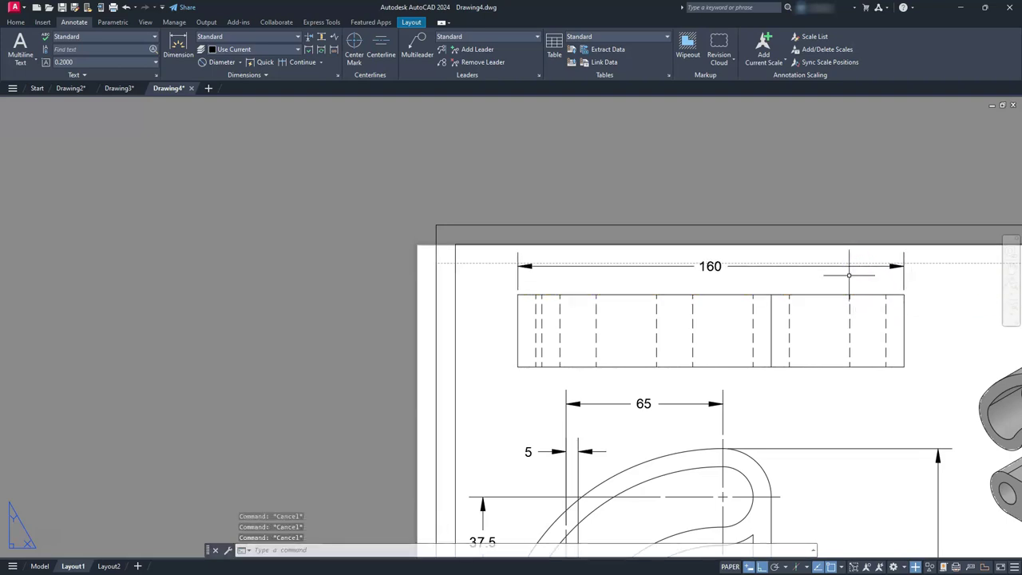
# Add a vertical linear dimension to the top view's left edge, using object selection and placing it left of the view
pyautogui.write('dli')
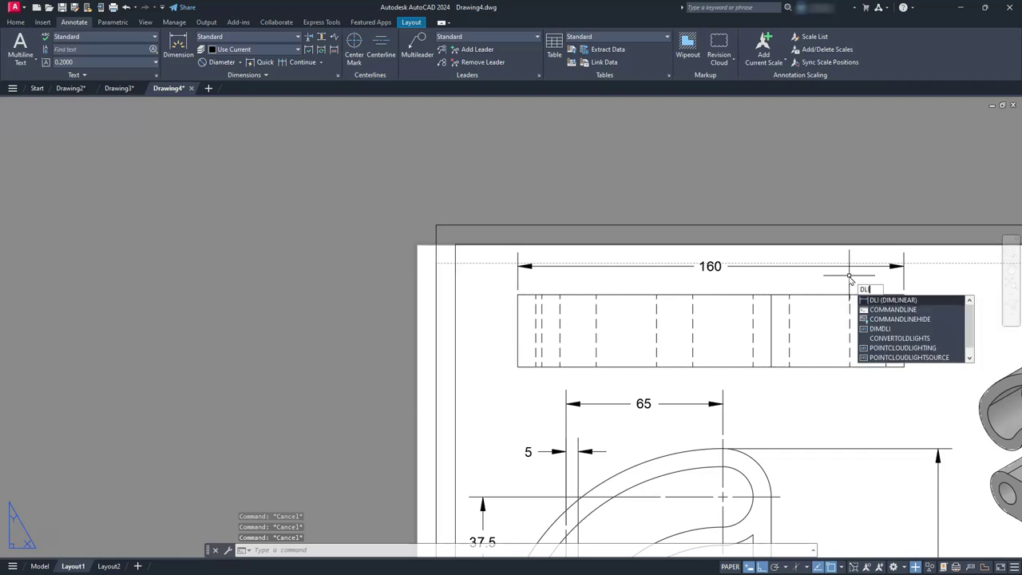
pyautogui.press('Return')
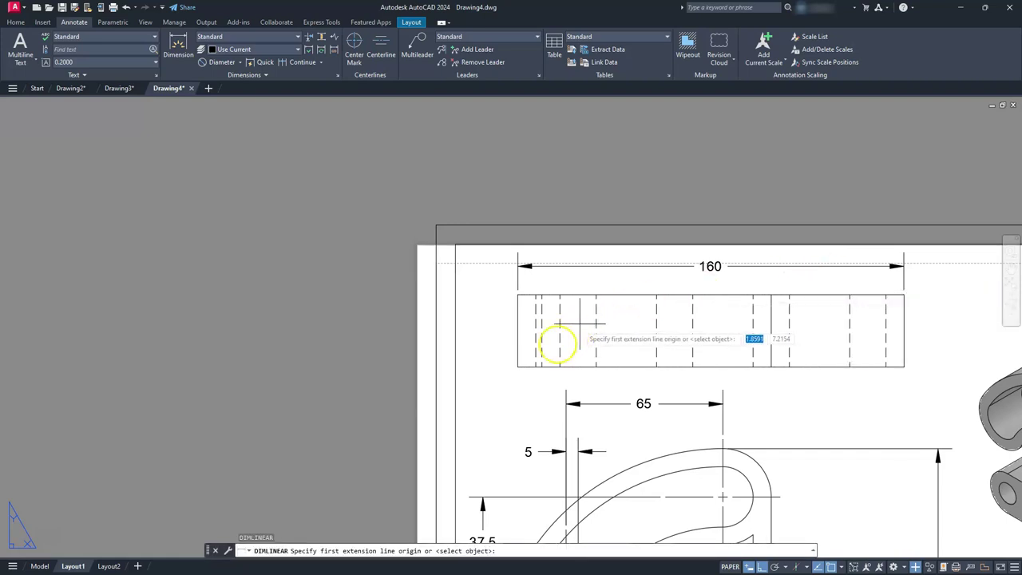
pyautogui.press('Return')
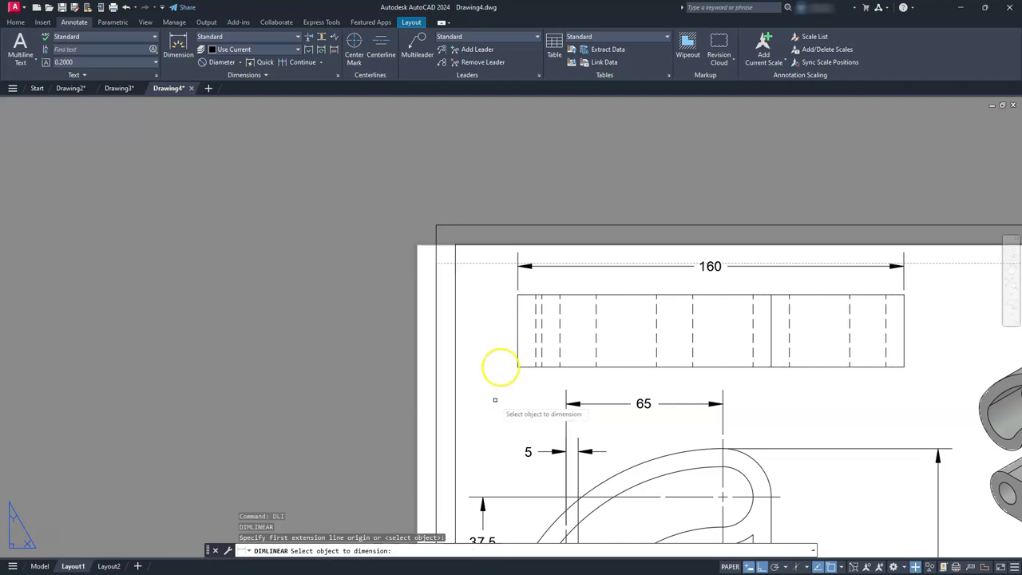
pyautogui.click(517, 356)
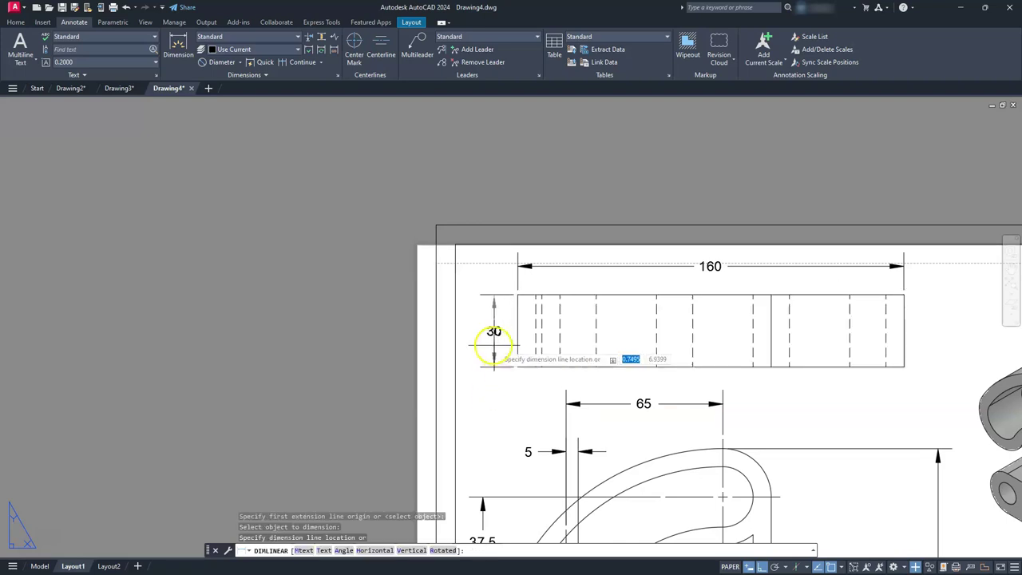
pyautogui.click(484, 343)
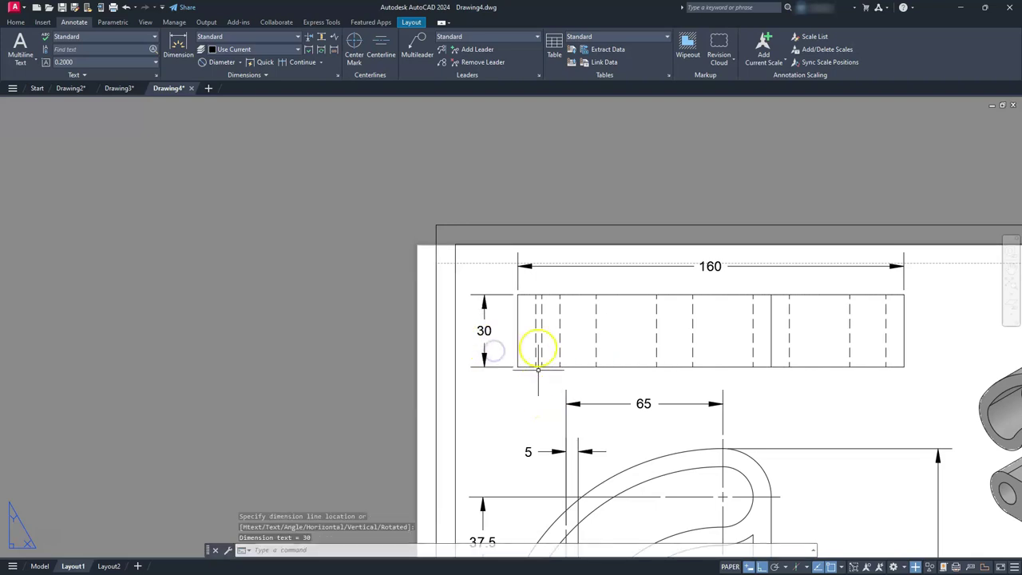
# Add radius dimensions to the arm's lower outer arc and the slot's lower arc, with both texts placed below the arm
pyautogui.moveTo(676, 335); pyautogui.dragTo(657, 354, button='middle')
pyautogui.moveTo(708, 401); pyautogui.dragTo(789, 362, button='middle')
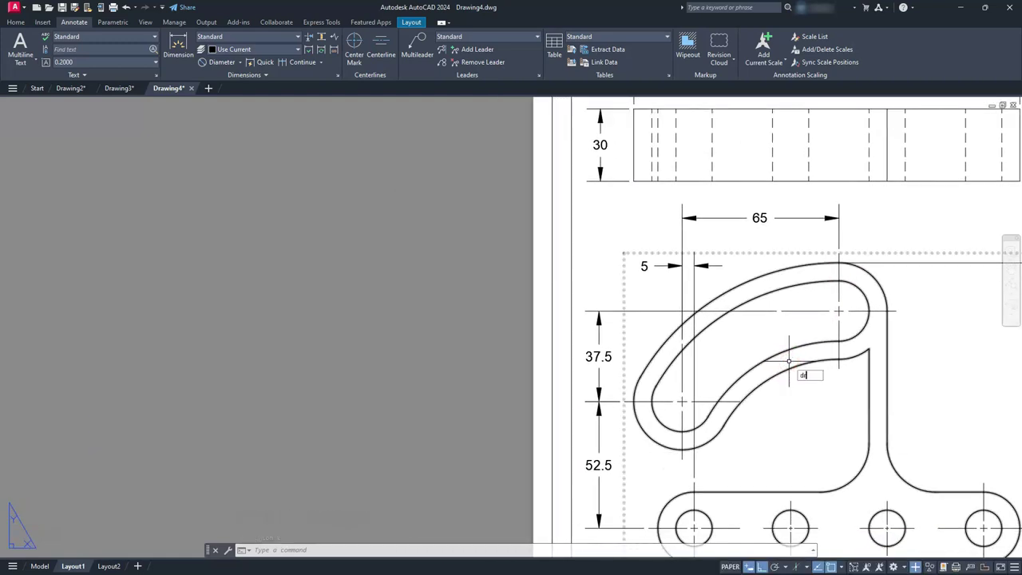
pyautogui.press('Return')
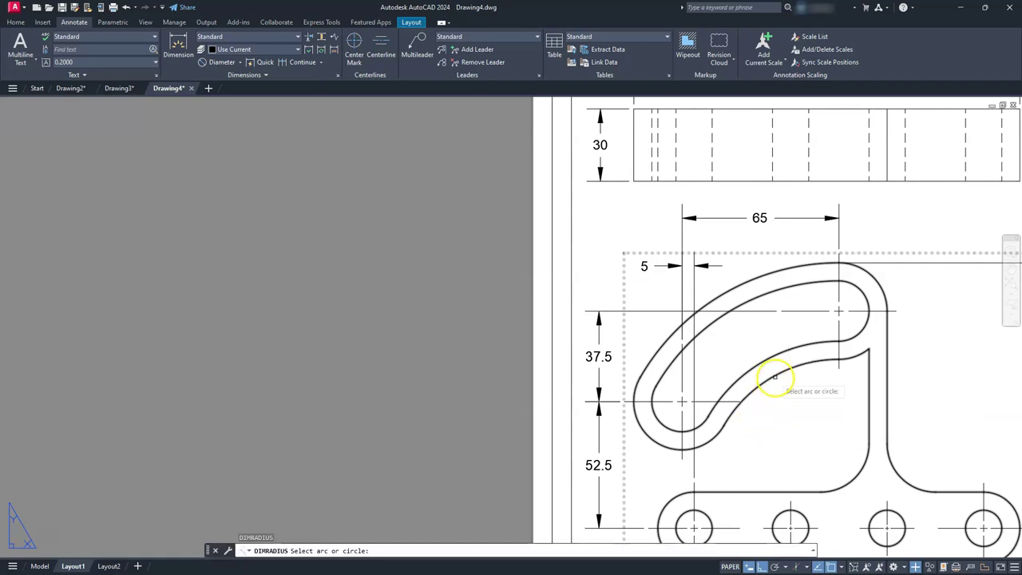
pyautogui.click(775, 375)
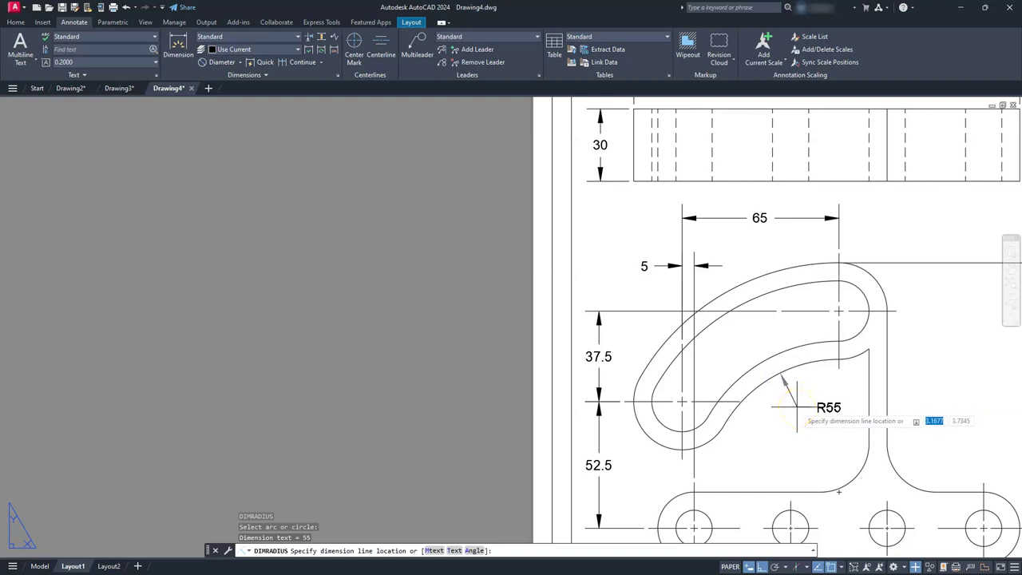
pyautogui.click(796, 407)
pyautogui.press('Return')
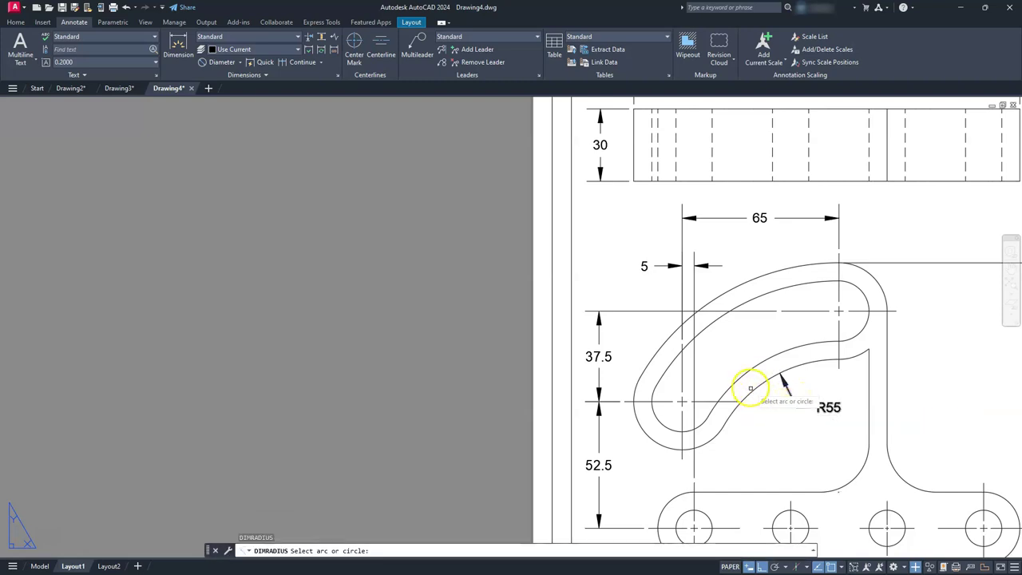
pyautogui.click(744, 375)
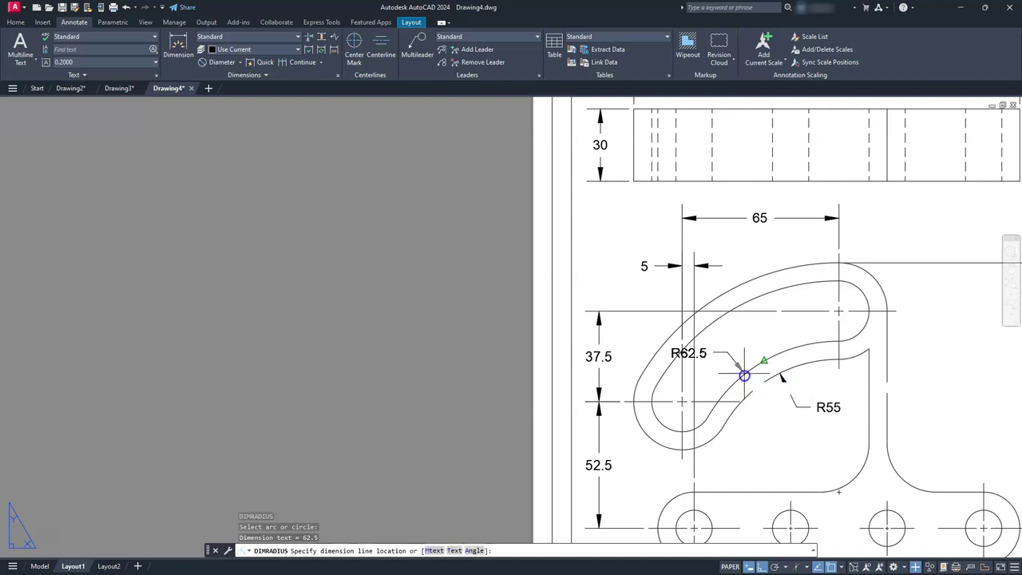
pyautogui.click(790, 436)
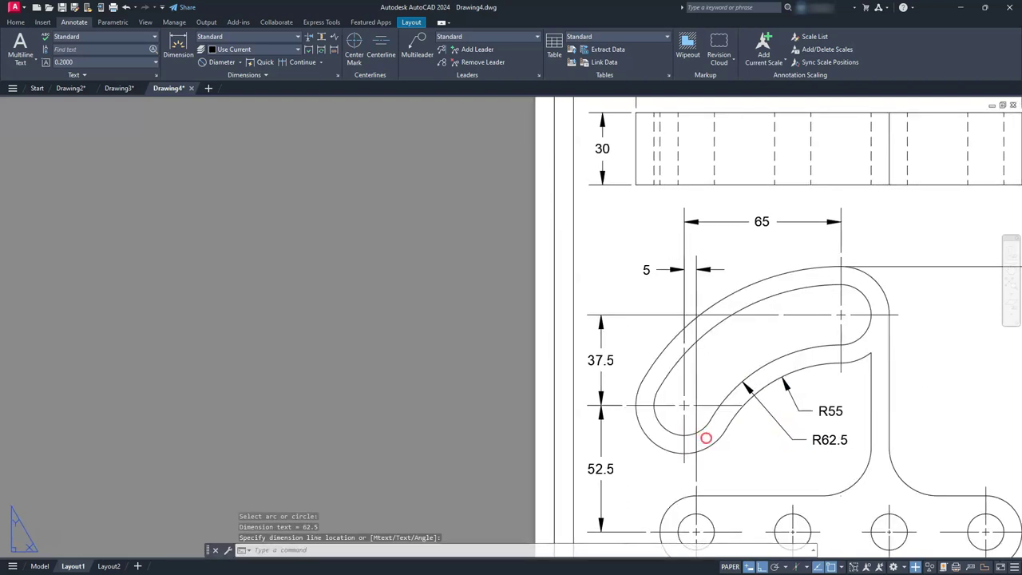
# Add radius dimensions to the slot's upper arc and the arm's upper outer arc, with both texts above the arm's lower end
pyautogui.moveTo(700, 422); pyautogui.dragTo(778, 489, button='middle')
pyautogui.press('Return')
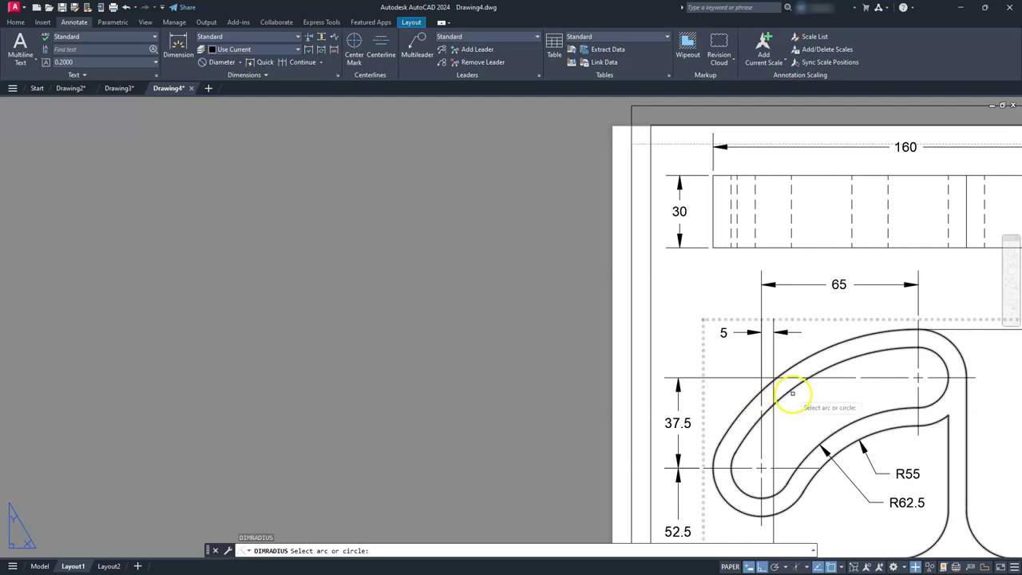
pyautogui.click(790, 391)
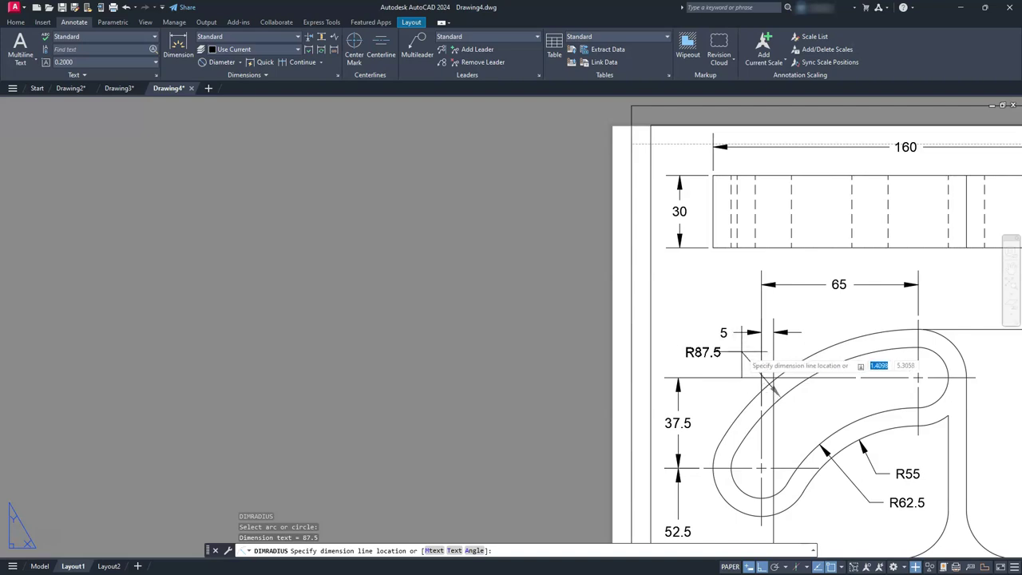
pyautogui.click(747, 358)
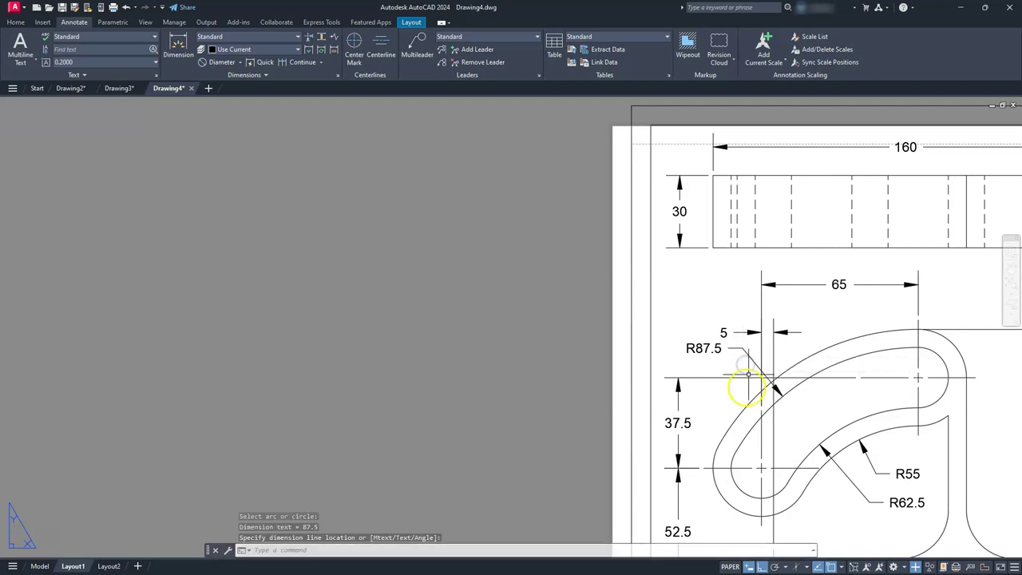
pyautogui.press('Return')
pyautogui.click(747, 405)
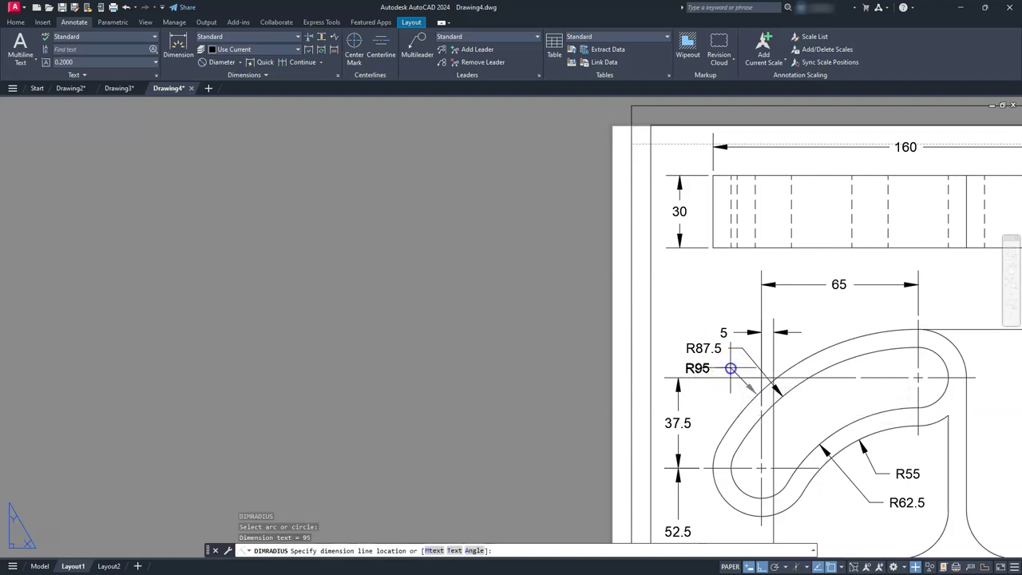
pyautogui.click(731, 369)
# Add radius dimensions to the outer arc and the slot arc at the arm's upper end, placed to the right of it
pyautogui.moveTo(847, 347); pyautogui.dragTo(704, 350, button='middle')
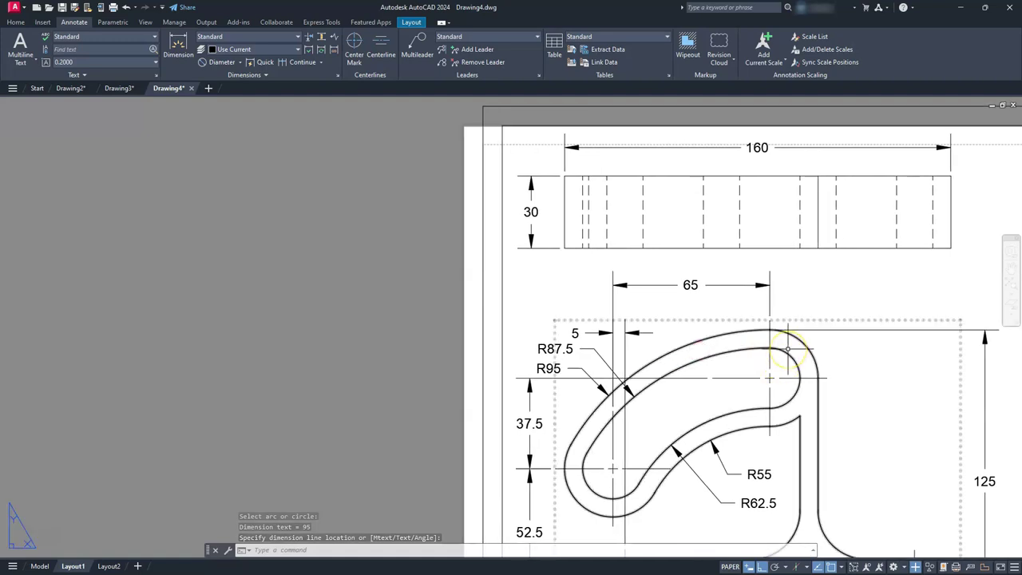
pyautogui.press('Return')
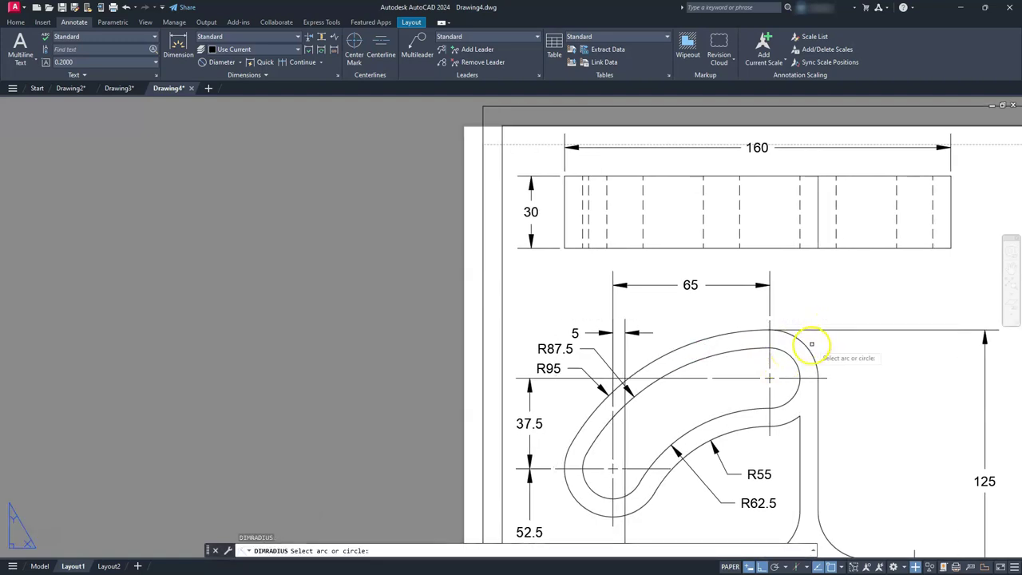
pyautogui.click(808, 349)
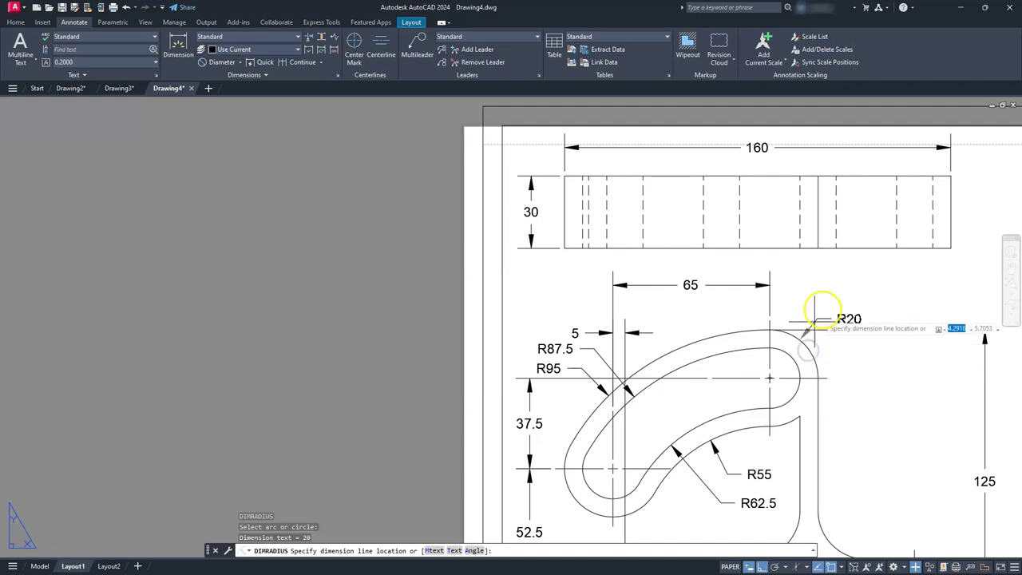
pyautogui.click(829, 293)
pyautogui.press('Return')
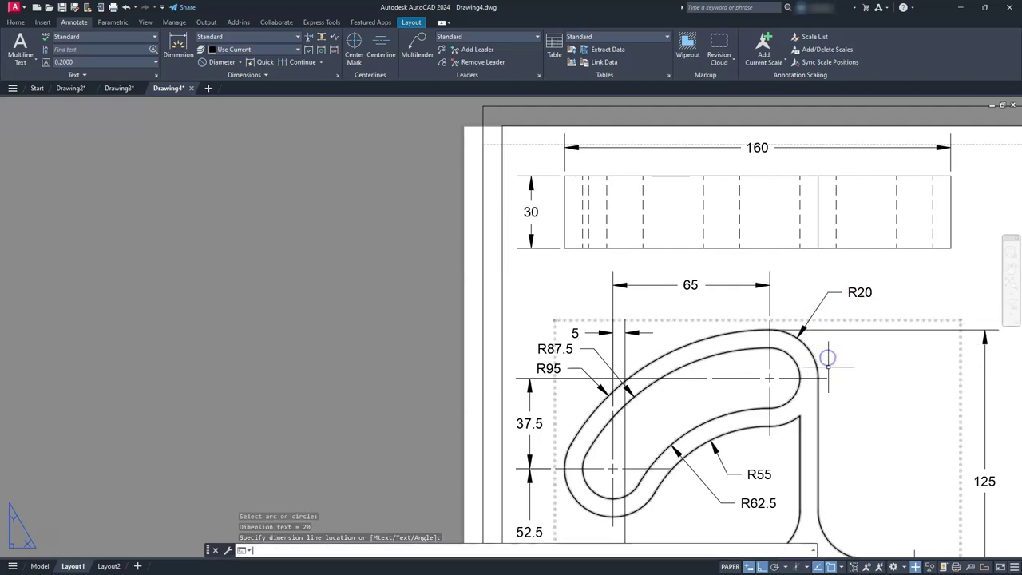
pyautogui.click(795, 392)
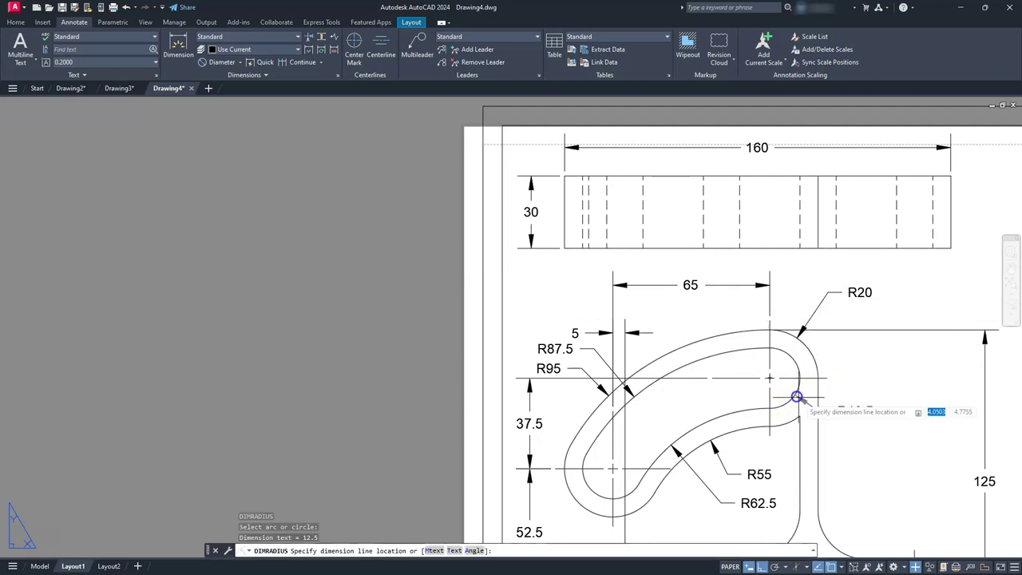
pyautogui.click(835, 412)
# Add a radius dimension to the right fillet between the upright and the base, placed above the base
pyautogui.moveTo(849, 406)
pyautogui.mouseDown(button='middle')
pyautogui.moveTo(796, 415)
pyautogui.moveTo(796, 351)
pyautogui.moveTo(793, 368)
pyautogui.mouseUp(button='middle')
pyautogui.press('Return')
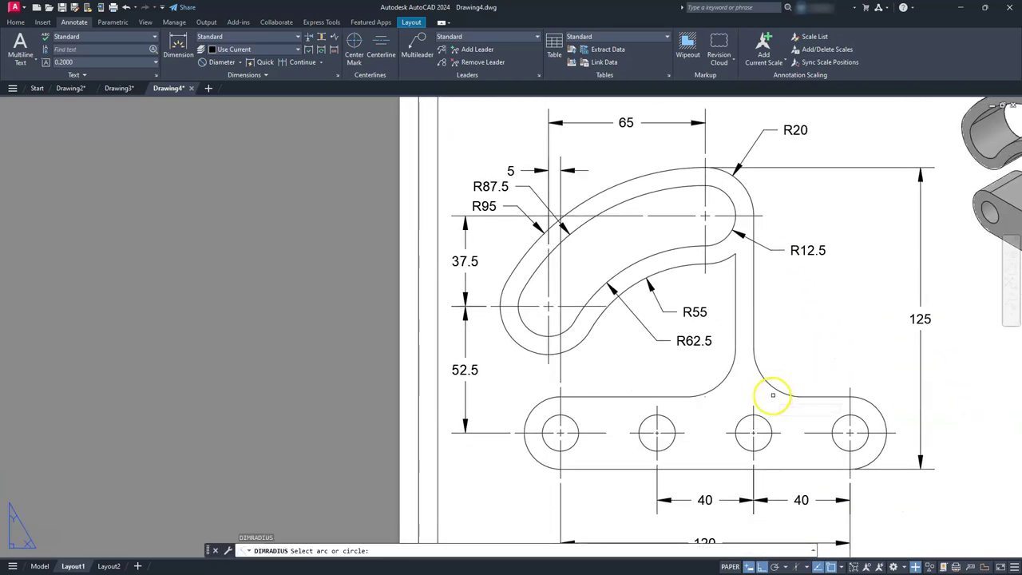
pyautogui.click(773, 384)
pyautogui.click(793, 351)
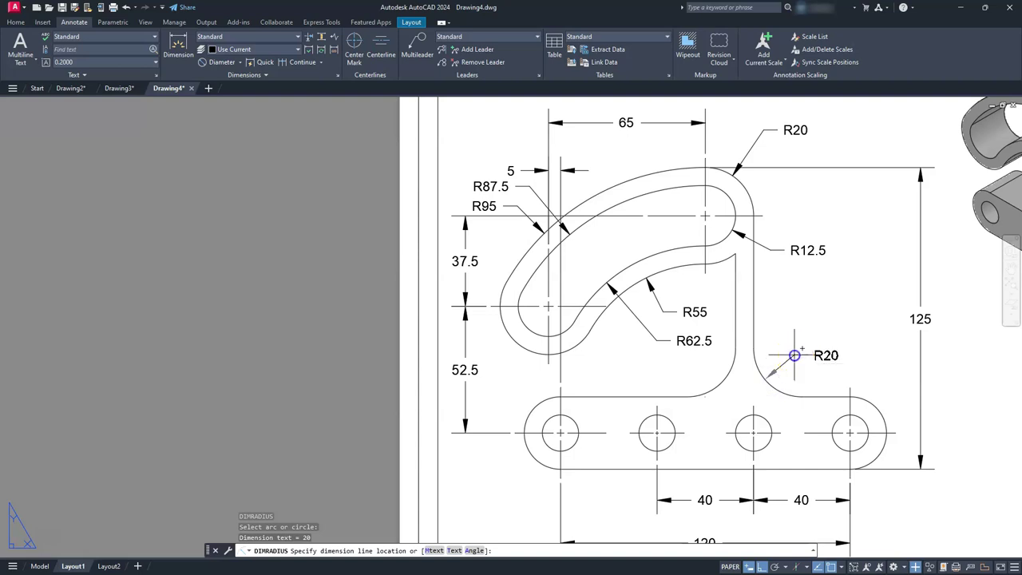
# Add a radius dimension to the rounded right end of the base, with its text above the base and inside the overall height dimension
pyautogui.moveTo(851, 427); pyautogui.dragTo(749, 387, button='middle')
pyautogui.press('Return')
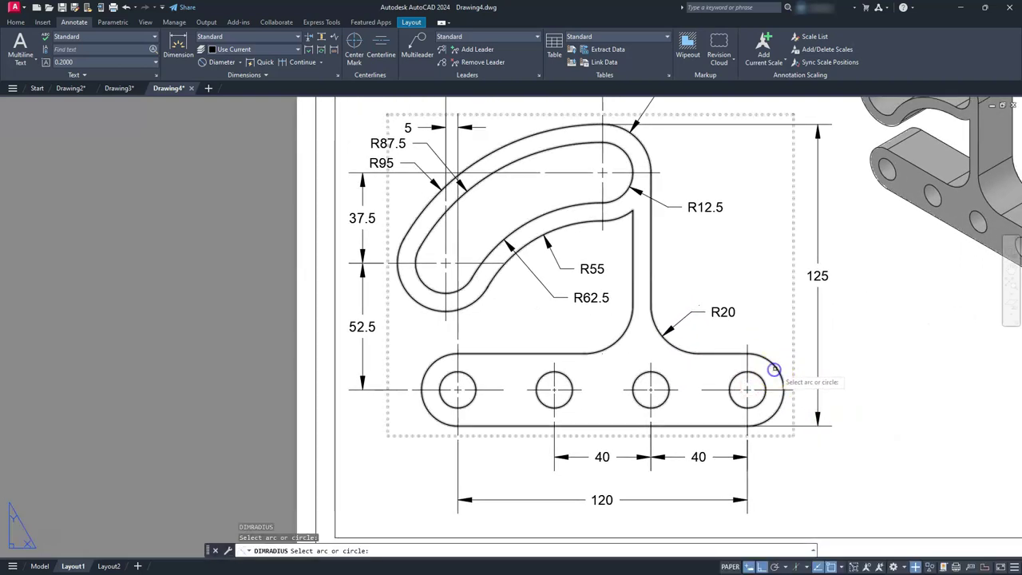
pyautogui.click(773, 366)
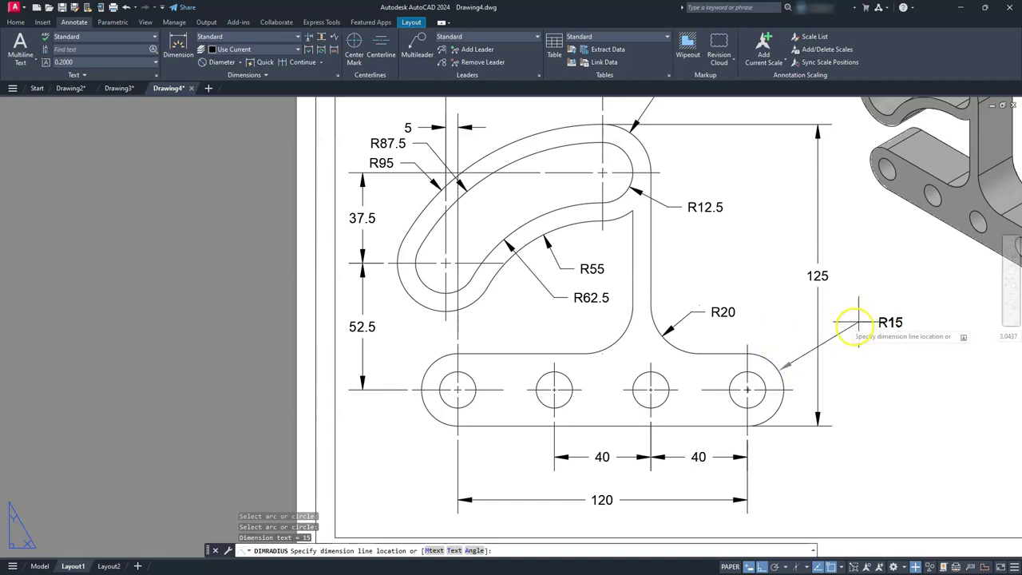
pyautogui.click(767, 320)
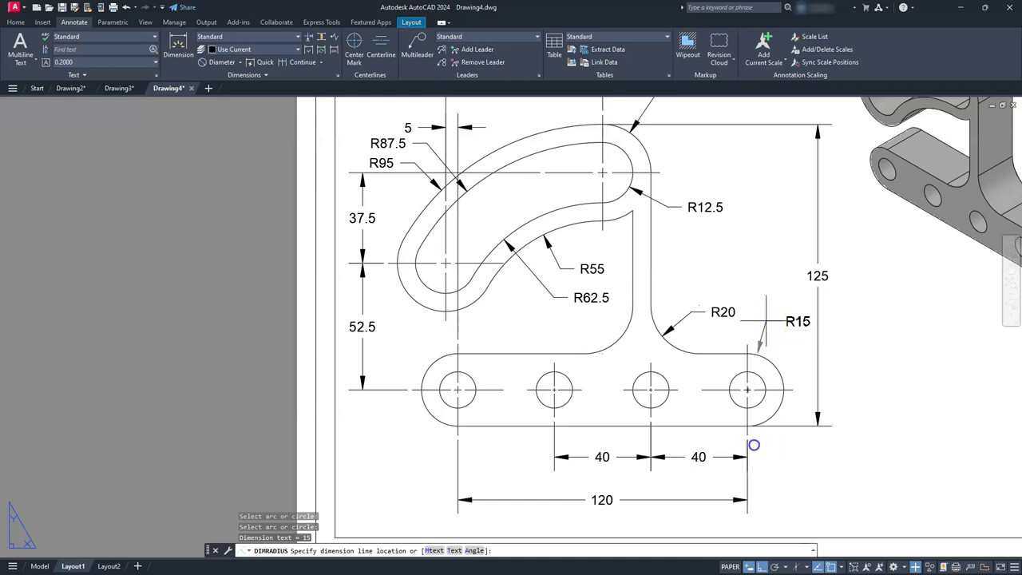
pyautogui.click(741, 454)
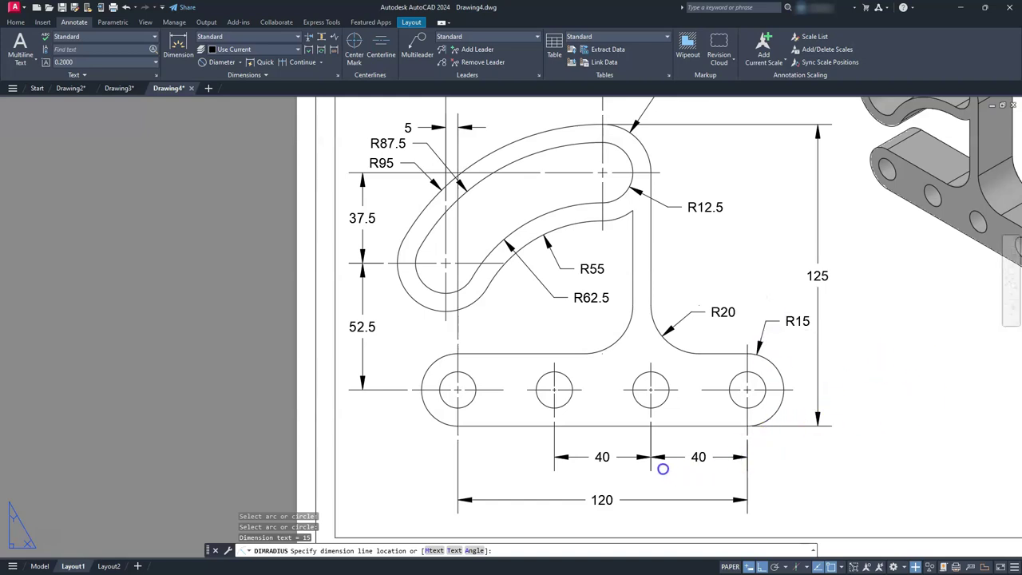
pyautogui.press('Escape')
pyautogui.press('space')
pyautogui.press('Escape')
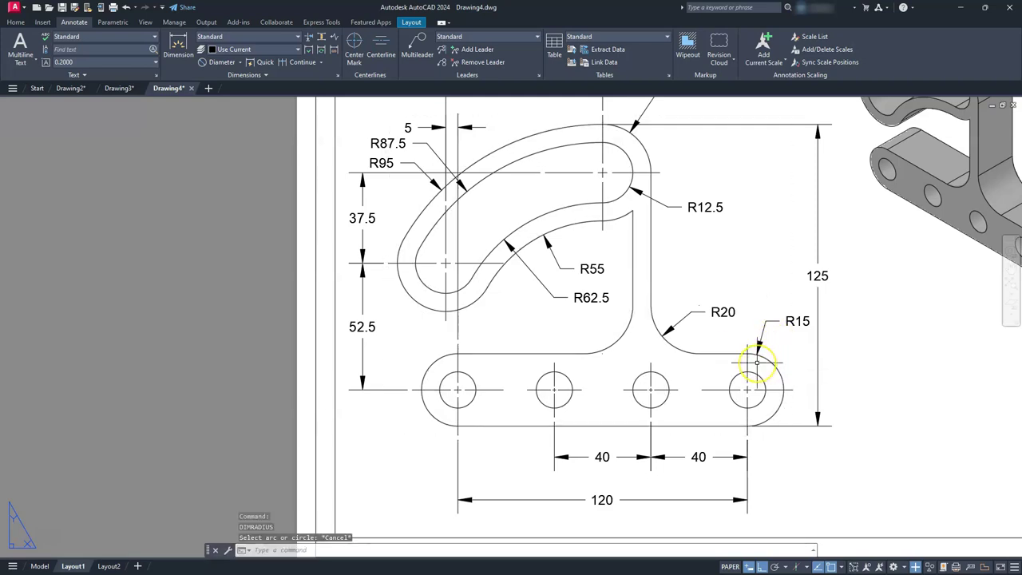
pyautogui.press('Escape')
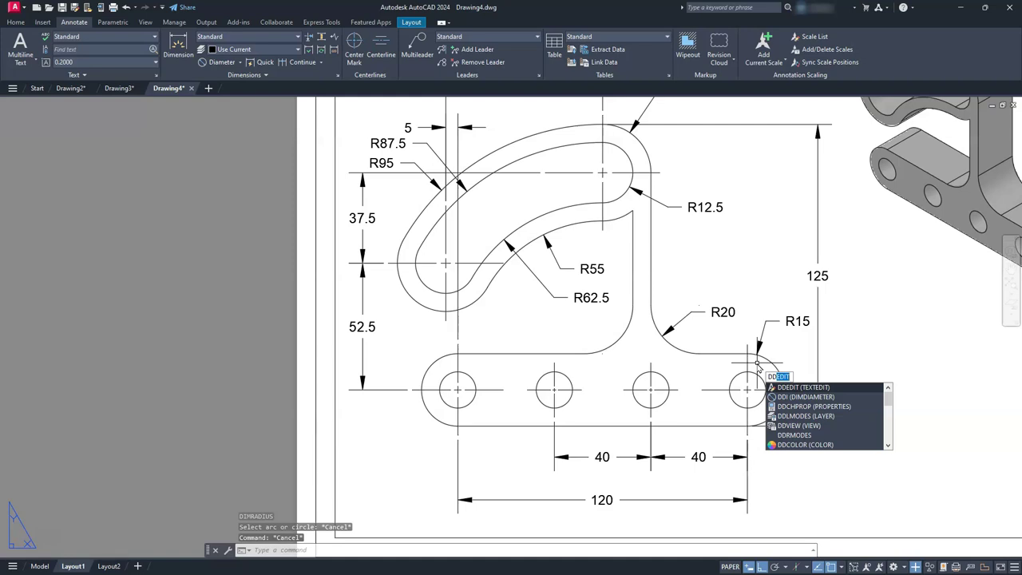
# Add a diameter dimension to the rightmost hole of the base, placed below and to the right of it
pyautogui.write('I')
pyautogui.click(804, 387)
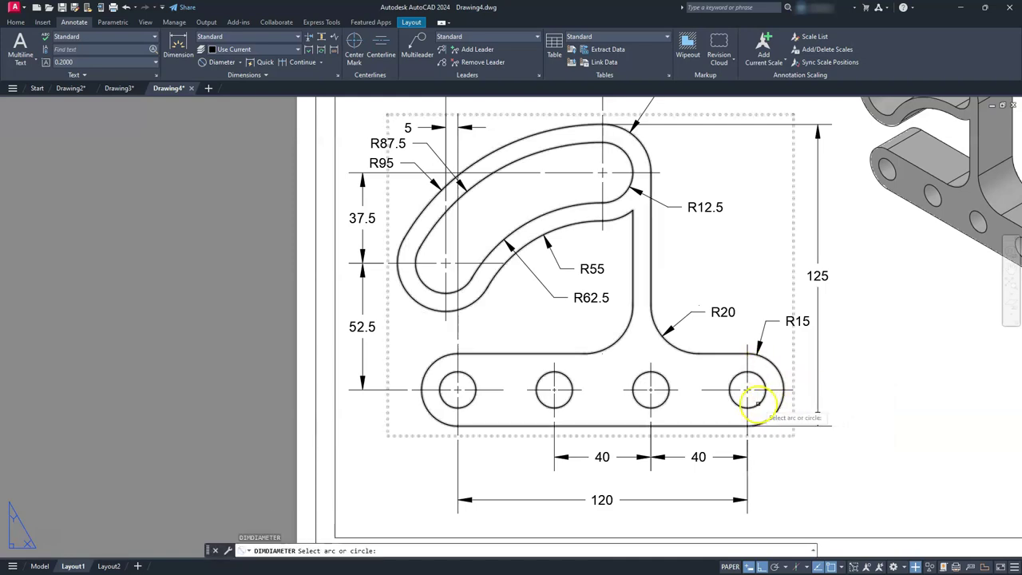
pyautogui.click(756, 406)
pyautogui.click(788, 462)
pyautogui.press('Escape')
pyautogui.press('Escape')
pyautogui.press('Escape')
# Edit the rightmost hole's diameter dimension text to add the prefix 4X before the value
pyautogui.moveTo(776, 383); pyautogui.dragTo(775, 414, button='middle')
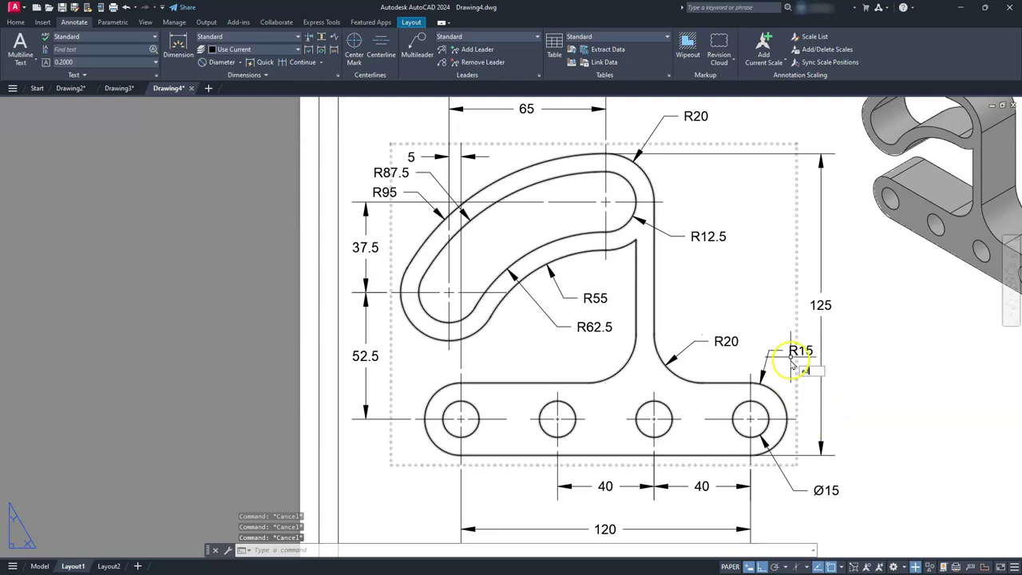
pyautogui.write('D')
pyautogui.press('Return')
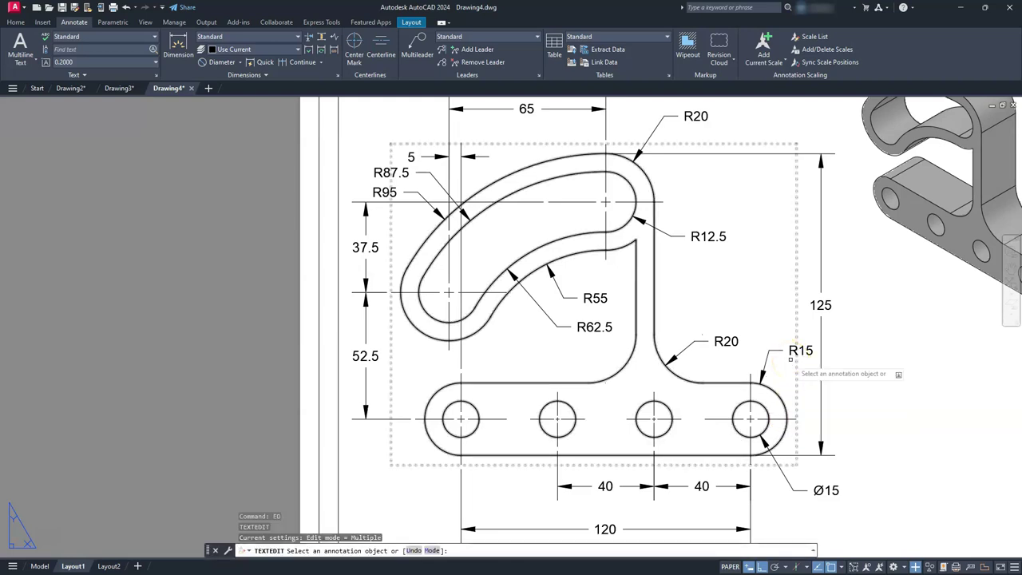
pyautogui.click(826, 490)
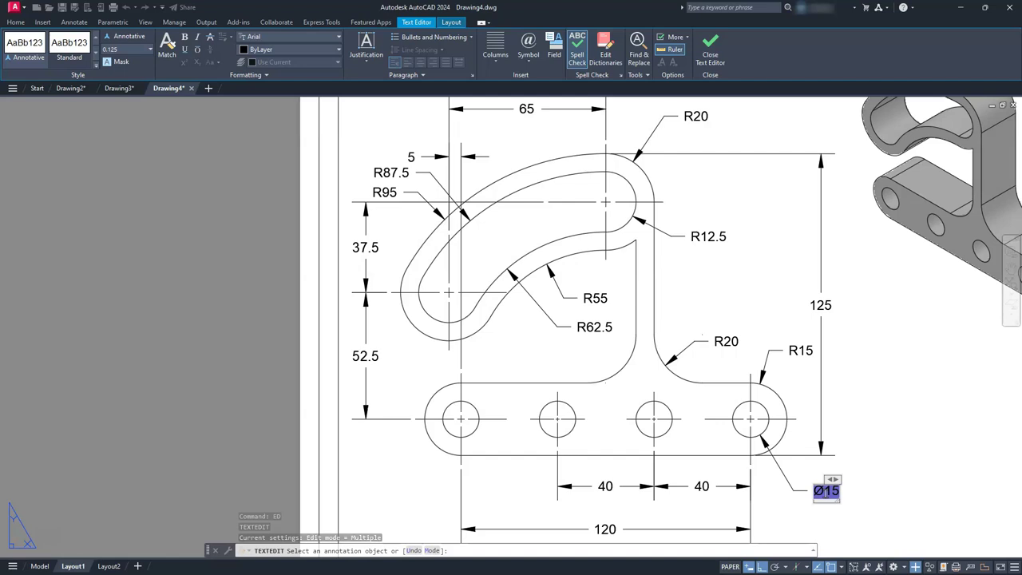
pyautogui.write('4X')
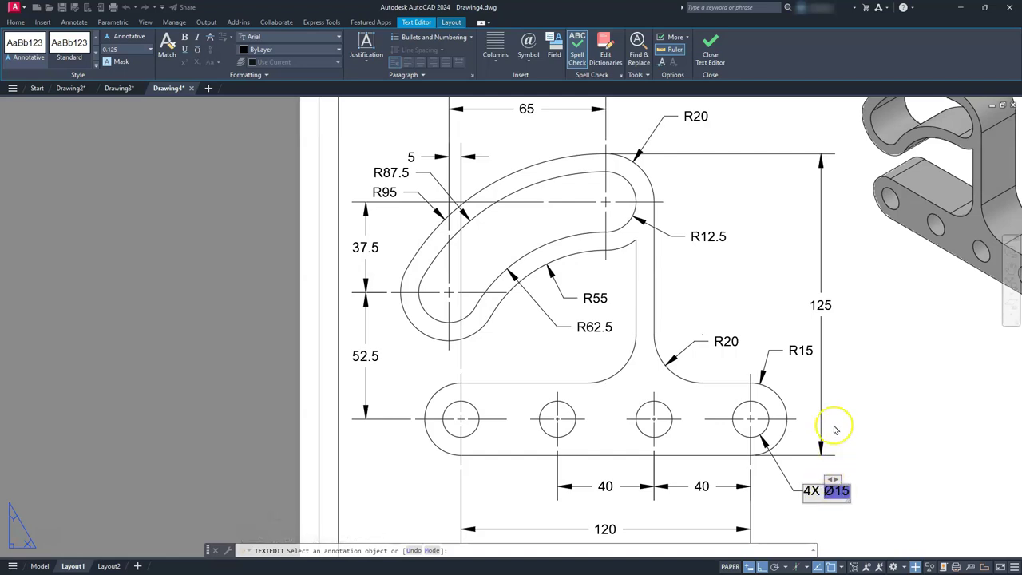
pyautogui.click(802, 349)
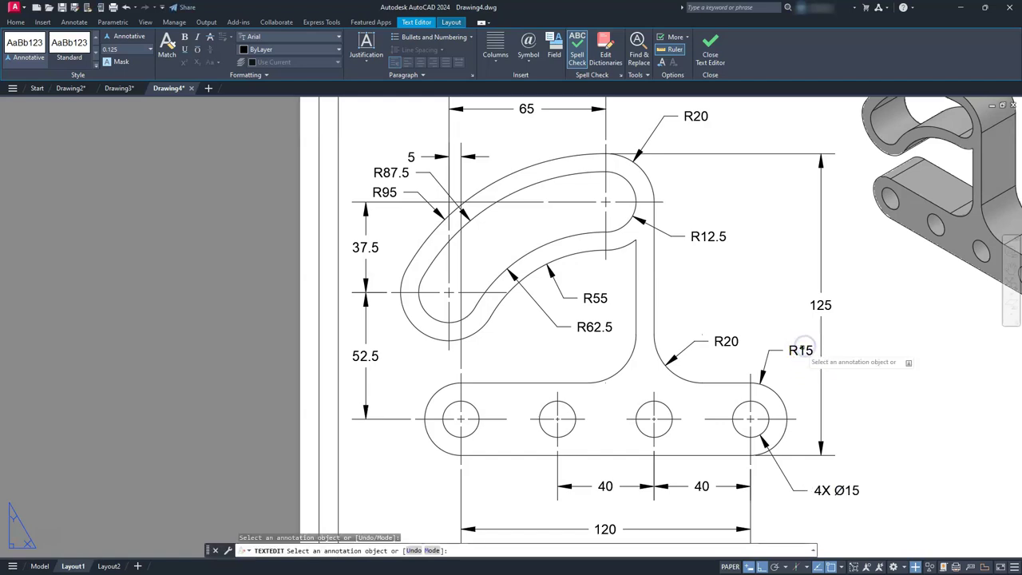
pyautogui.click(802, 349)
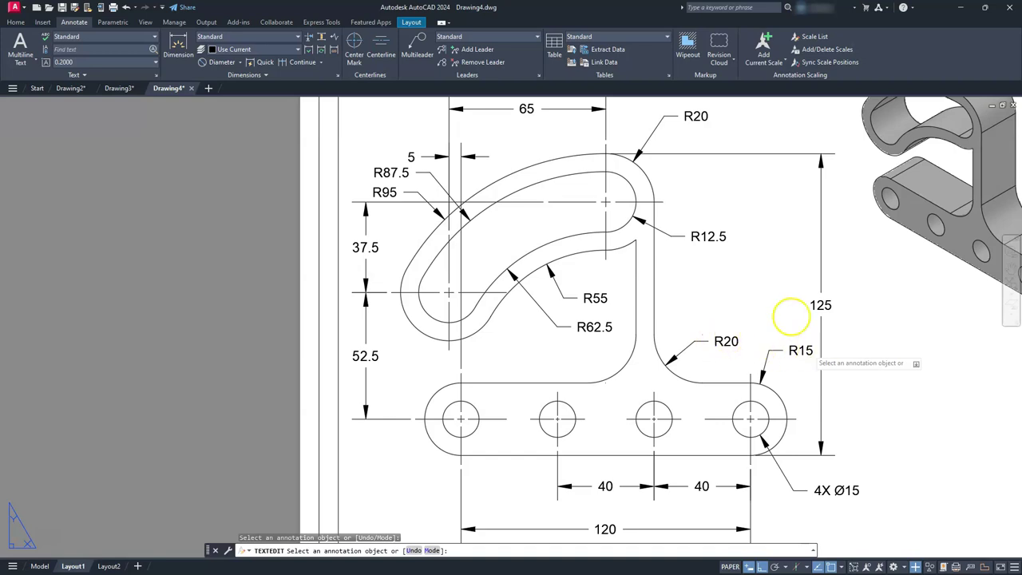
pyautogui.press('Delete')
pyautogui.click(840, 329)
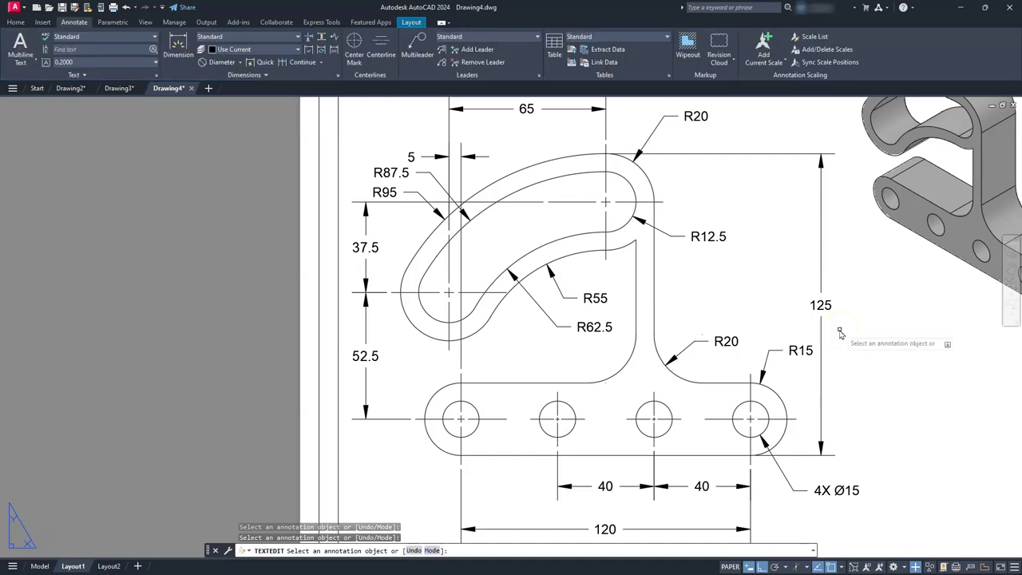
pyautogui.click(840, 328)
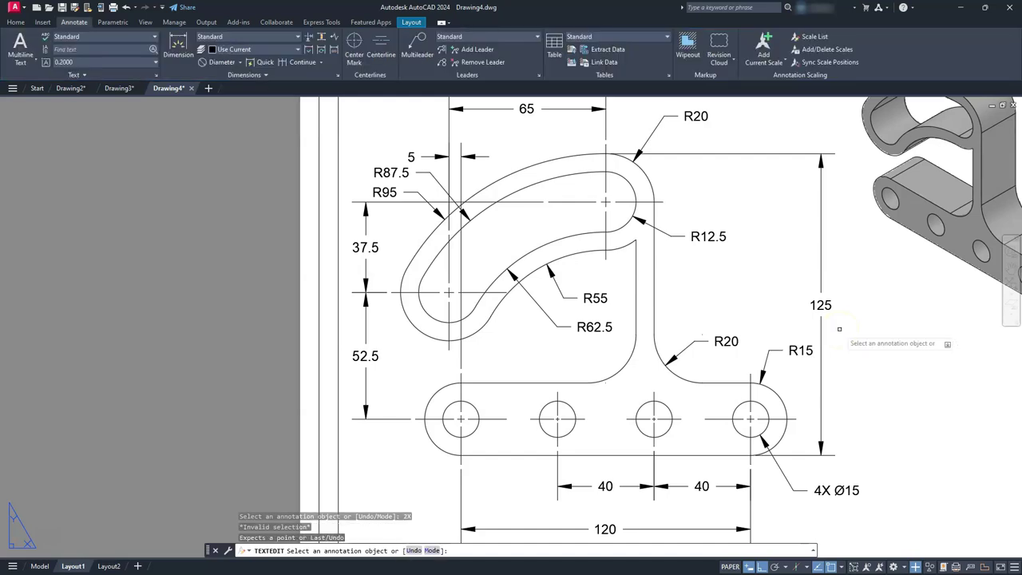
# Add the prefix 2X before the value in the radius dimension of the base's rounded right end
pyautogui.click(803, 350)
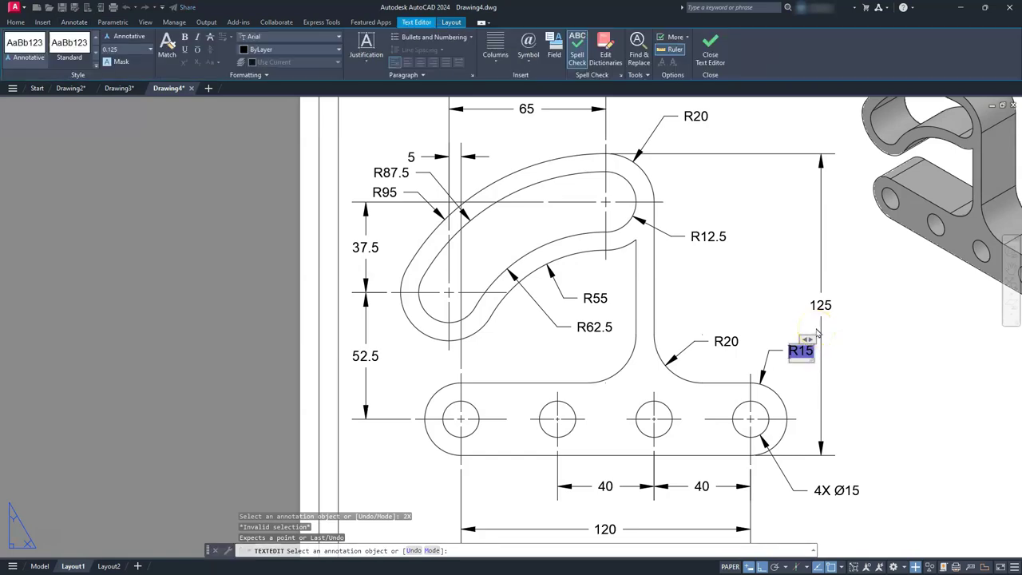
pyautogui.write('2X')
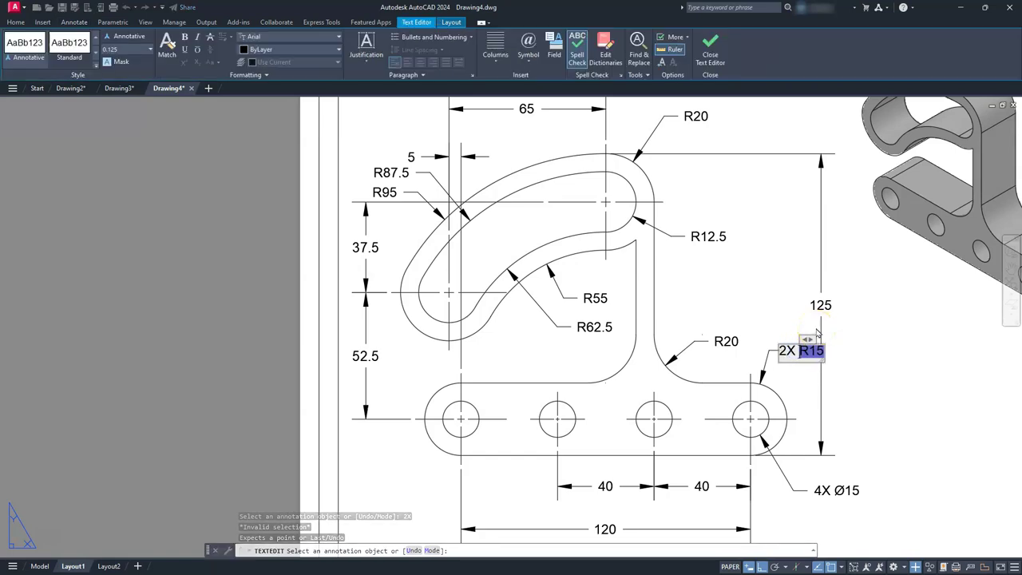
pyautogui.click(726, 341)
# Add the prefix 2X before the value in the radius dimension of the fillet between the vertical arm and the base
pyautogui.click(726, 341)
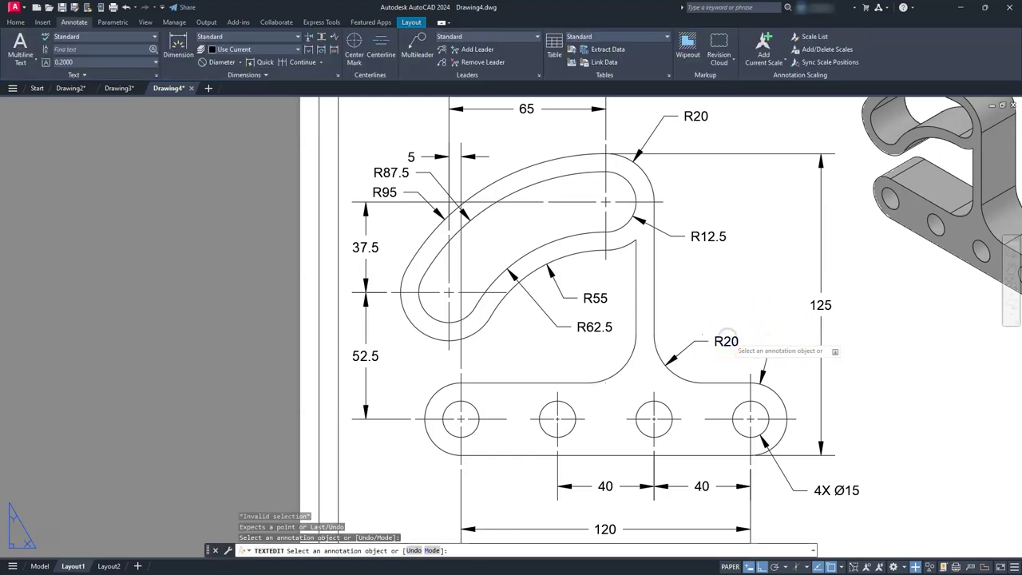
pyautogui.click(725, 341)
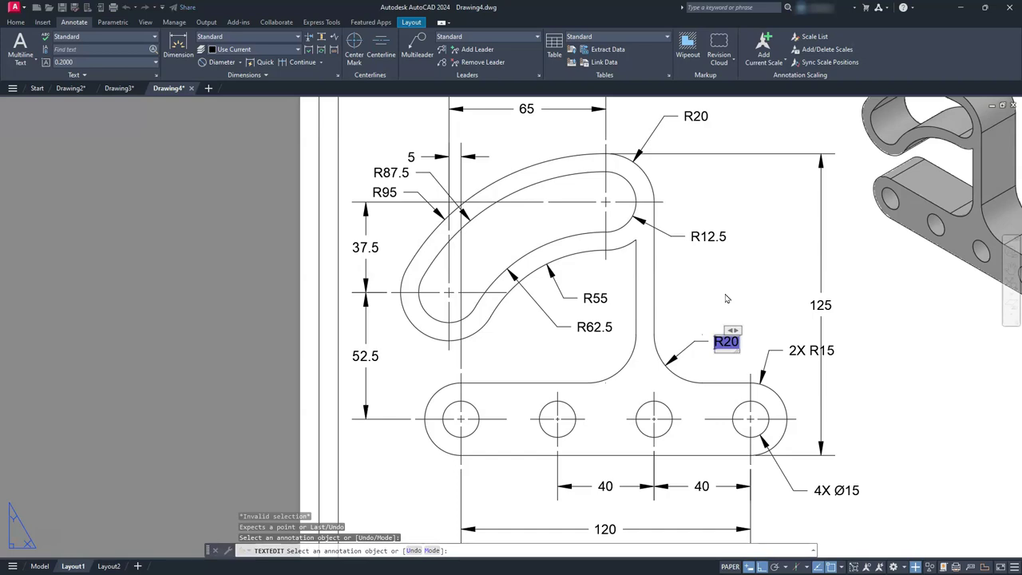
pyautogui.write('2X')
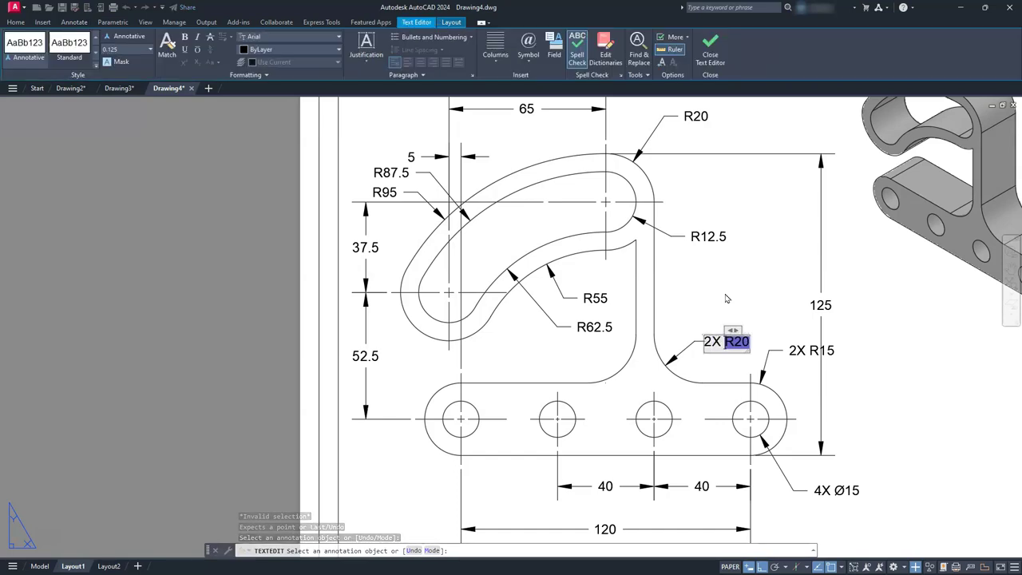
pyautogui.click(667, 317)
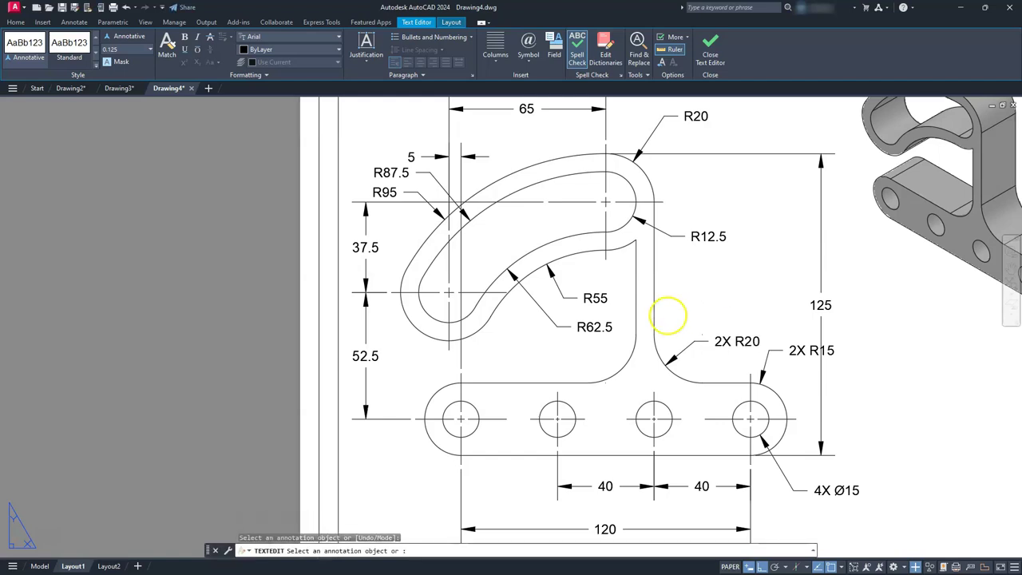
# Add the prefix 2X before the value in the radius dimension of the slot's inner right end
pyautogui.moveTo(671, 327); pyautogui.dragTo(650, 440, button='middle')
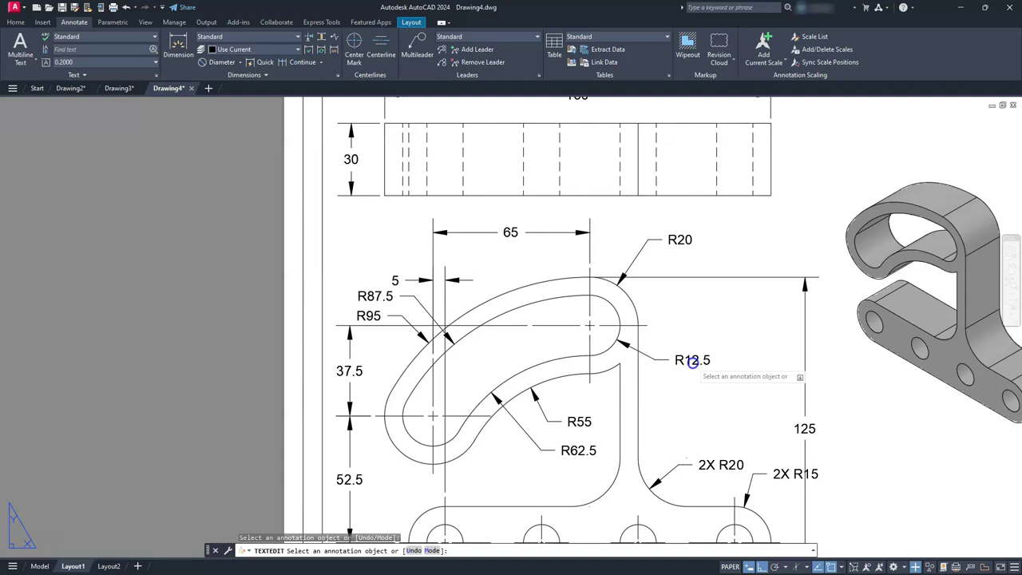
pyautogui.click(692, 361)
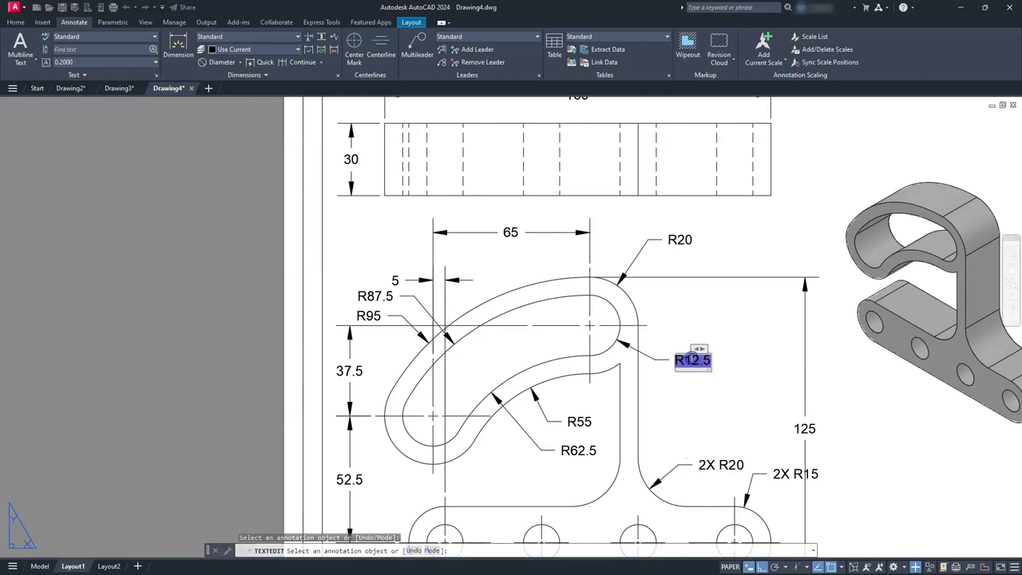
pyautogui.write('2X')
pyautogui.click(680, 241)
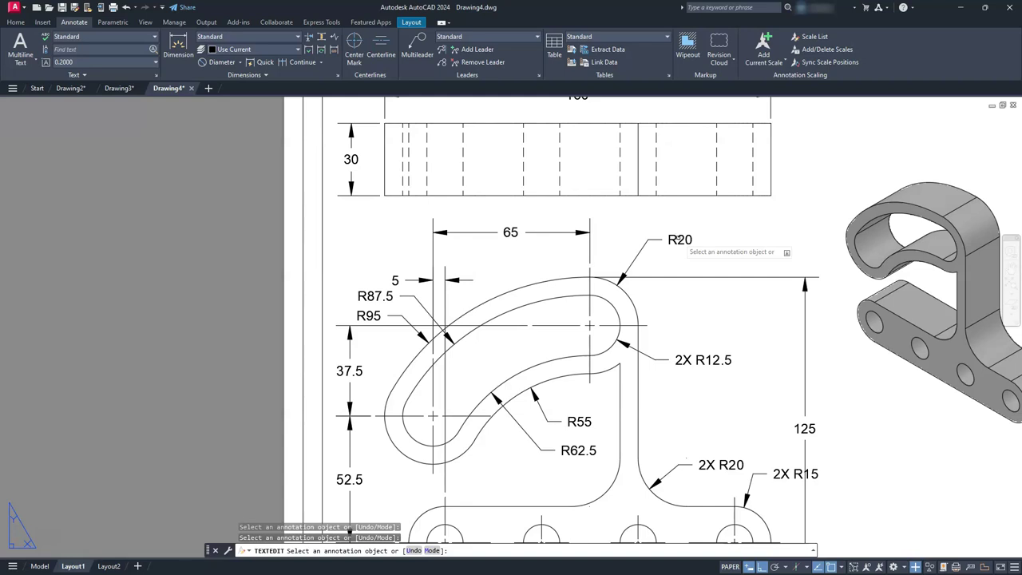
# Add the prefix 2X before the value in the radius dimension of the curved arm's outer upper-right end
pyautogui.click(680, 239)
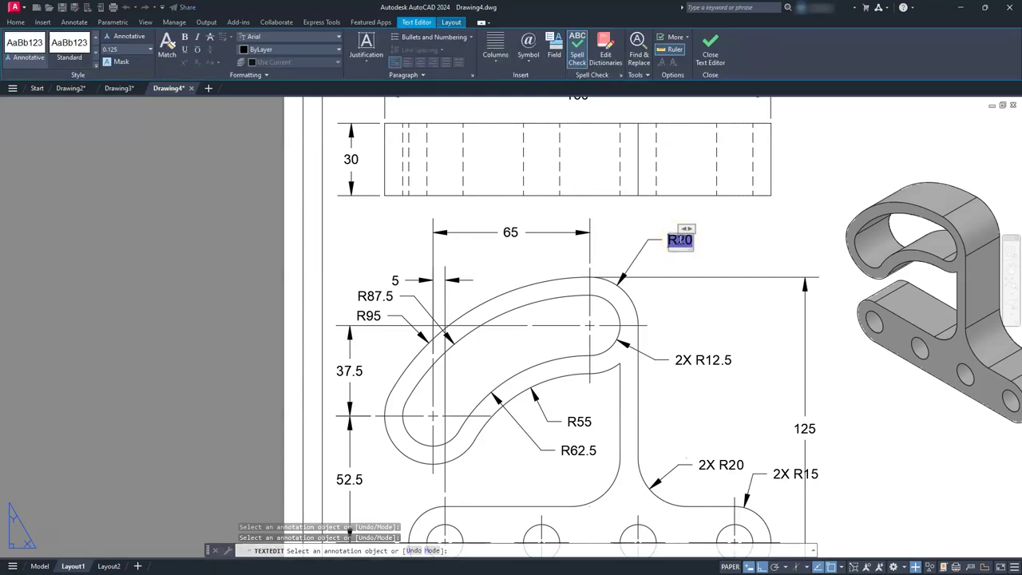
pyautogui.write('2X')
pyautogui.scroll(2, 686, 240)
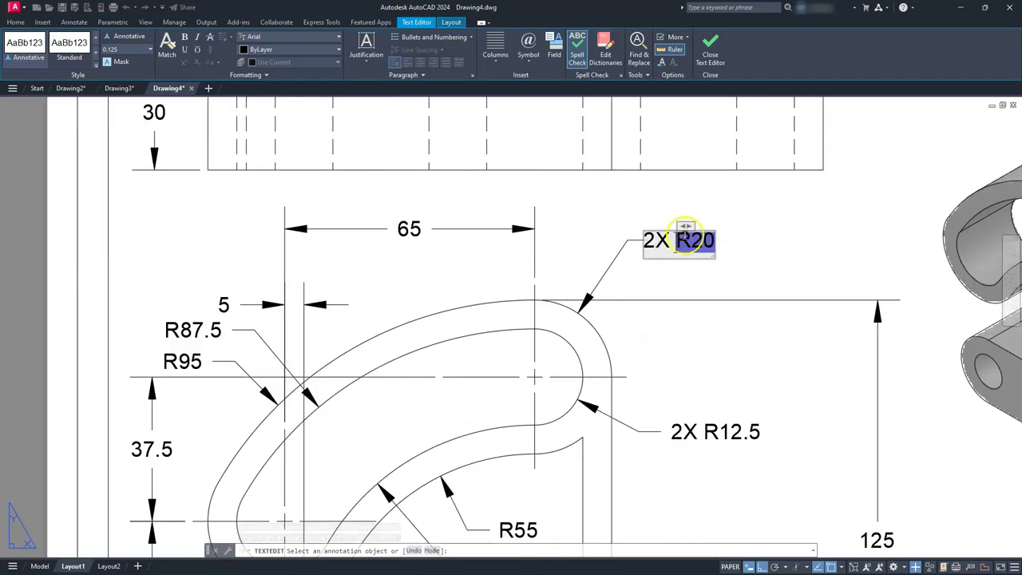
pyautogui.click(746, 240)
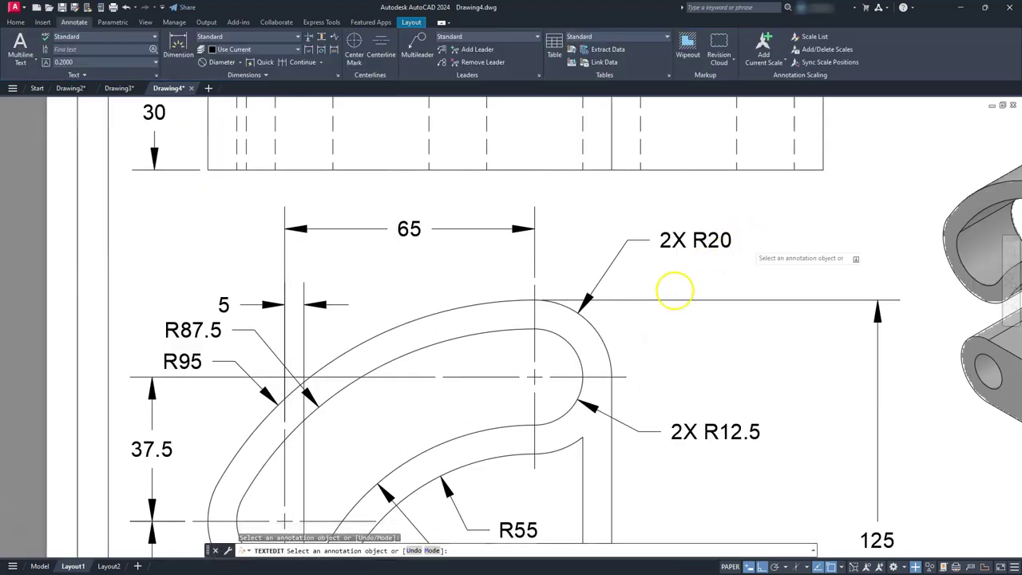
pyautogui.scroll(-2, 735, 287)
pyautogui.scroll(1, 656, 336)
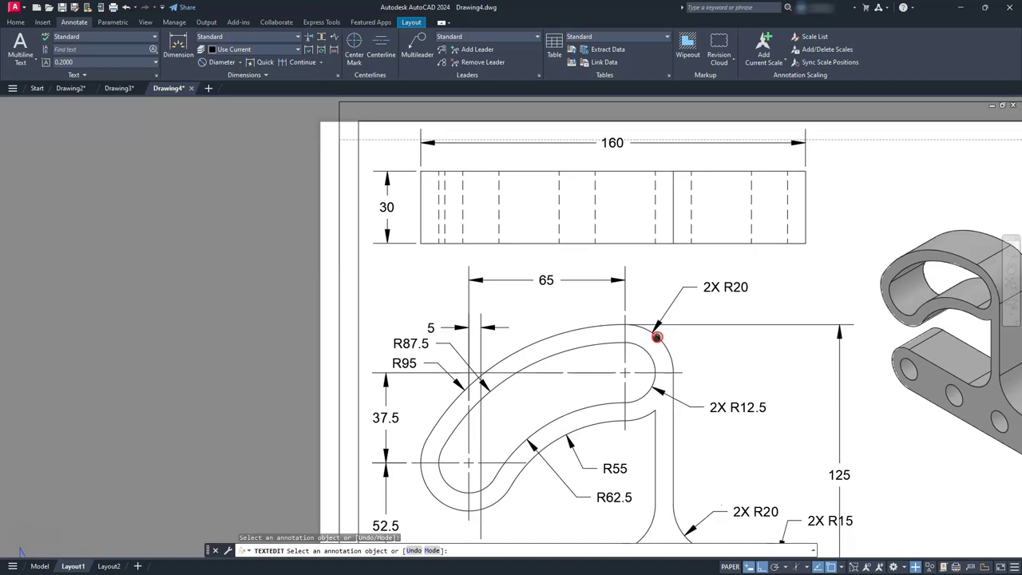
pyautogui.press('Escape')
pyautogui.press('Escape')
pyautogui.press('Escape')
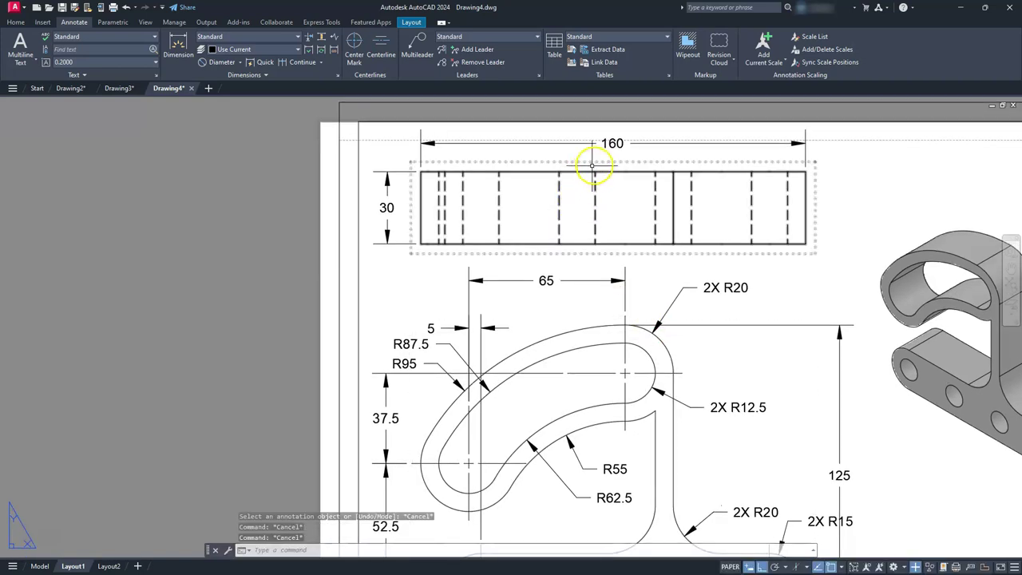
# Enclose the overall length dimension text above the top view in parentheses to mark it as a reference dimension
pyautogui.click(617, 144)
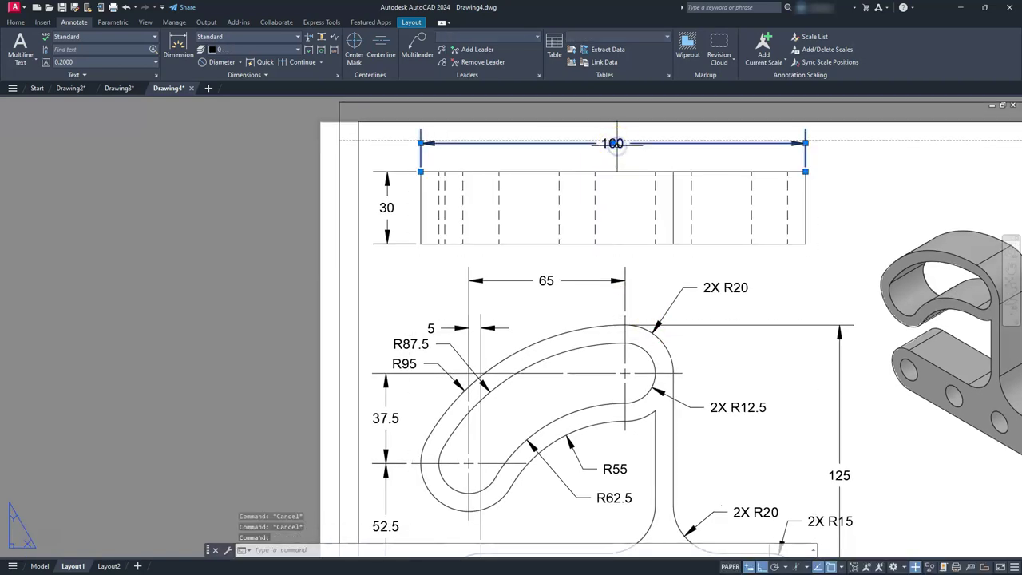
pyautogui.doubleClick(616, 144)
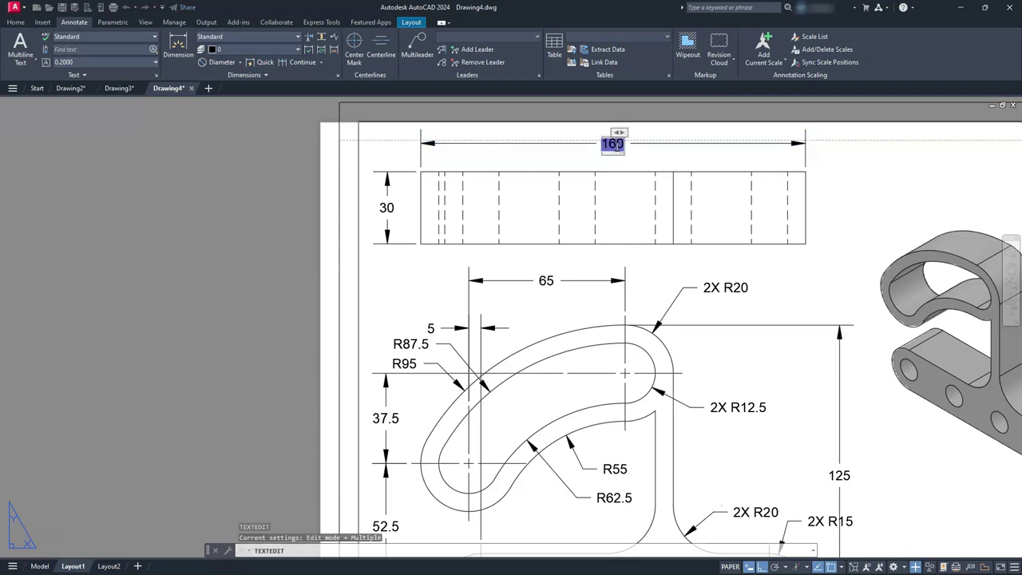
pyautogui.press('Home')
pyautogui.write('(')
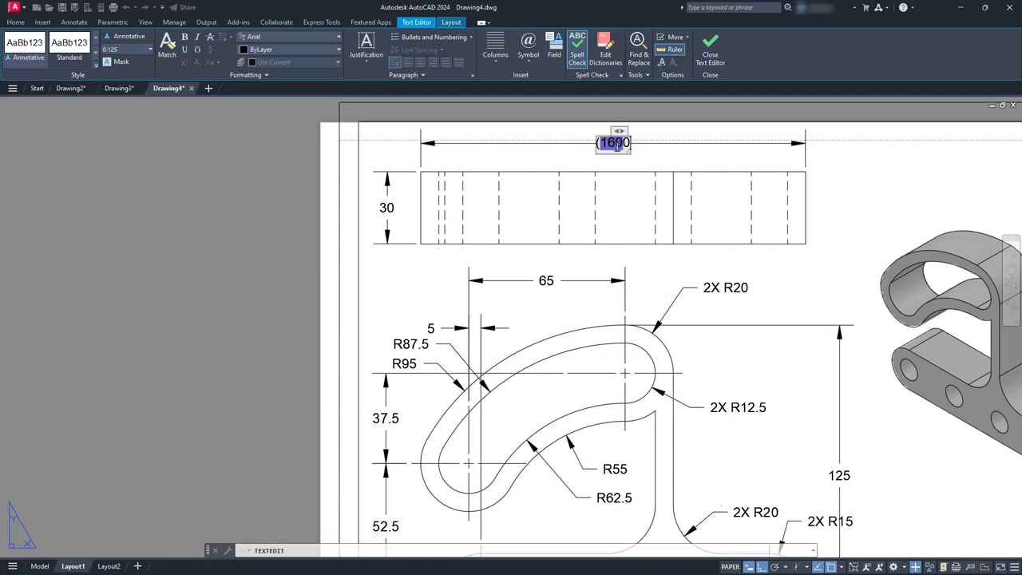
pyautogui.press('BackSpace')
pyautogui.click(829, 468)
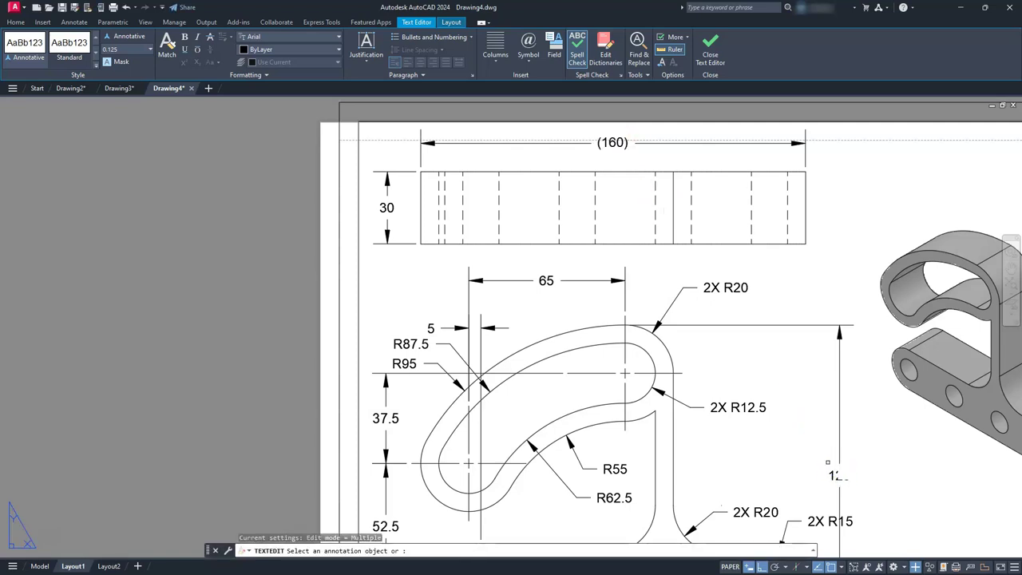
# Enclose the overall height dimension text of the front view in parentheses and end text editing
pyautogui.click(830, 465)
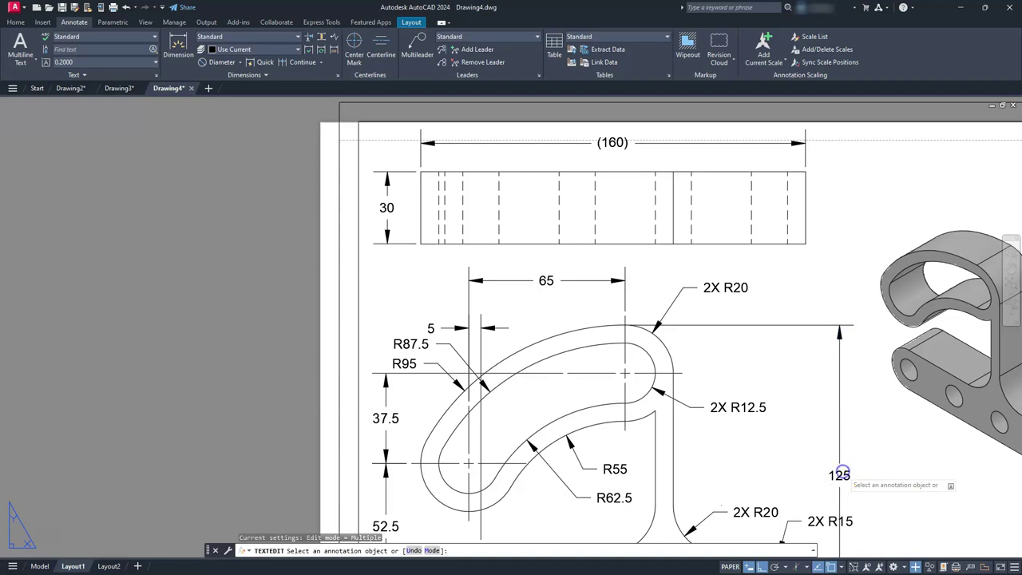
pyautogui.click(838, 475)
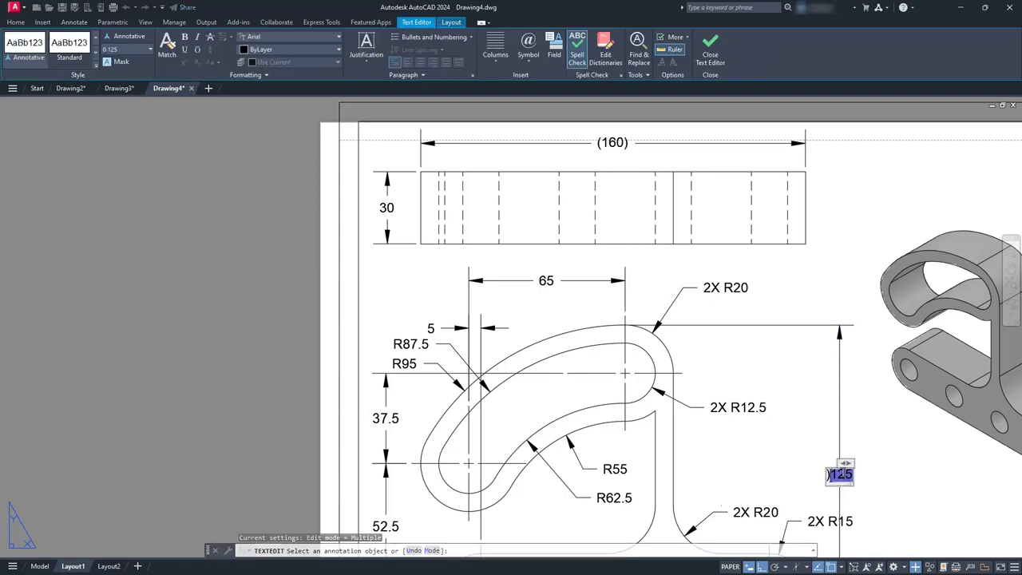
pyautogui.write('(')
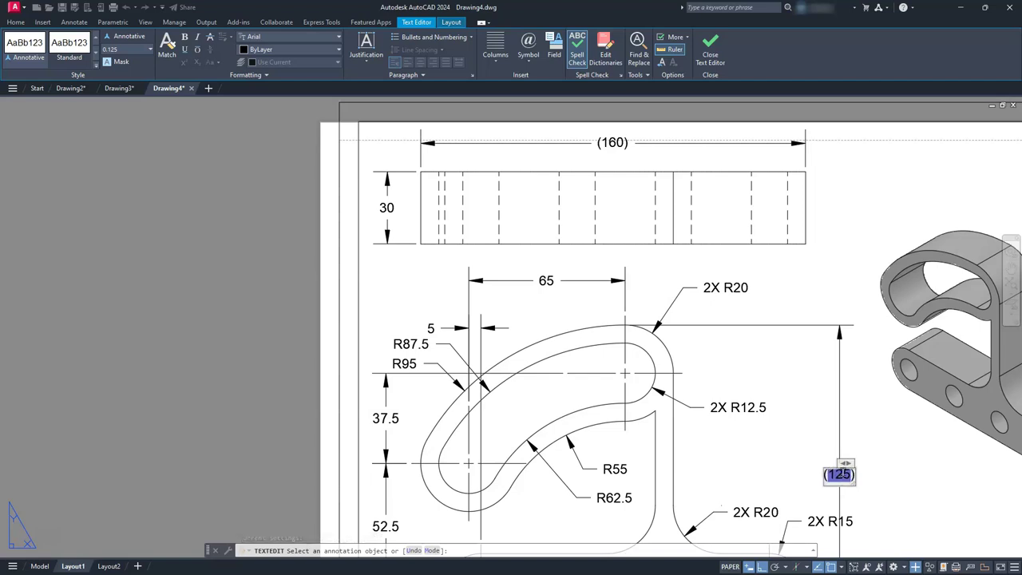
pyautogui.click(908, 475)
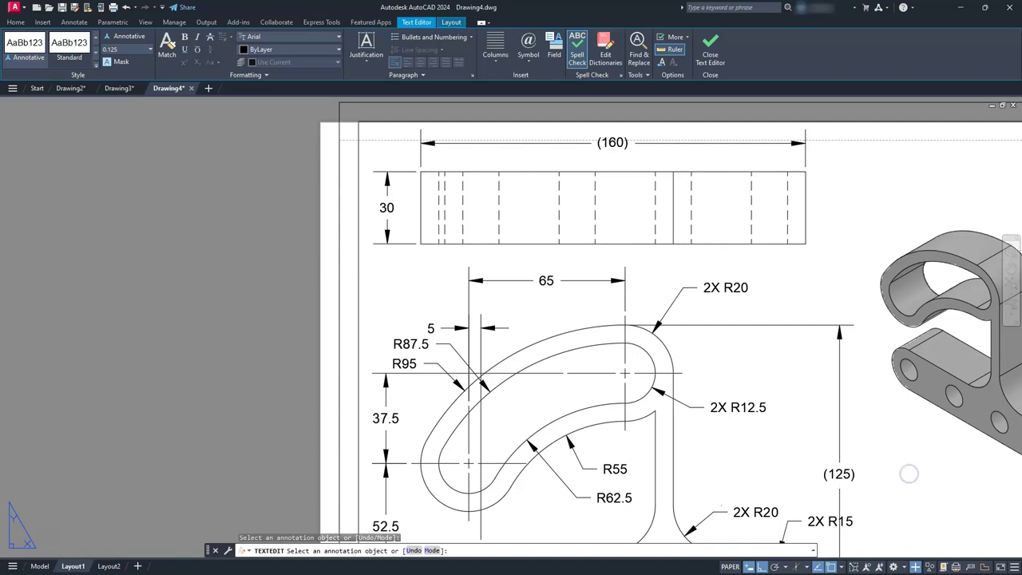
pyautogui.press('Escape')
# Move the overall height dimension line farther right from the front view, clear of the 2X R15 text
pyautogui.moveTo(867, 452)
pyautogui.mouseDown(button='middle')
pyautogui.moveTo(782, 349)
pyautogui.moveTo(817, 353)
pyautogui.mouseUp(button='middle')
pyautogui.click(853, 432)
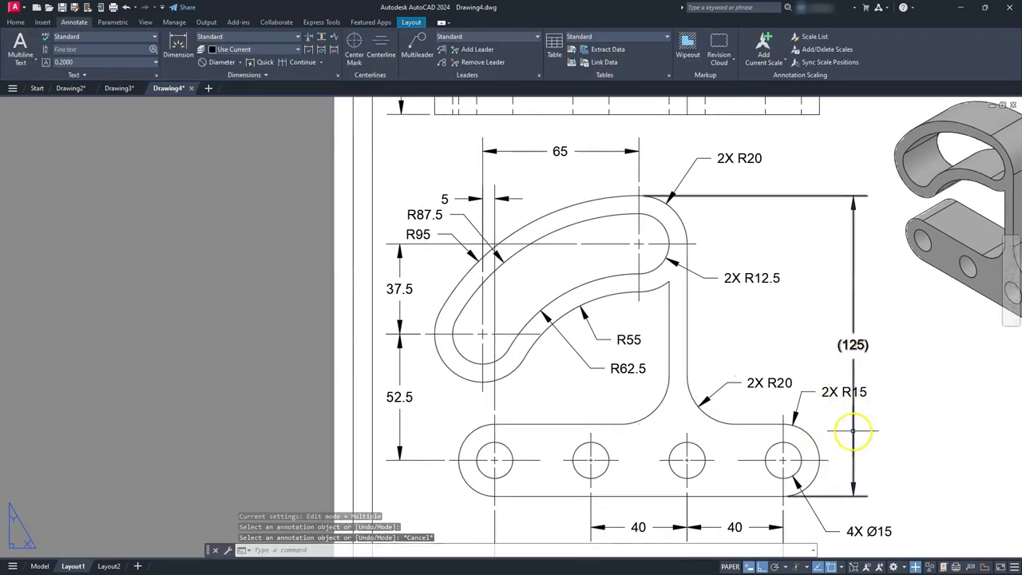
pyautogui.click(853, 495)
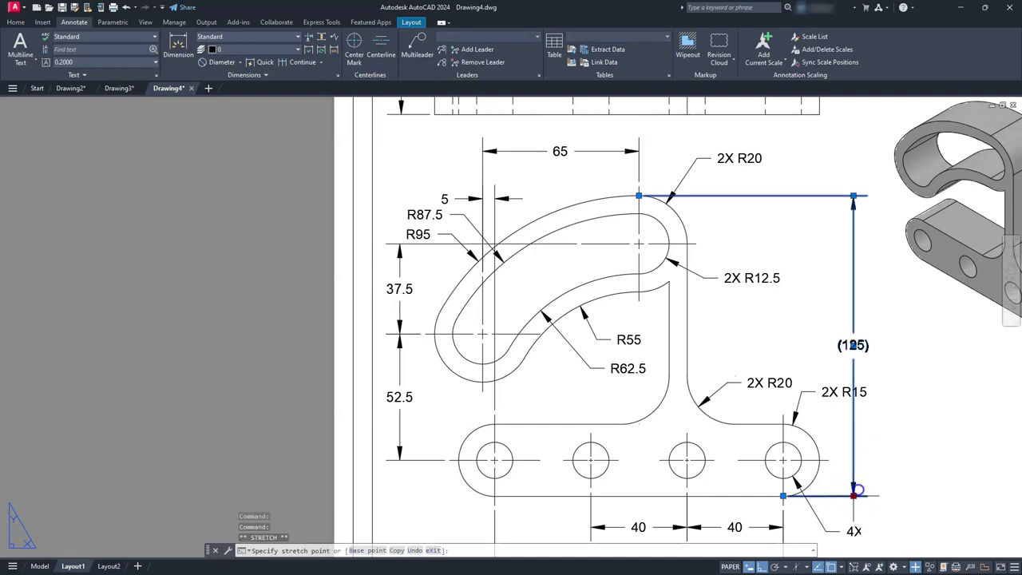
pyautogui.click(876, 484)
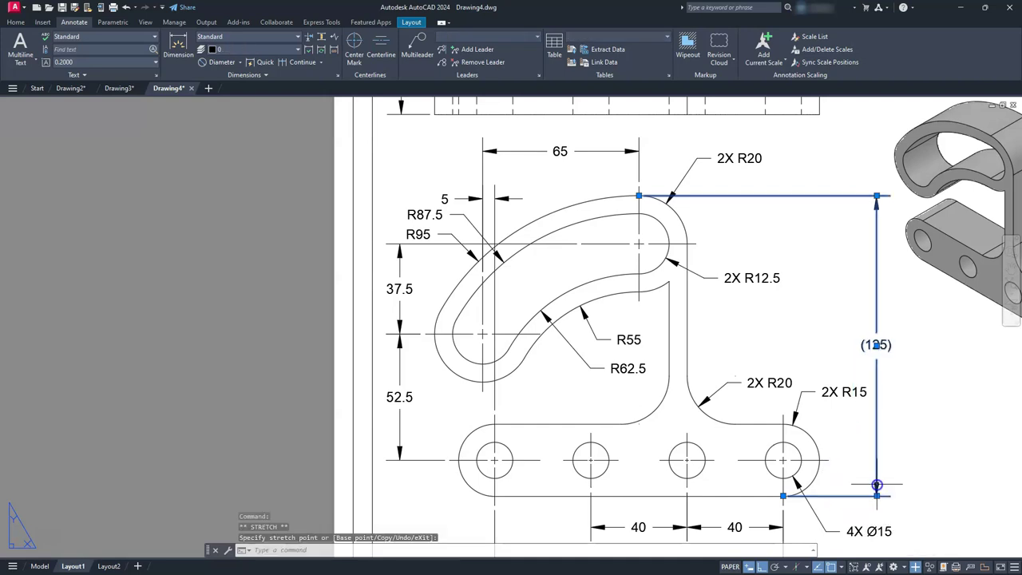
pyautogui.press('Escape')
# Modify Layout1's page setup to use the DWG To PDF.pc3 plotter and ANSI full bleed A (11.00 x 8.50 Inches) paper
pyautogui.middleClick(876, 479)
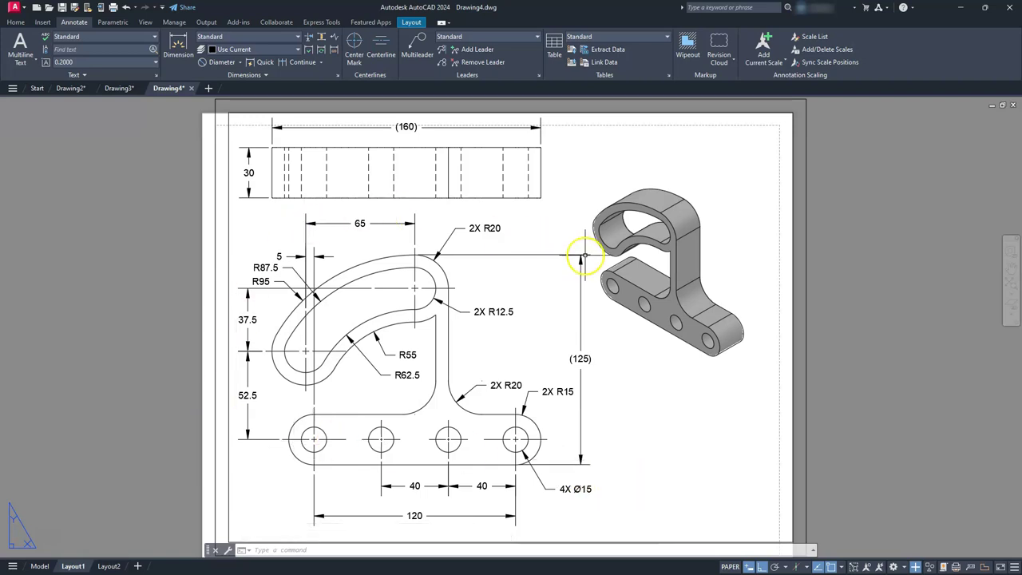
pyautogui.rightClick(73, 569)
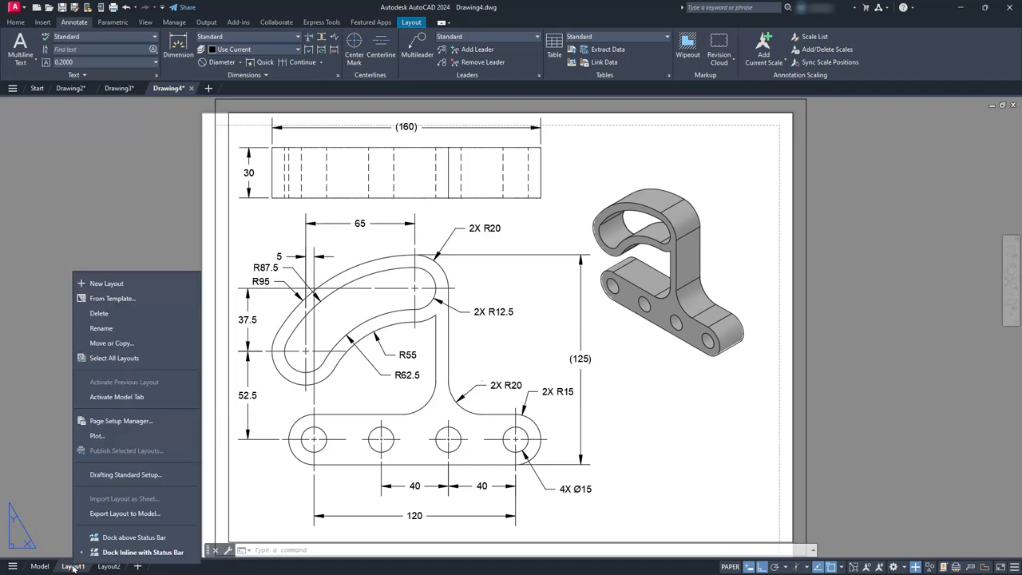
pyautogui.click(120, 422)
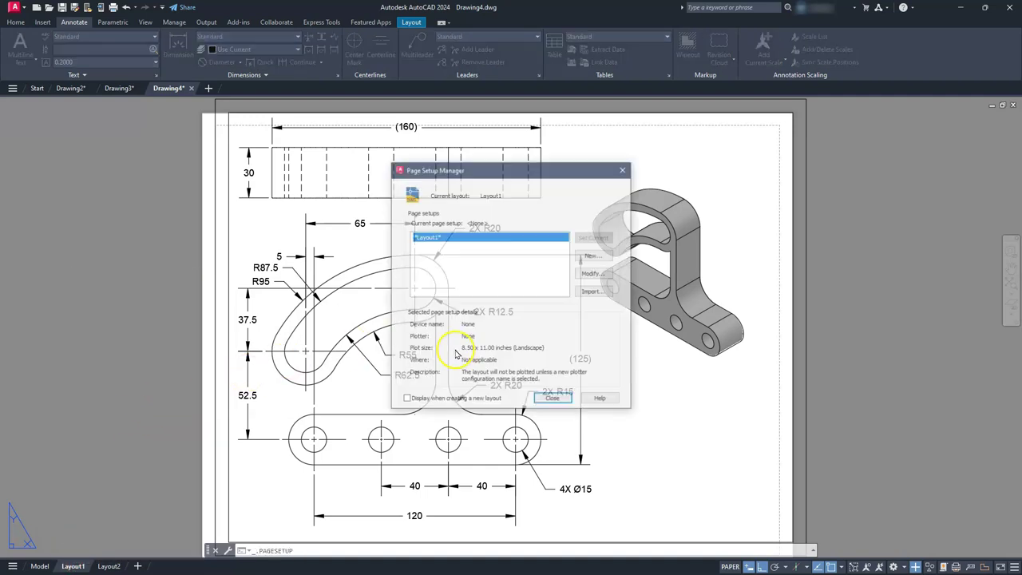
pyautogui.click(598, 276)
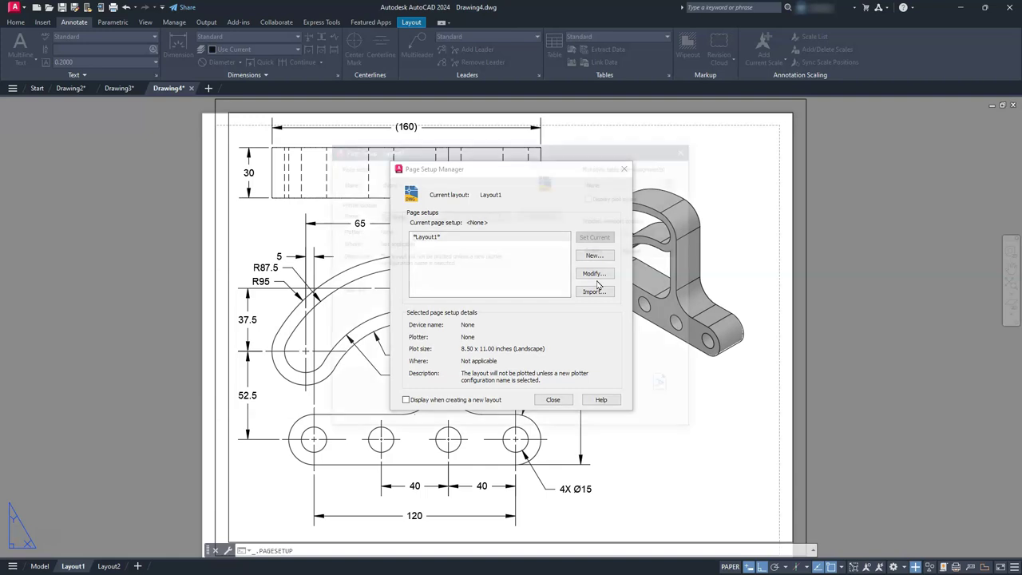
pyautogui.click(506, 216)
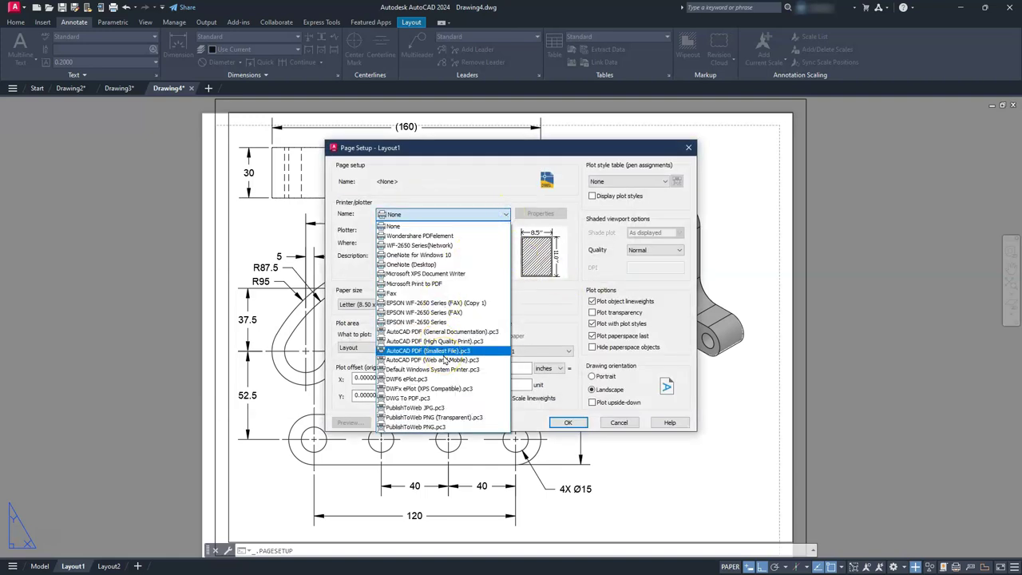
pyautogui.click(427, 399)
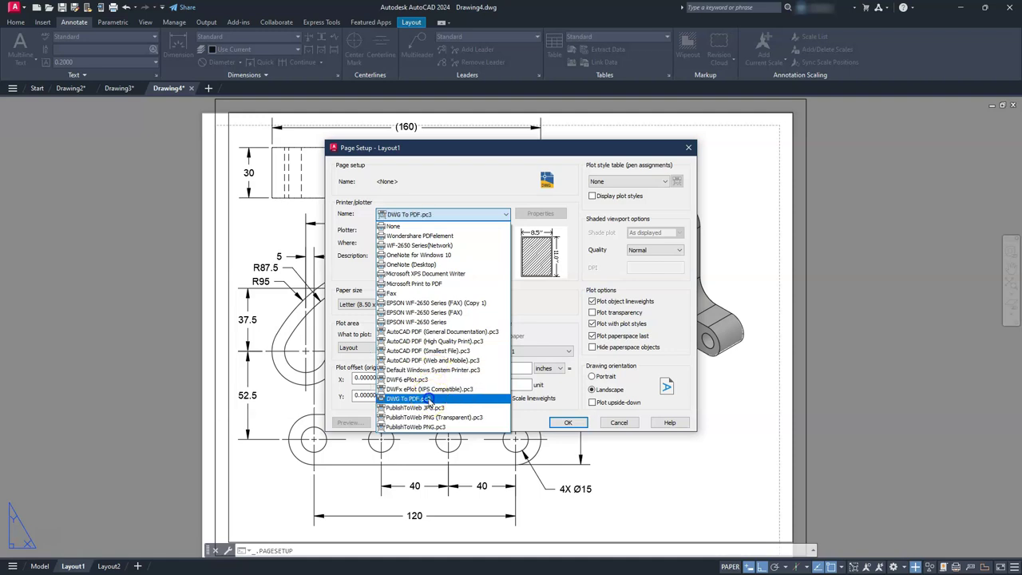
pyautogui.click(425, 304)
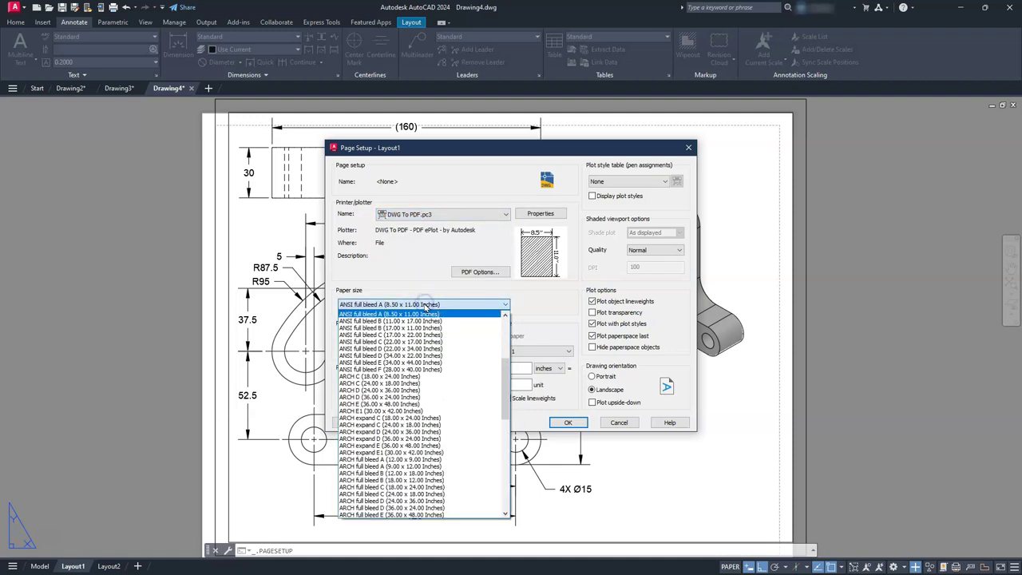
pyautogui.scroll(1, 423, 323)
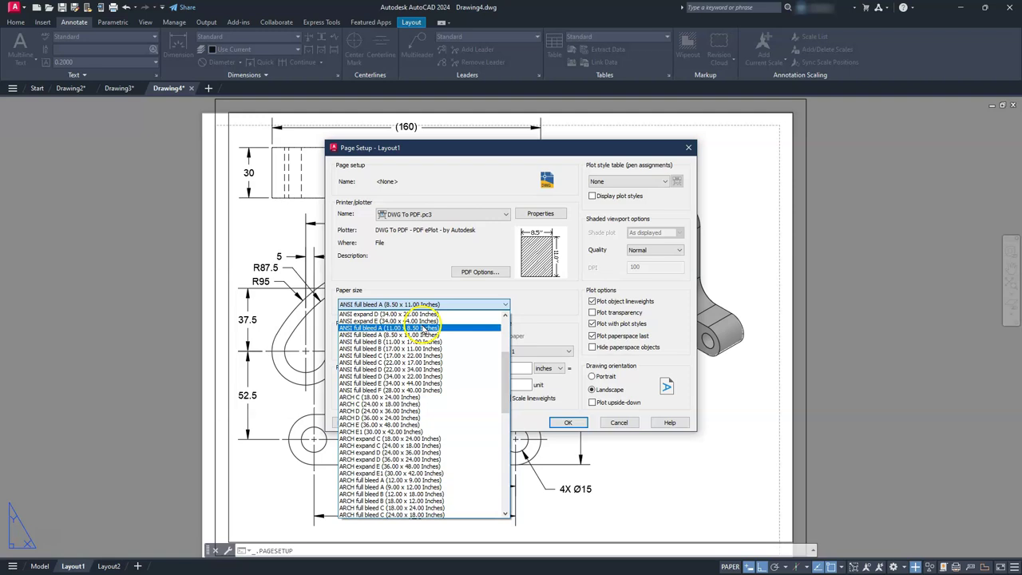
pyautogui.click(424, 328)
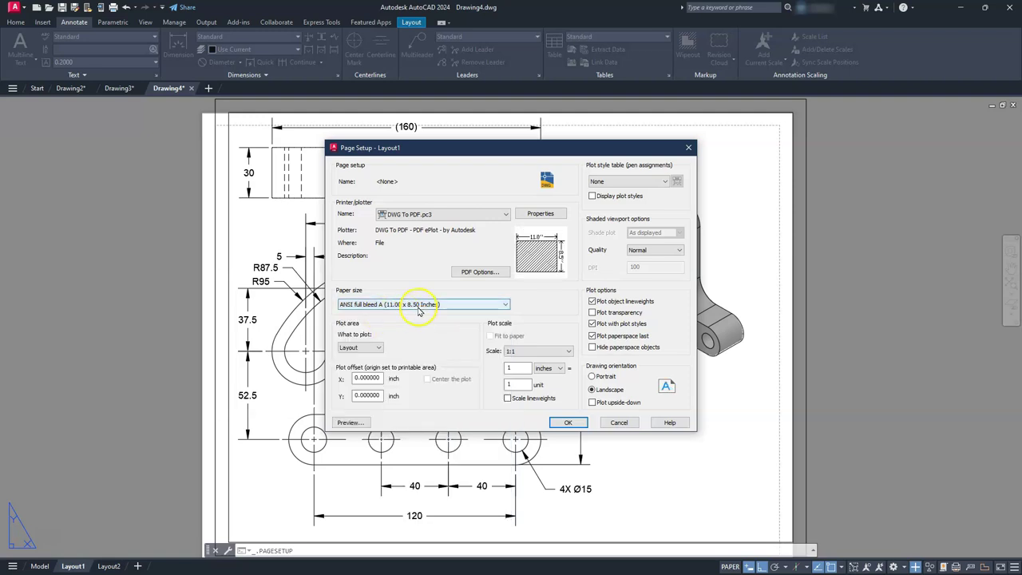
# Set the page setup's plot area to Extents with the plot centered, and apply it to the layout
pyautogui.click(369, 348)
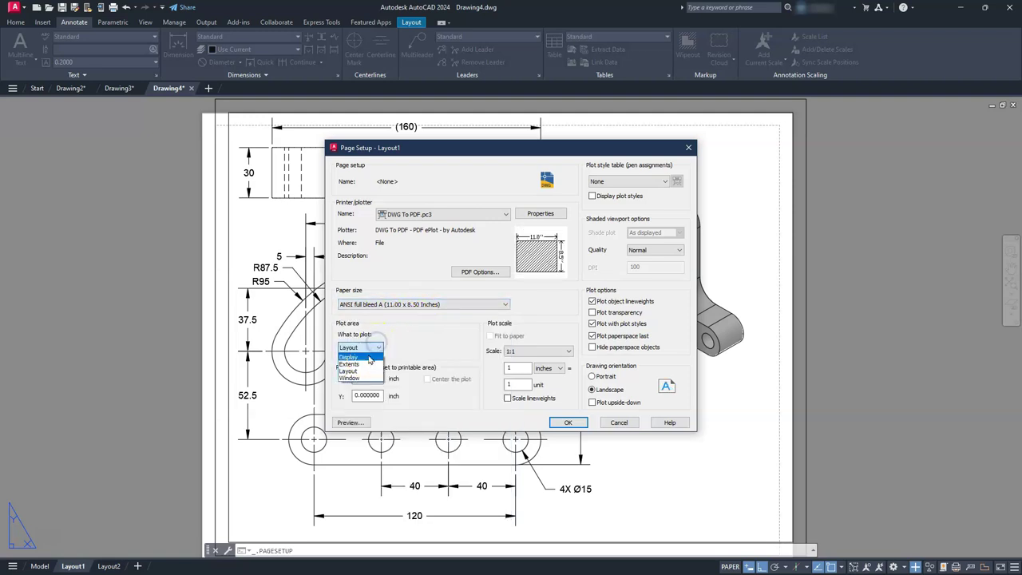
pyautogui.click(365, 365)
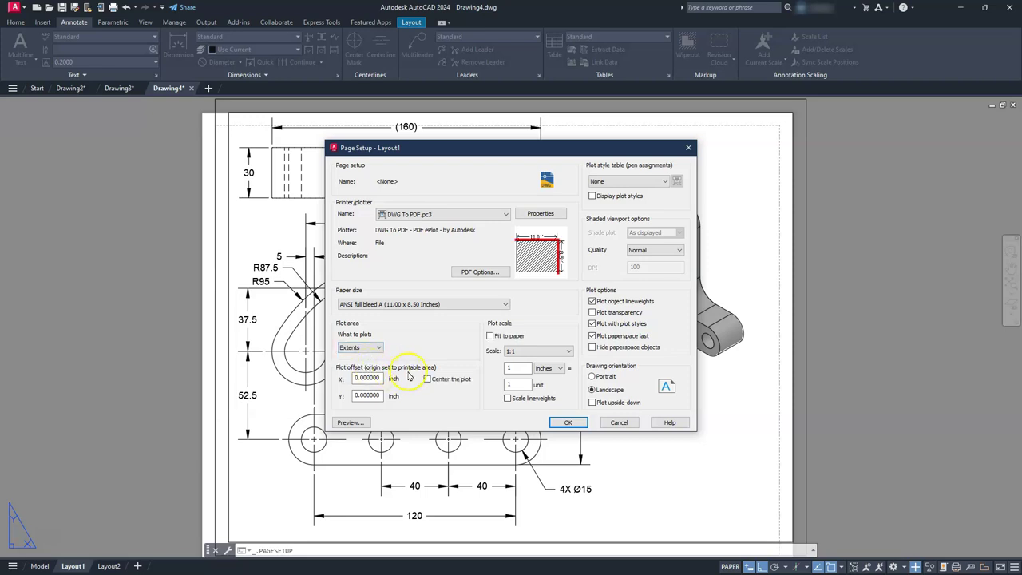
pyautogui.click(426, 380)
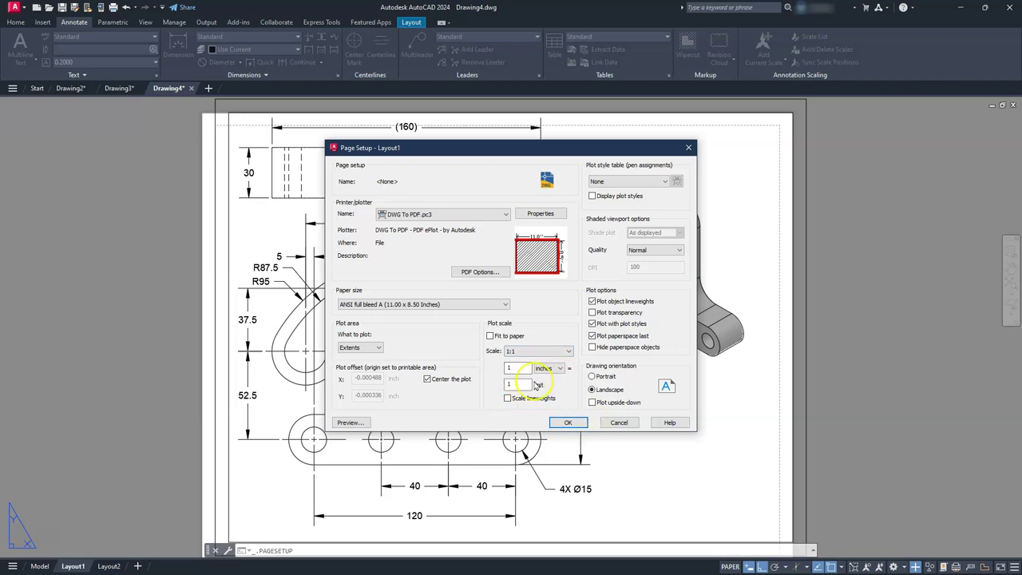
pyautogui.click(569, 424)
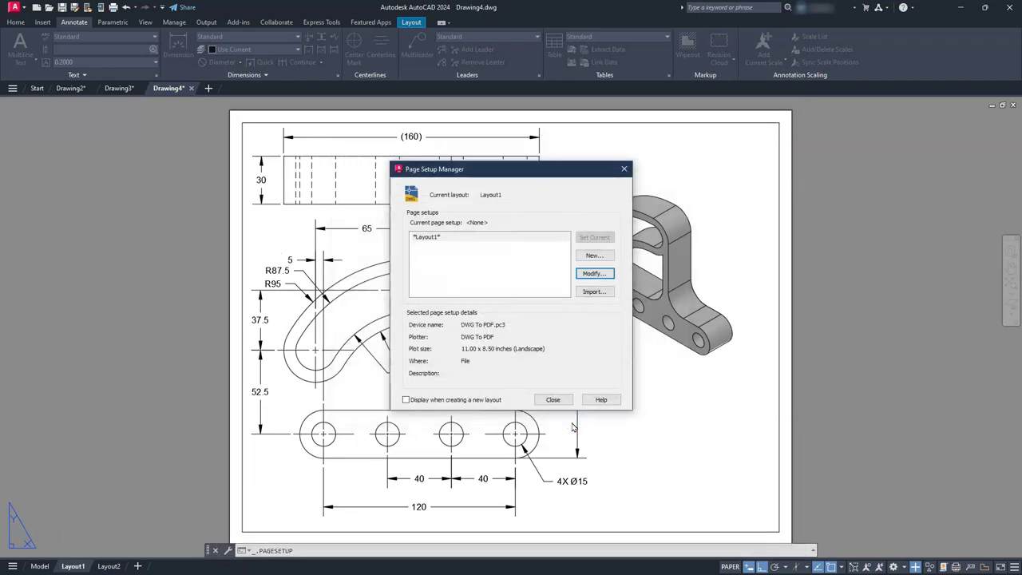
pyautogui.click(554, 399)
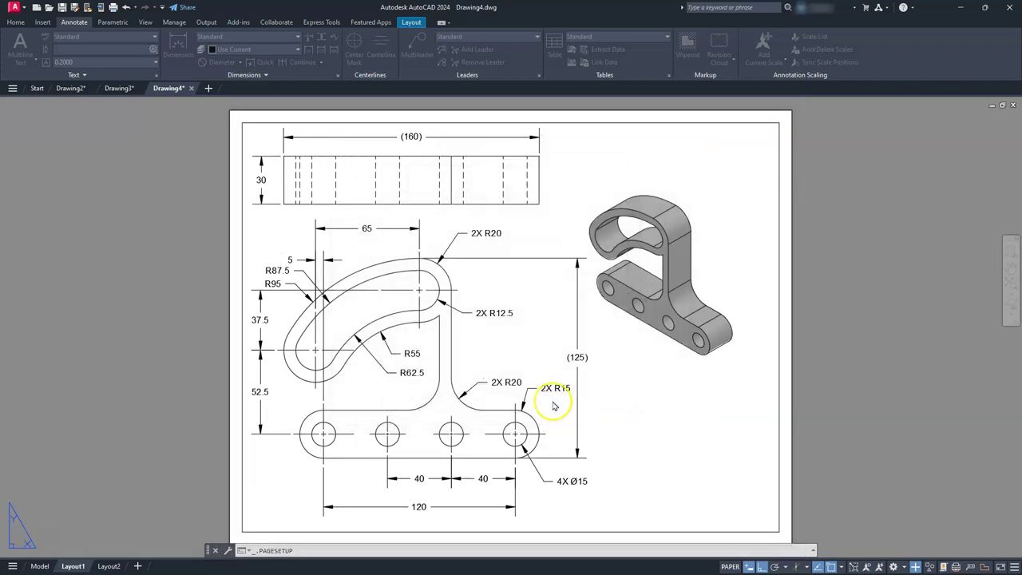